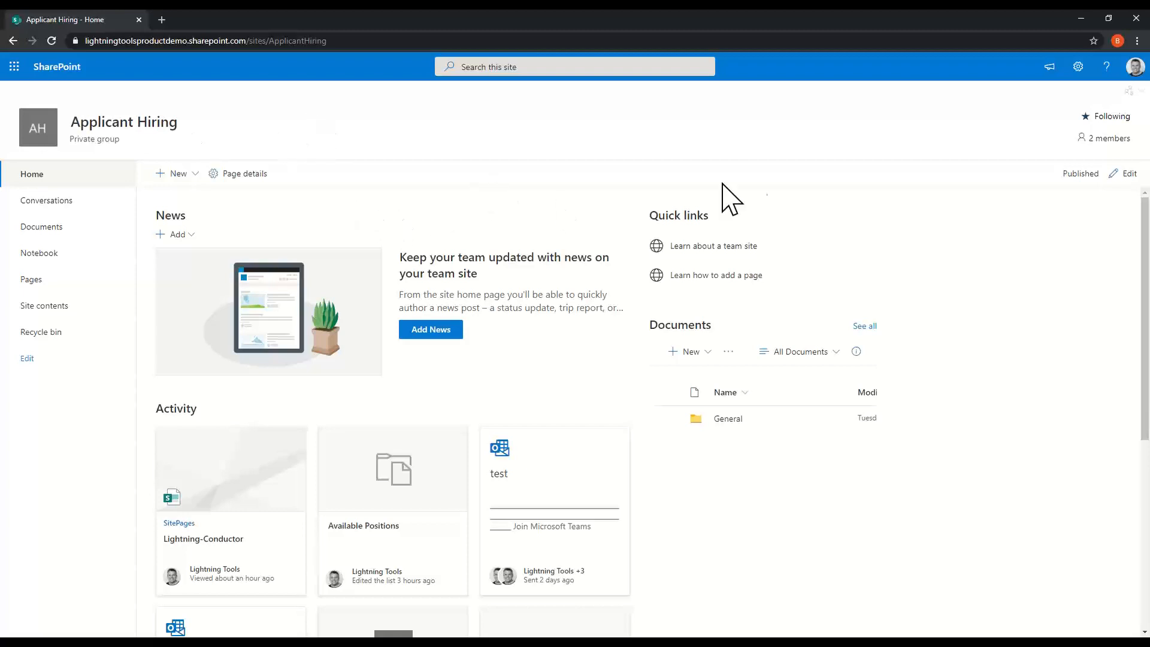
Open the site's advanced permissions settings to review its SharePoint groups and permission levels
left_click(1078, 67)
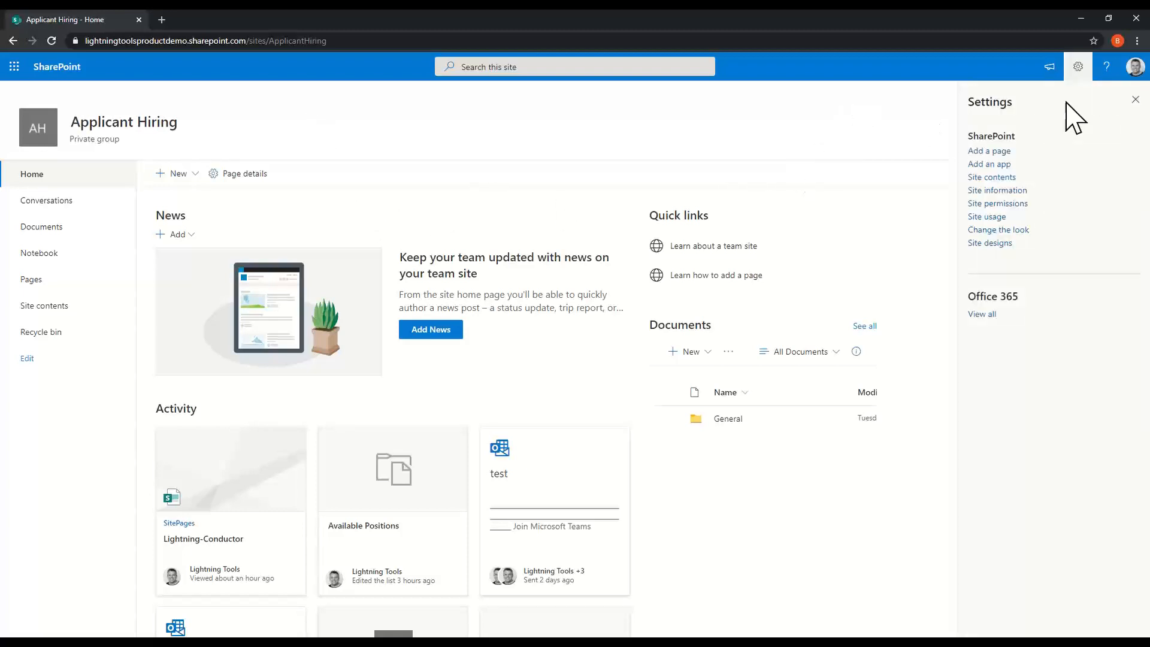
left_click(1001, 203)
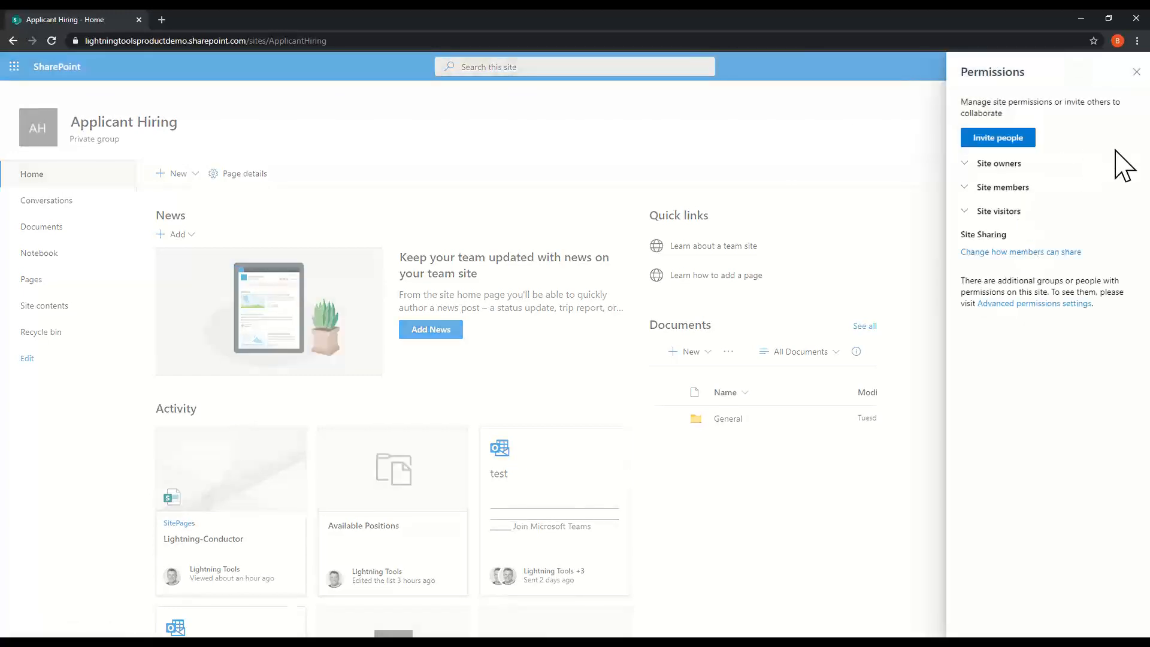
left_click(1052, 303)
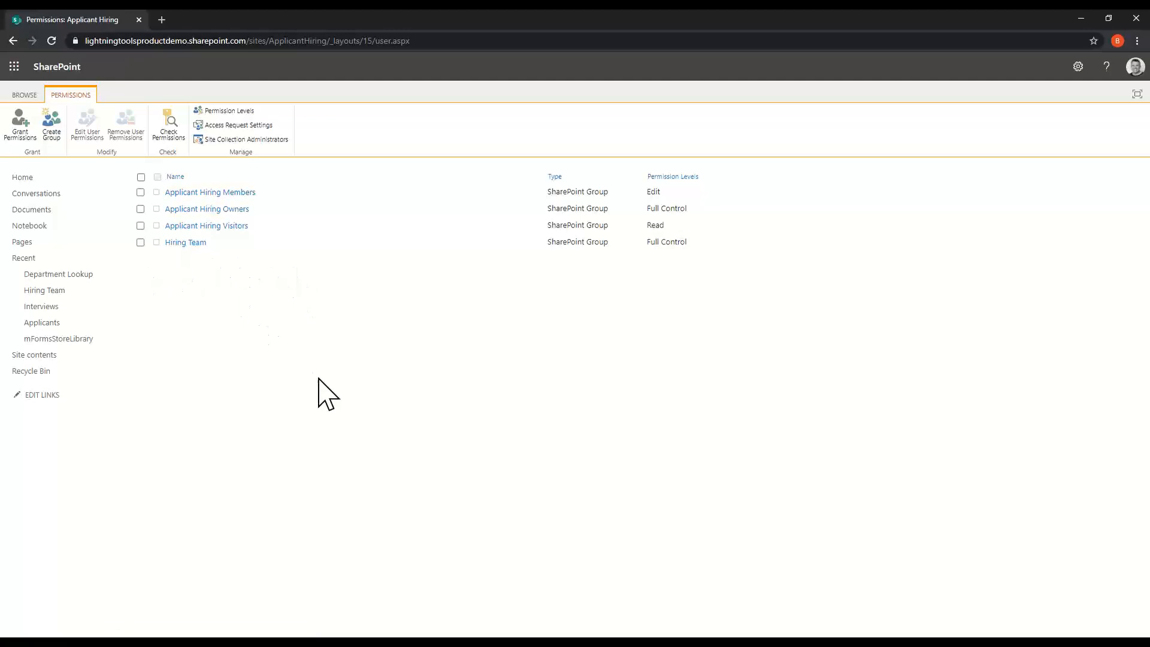
Start a new Available Positions item titled "Technical Support Rep", with description "Provide world class tech support" and required skills "SharePoint Knowledge"
left_click(47, 357)
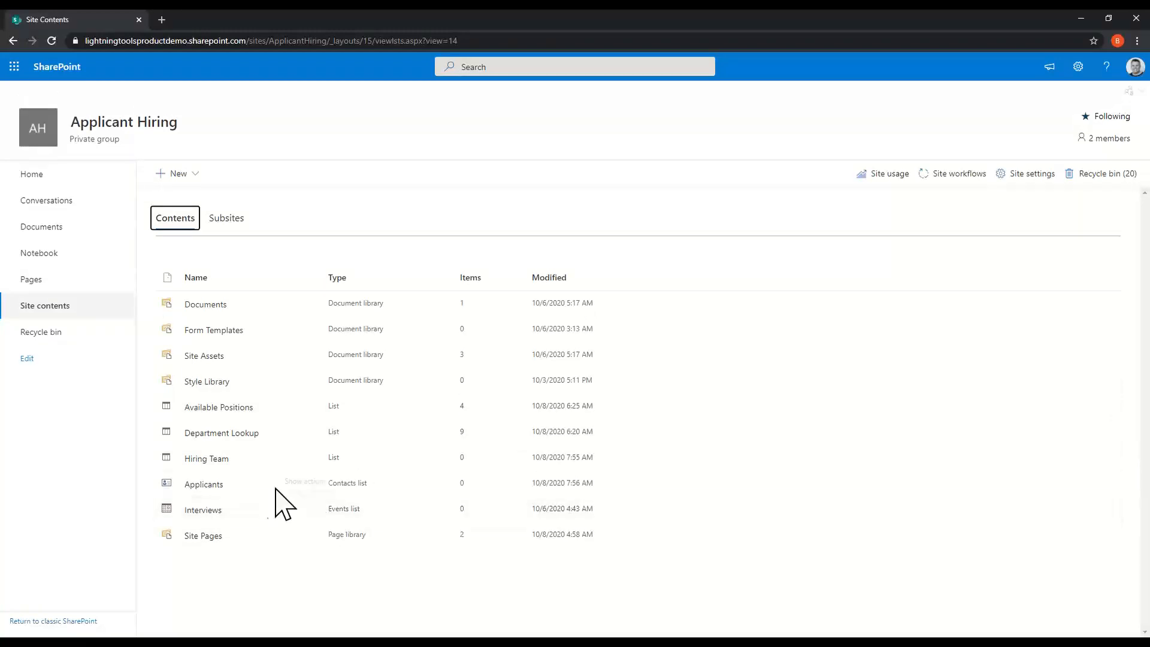
left_click(244, 407)
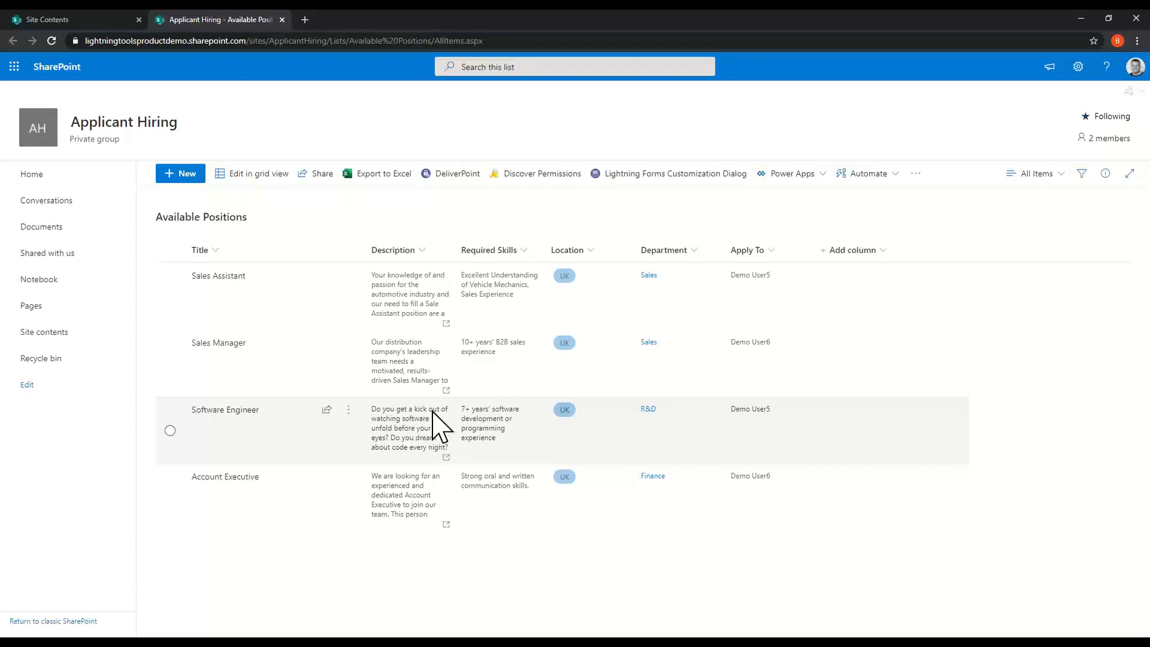
left_click(188, 187)
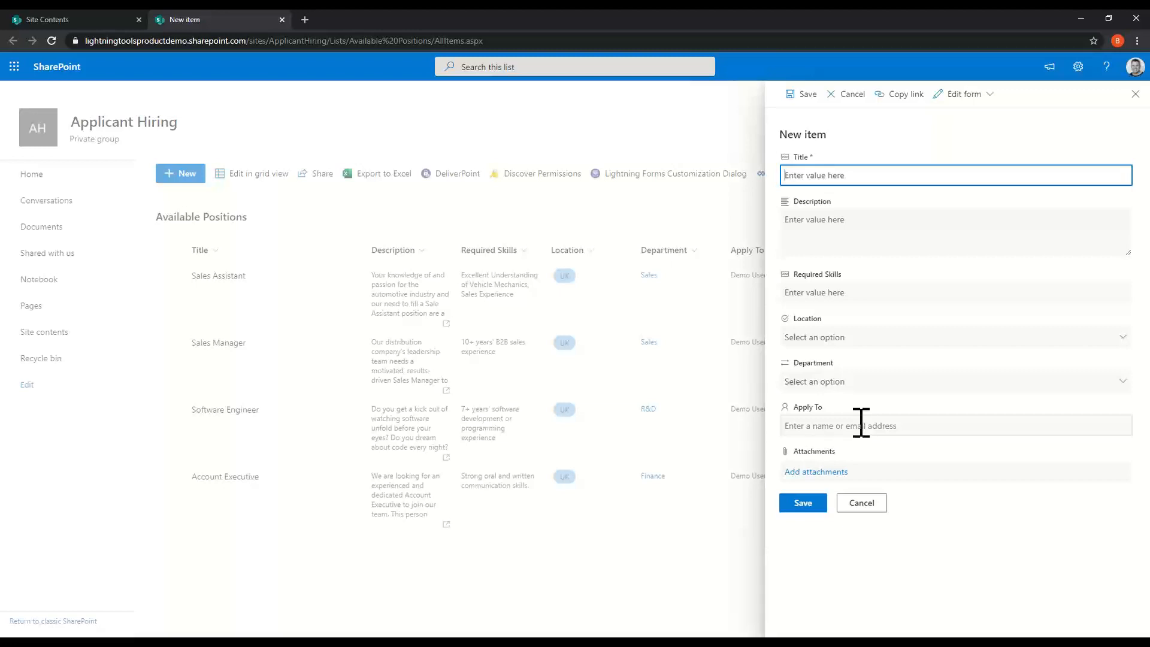
type("Technical Support Rep")
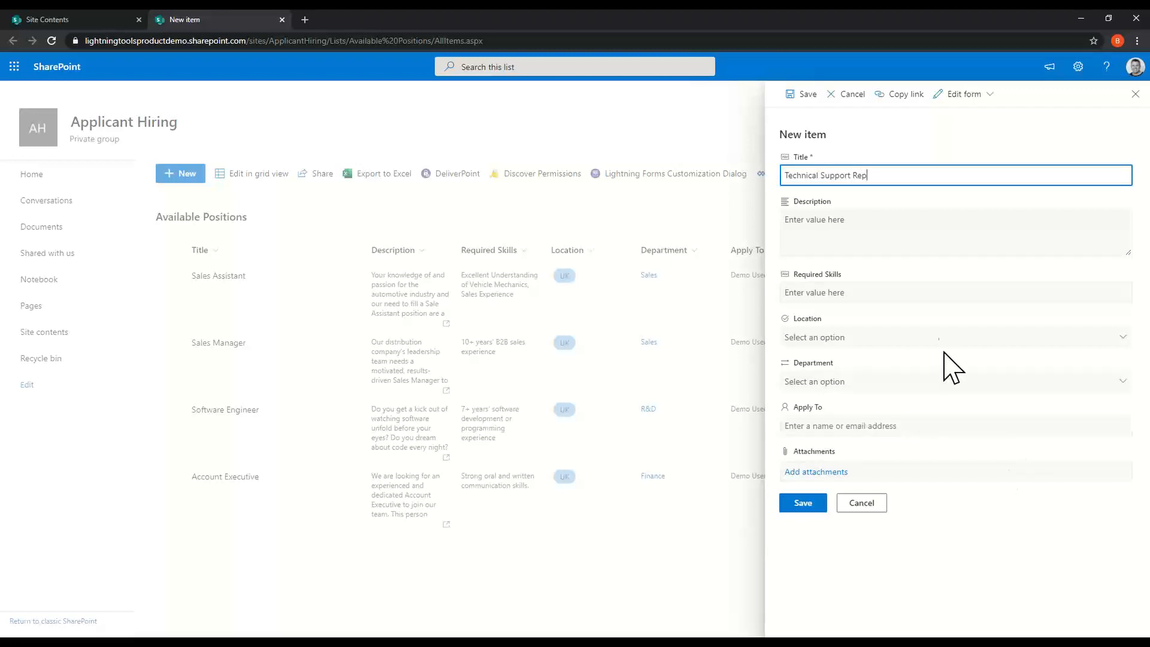
left_click(857, 235)
type("Provide world class tech sup")
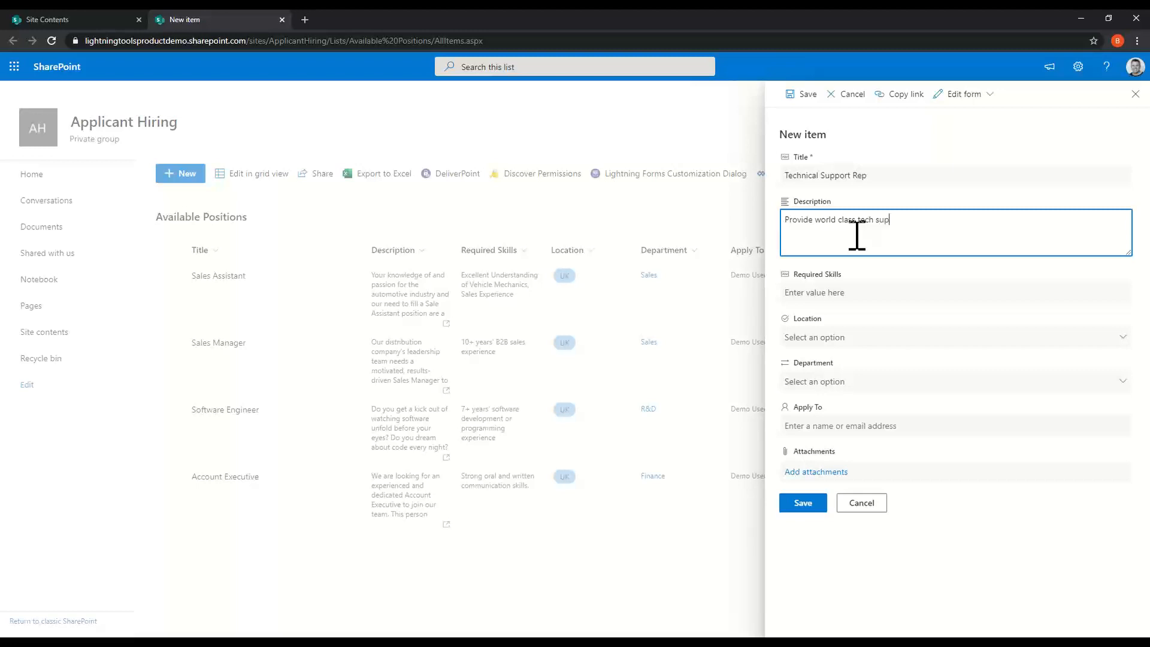
type("port")
left_click(847, 295)
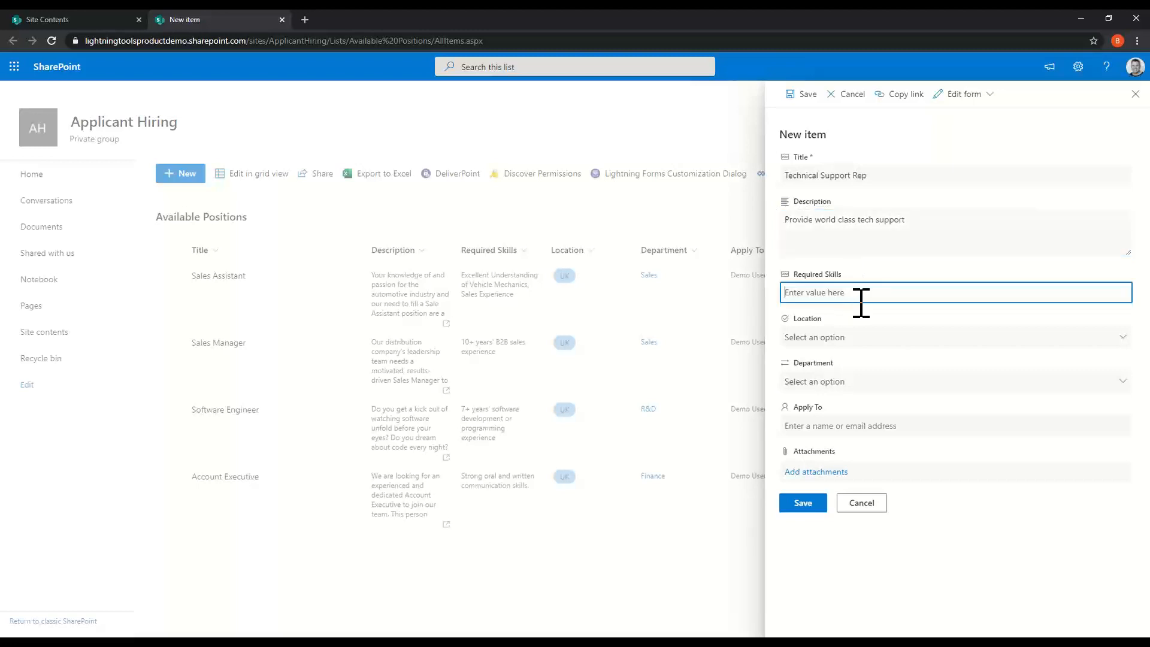
type("SharePoint Knowledge")
Set the new position's location to US and look through the Department options without choosing one
left_click(896, 339)
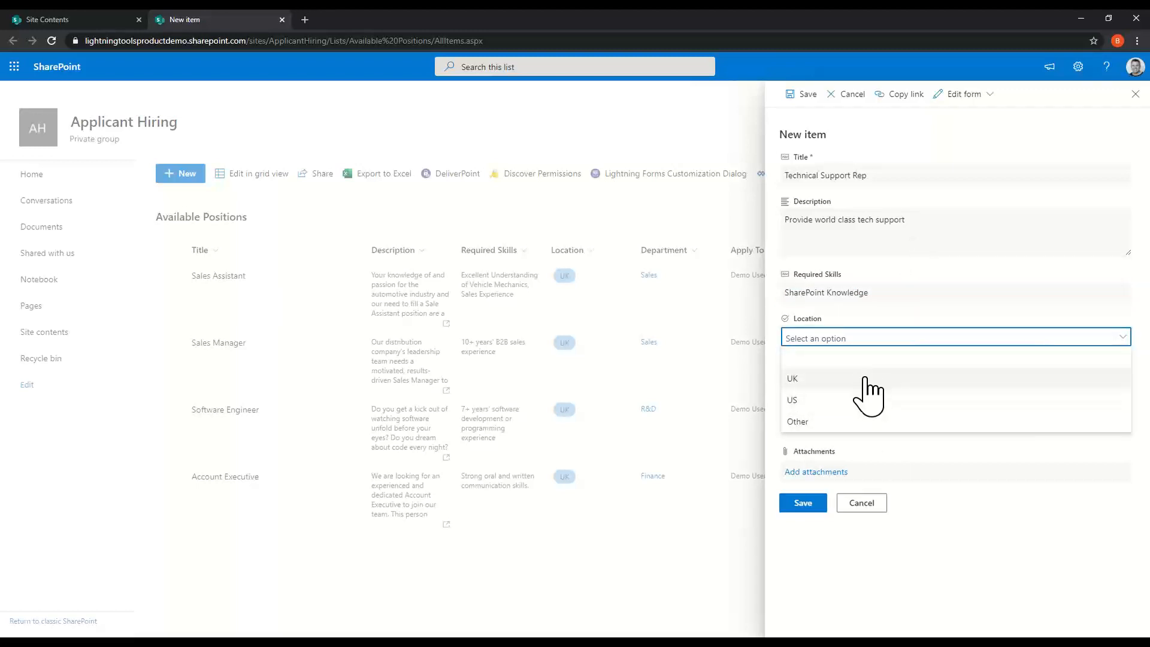
left_click(866, 403)
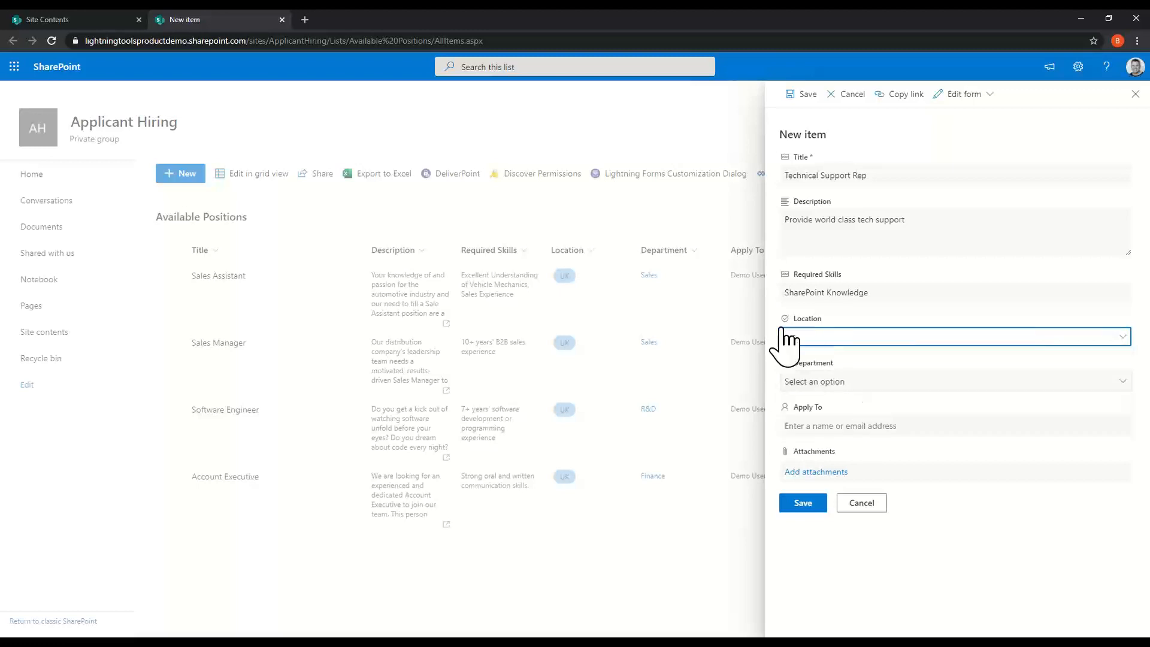
left_click(869, 386)
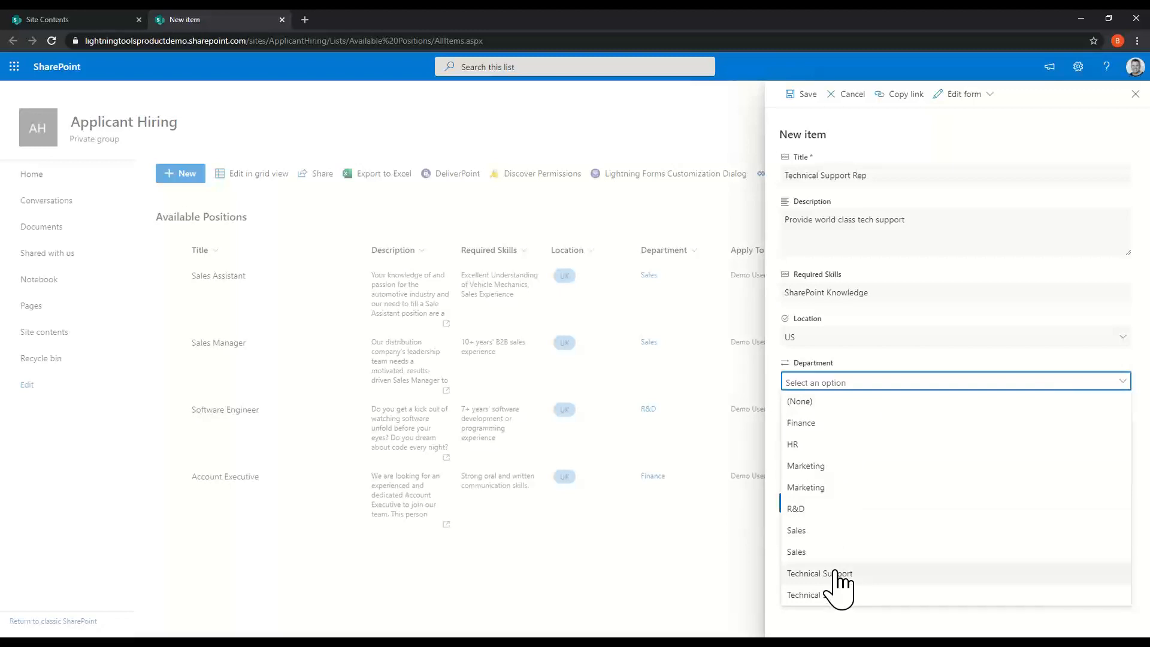
left_click(985, 360)
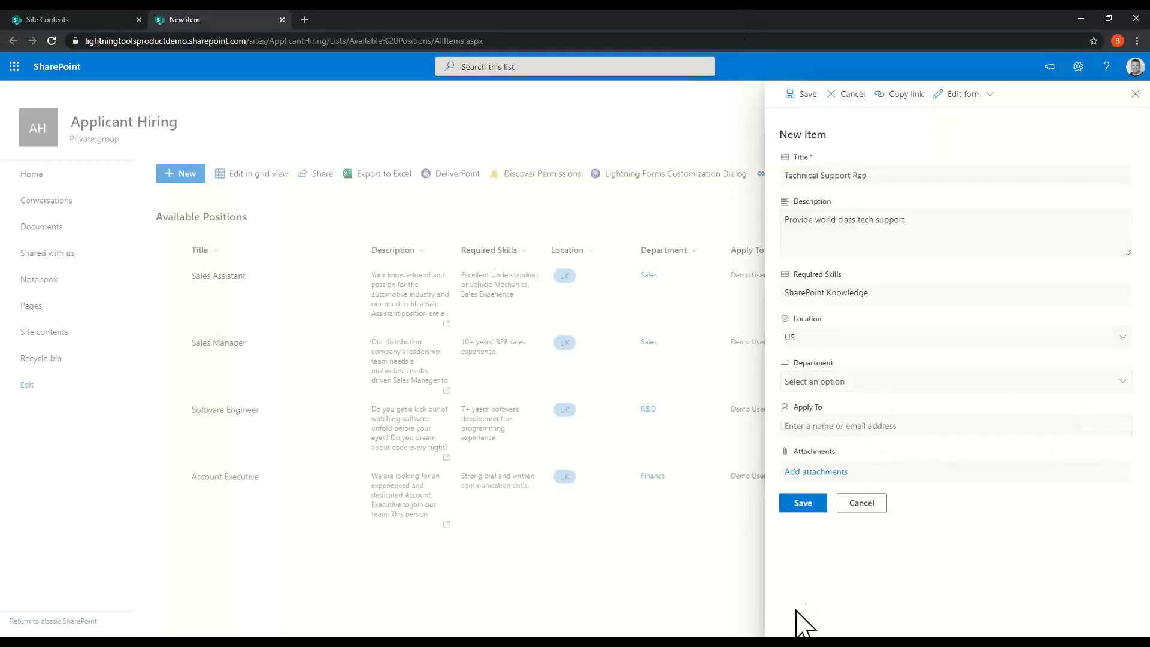
Set Apply To to Demo User6 and Department to Technical Support, and save the new position
left_click(836, 426)
type("demo")
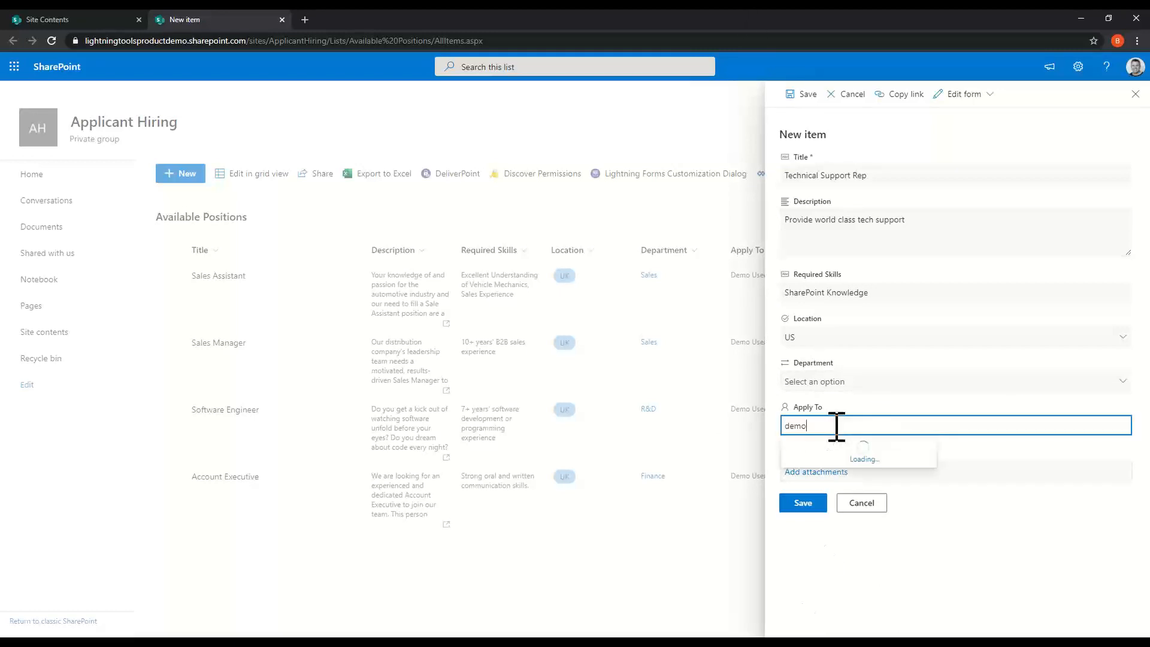
left_click(857, 461)
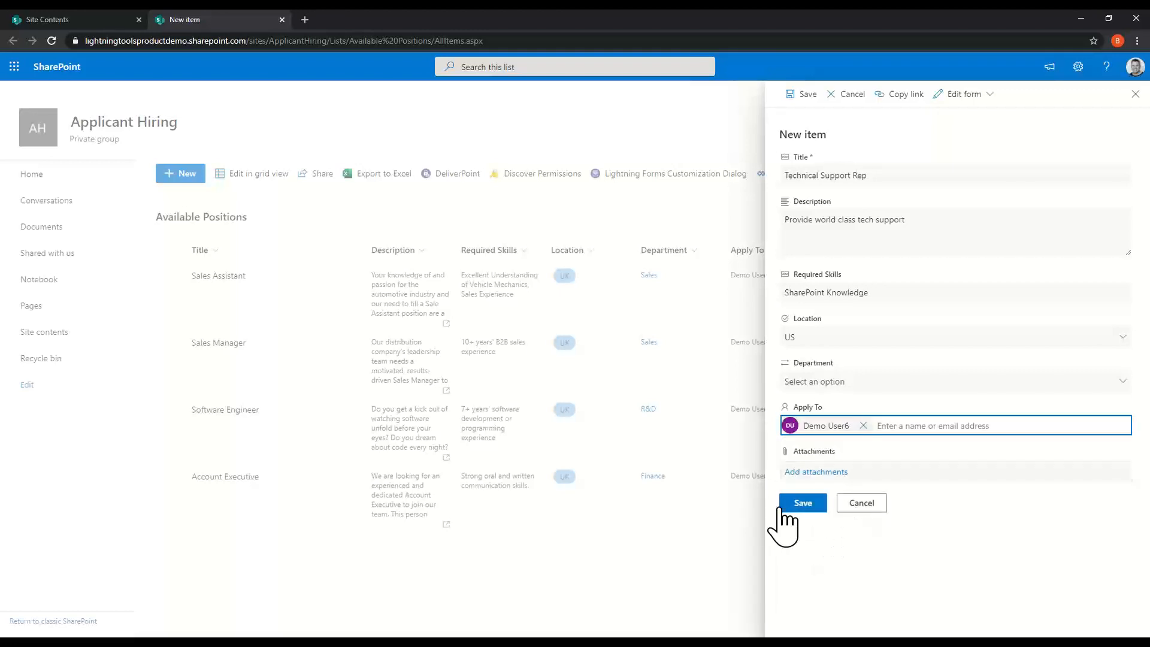
left_click(849, 388)
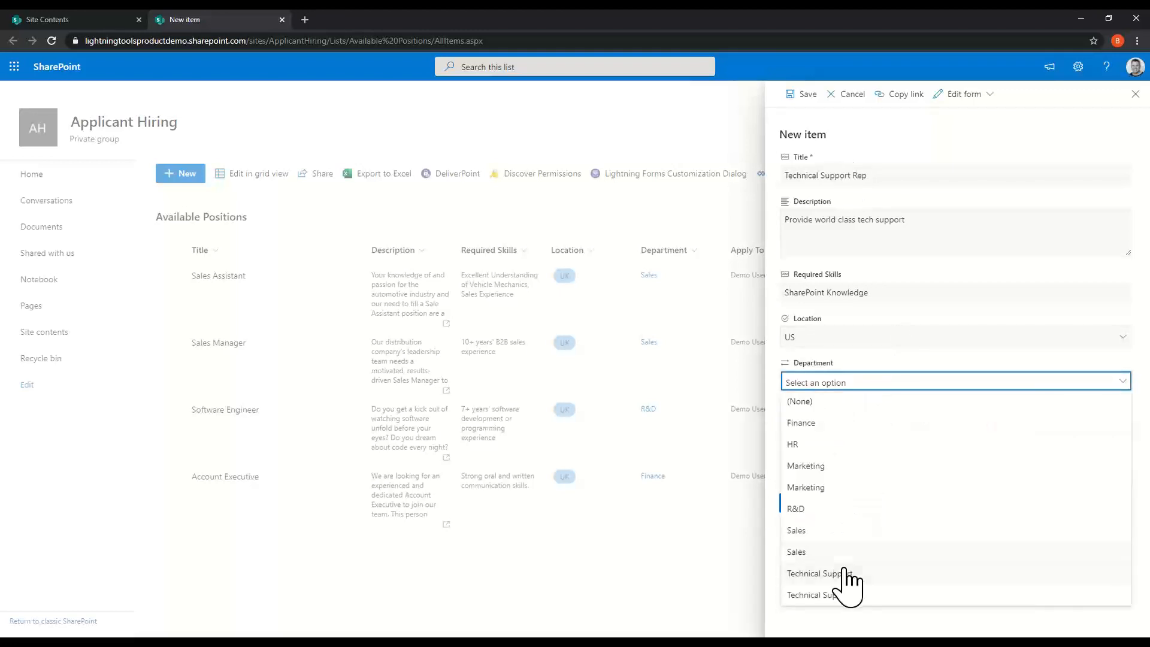
left_click(845, 570)
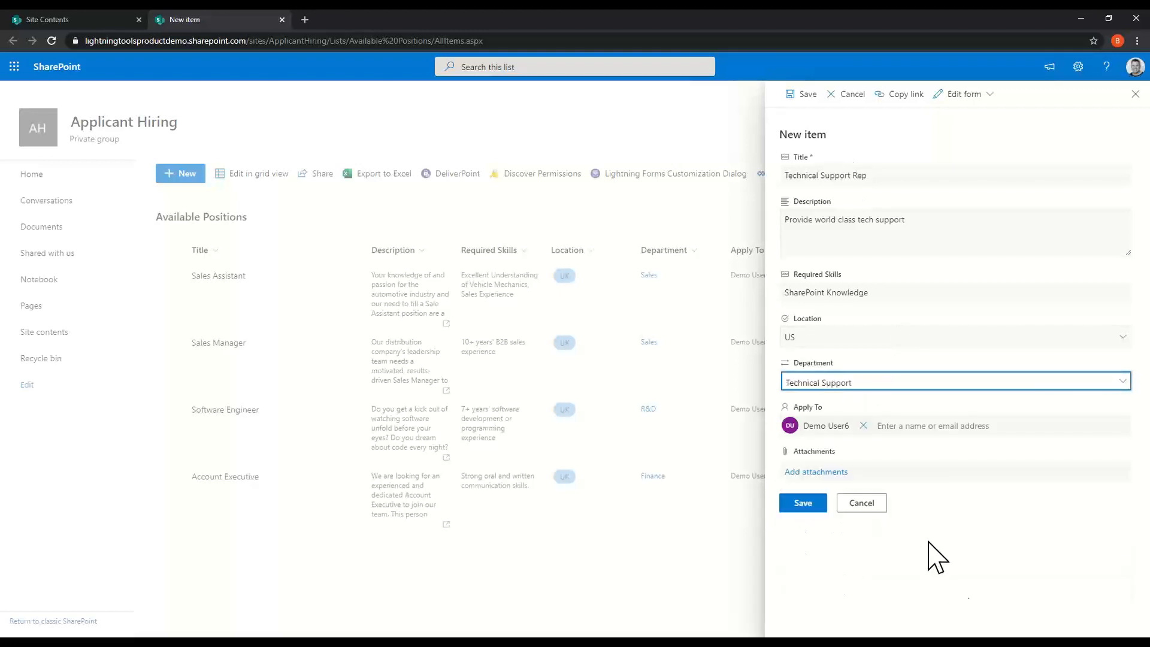
left_click(801, 504)
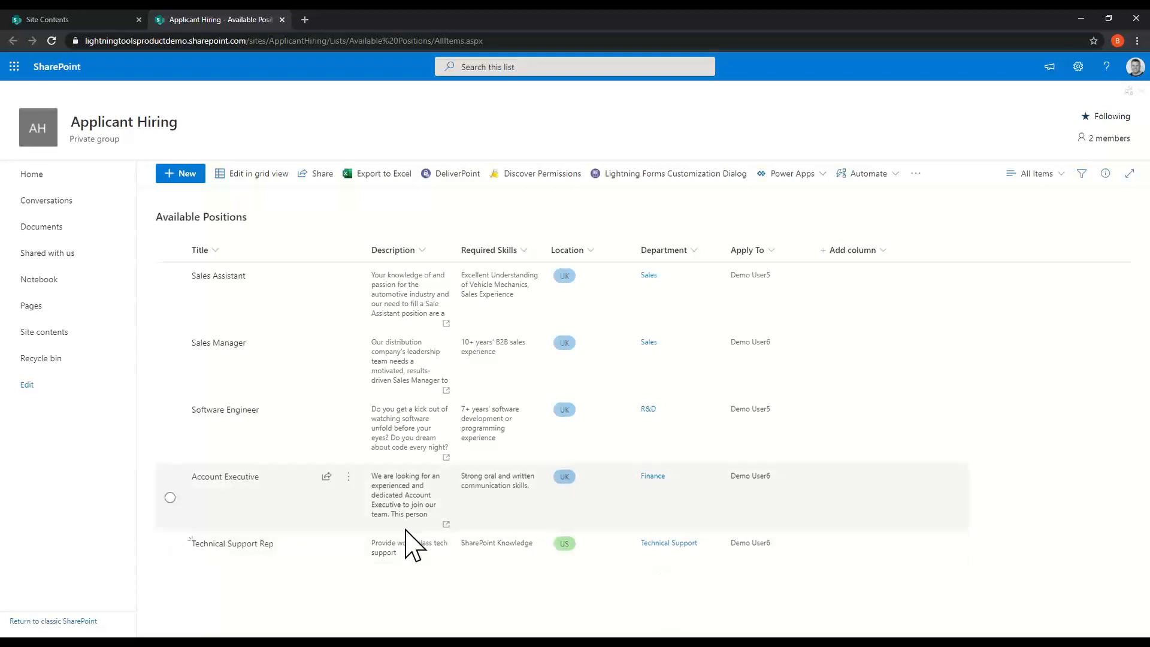
Review the details of the Technical Support Rep position, close it, and open the Department Lookup list from the site contents to examine its entries
left_click(252, 544)
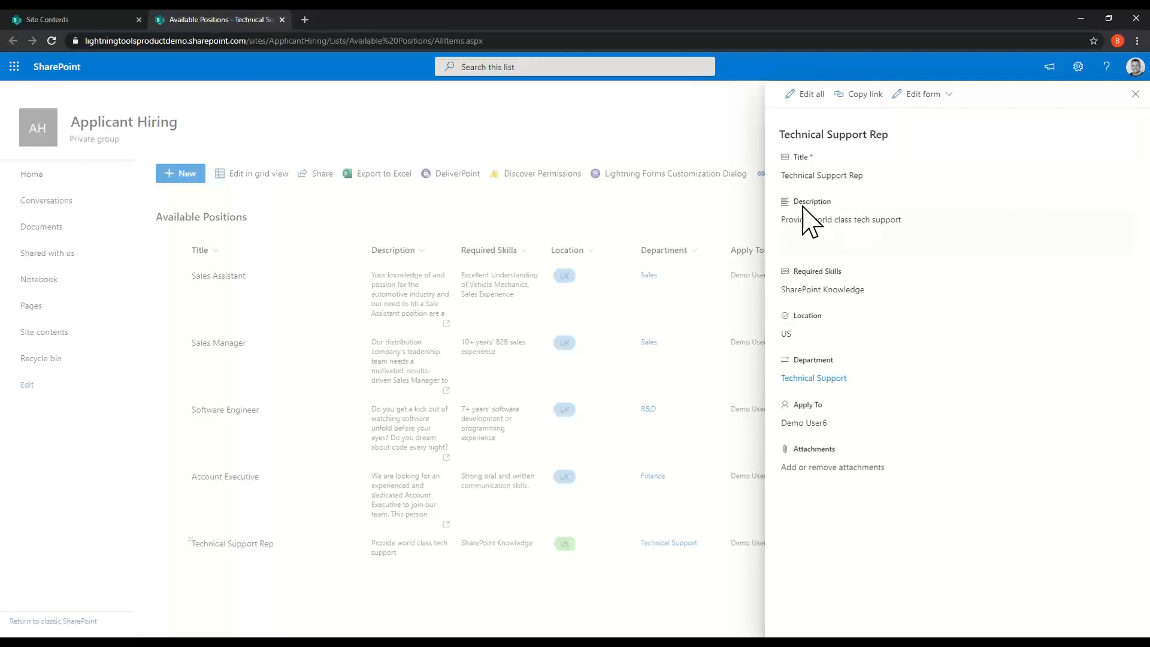
left_click(1135, 94)
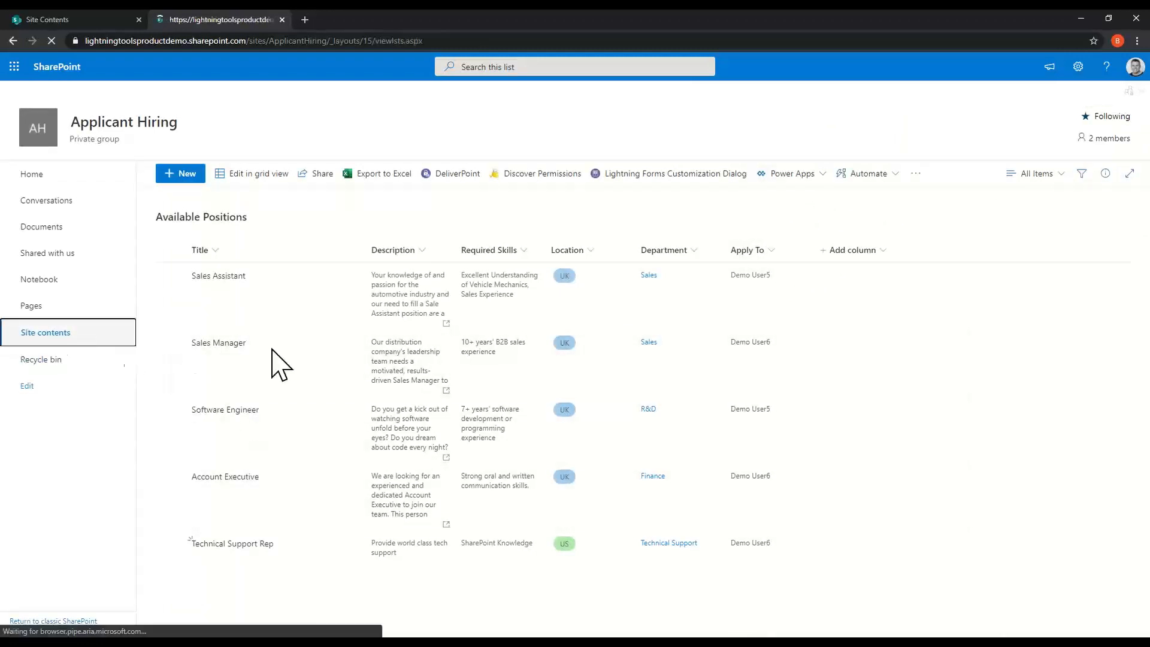
key("Return")
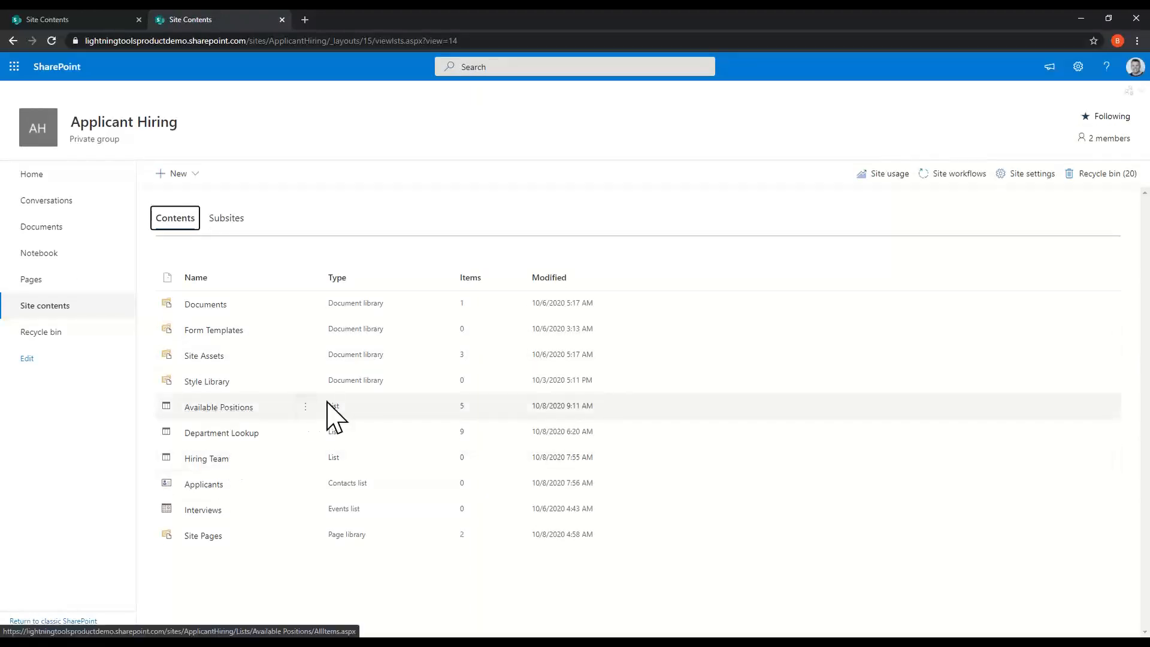
left_click(229, 435, "ctrl")
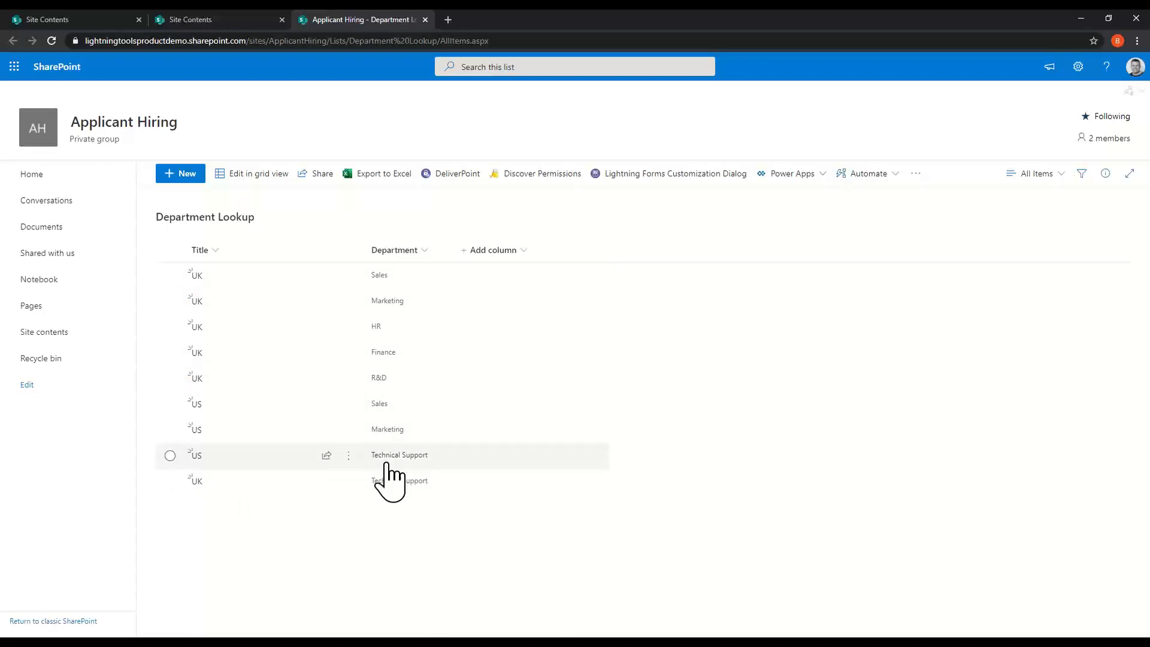
Open the Applicants list from the site contents, examine all fields of its new item form, and close the form without saving
left_click(28, 333)
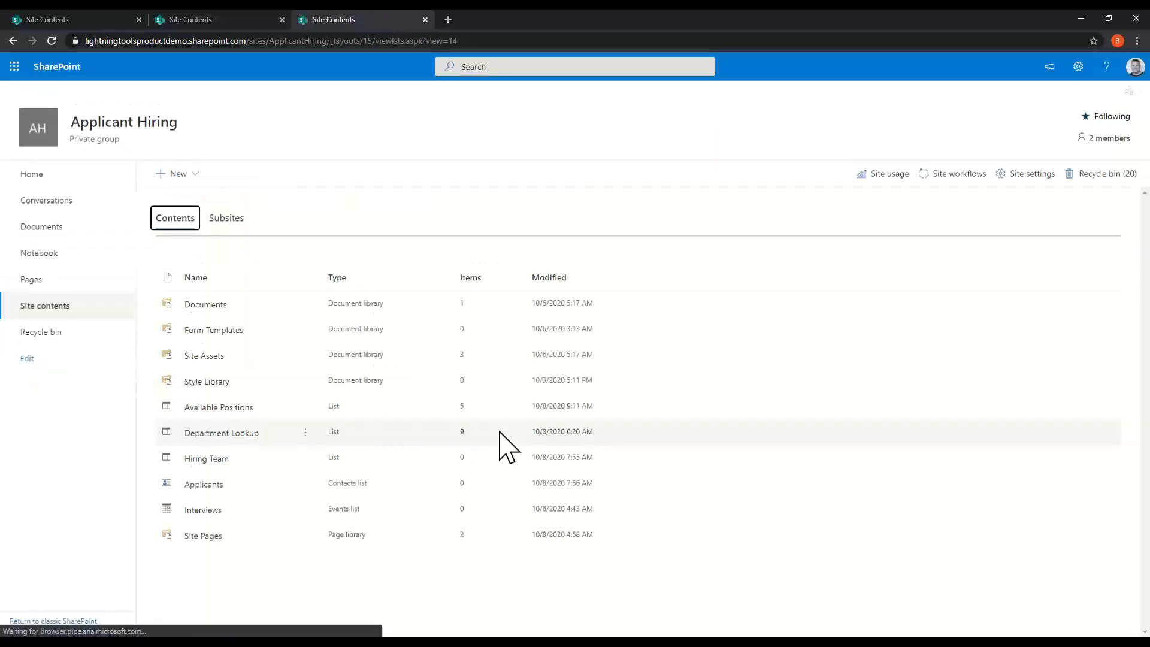
left_click(197, 485)
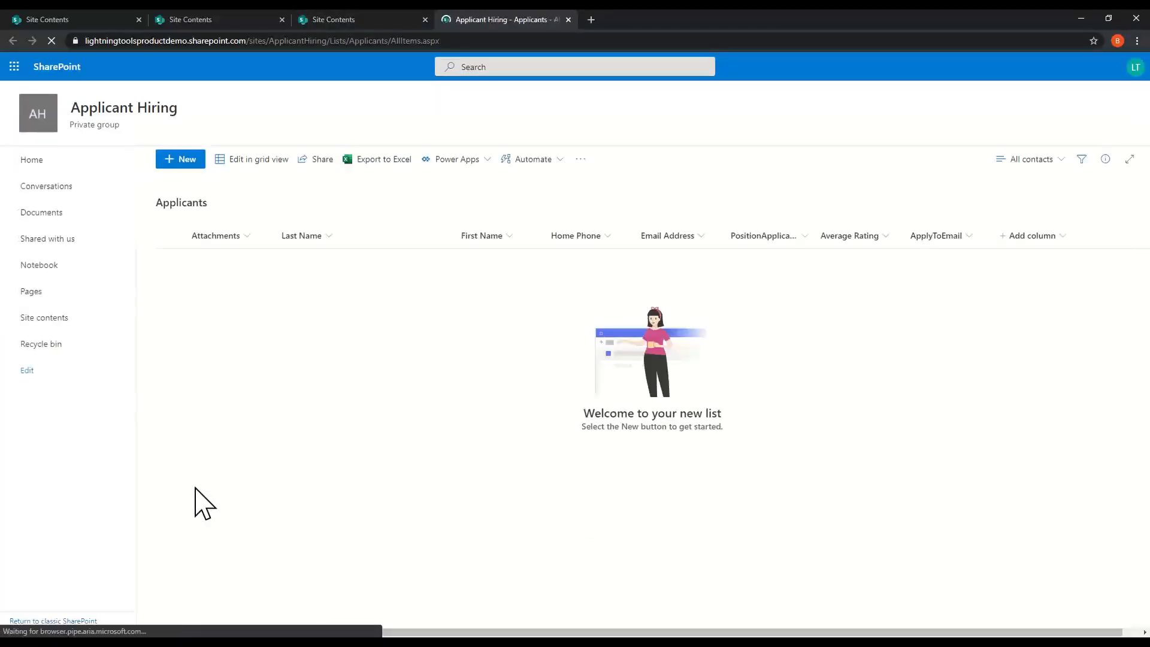
left_click(179, 174)
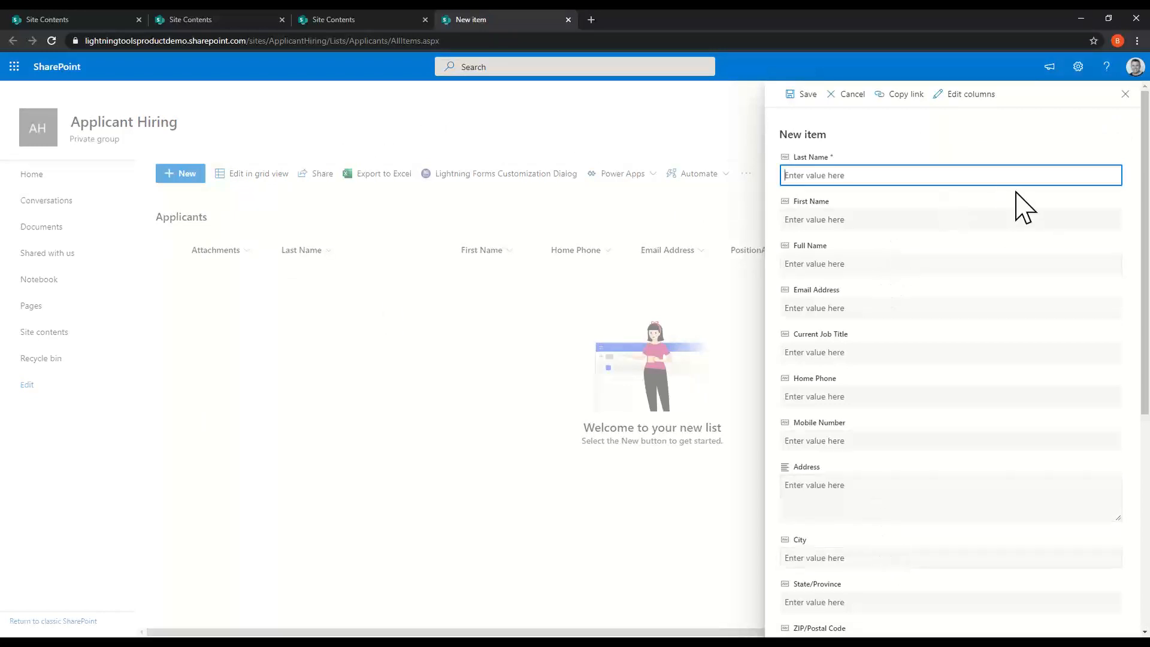
scroll(1029, 186, "down", 1)
scroll(1029, 186, "down", 6)
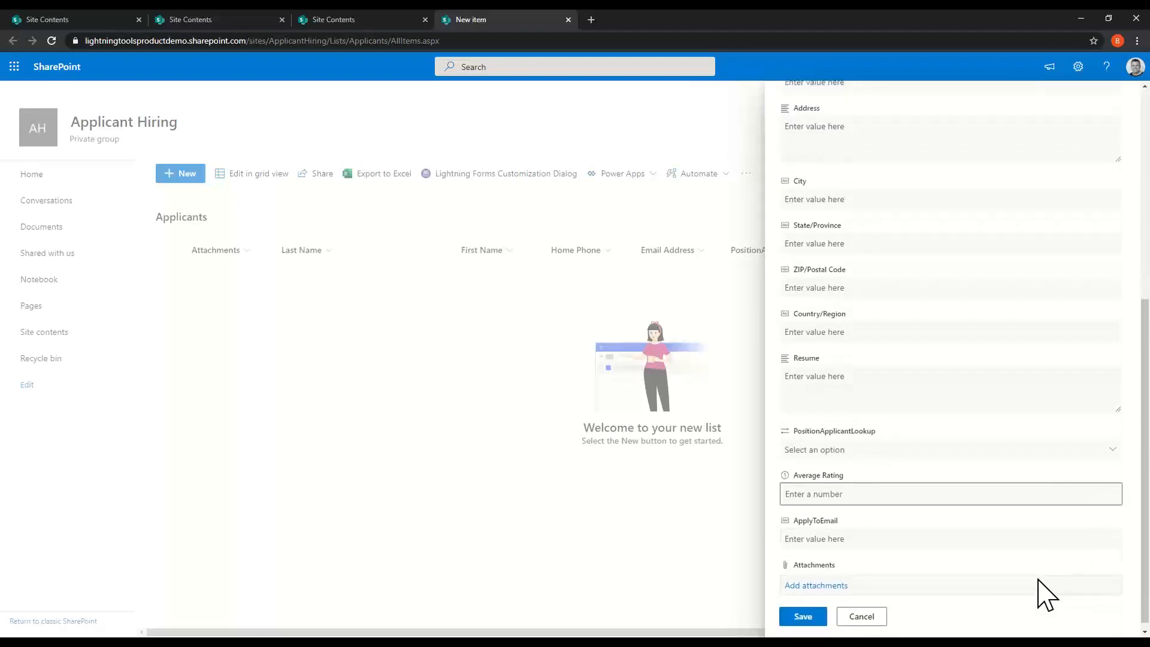
scroll(1044, 595, "up", 4)
scroll(1023, 536, "up", 3)
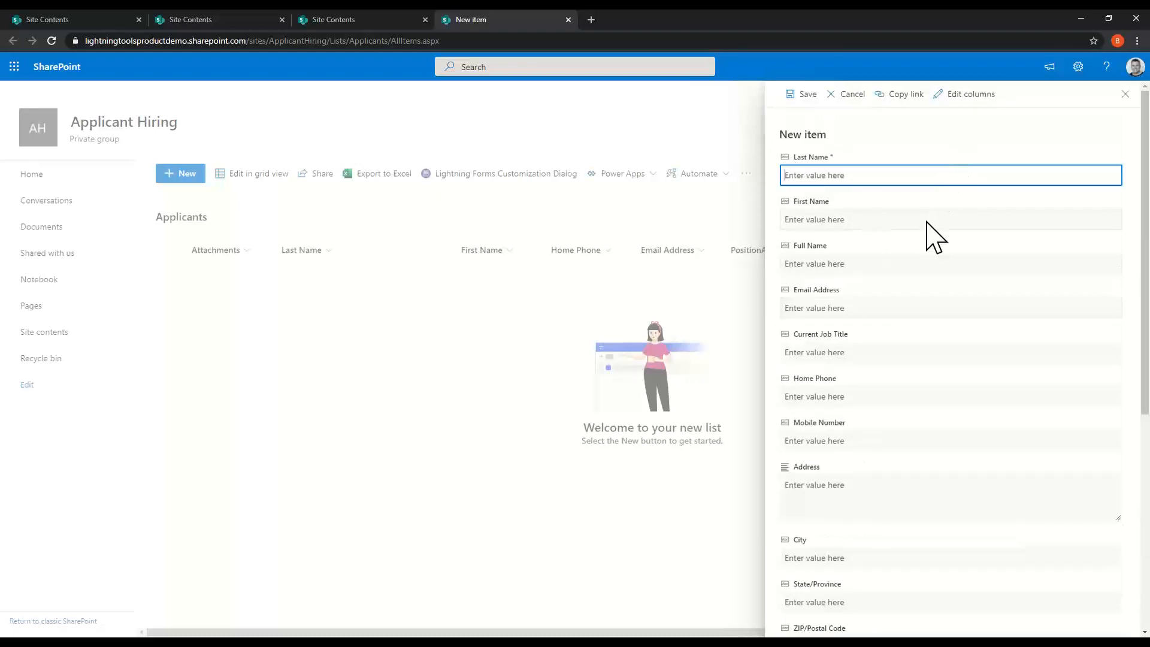
scroll(934, 377, "down", 1)
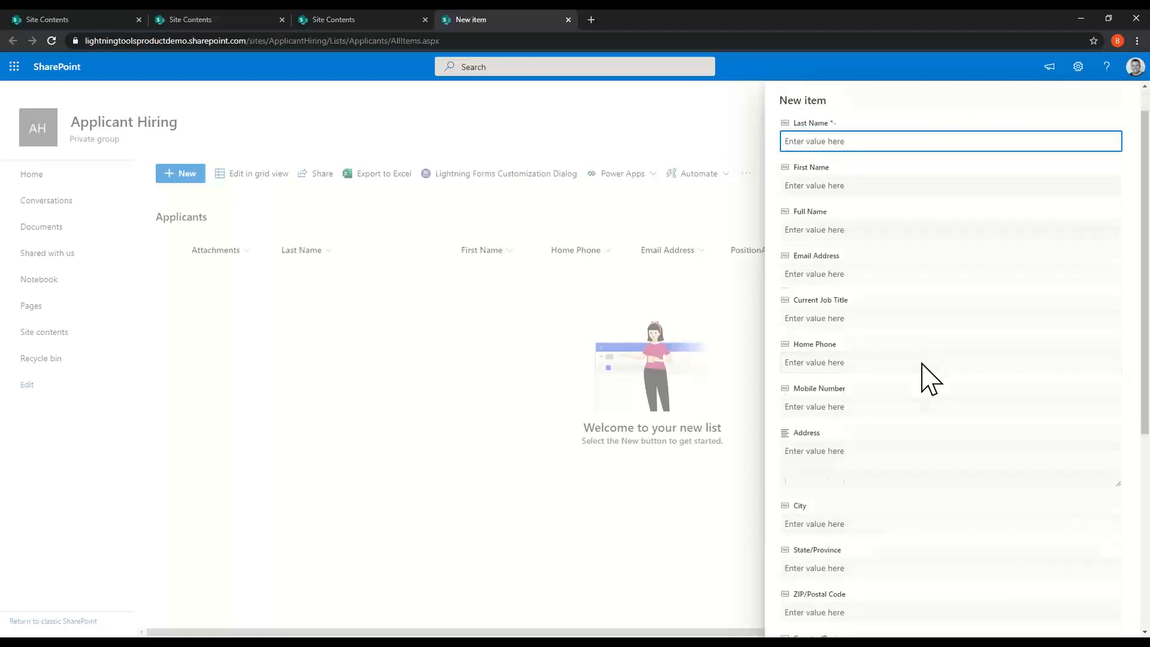
scroll(930, 378, "down", 4)
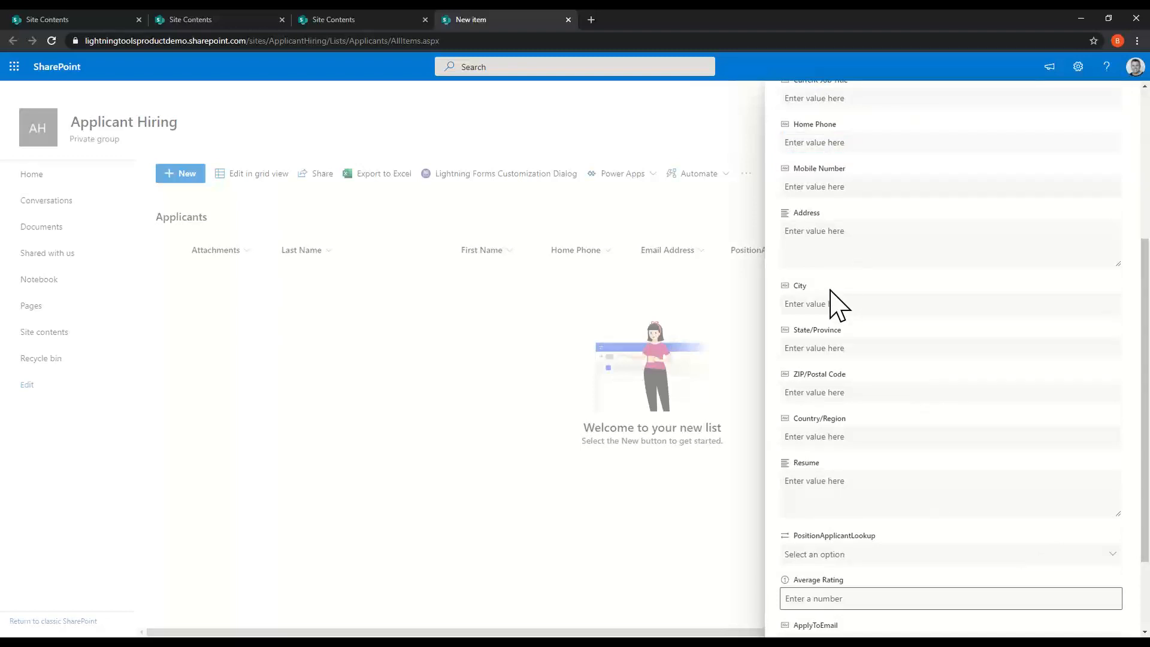
scroll(868, 413, "down", 2)
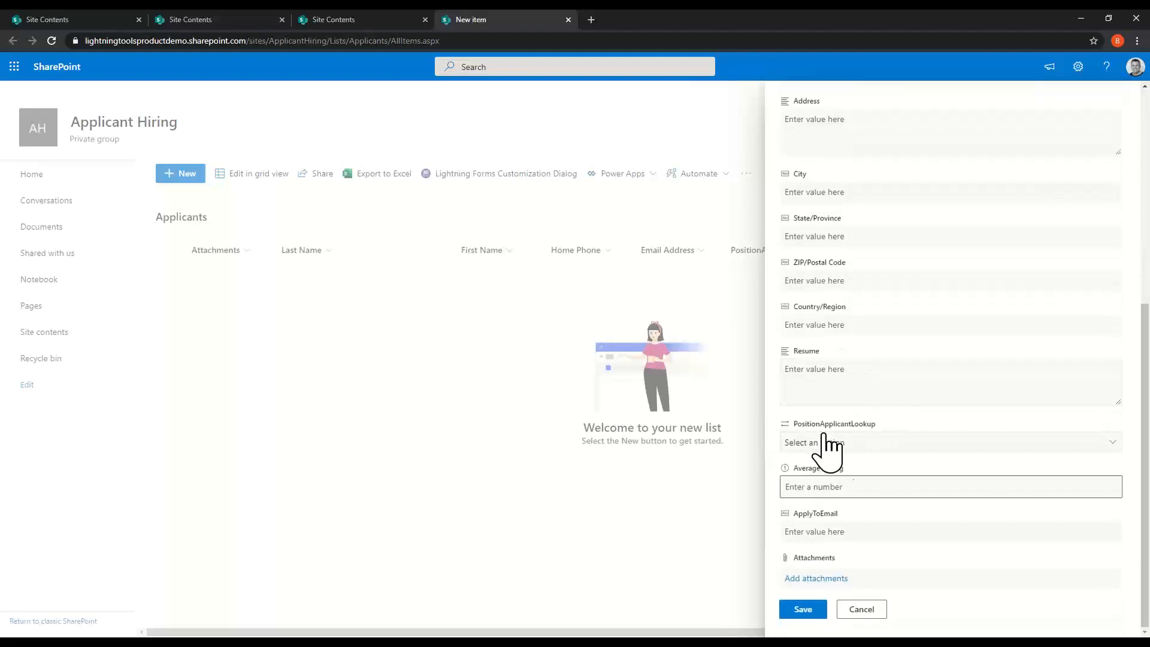
scroll(873, 448, "up", 6)
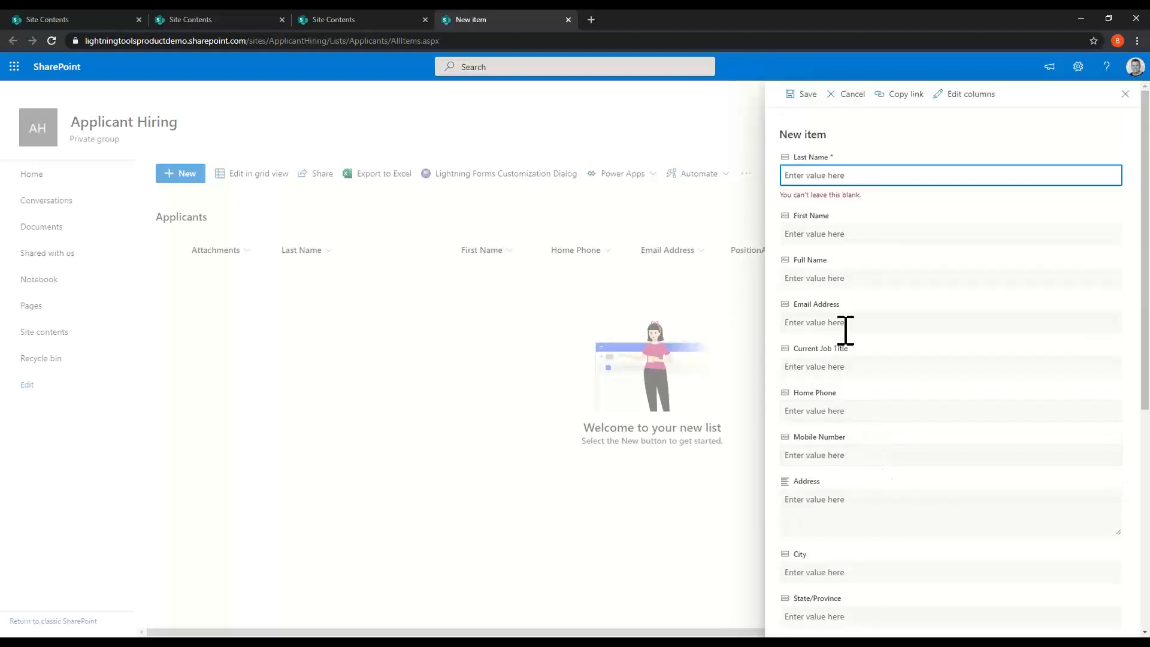
scroll(882, 417, "down", 5)
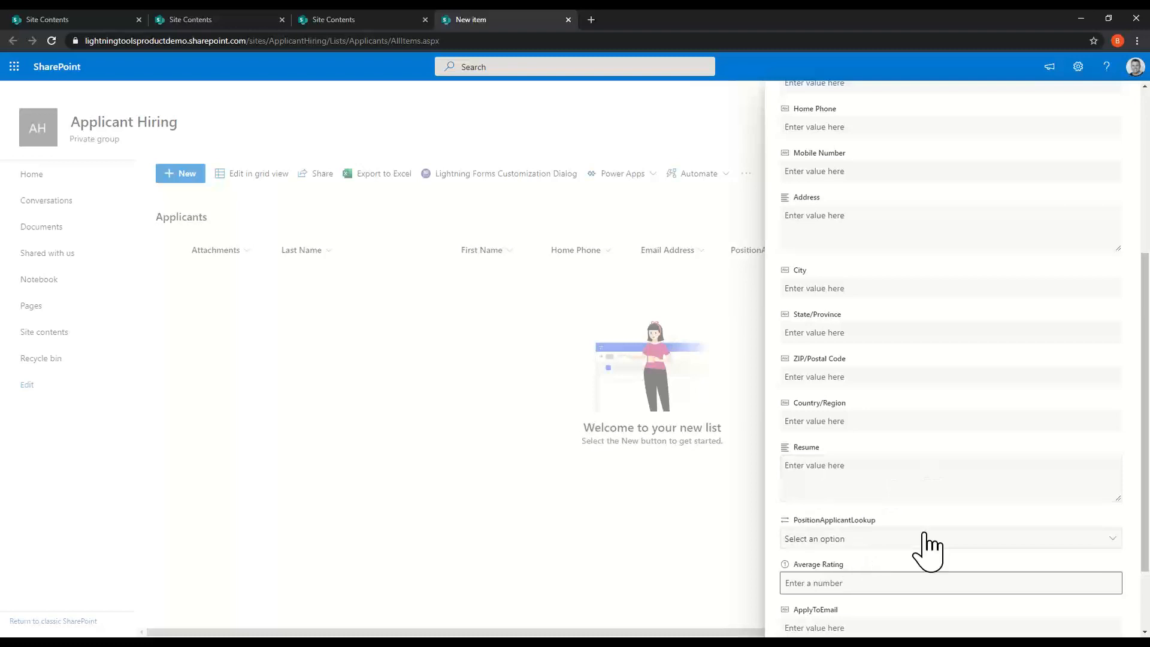
scroll(926, 539, "down", 3)
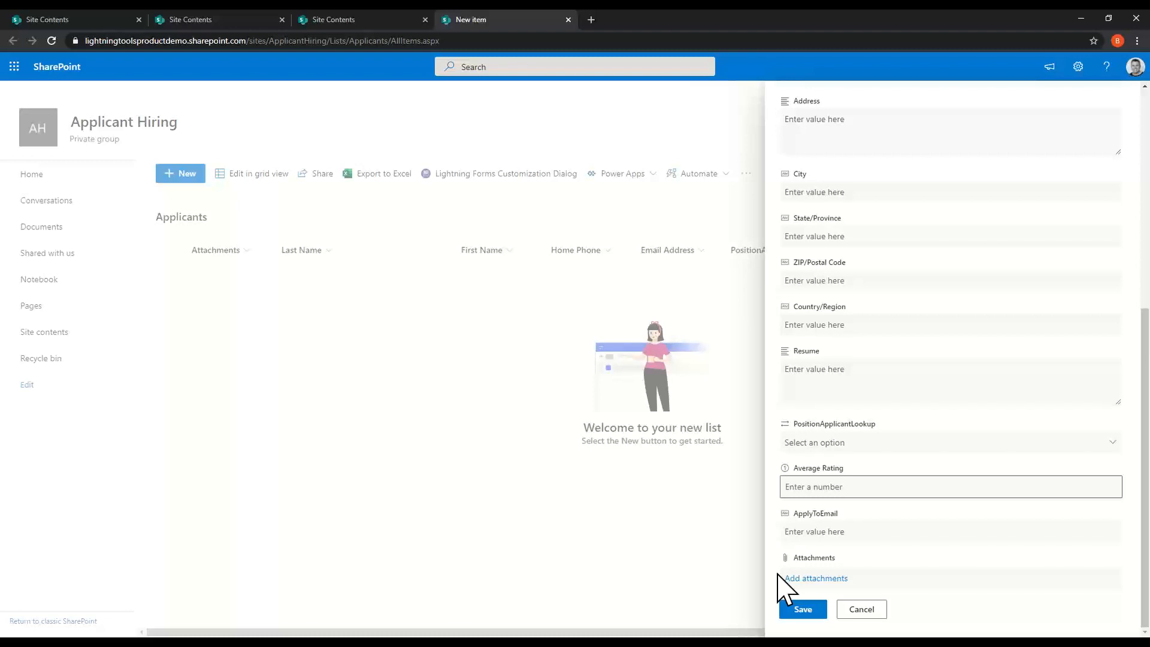
left_click(862, 611)
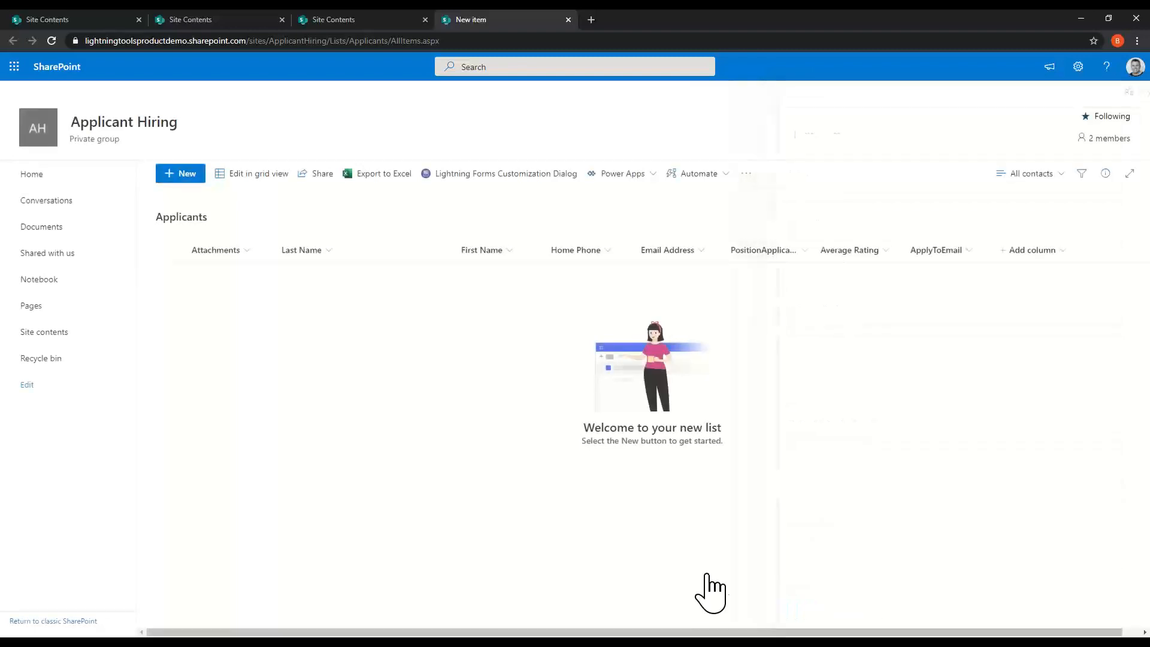
Open the Hiring Team list from the site contents, examine its columns, and return to the site contents
left_click(42, 336)
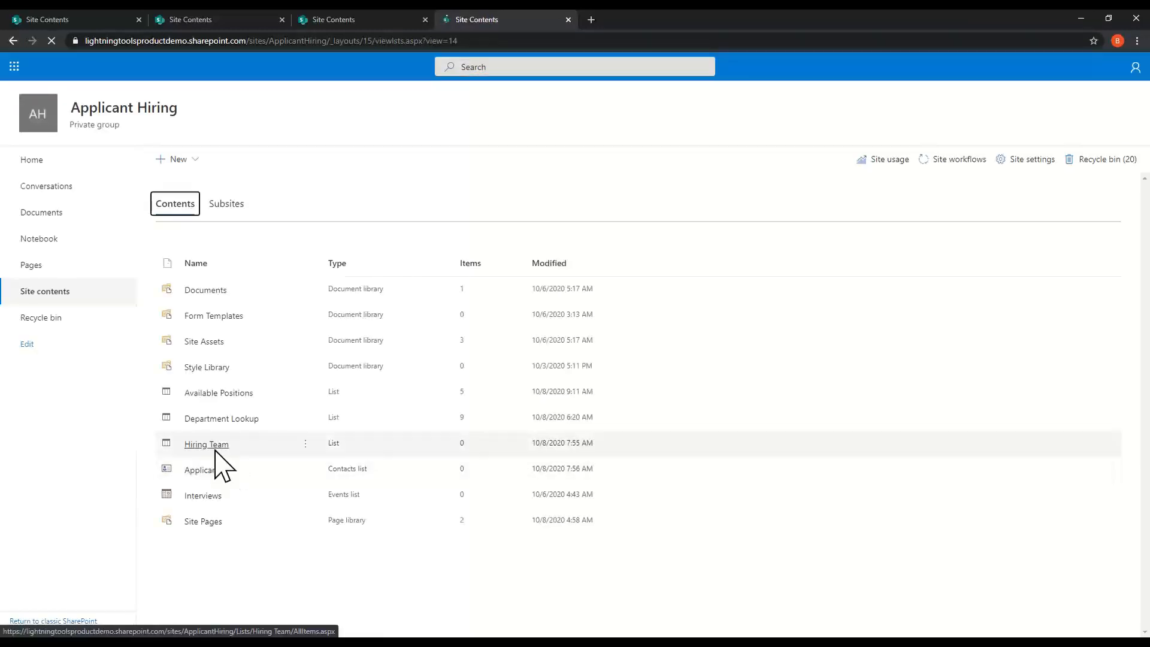
left_click(215, 450)
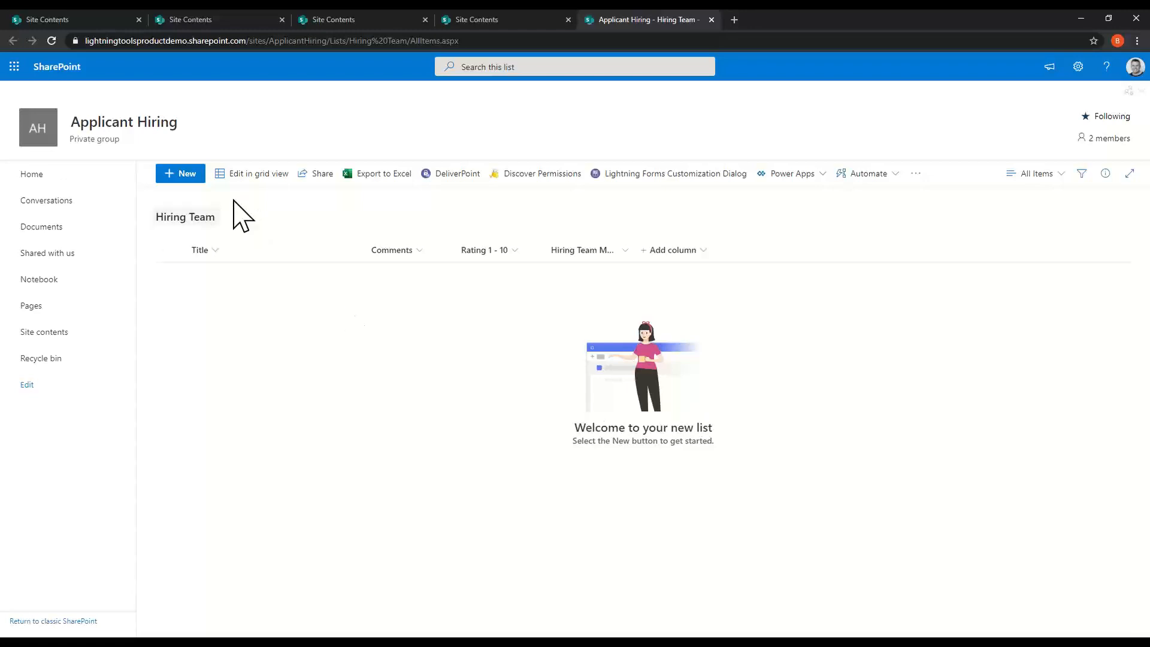
left_click(76, 333)
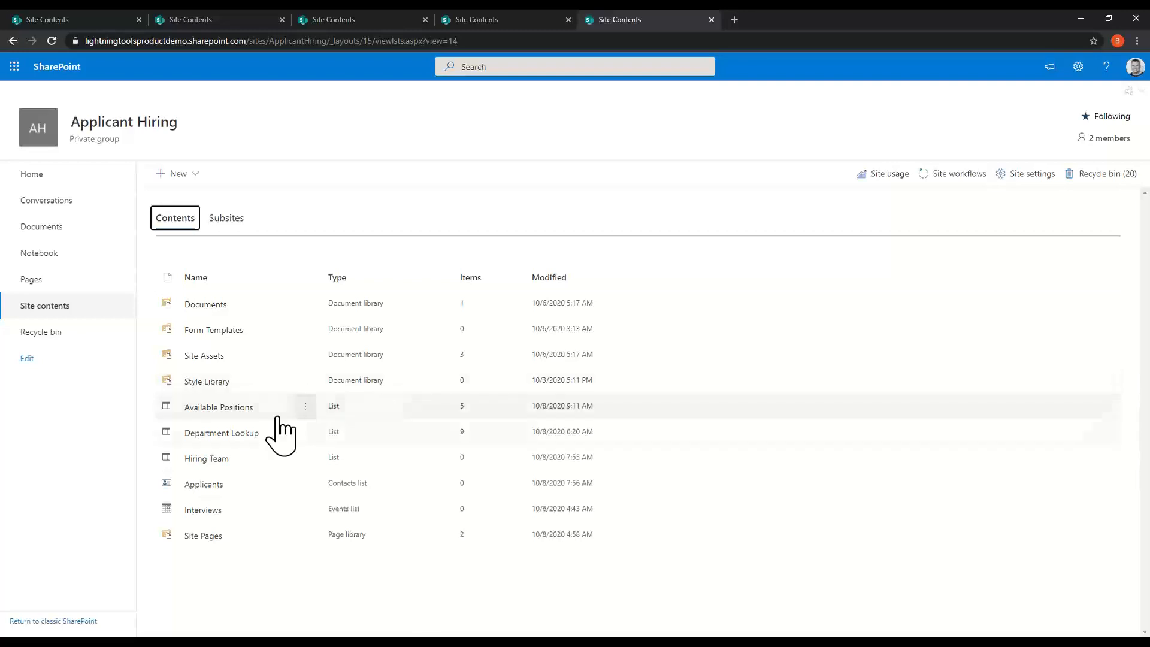
Open the Available Positions list and customize its default new item form, NewForm.aspx, with Lightning Forms
left_click(245, 408)
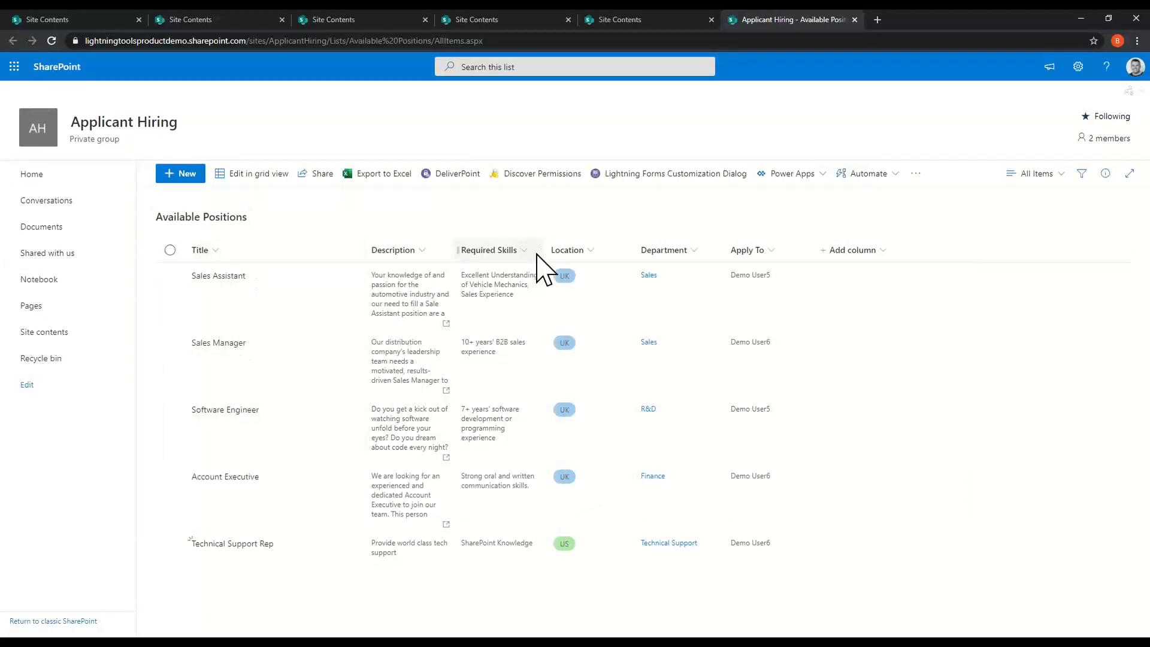
left_click(629, 175)
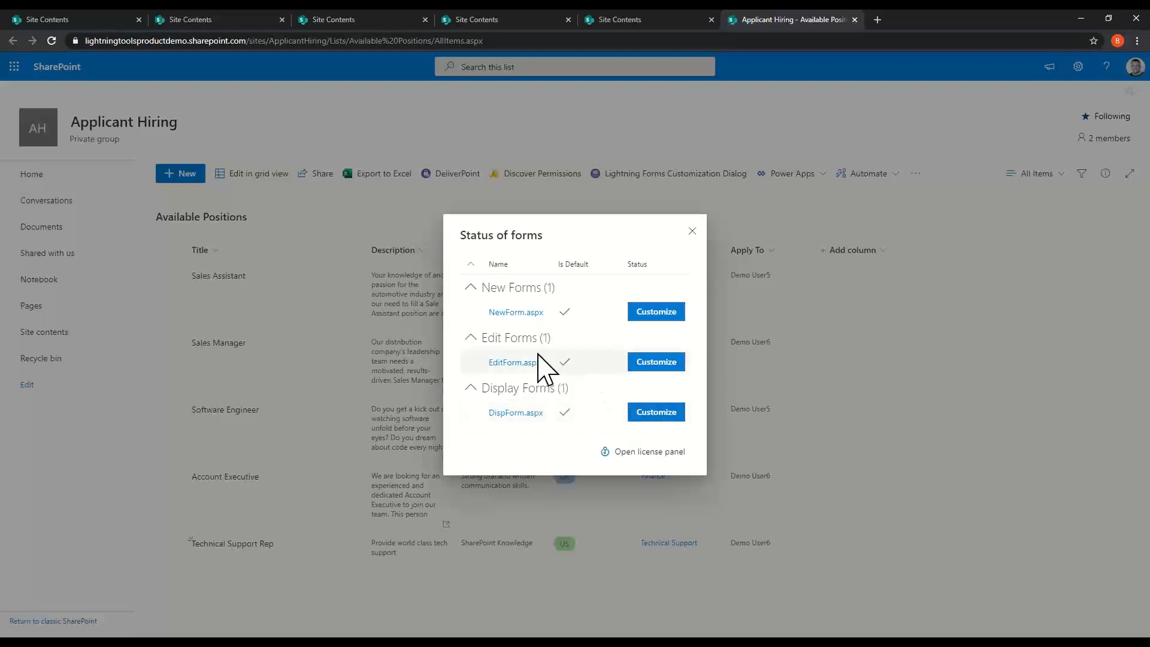
left_click(660, 314)
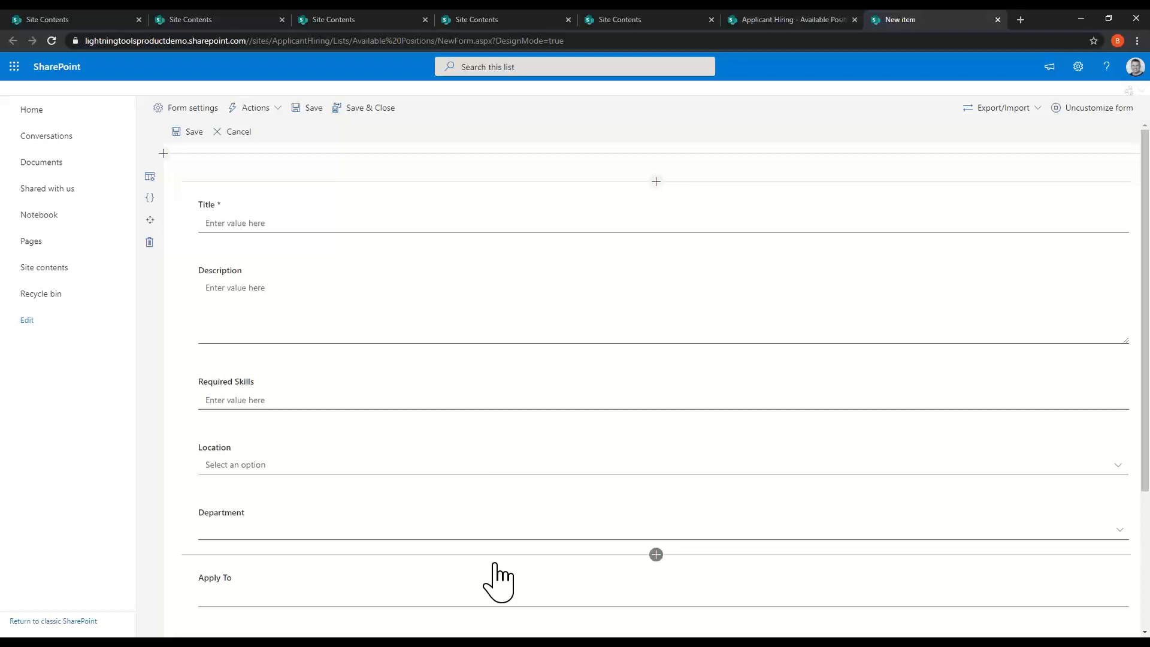
Add a lookup filter condition to the Department field's configuration, using Department.Title with the Equals operator
scroll(430, 524, "down", 1)
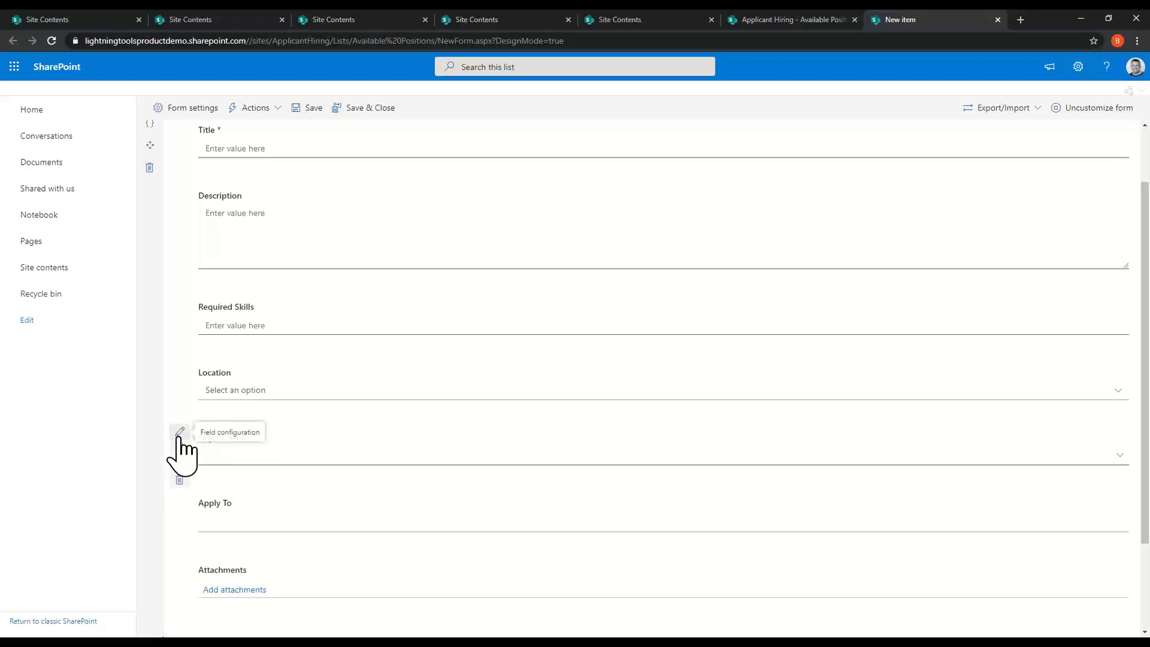
left_click(180, 432)
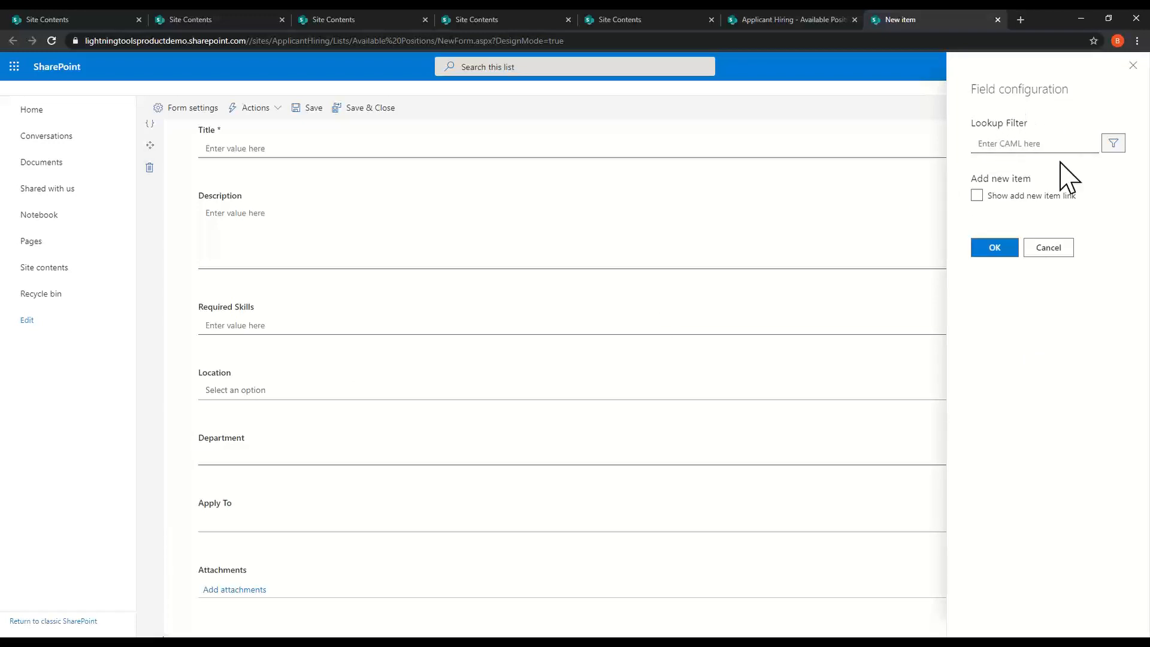
left_click(1112, 142)
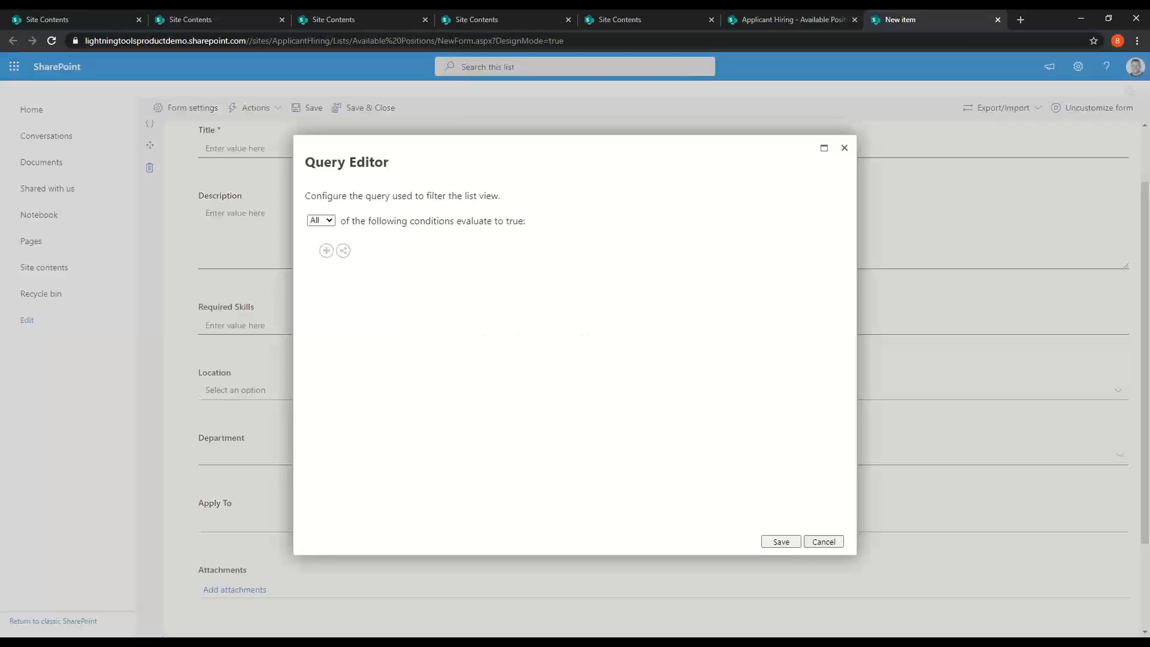
left_click(326, 250)
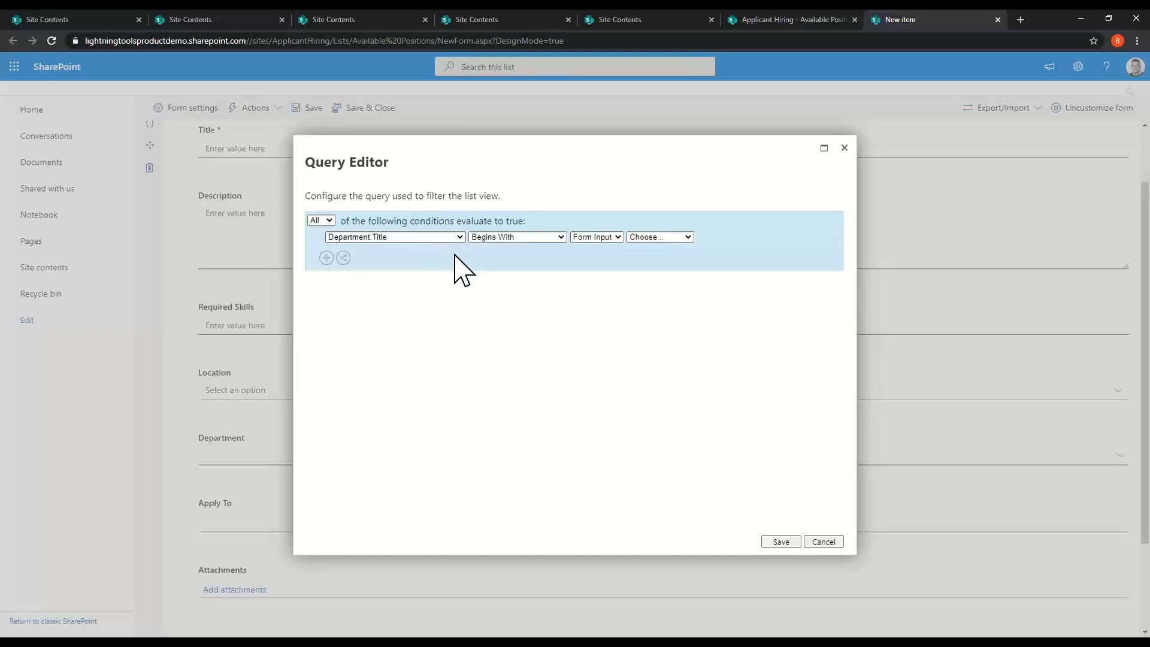
left_click(514, 238)
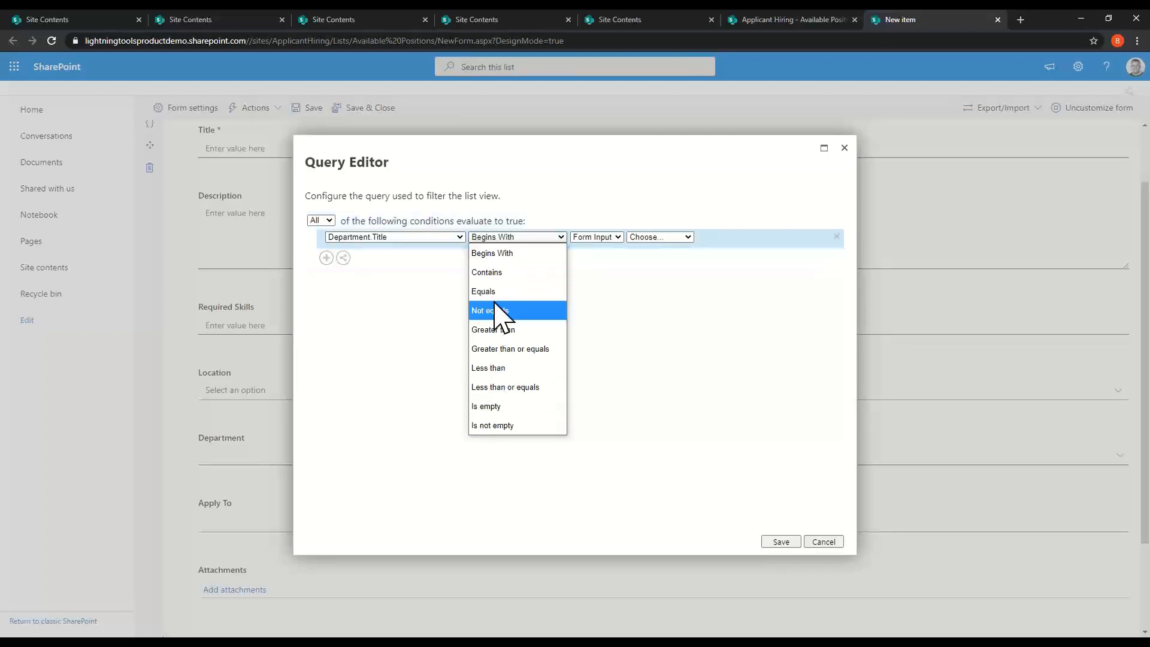
left_click(483, 293)
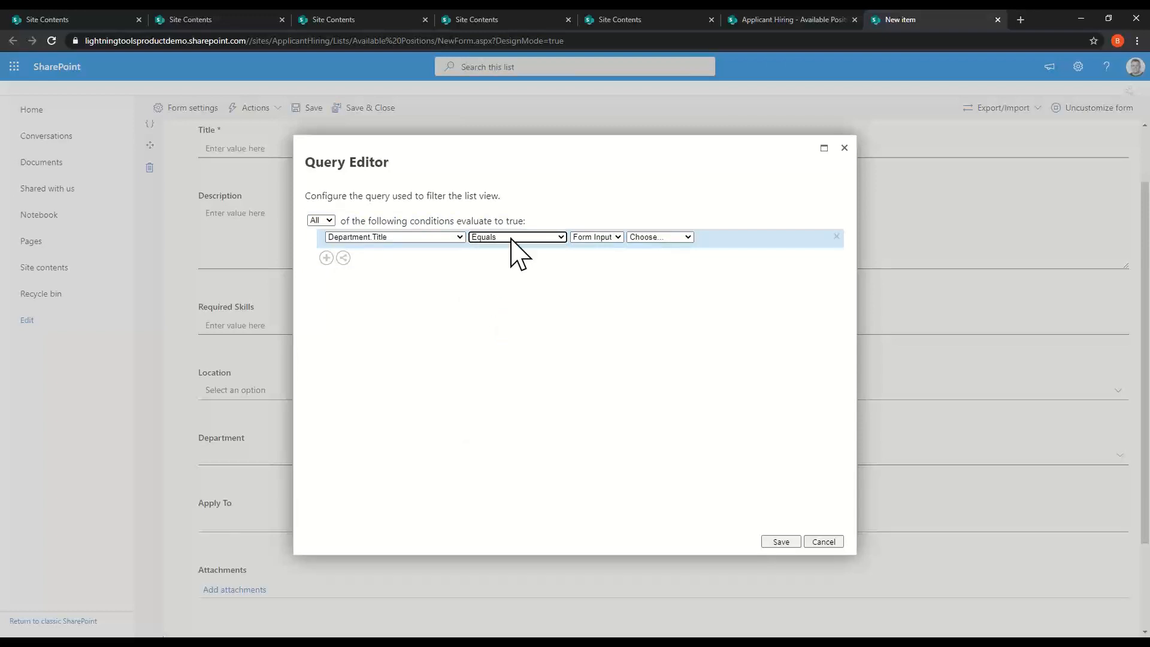
left_click(561, 237)
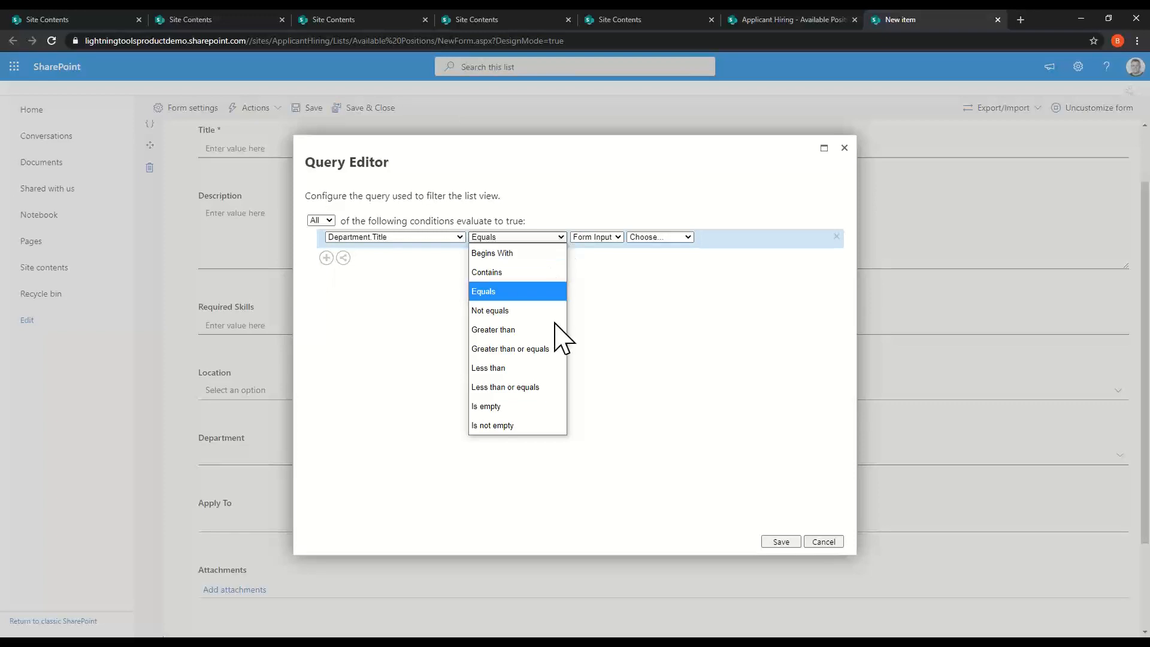
left_click(596, 507)
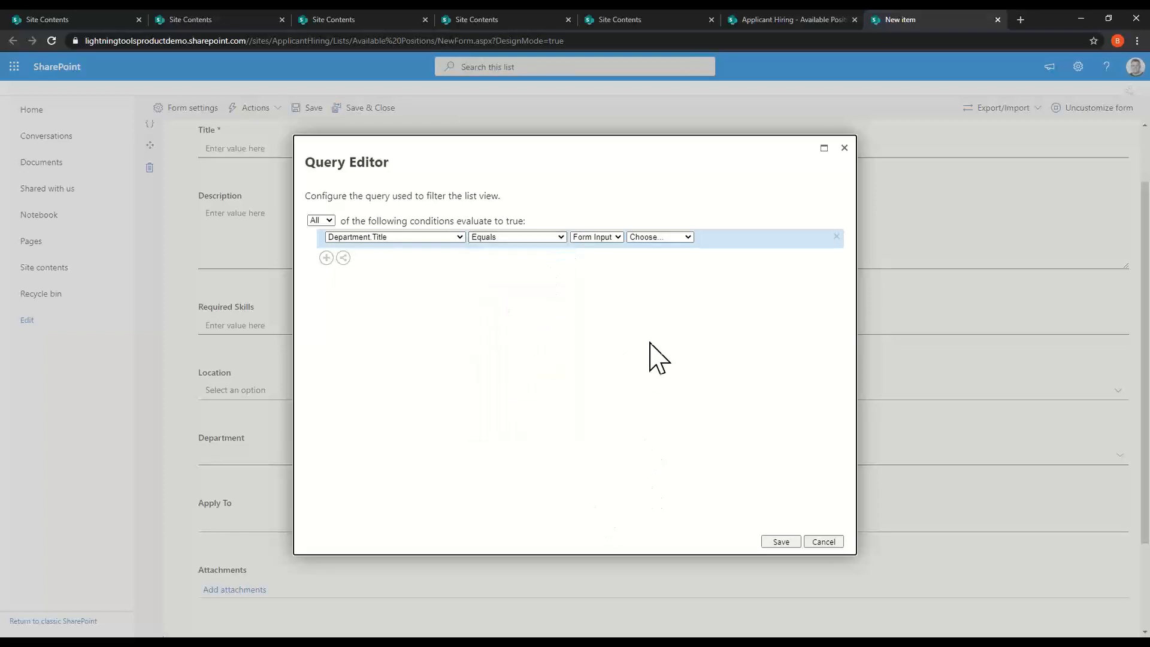
Compare the condition against the Location form input, apply the lookup filter to the Department field, and save and close the form design
left_click(617, 237)
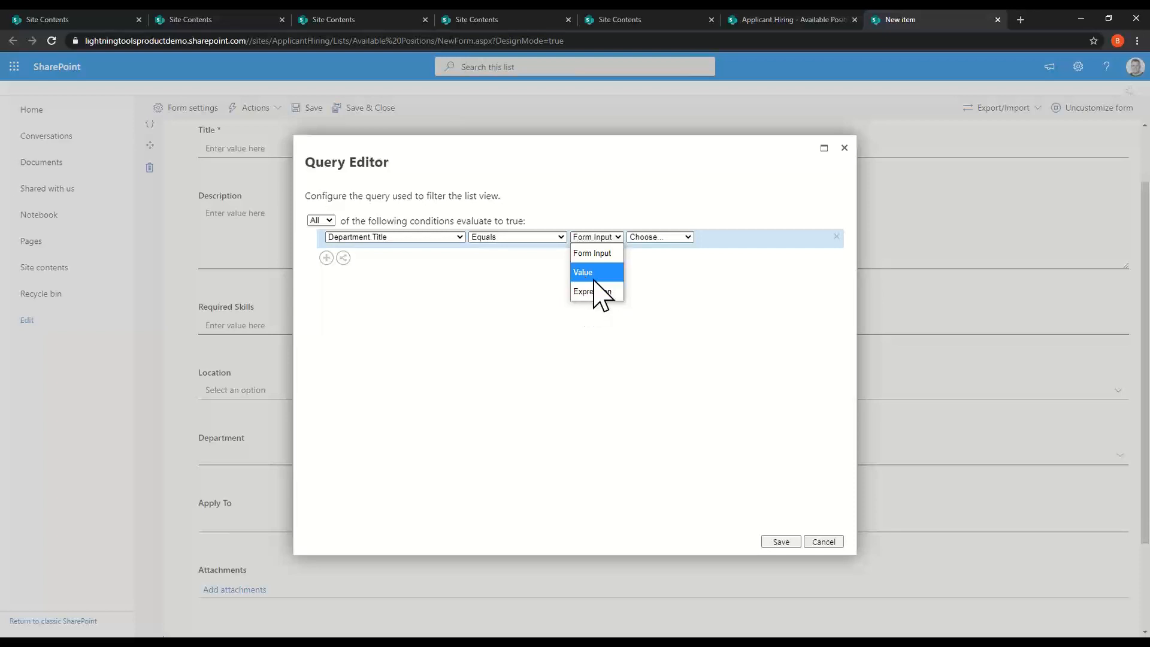
left_click(598, 254)
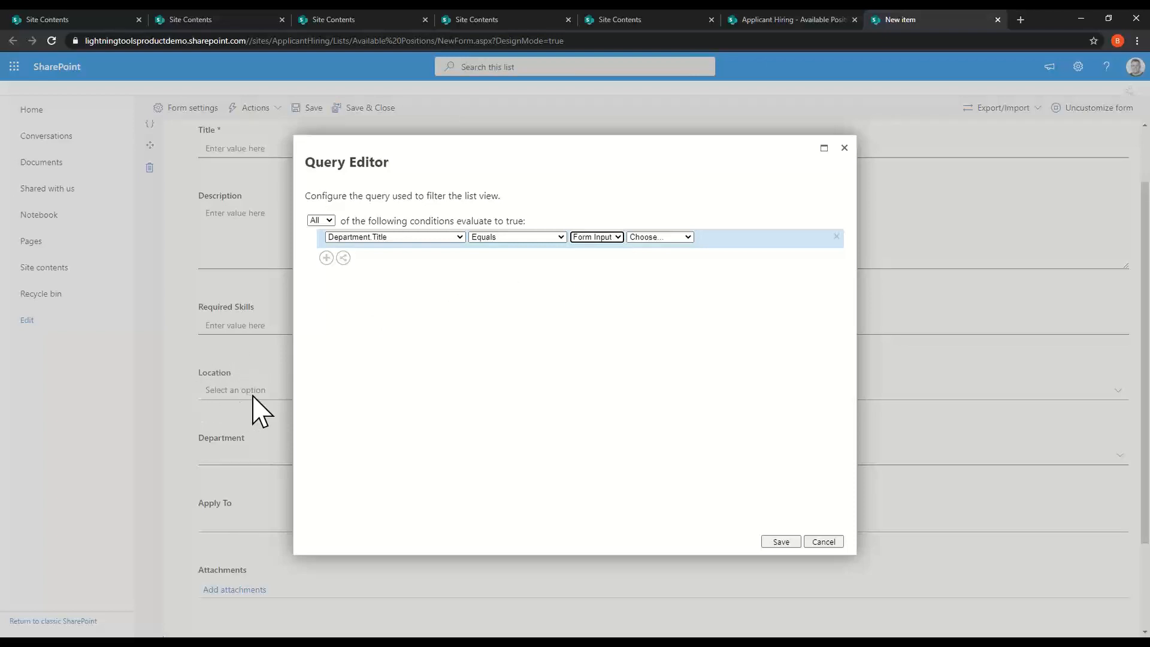
left_click(688, 238)
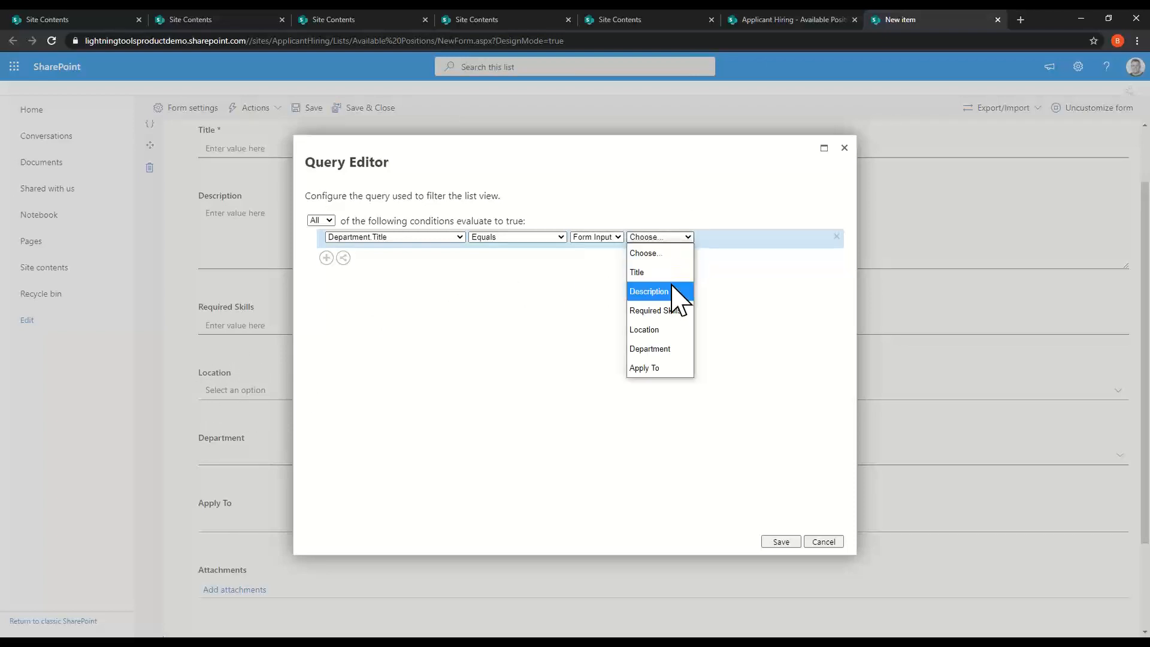
left_click(658, 333)
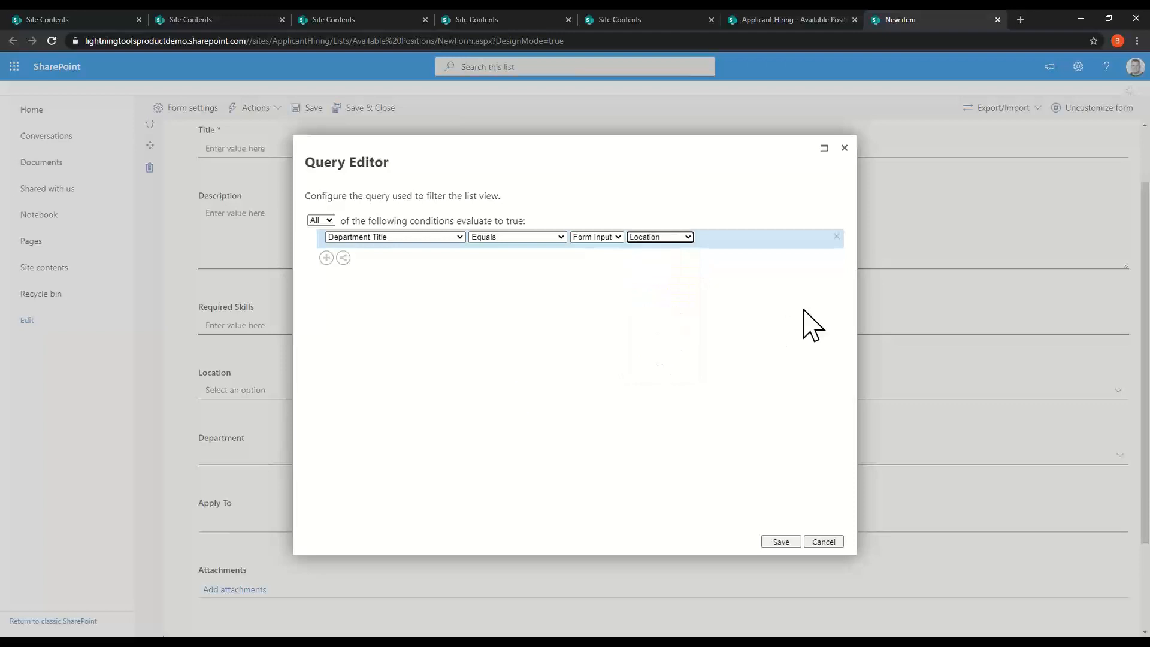
left_click(780, 542)
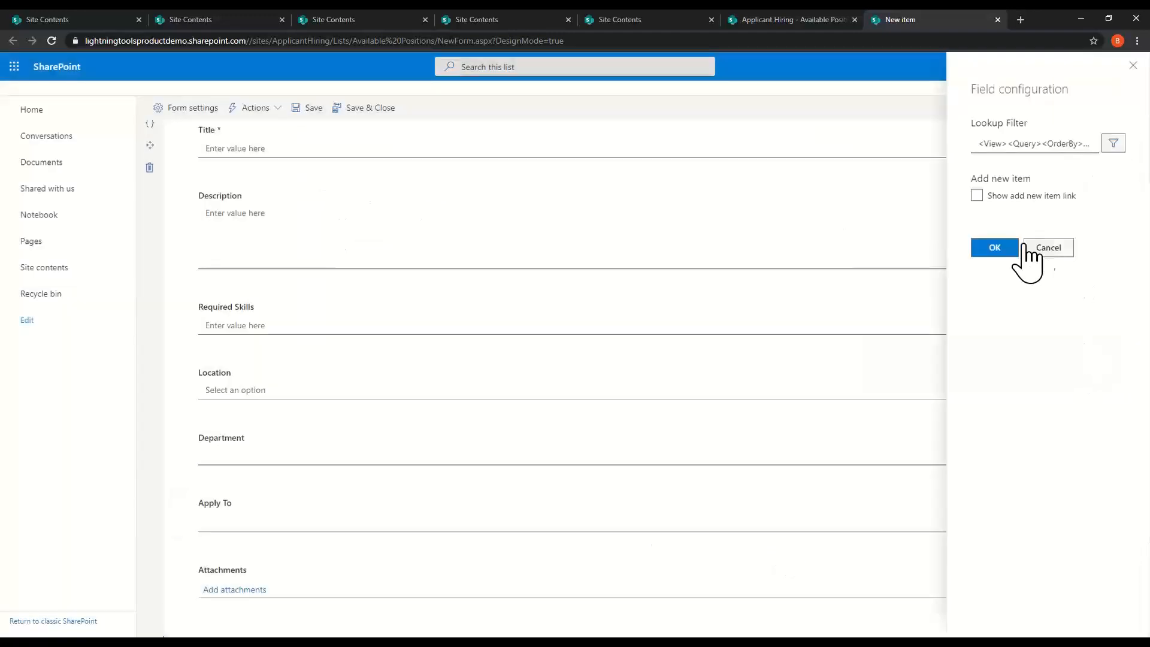
left_click(989, 247)
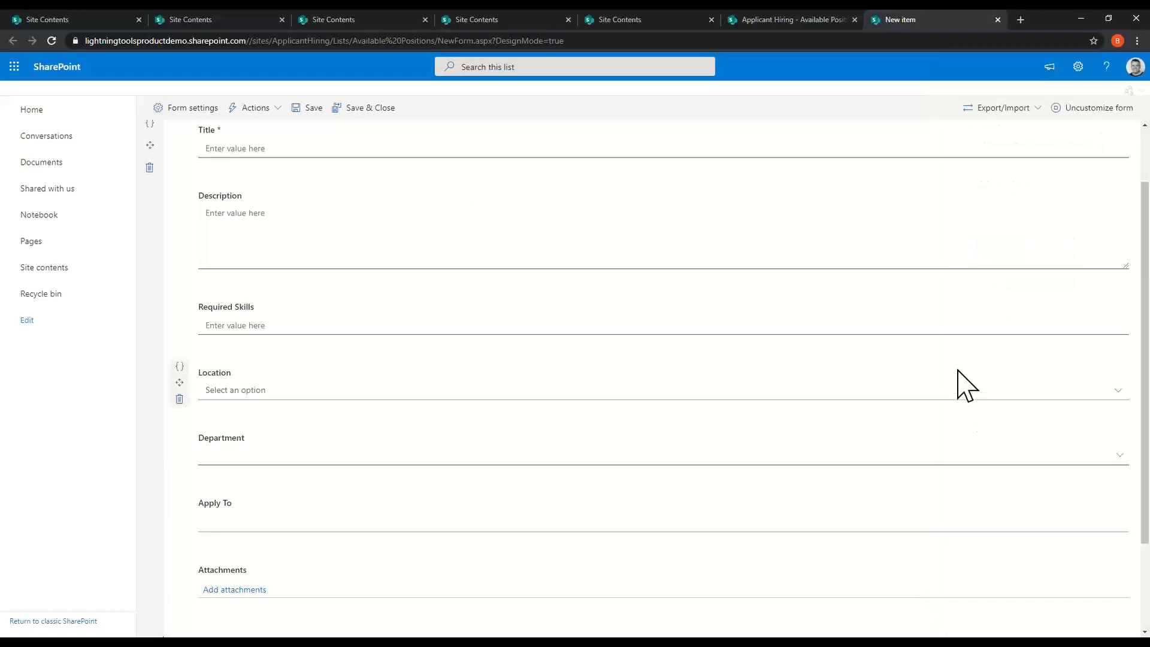
left_click(381, 111)
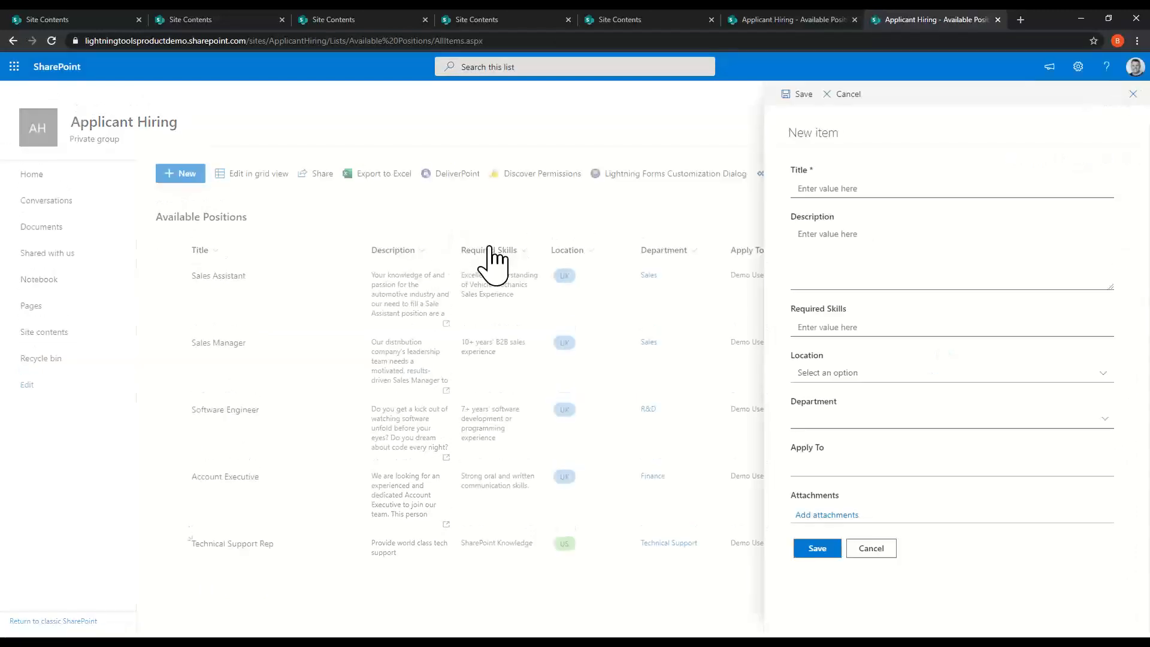
Test the new item form with the title New Job and location UK, and check the Department options offered
left_click(843, 187)
left_click(869, 374)
left_click(844, 392)
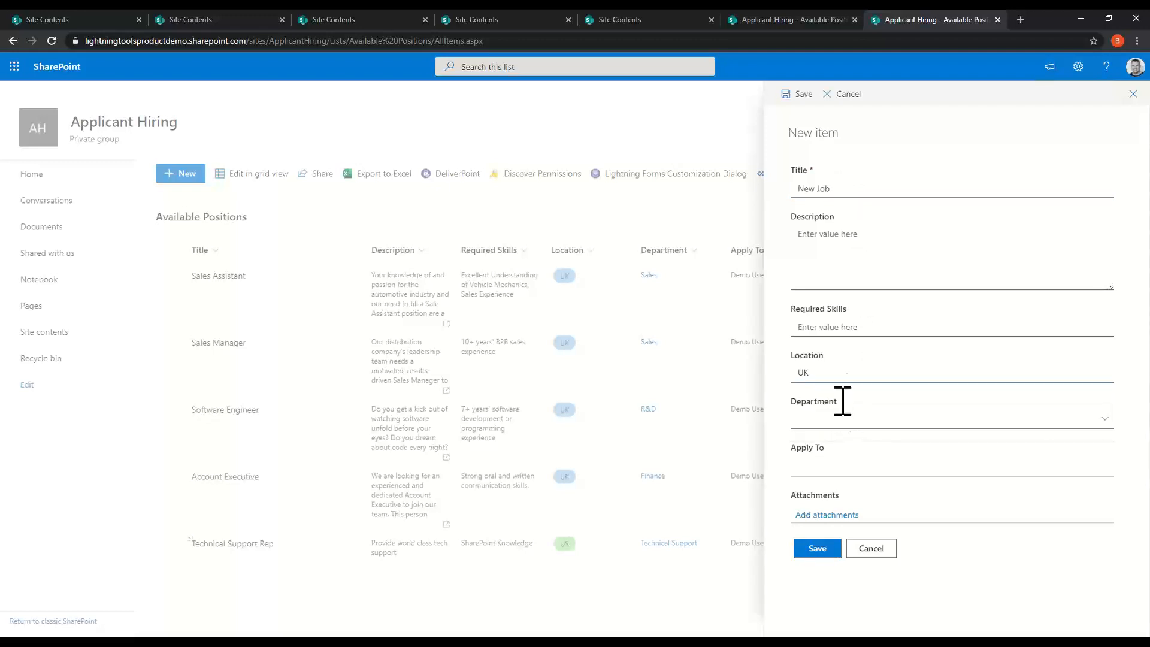
left_click(950, 421)
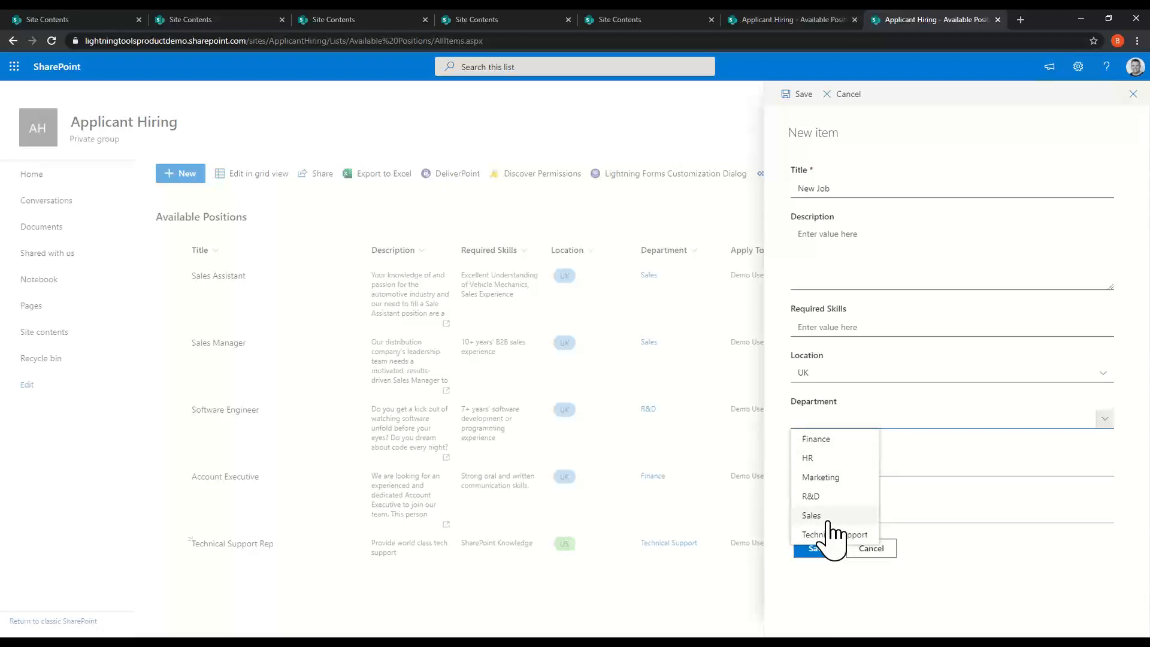
Switch the test item's location to US, check the Department options offered, and cancel the new item
left_click(859, 375)
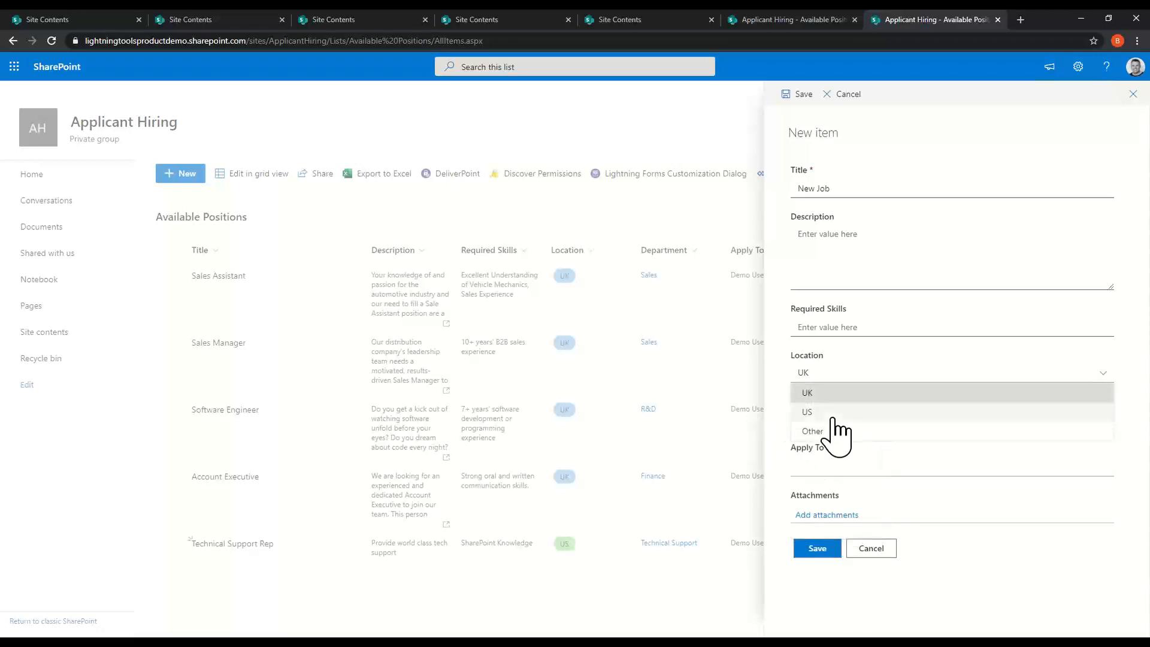
left_click(834, 412)
left_click(1104, 419)
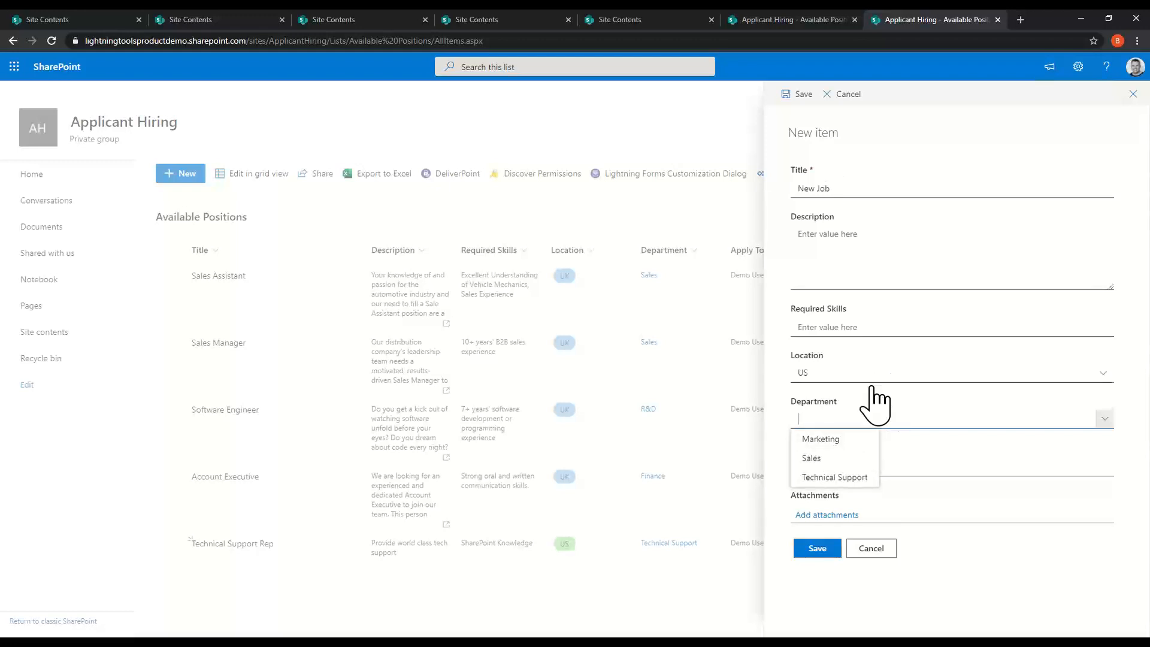
left_click(968, 584)
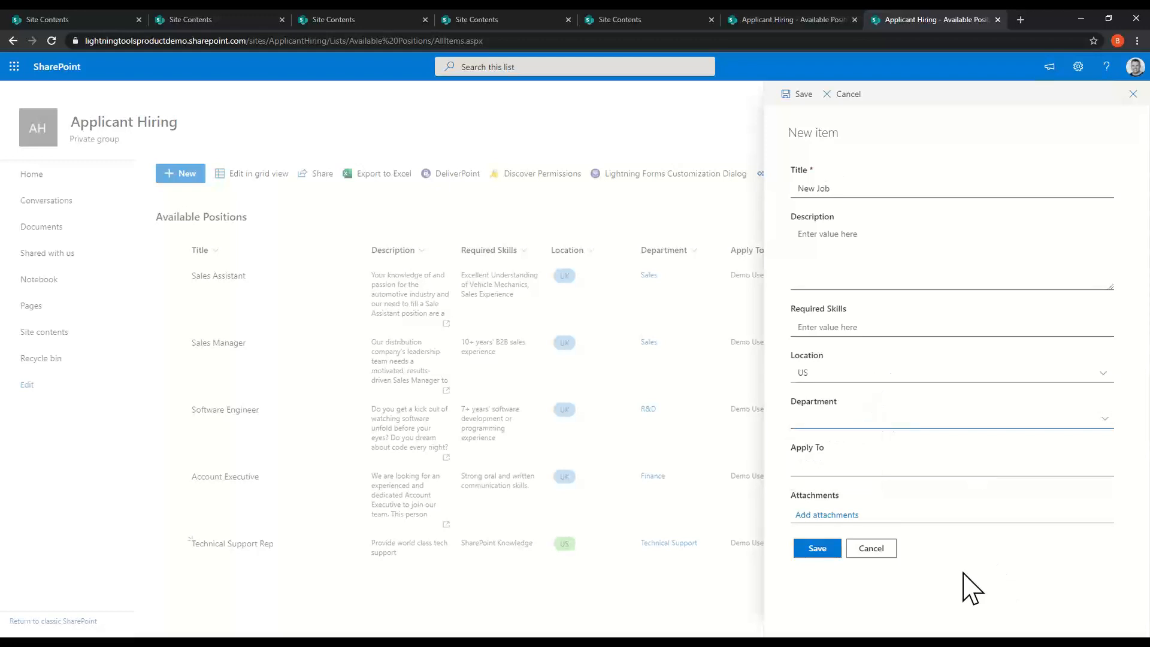
left_click(878, 548)
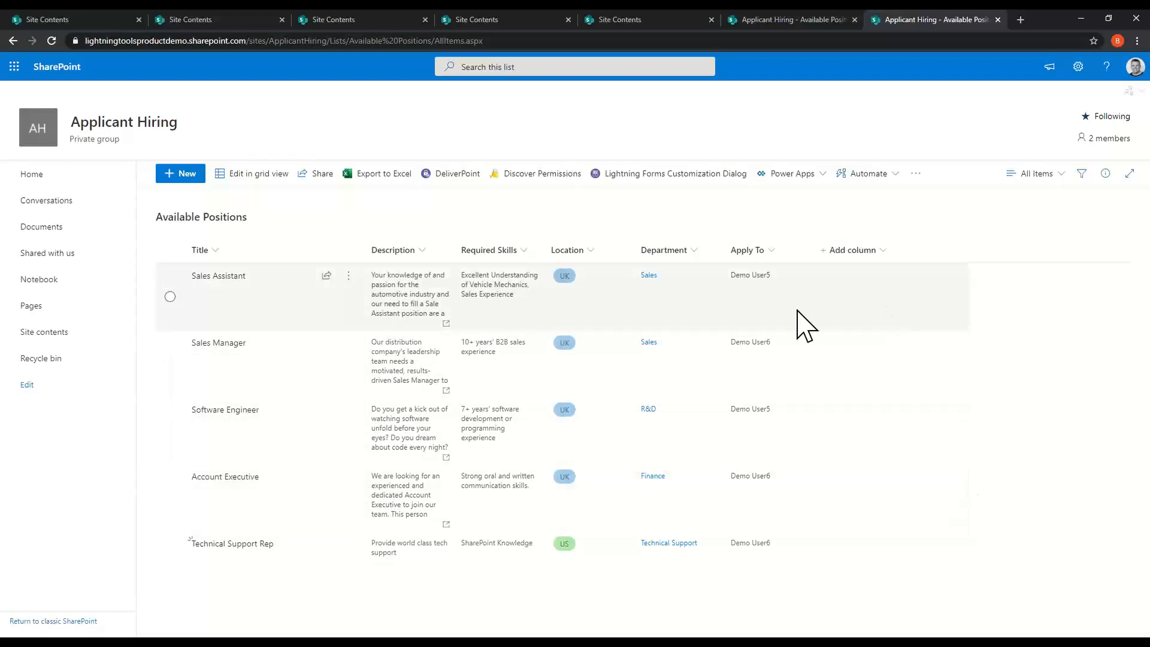
Open the Available Positions list's display form, DispForm.aspx, for customization and look over its fields
left_click(675, 180)
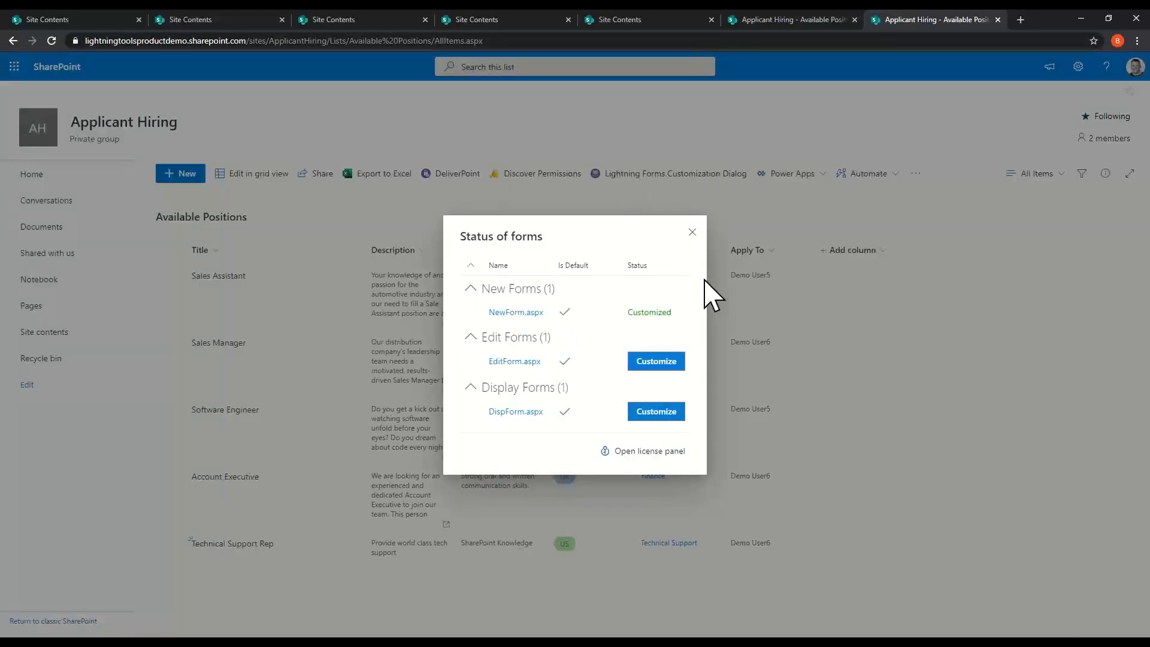
left_click(657, 414)
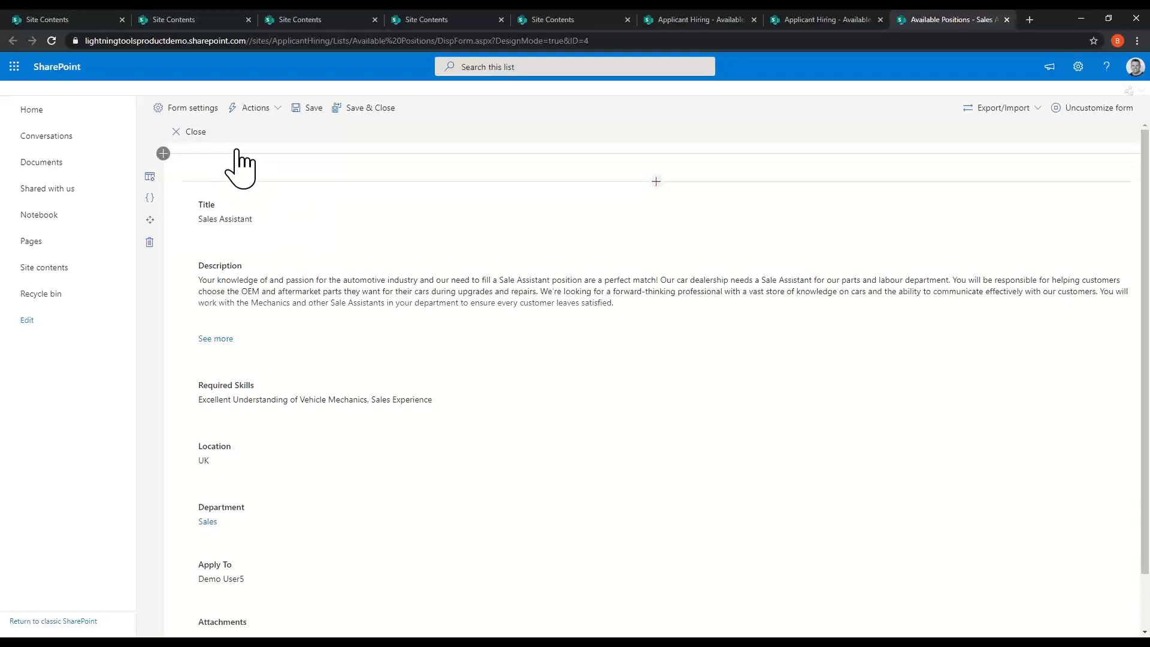
scroll(329, 400, "down", 1)
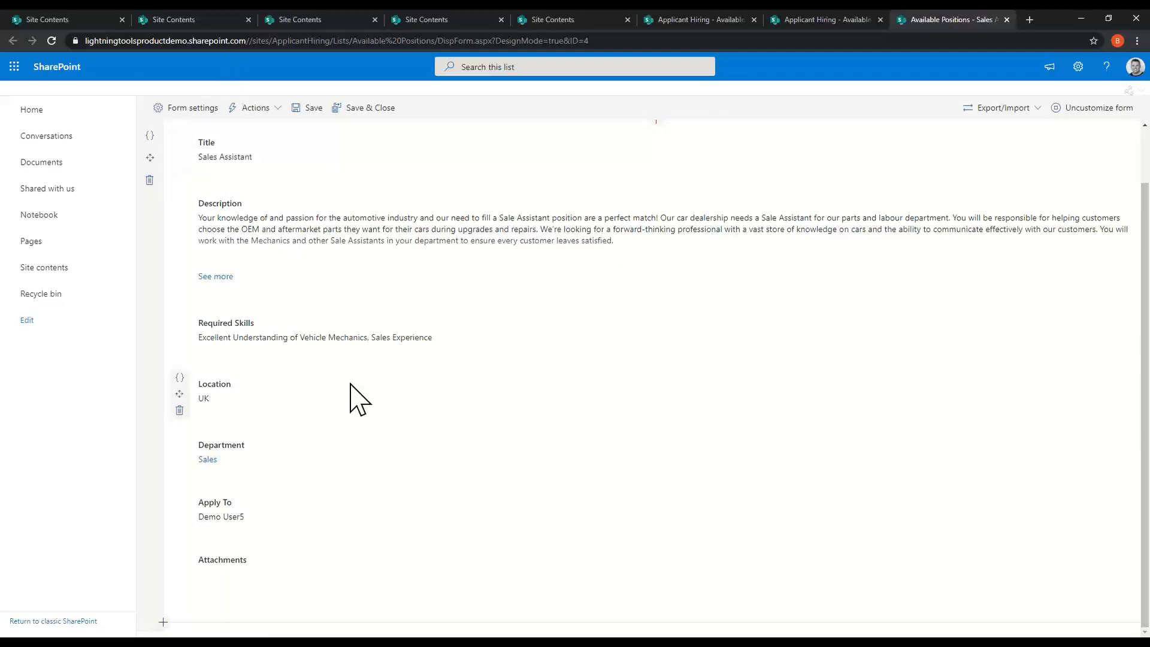
scroll(375, 401, "up", 1)
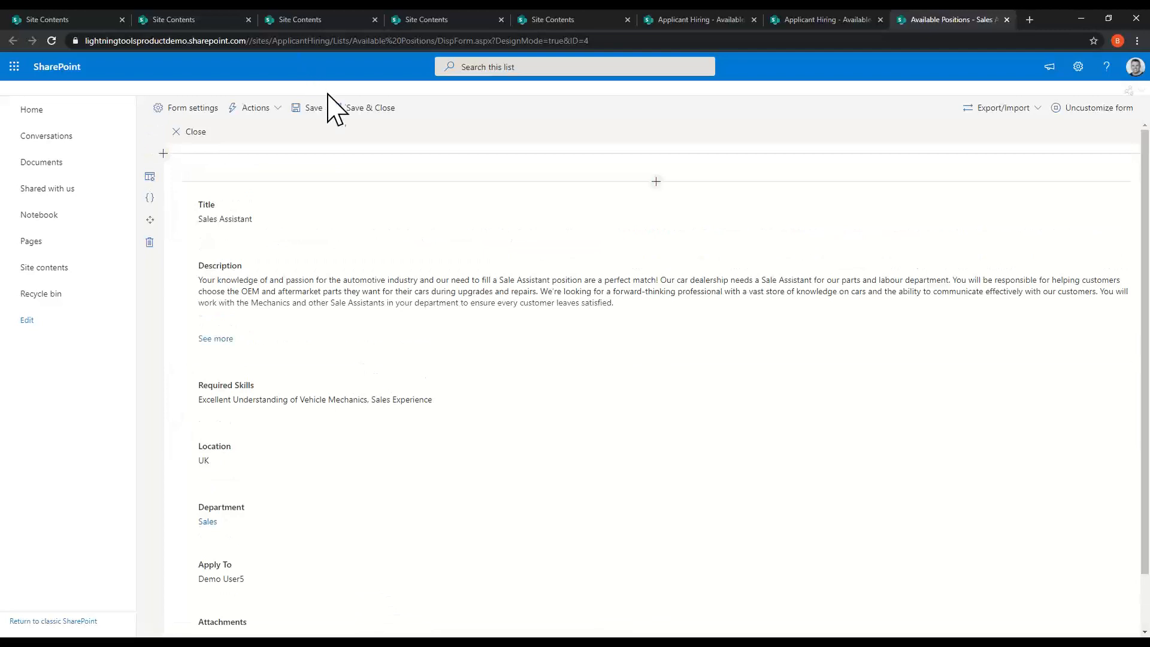
Add a new command bar action to the display form with the display name Apply
left_click(274, 114)
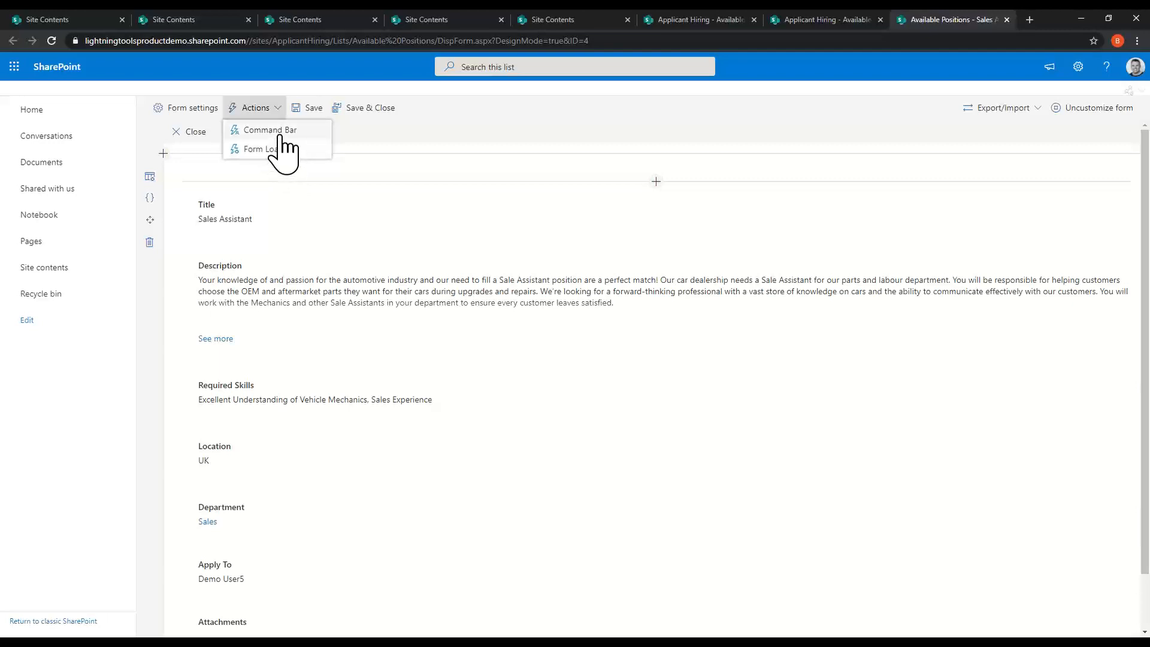
left_click(280, 131)
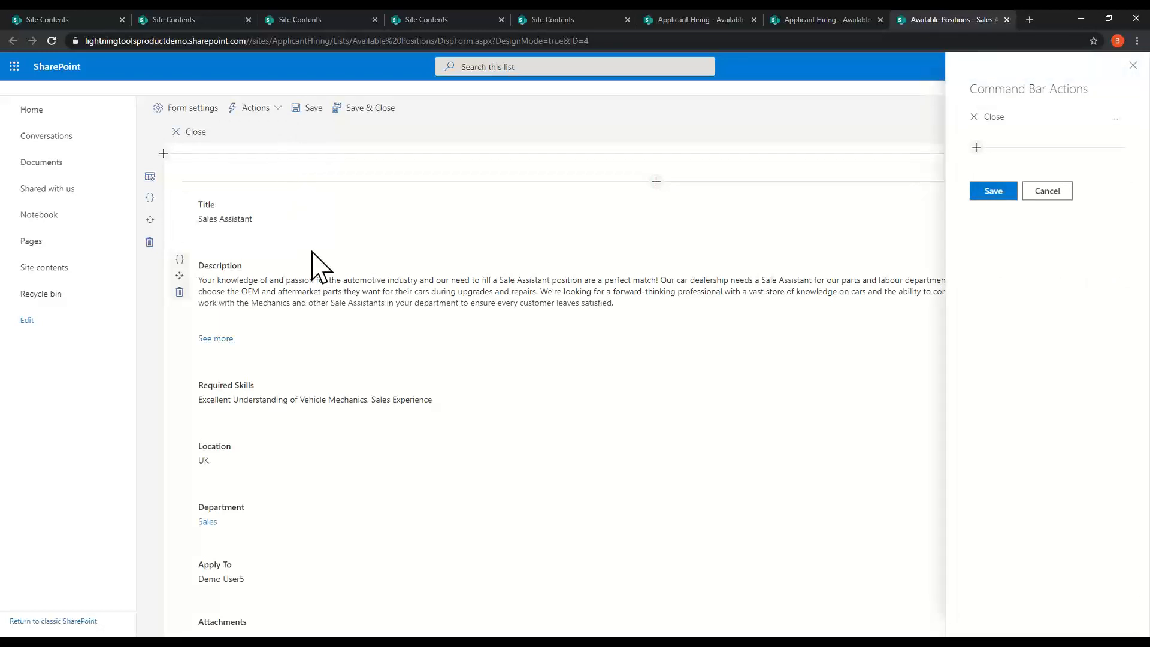
left_click(976, 147)
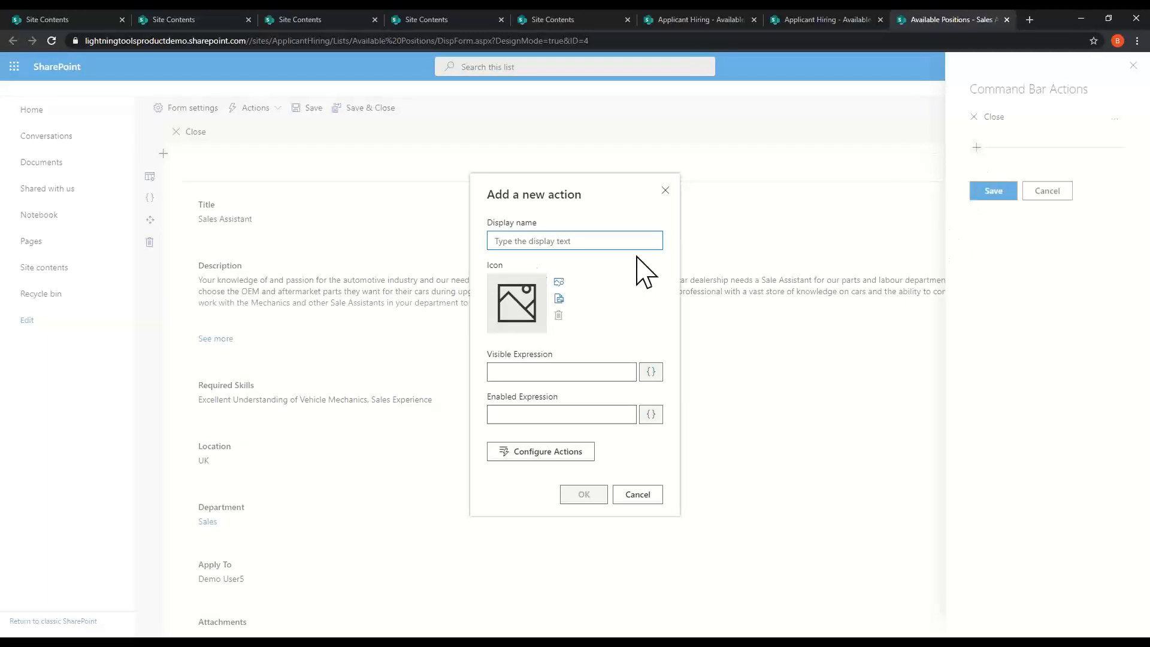
type("Apply")
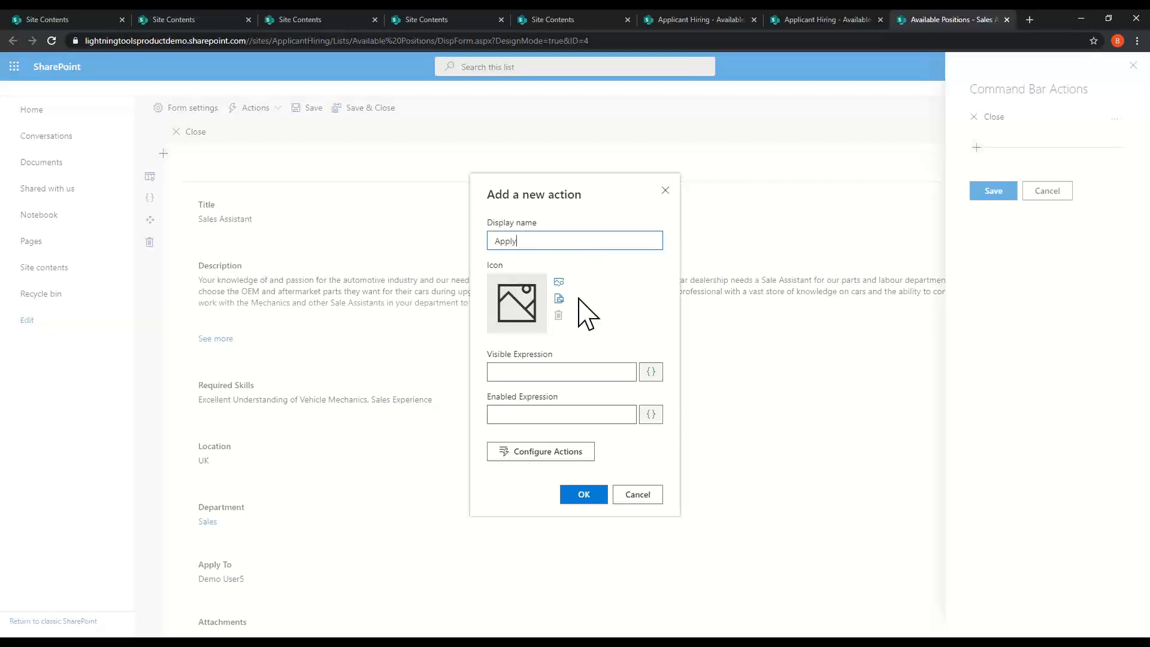
Give the Apply action the feedback icon and open its action configuration
left_click(559, 282)
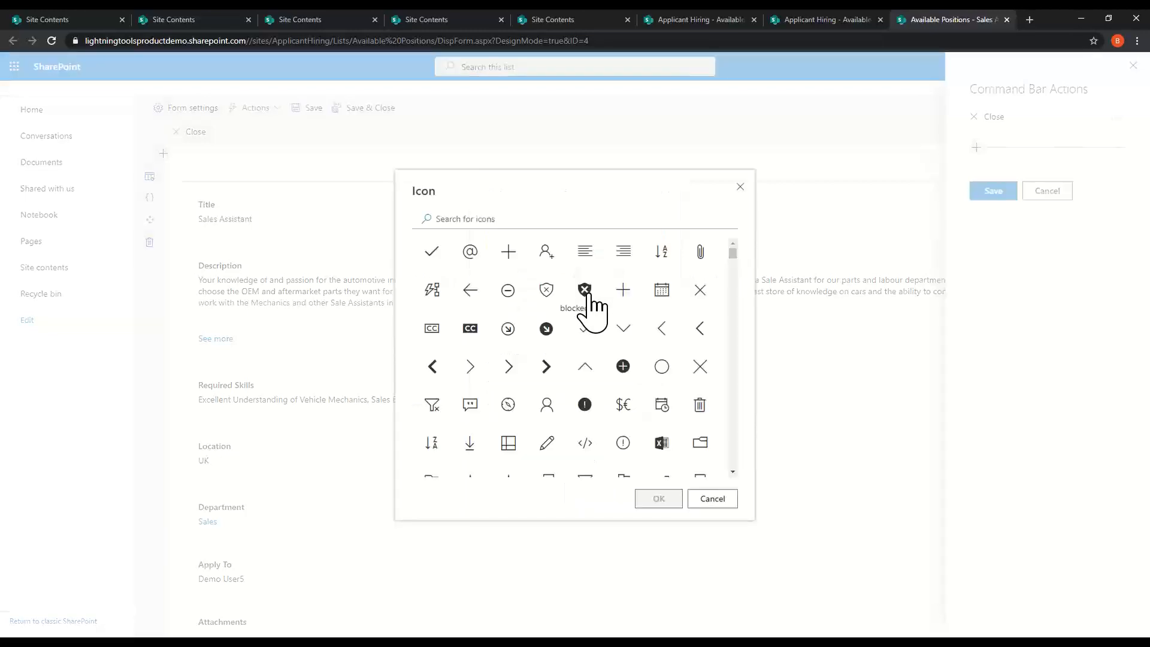
scroll(594, 305, "down", 2)
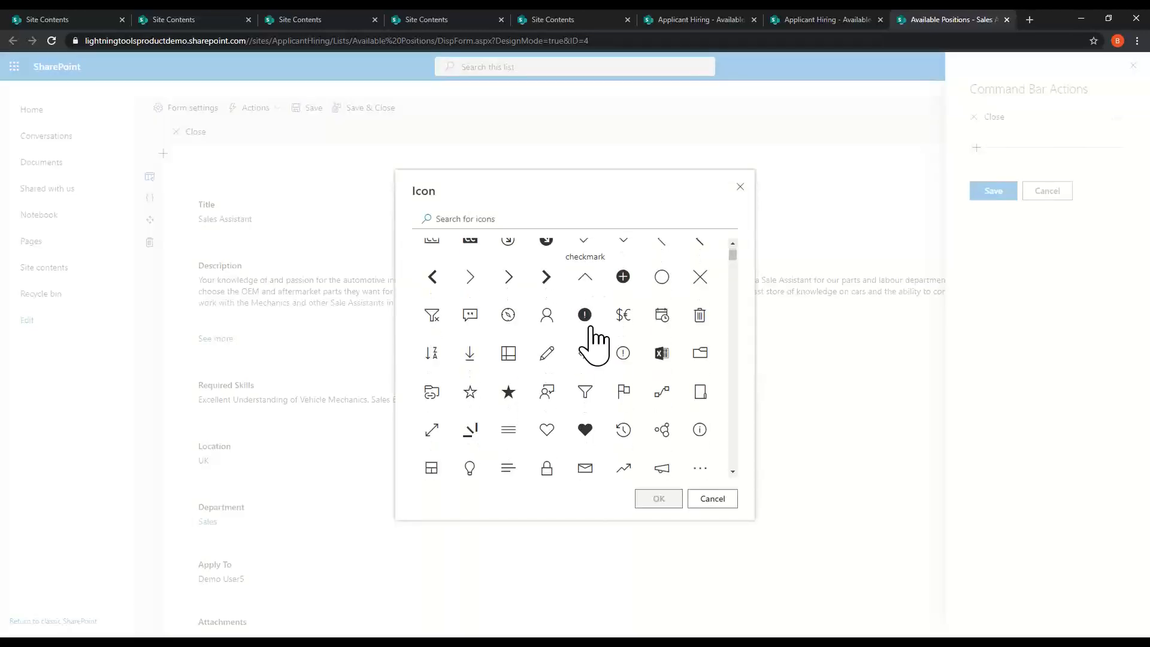
scroll(574, 443, "down", 1)
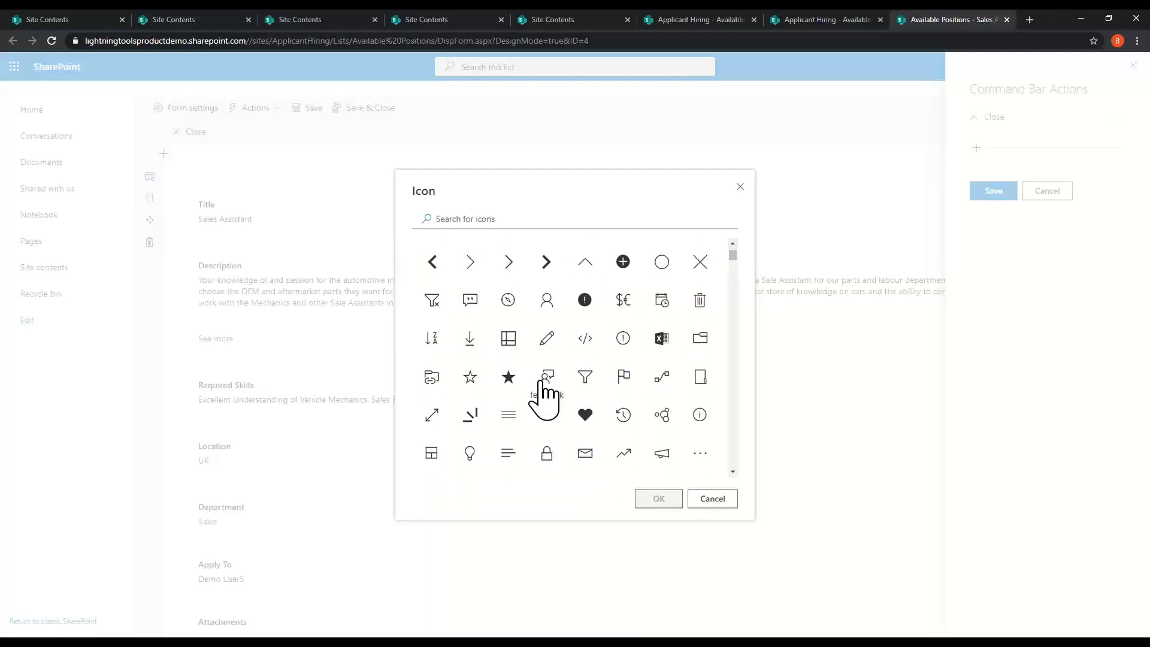
left_click(545, 379)
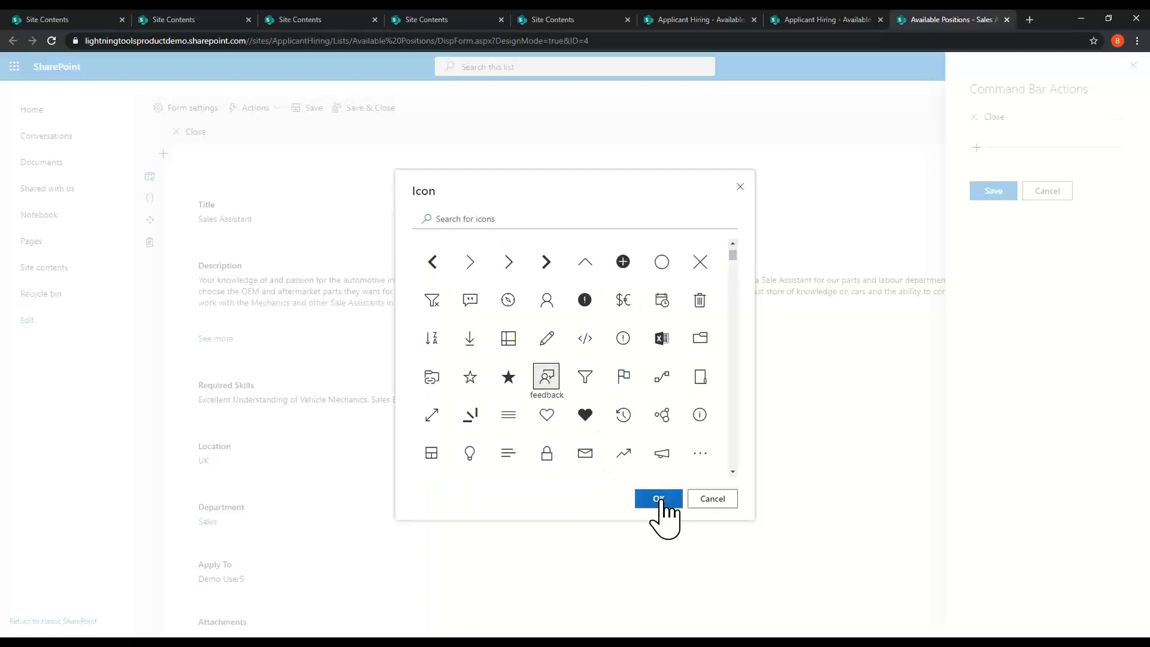
left_click(659, 499)
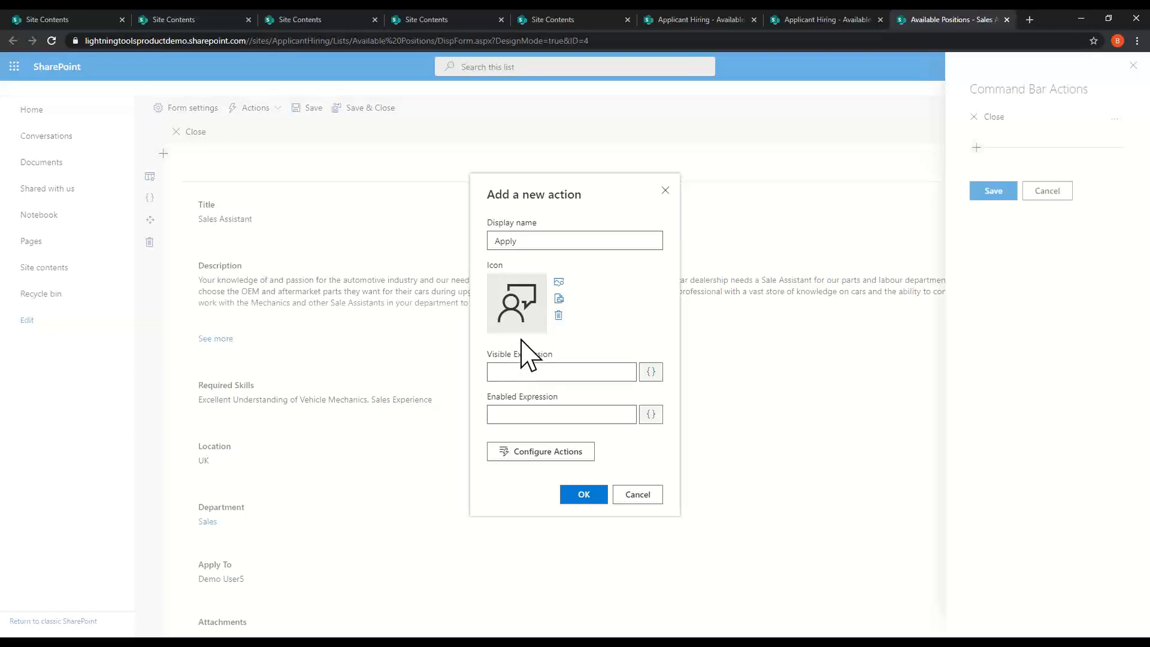
left_click(547, 456)
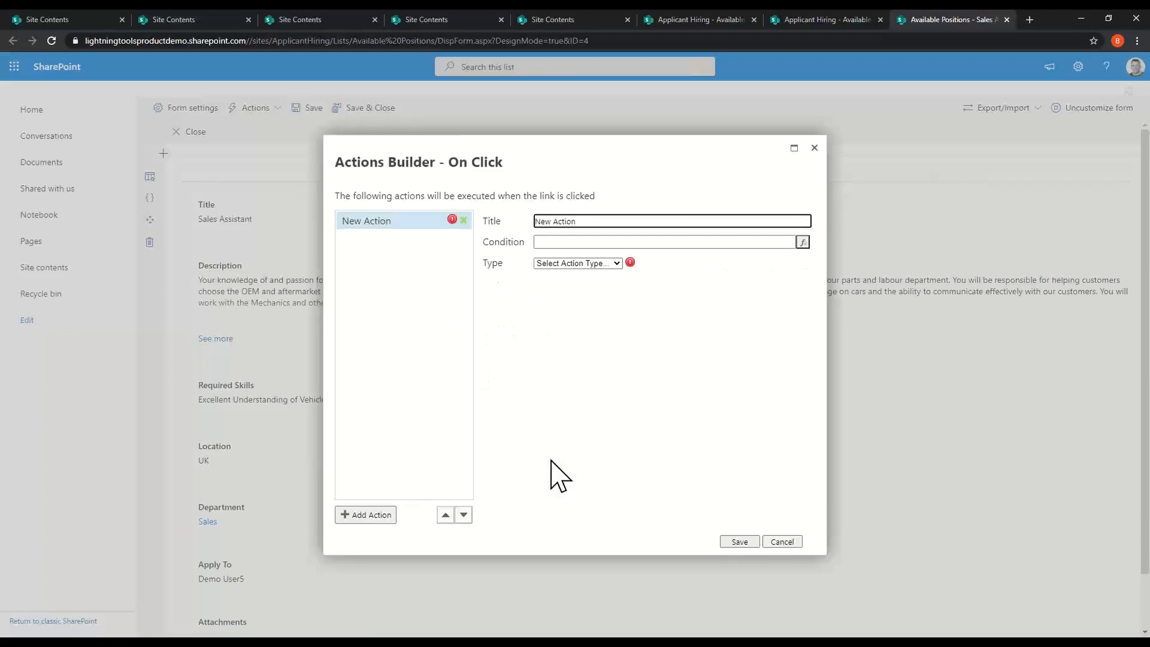
Try an Add List Item action that targets the Applicants list on the current site
left_click(559, 264)
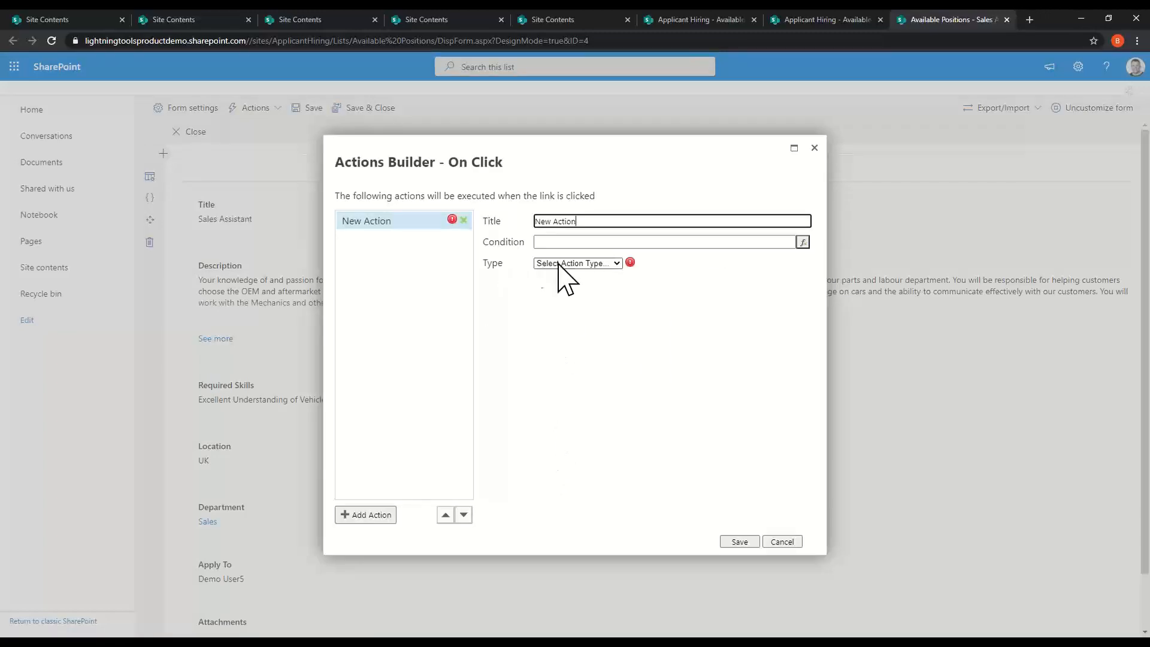
left_click(617, 264)
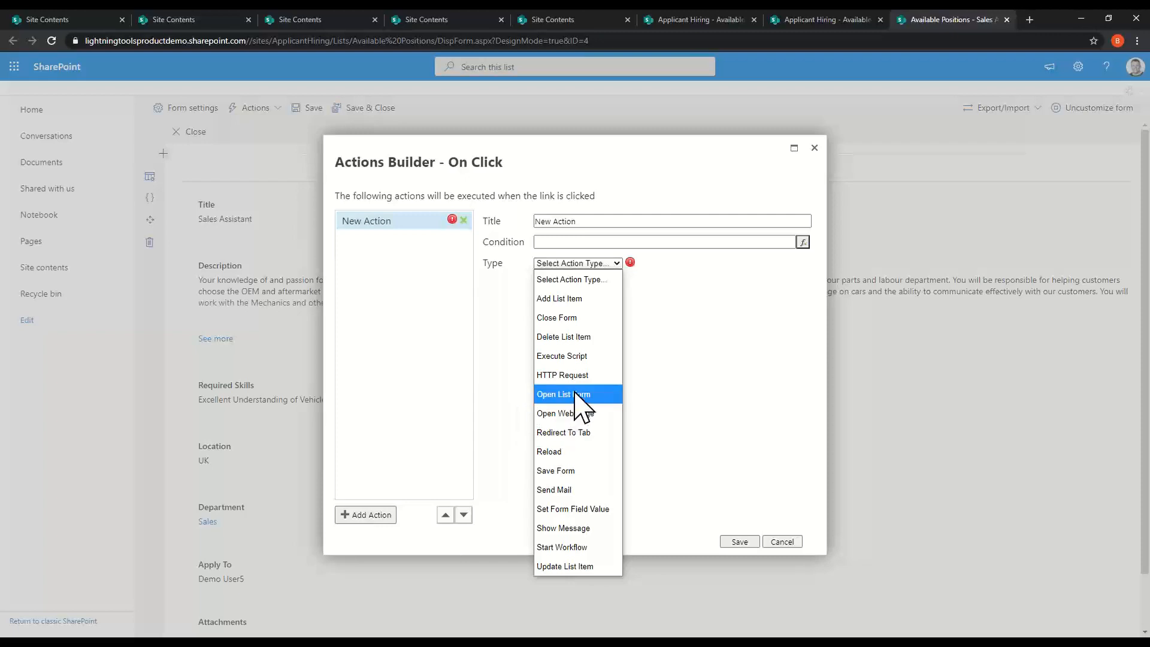
left_click(566, 305)
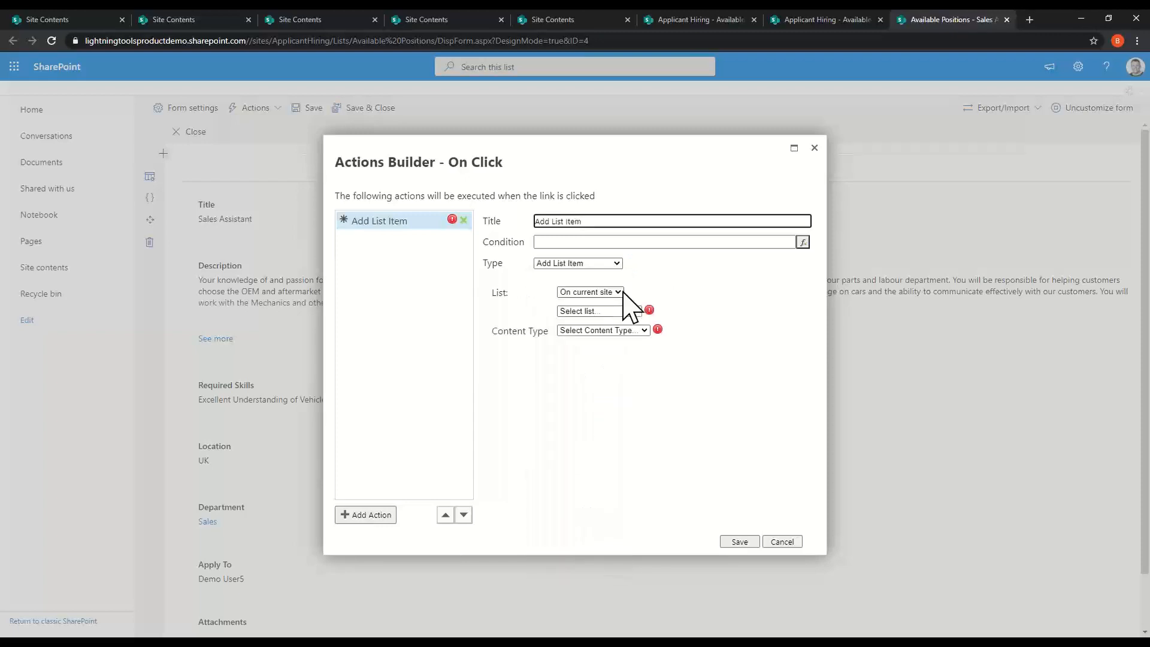
left_click(605, 292)
left_click(608, 308)
left_click(616, 311)
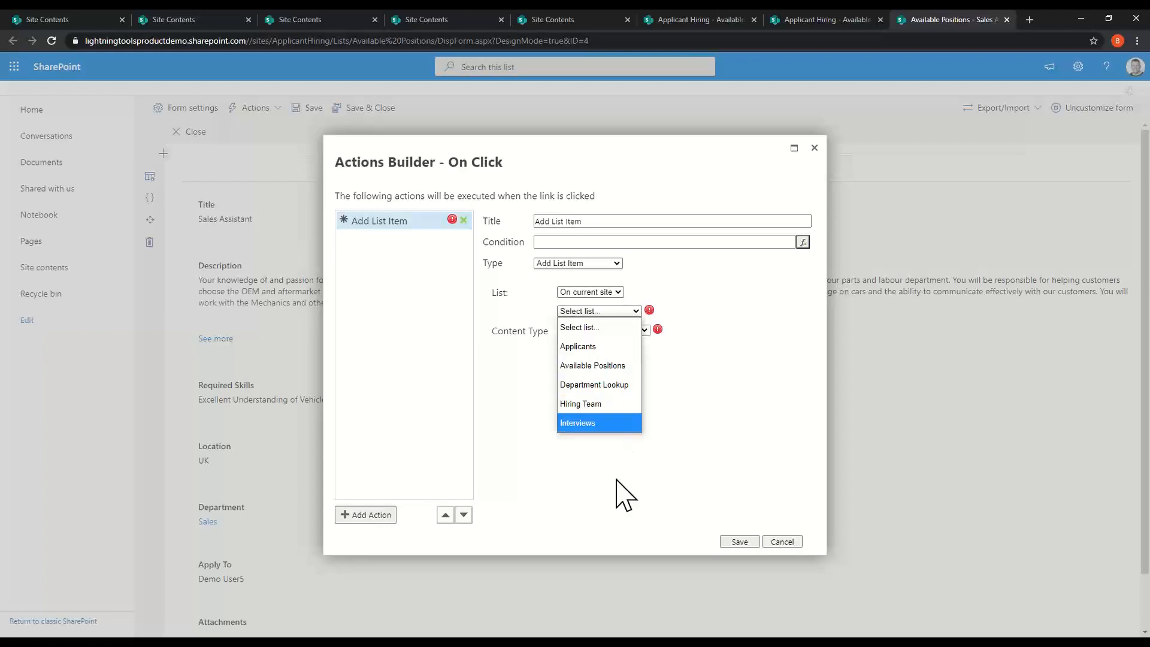
left_click(590, 346)
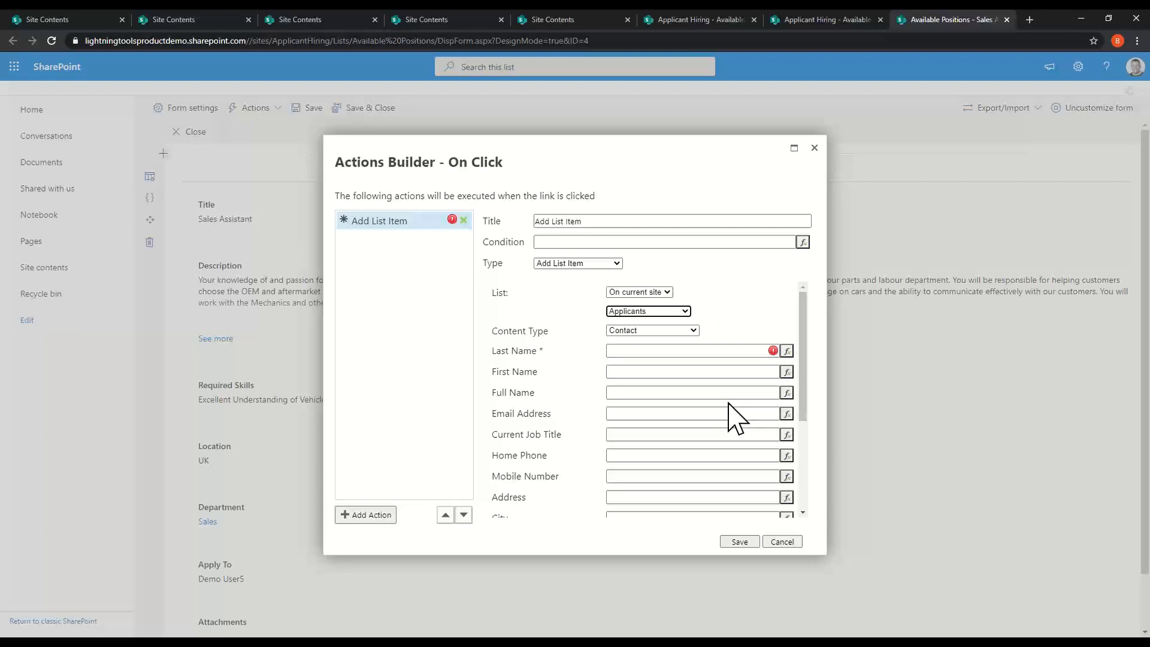
Make the action an Open List Form type for NewForm.aspx of the Applicants list on the current site, with content type Contact
left_click(608, 264)
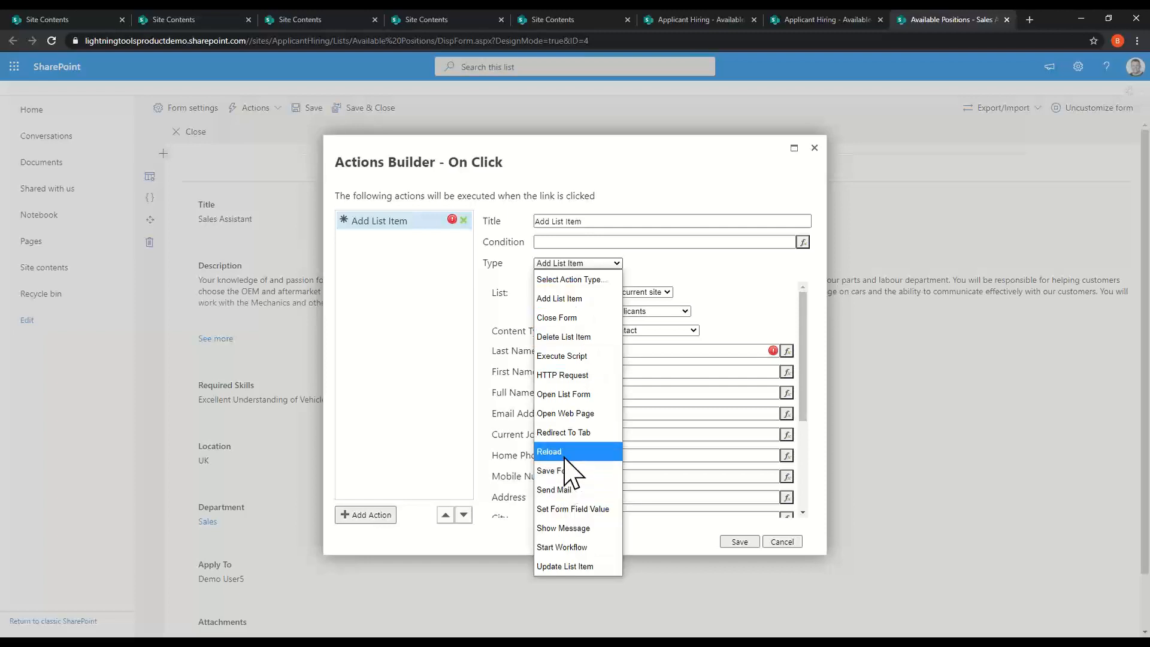
left_click(569, 394)
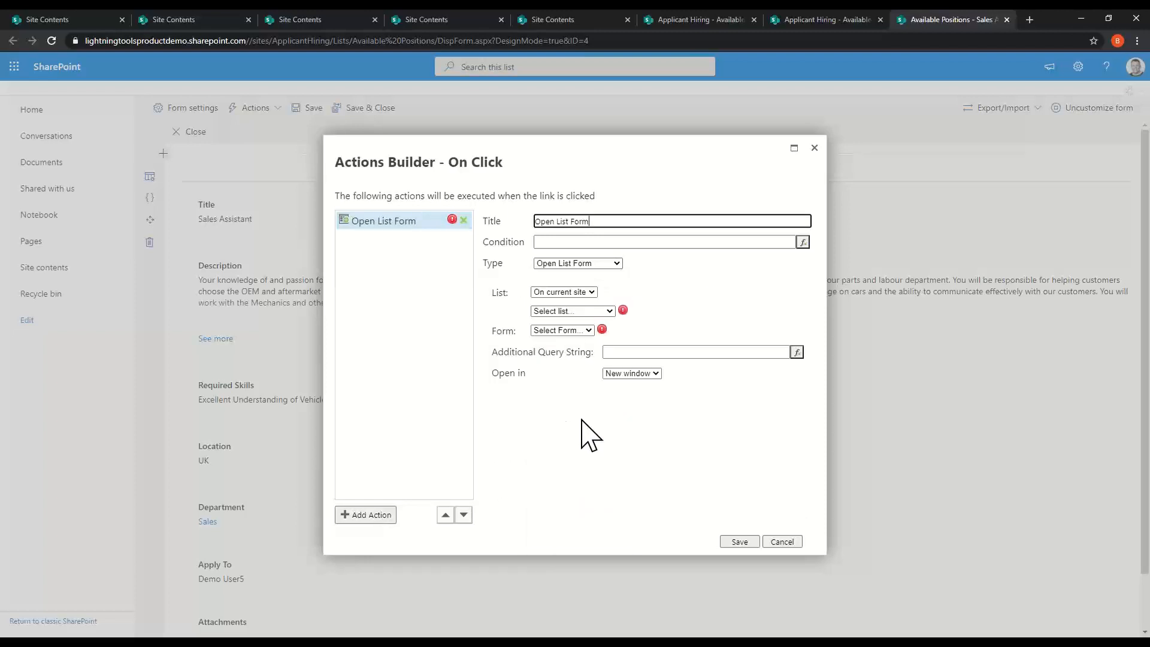
left_click(588, 293)
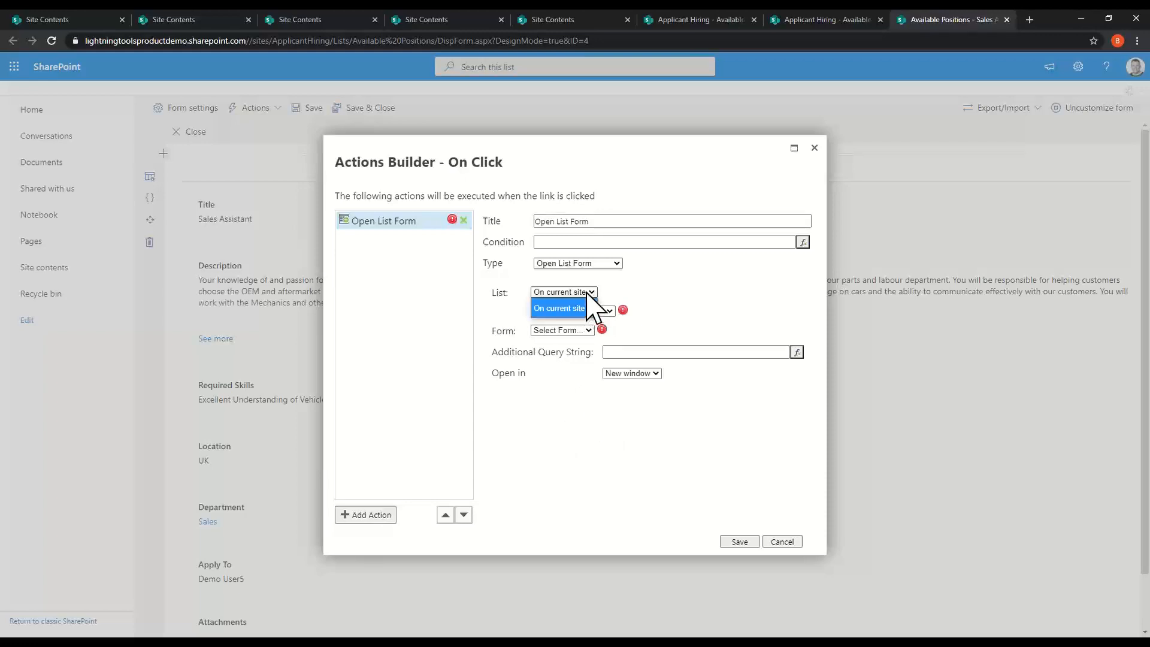
left_click(574, 307)
left_click(598, 311)
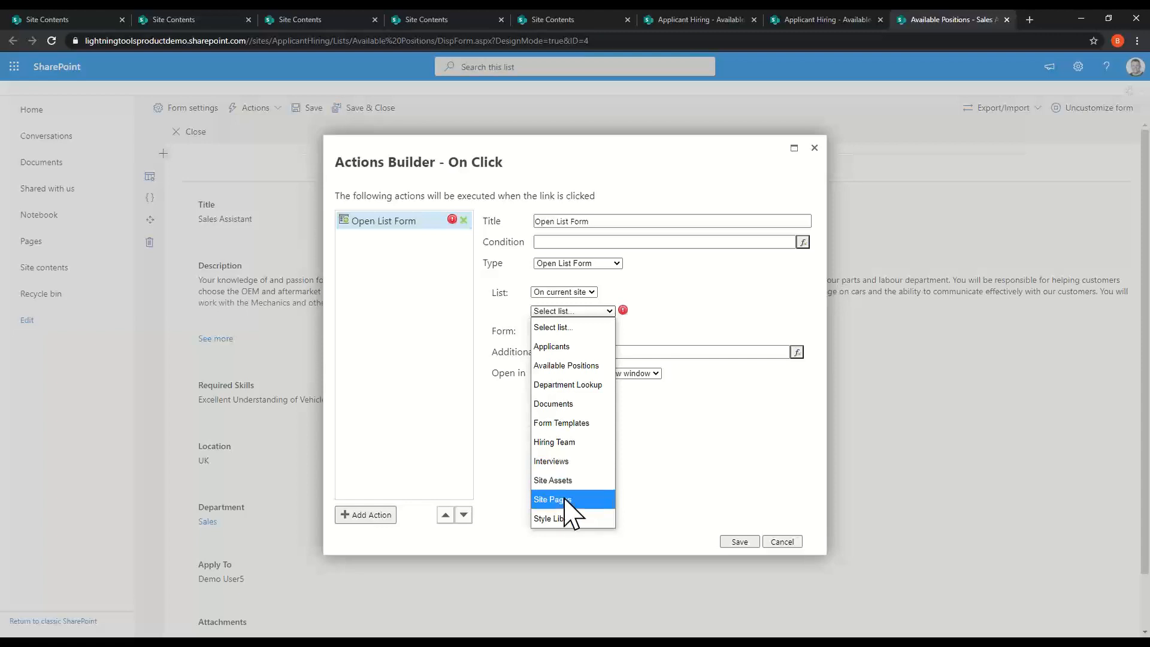
left_click(560, 346)
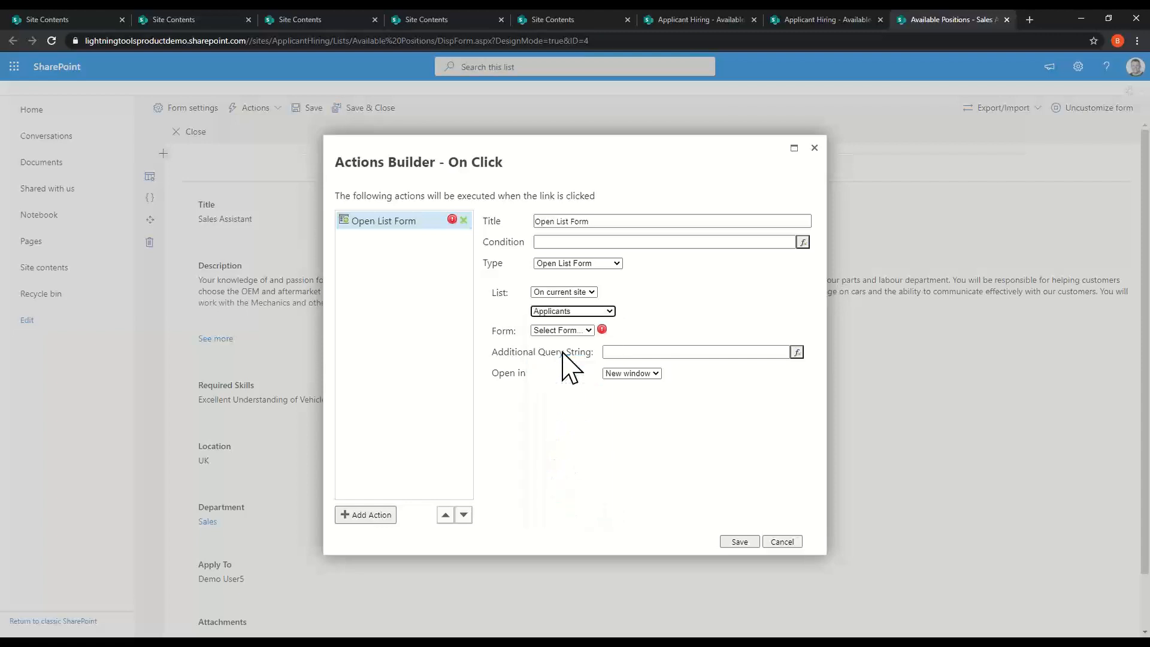
left_click(590, 331)
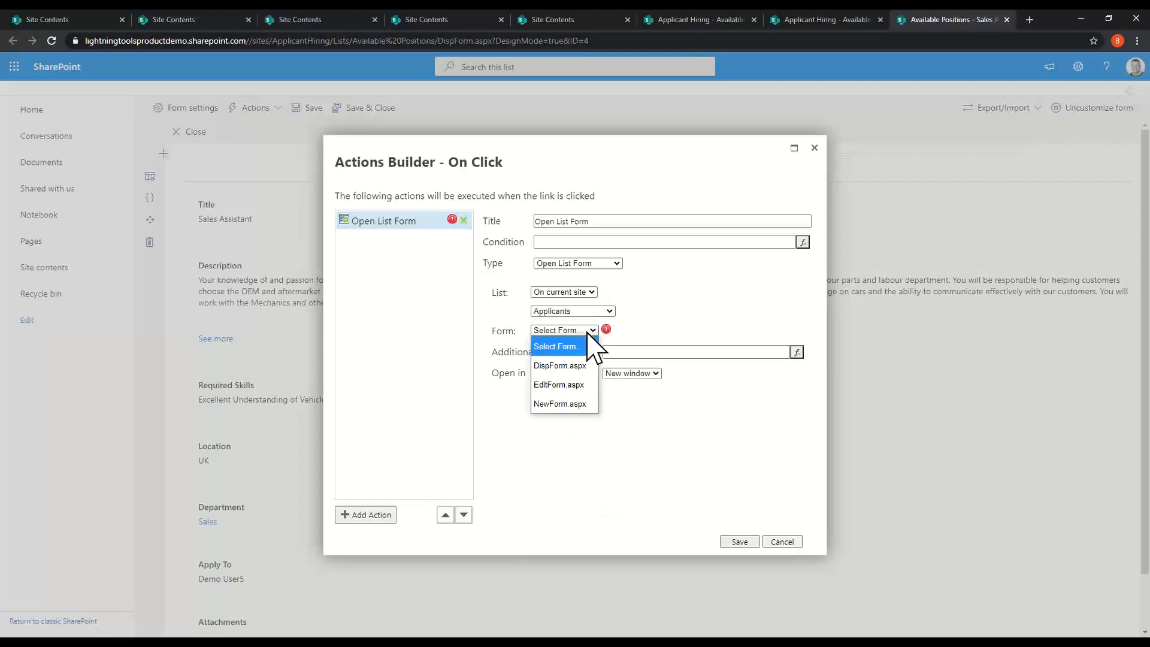
left_click(566, 403)
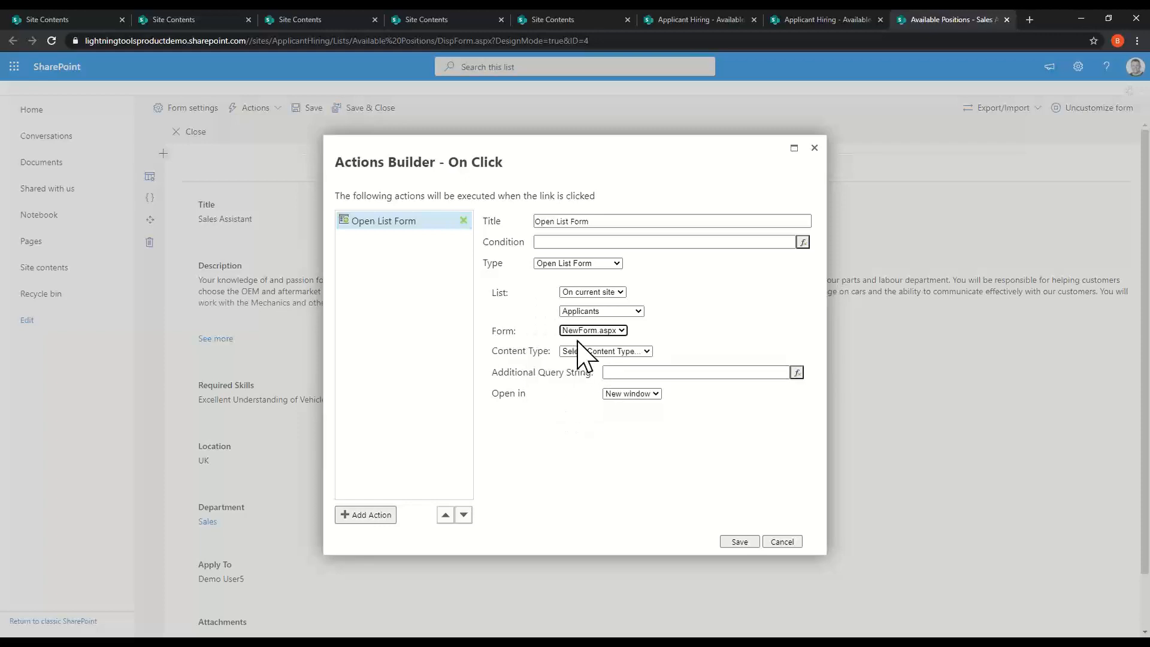
left_click(640, 351)
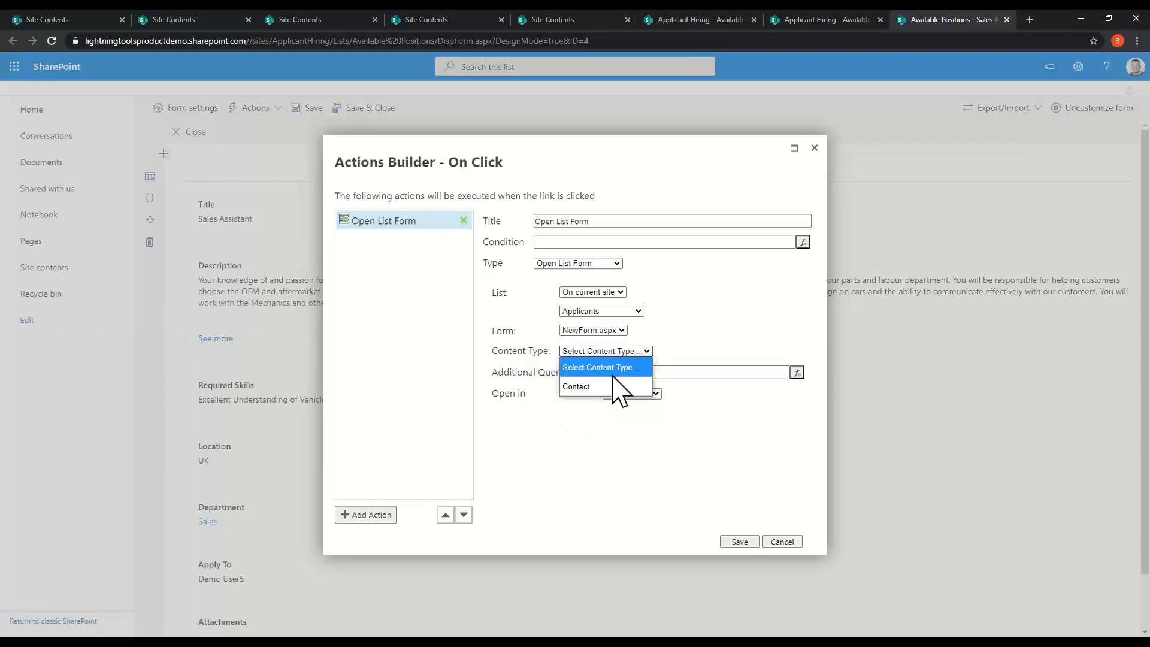
left_click(604, 387)
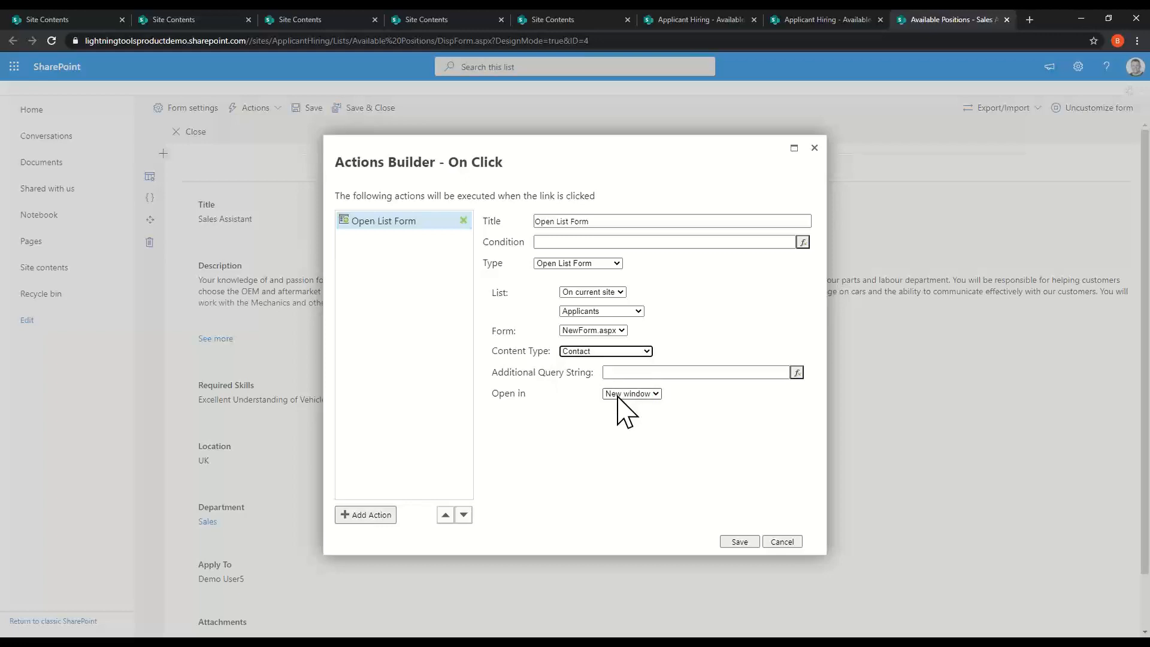
Try the Panel option for opening the list form, and switch back to New window
left_click(623, 395)
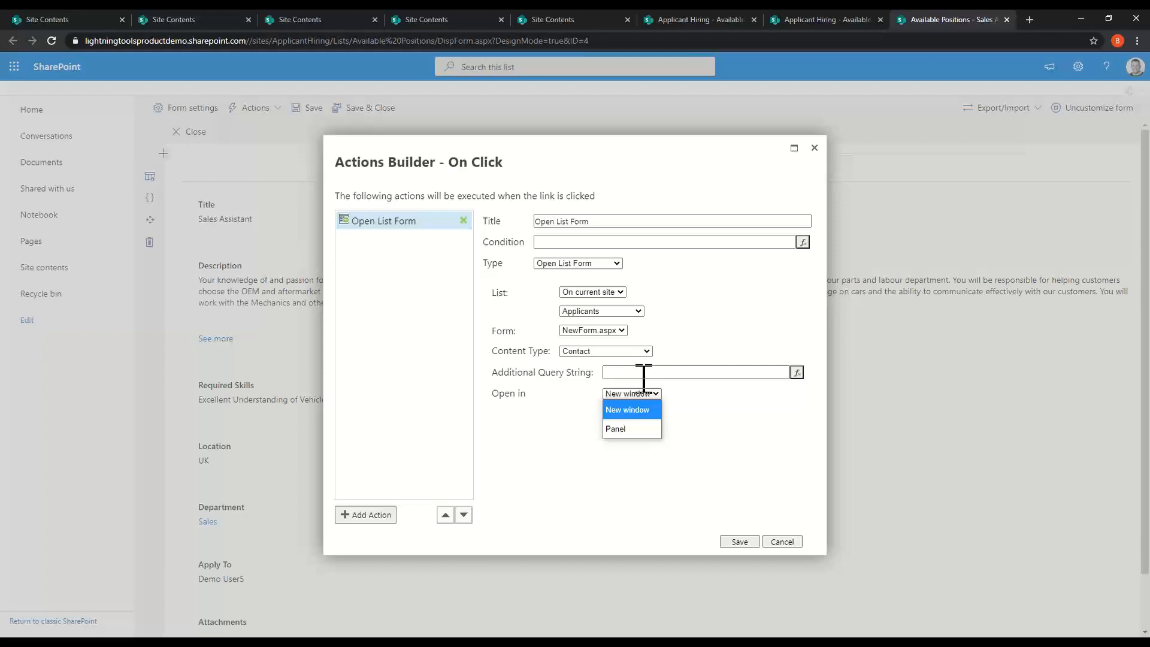
left_click(611, 428)
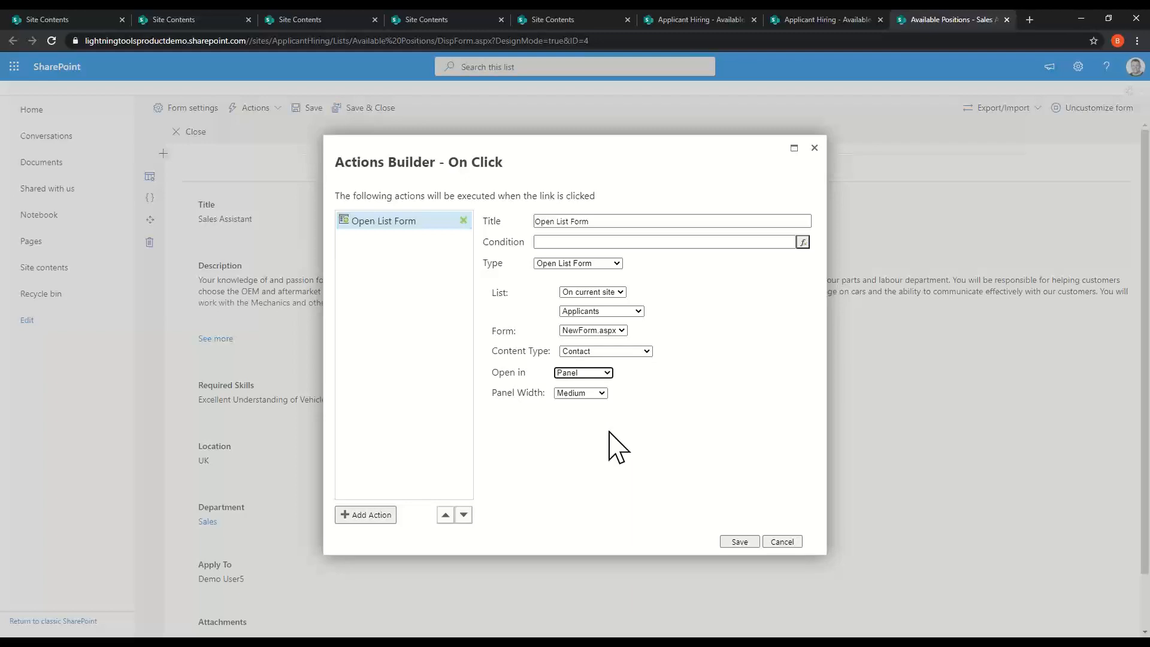
left_click(596, 374)
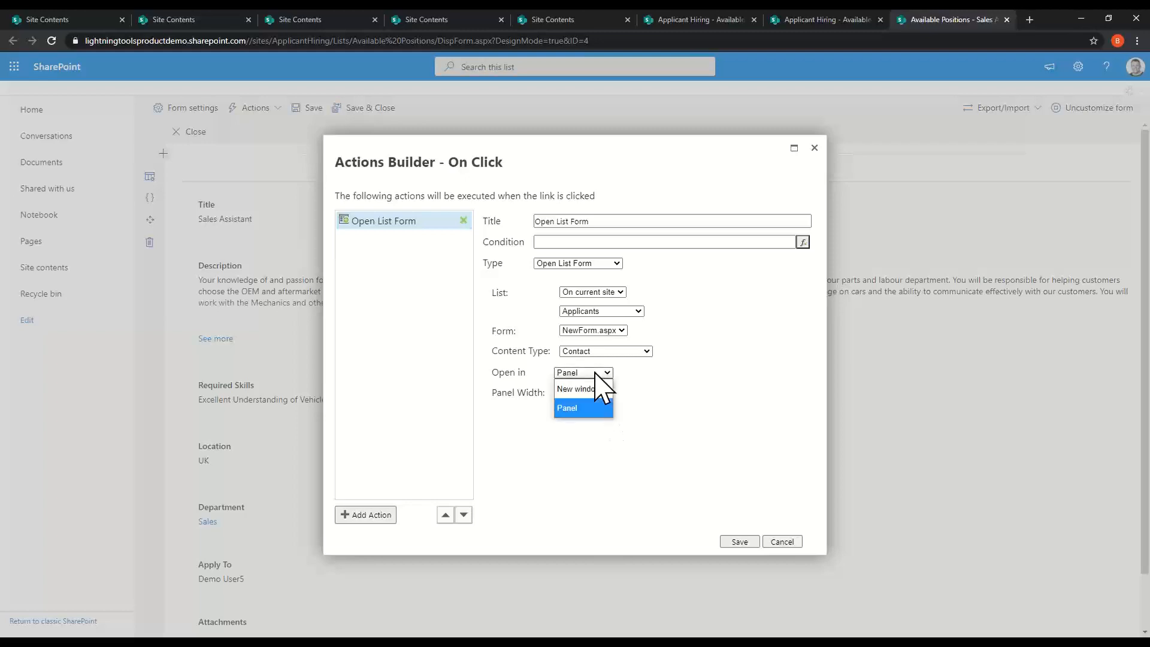
left_click(600, 390)
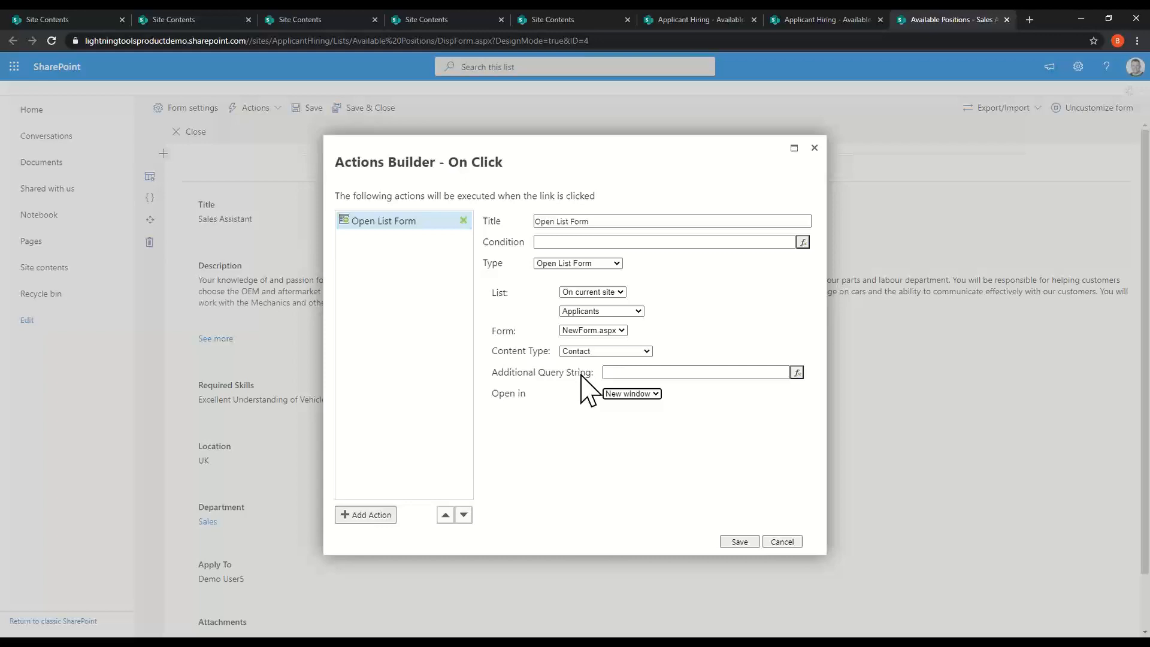
Set the additional query string to JobTitle=[[Title]]&ApplyTo=[[ApplyTo.Email]] and open it in the expression builder
left_click(713, 372)
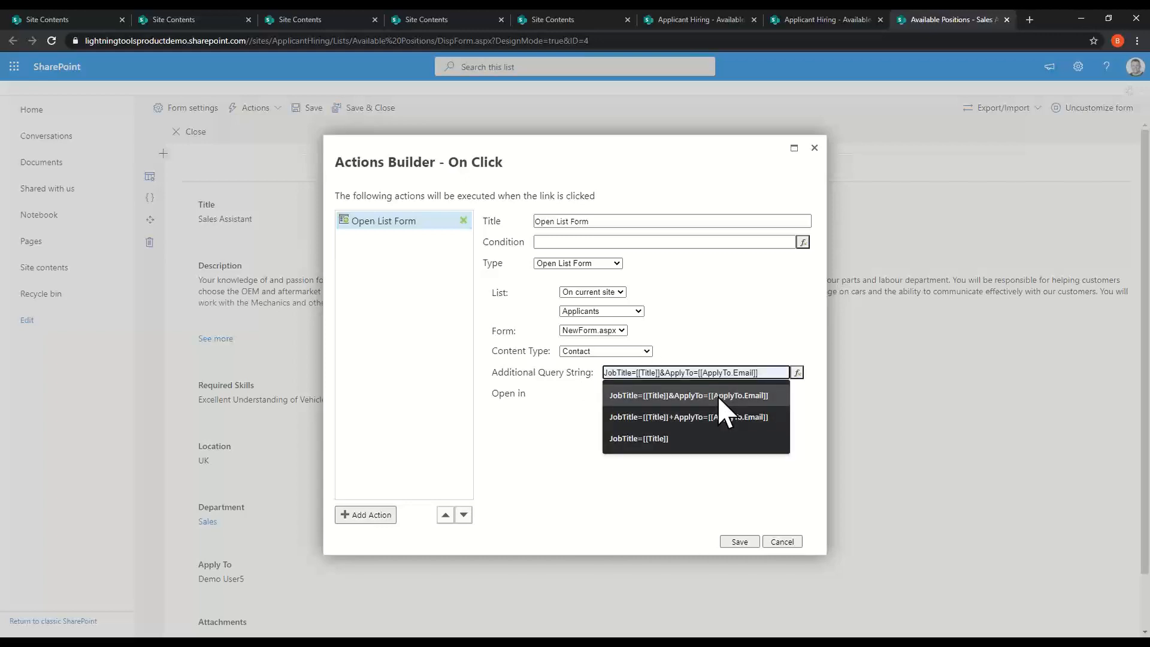
left_click(718, 397)
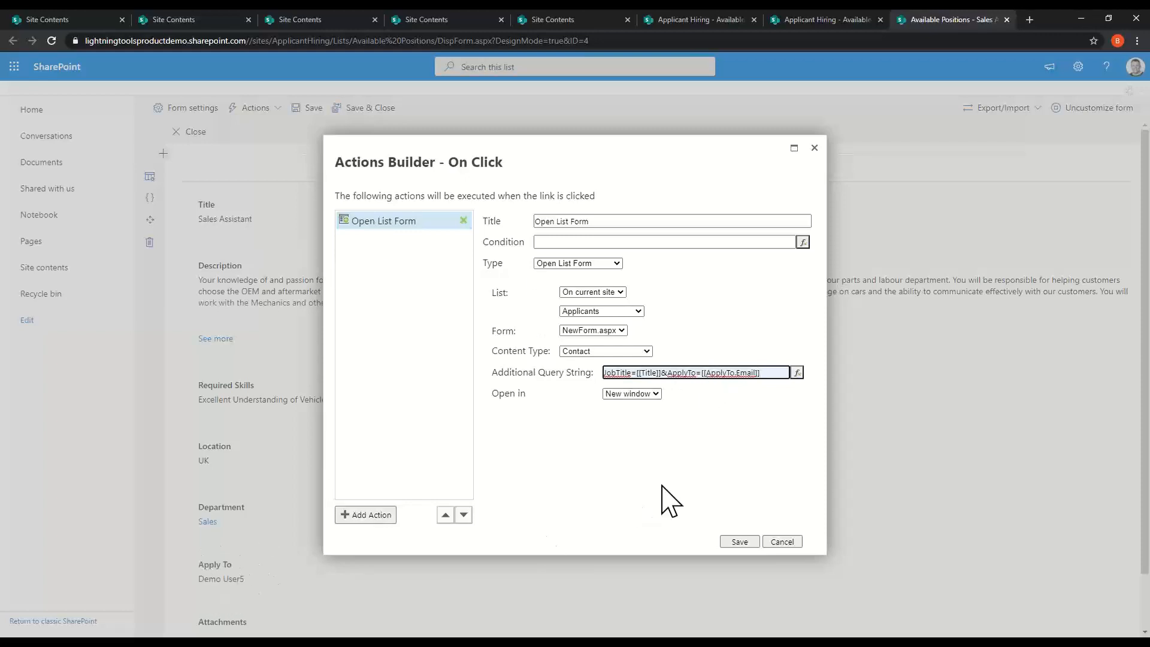
left_click(796, 373)
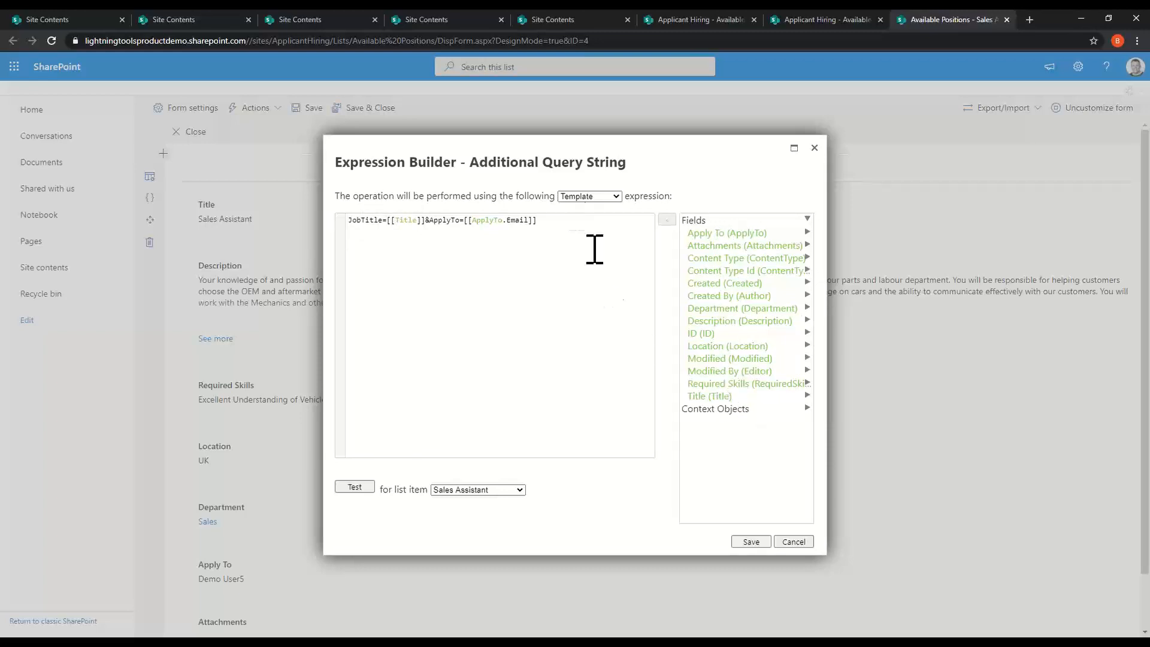
Rebuild the ApplyTo value in the expression from the Apply To field's Email property, and save the expression and the configured action
left_click_drag(539, 221, 465, 220)
key("Delete")
double_click(735, 234)
left_click_drag(505, 220, 473, 220)
key("ctrl+z")
left_click(794, 234)
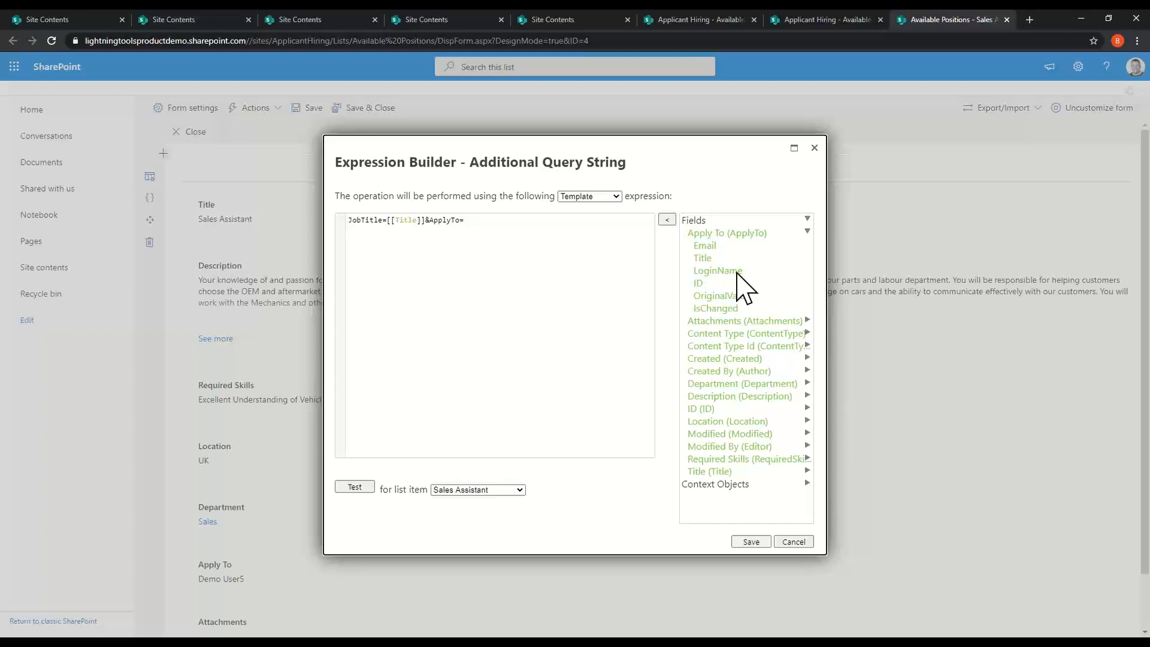
double_click(705, 245)
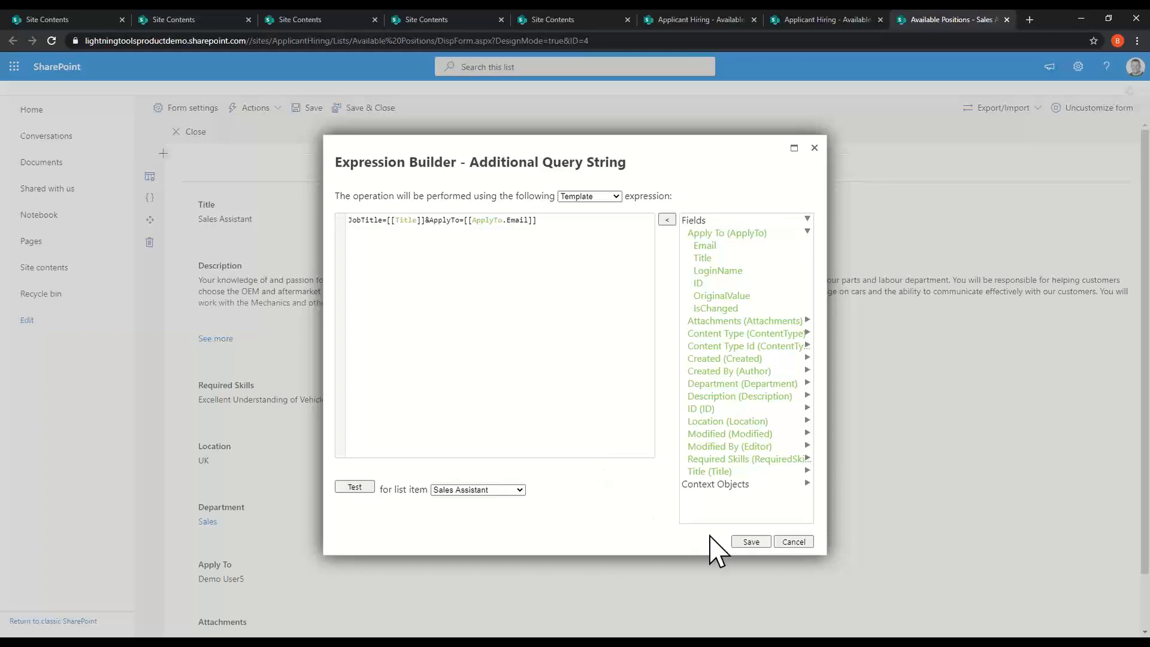
left_click(749, 541)
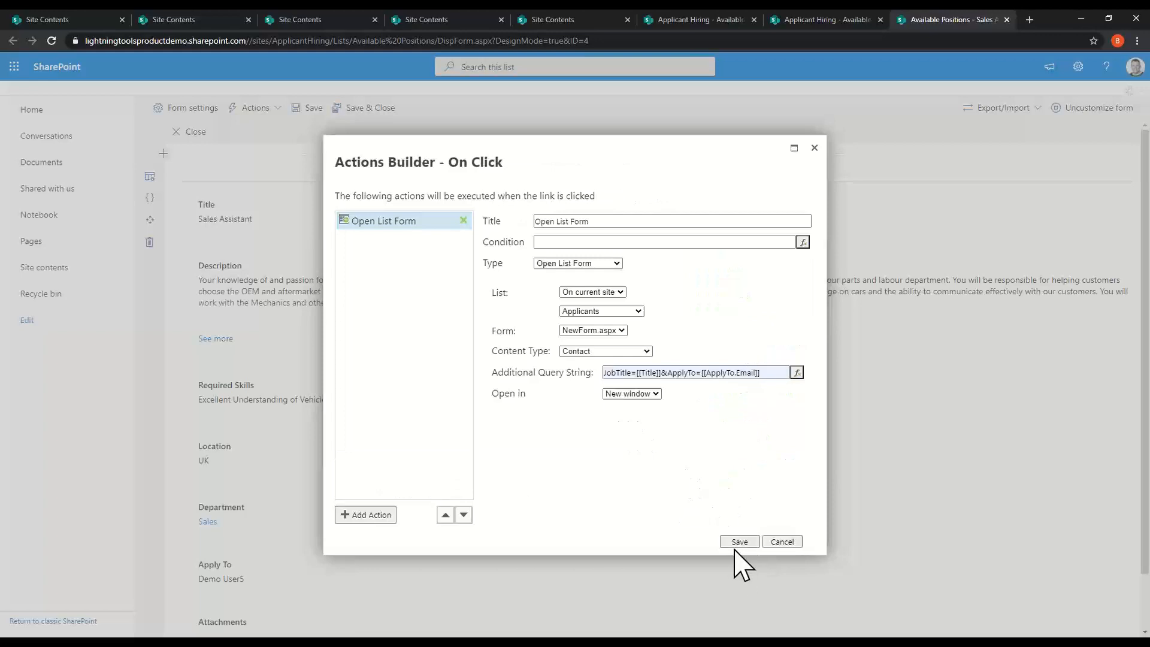
left_click(734, 544)
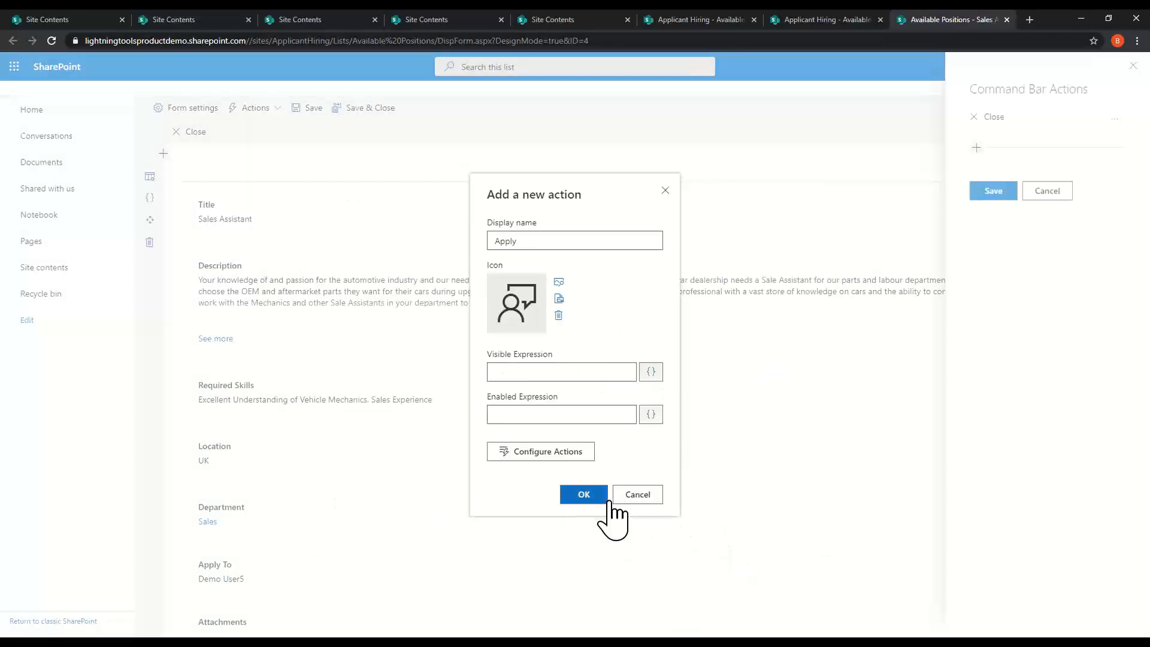
Confirm the new Apply action and save it to the display form's command bar actions
left_click(586, 496)
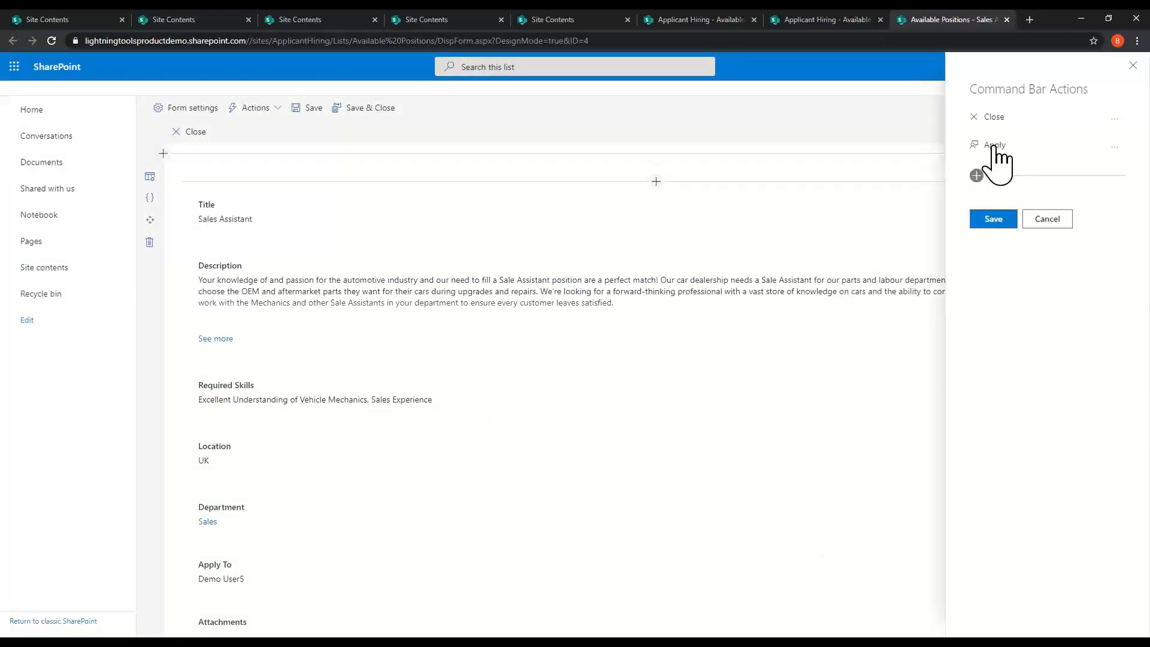
left_click(993, 219)
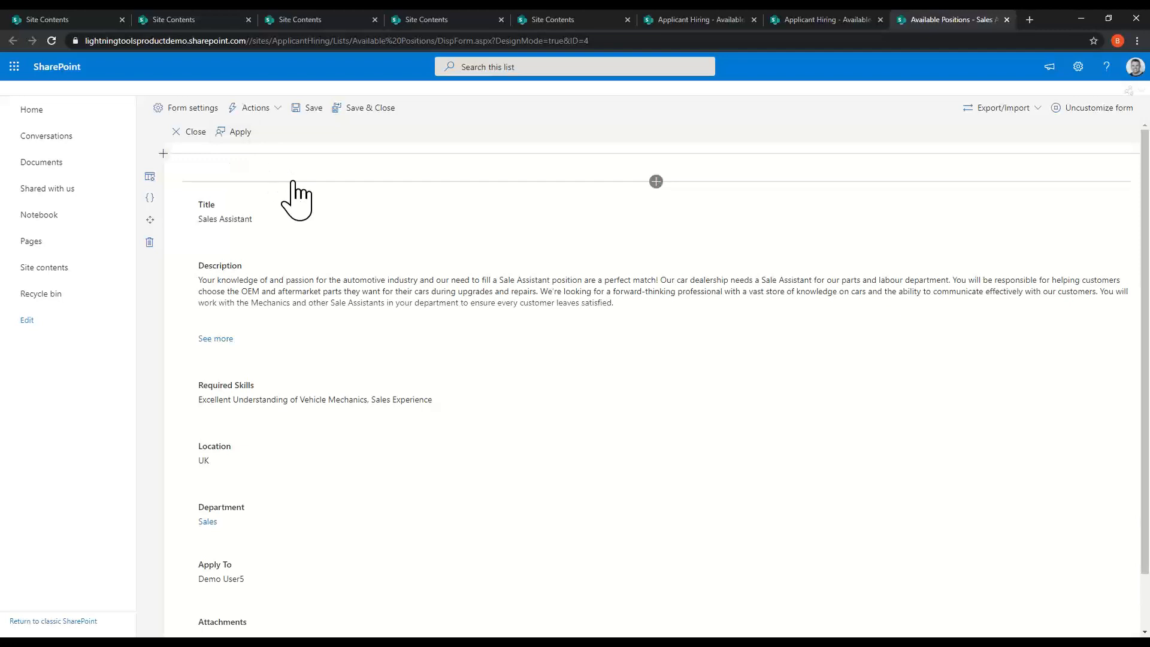
Insert the Applicants list as a control below the Attachments field of the display form
scroll(473, 410, "down", 1)
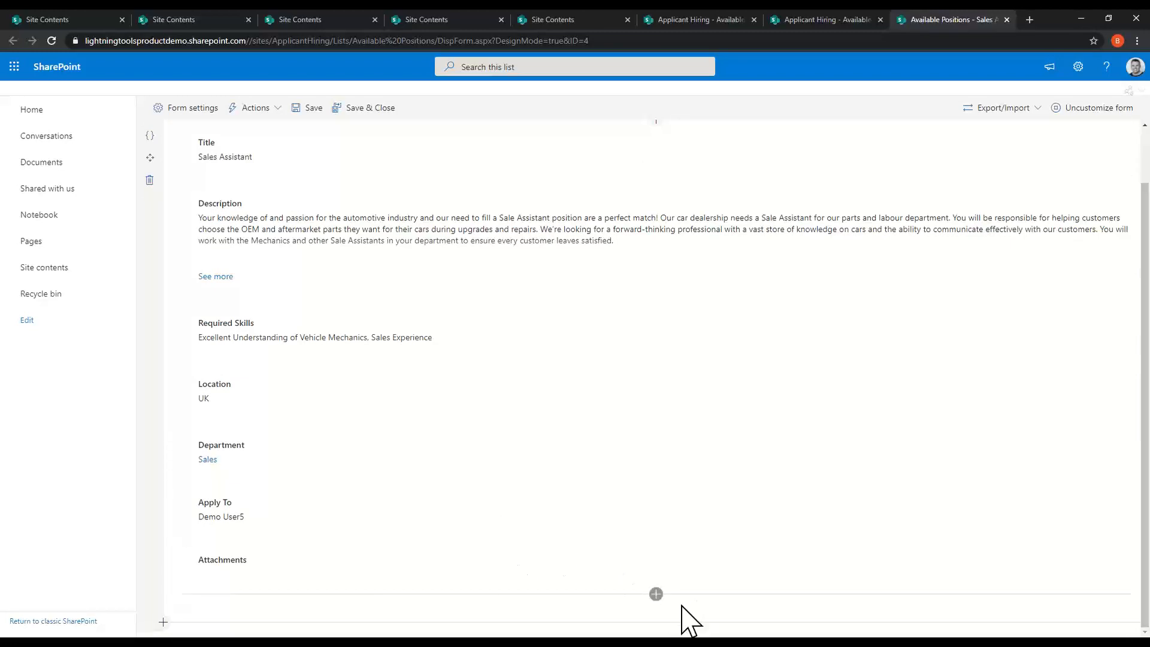
mouse_move(658, 599)
left_click(656, 594)
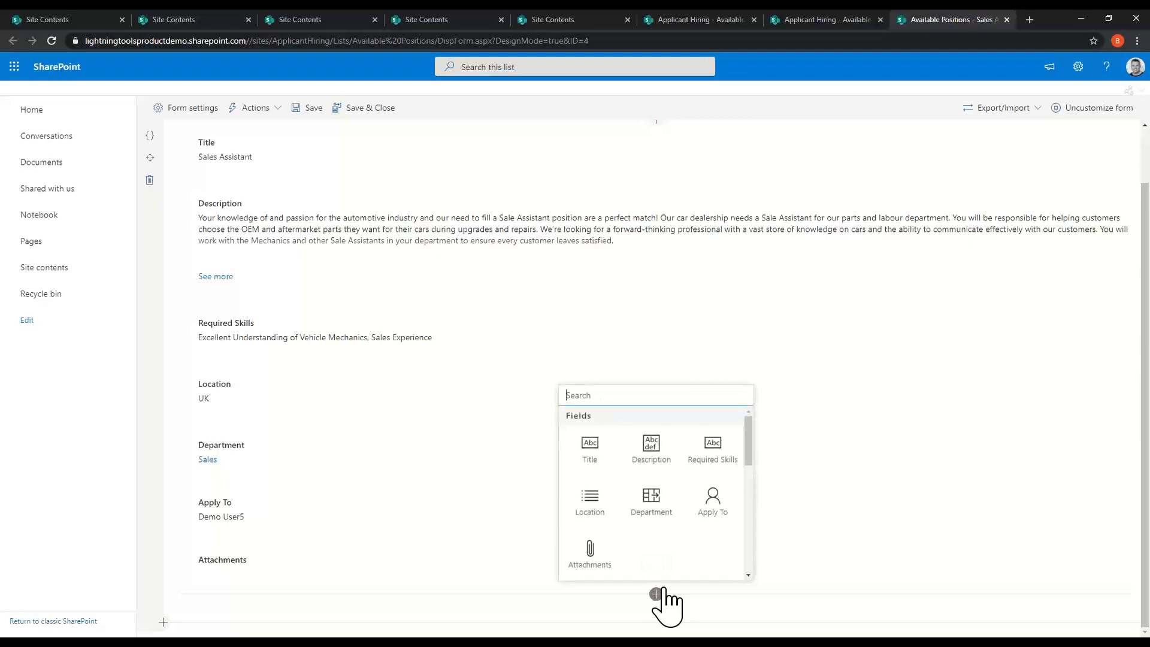
left_click(749, 455)
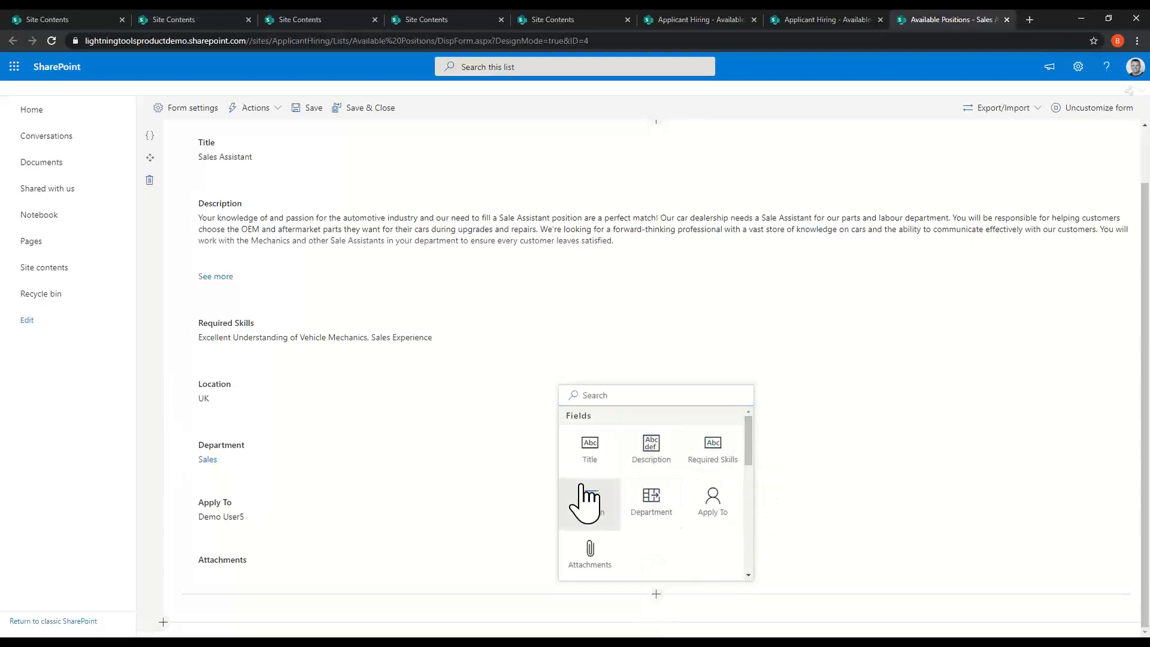
left_click_drag(748, 434, 760, 487)
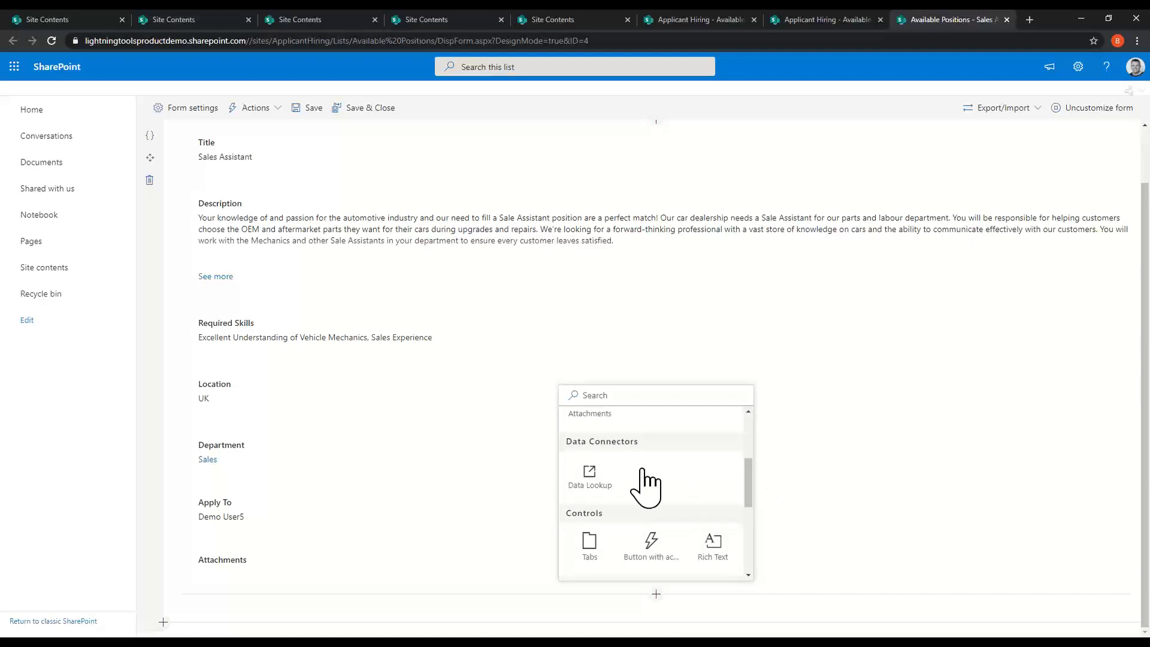
scroll(750, 503, "down", 2)
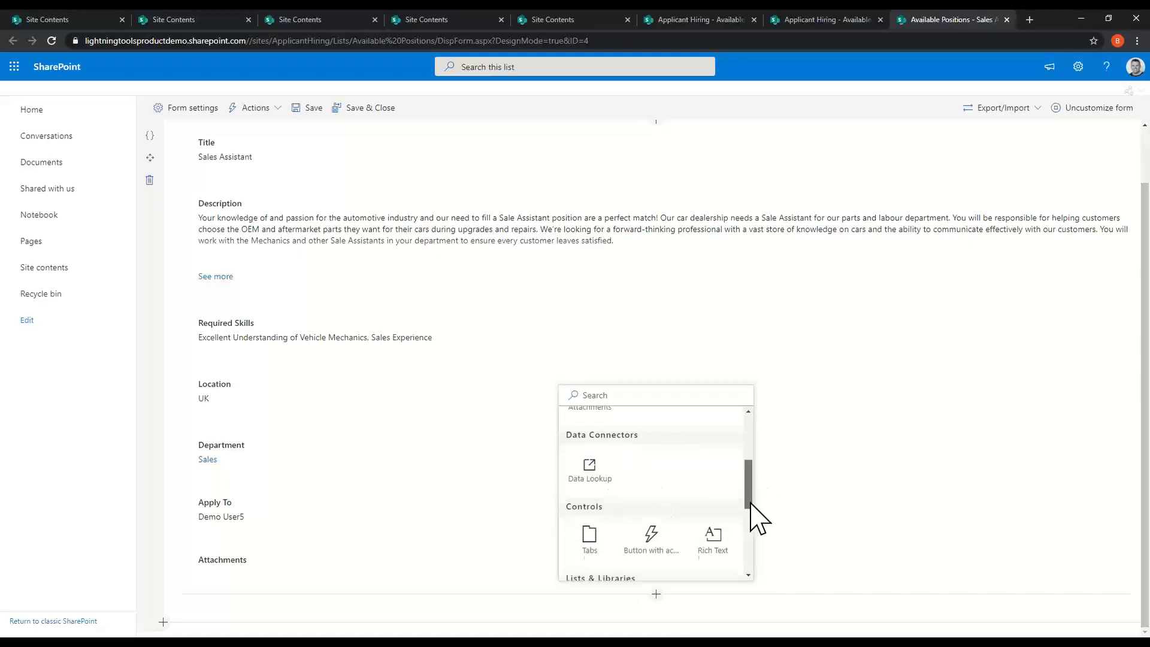
left_click_drag(750, 503, 746, 547)
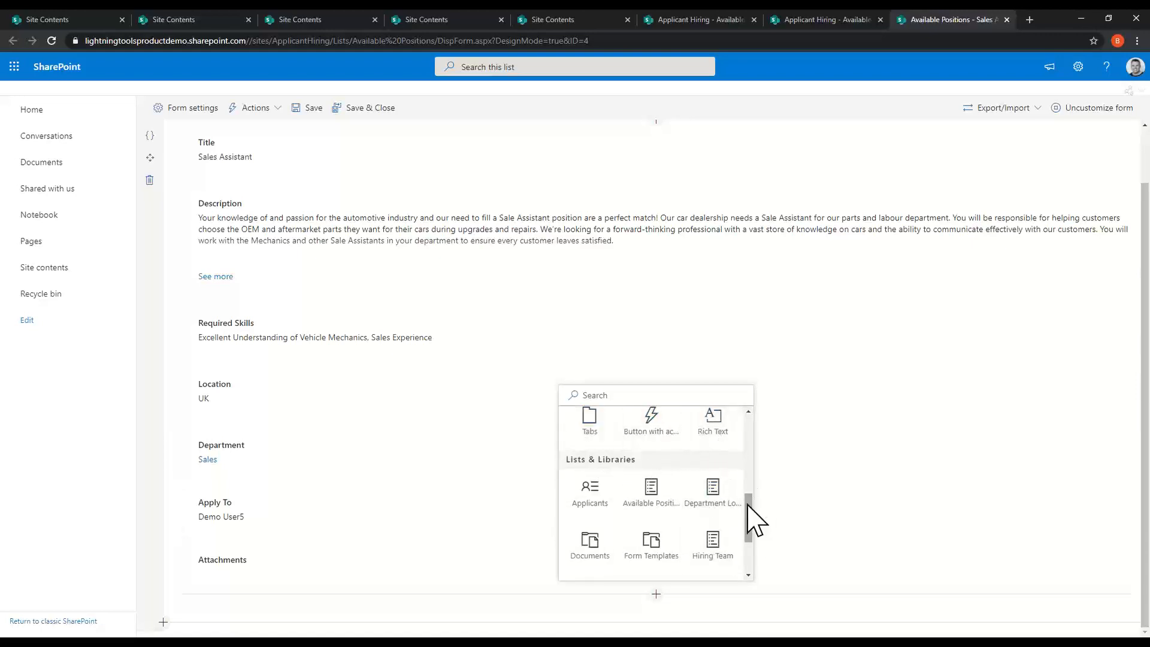
left_click_drag(746, 503, 748, 524)
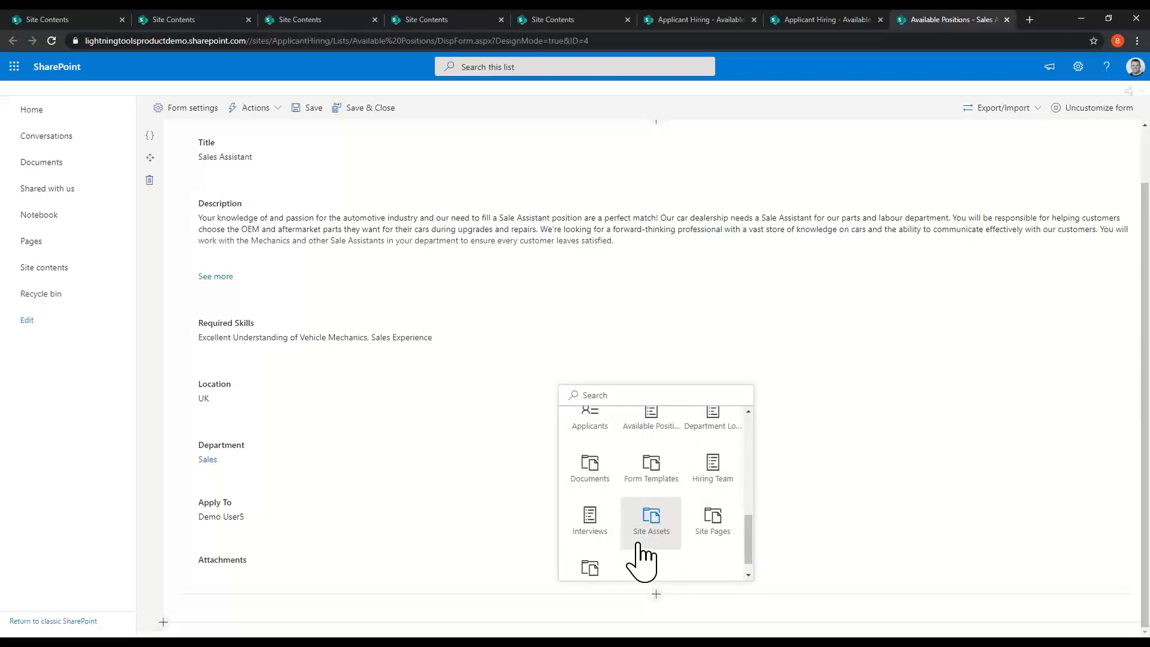
left_click(590, 420)
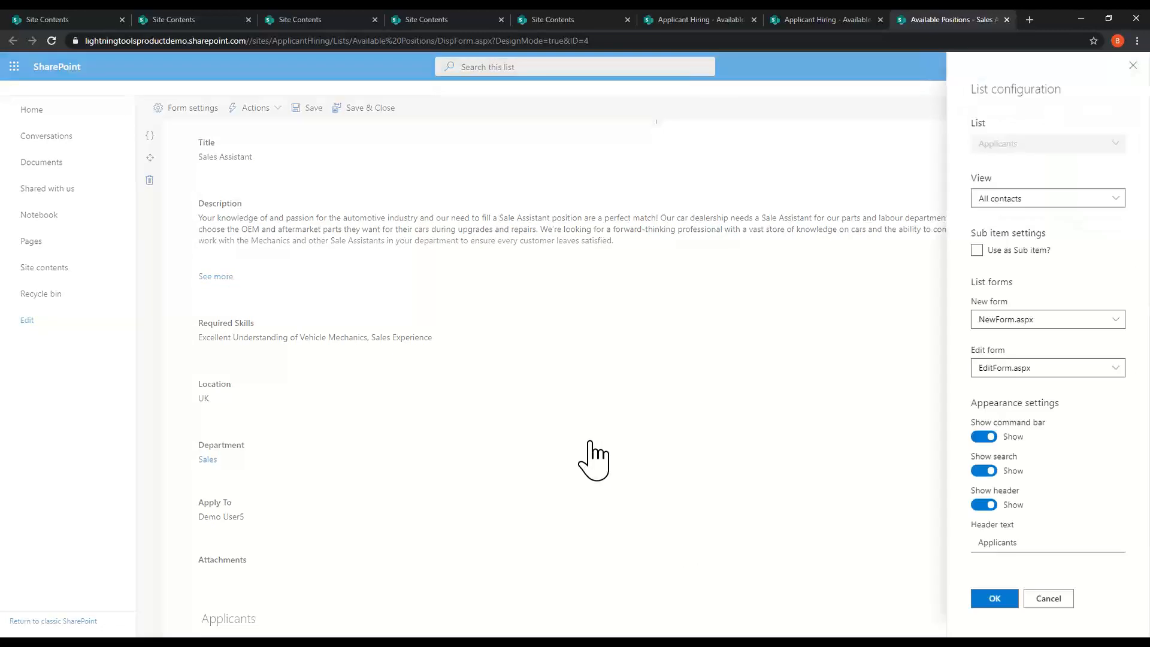
Configure the Applicants list as a sub item with PositionApplicantLookup as the lookup field to the parent list
left_click(976, 251)
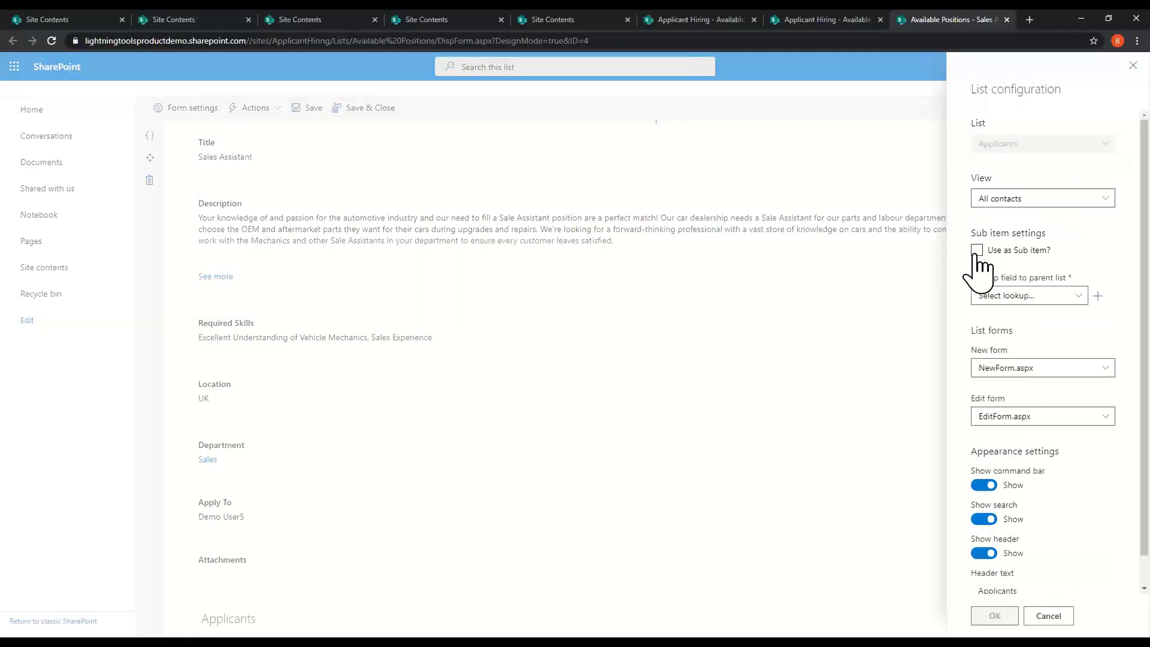
left_click(1078, 296)
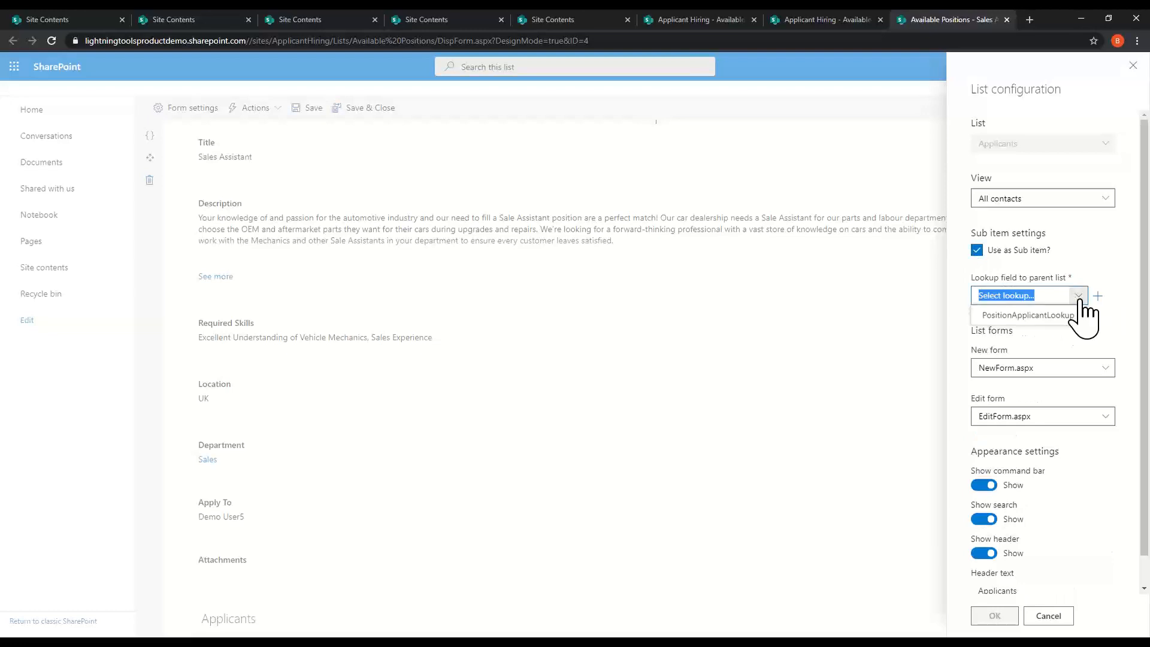
left_click(1048, 322)
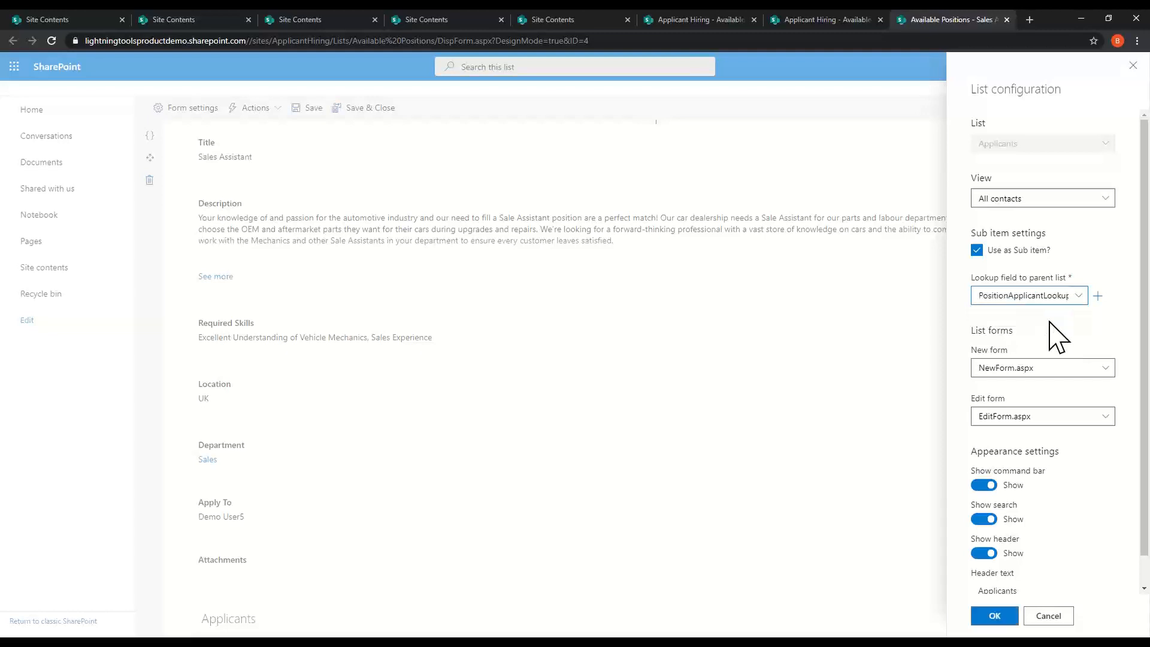
left_click(995, 616)
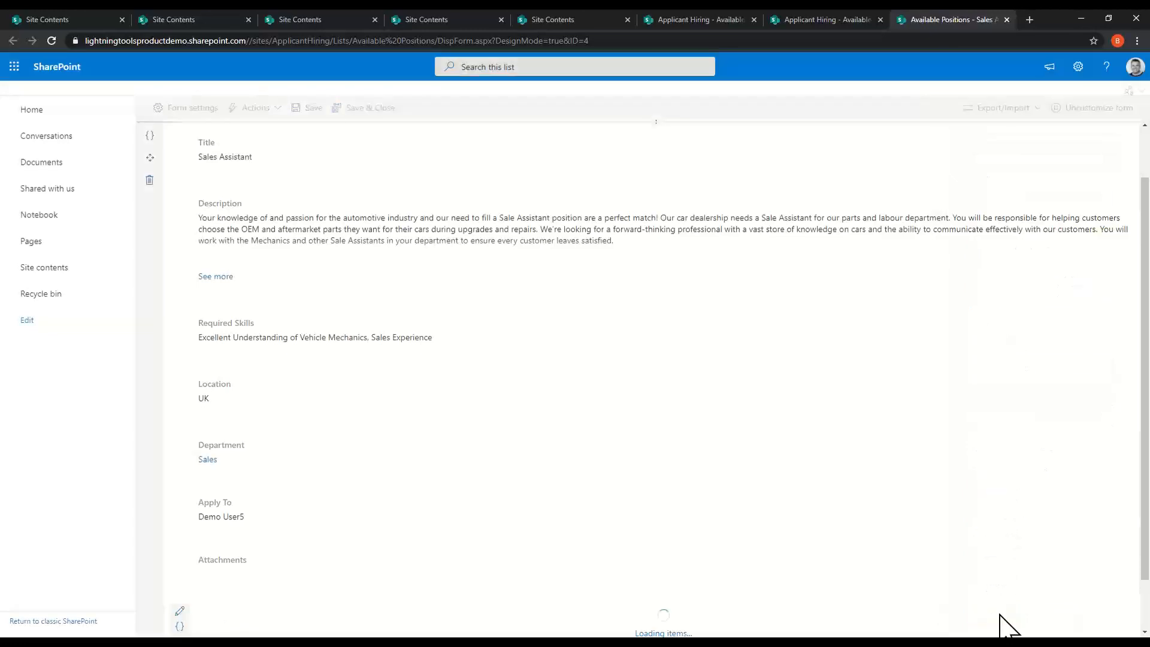
Start a visibility condition for the Applicants sublist and insert the User context object's IsMemberOfGroup function into the expression
scroll(803, 554, "down", 2)
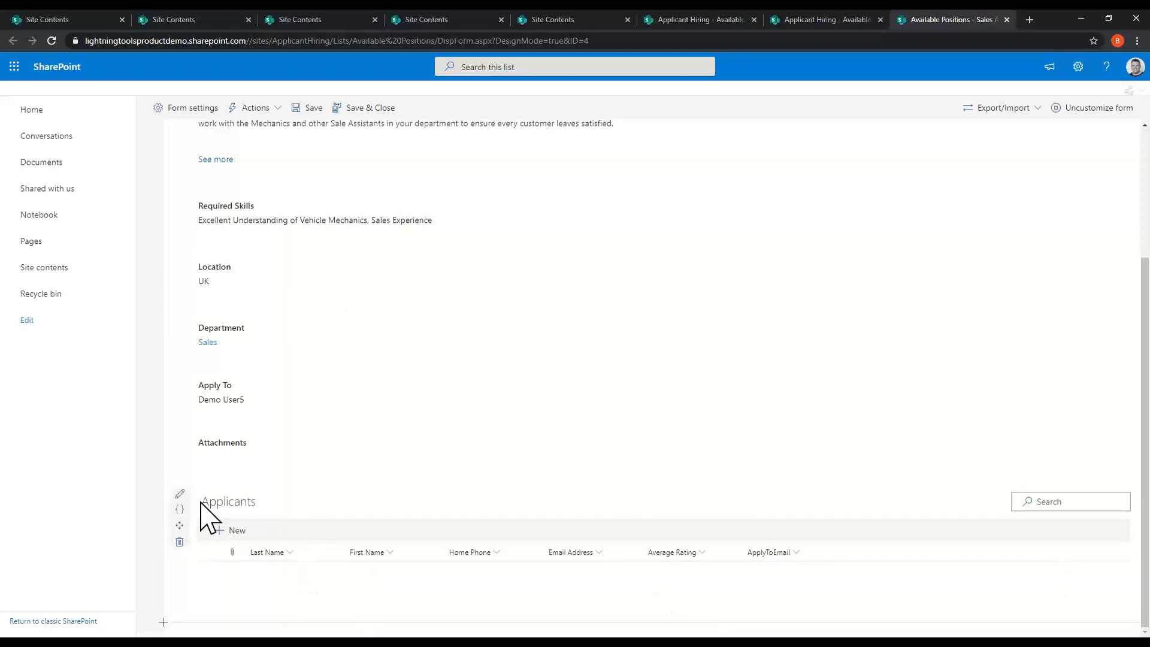
left_click(181, 509)
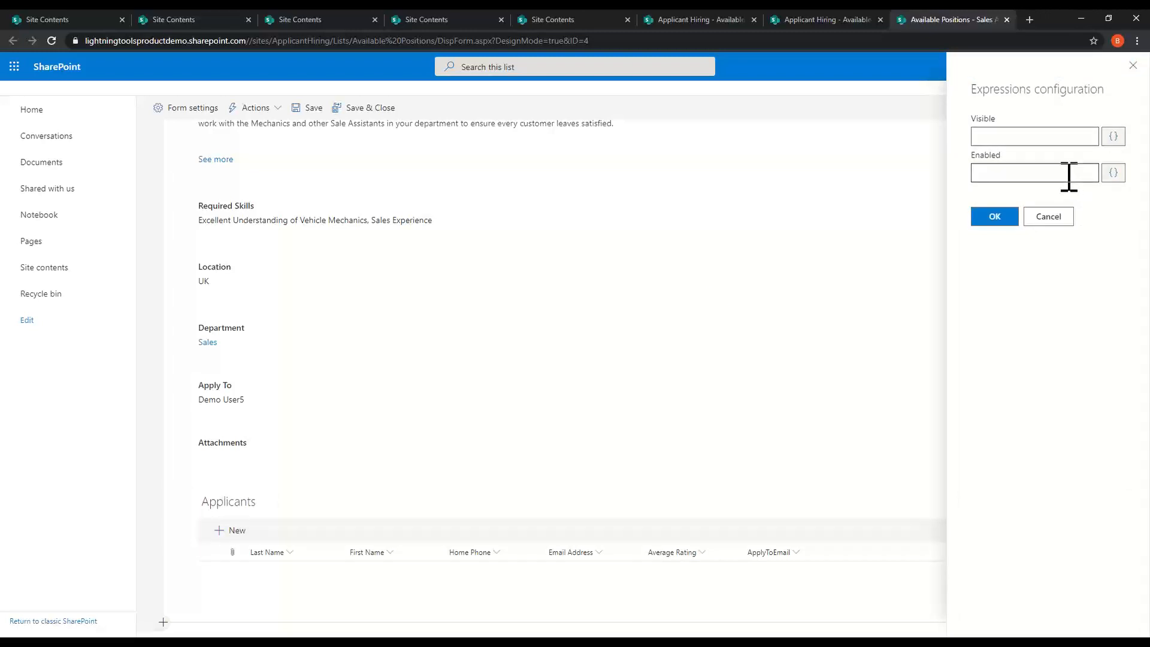
left_click(1112, 138)
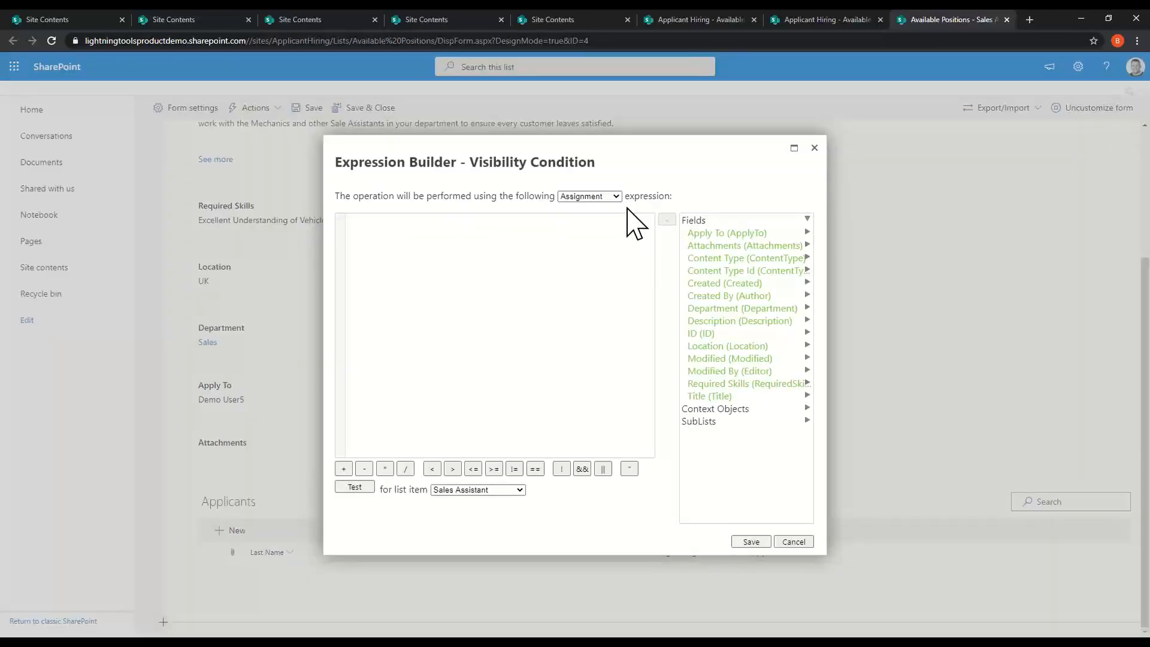
left_click(725, 410)
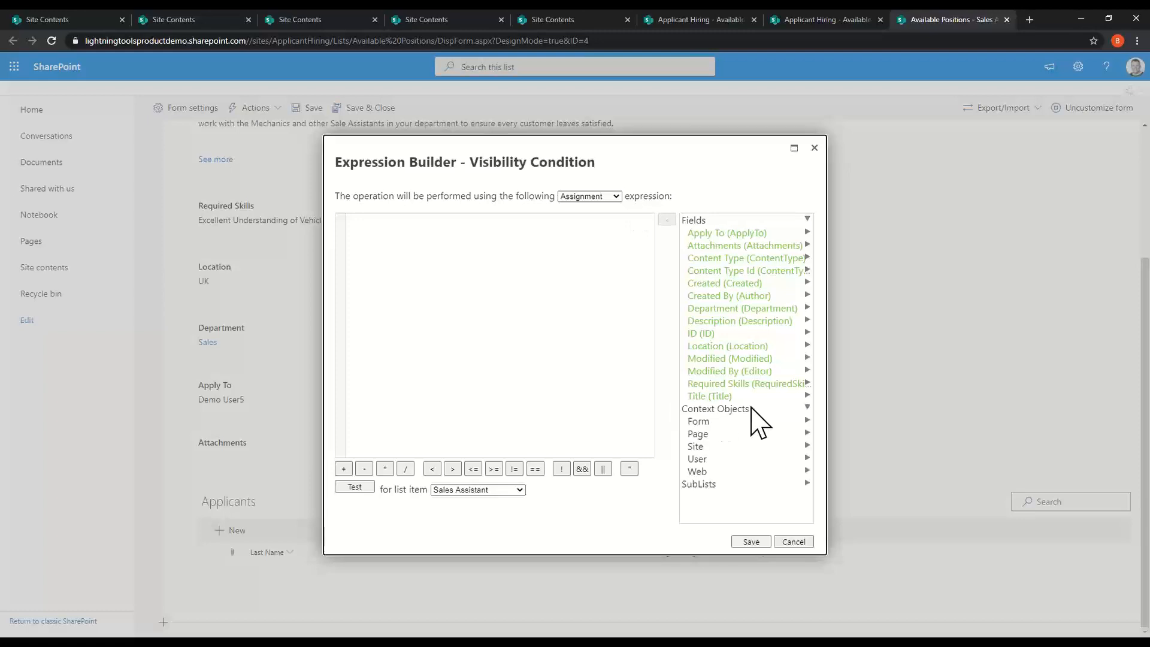
left_click(722, 420)
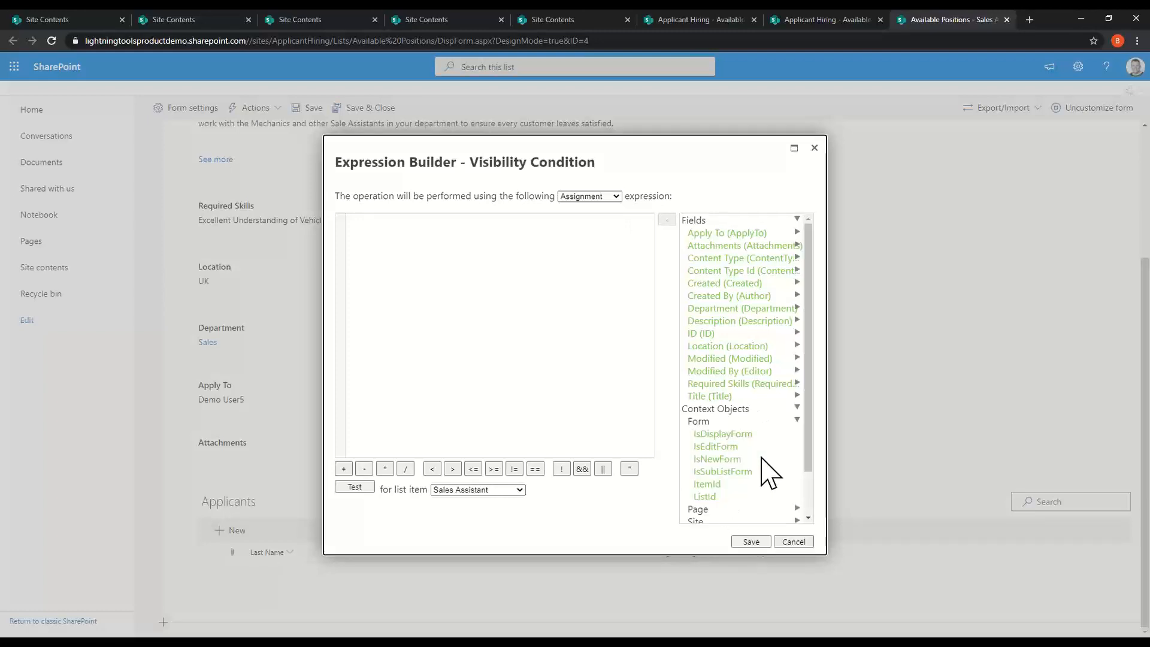
left_click(754, 421)
left_click(740, 435)
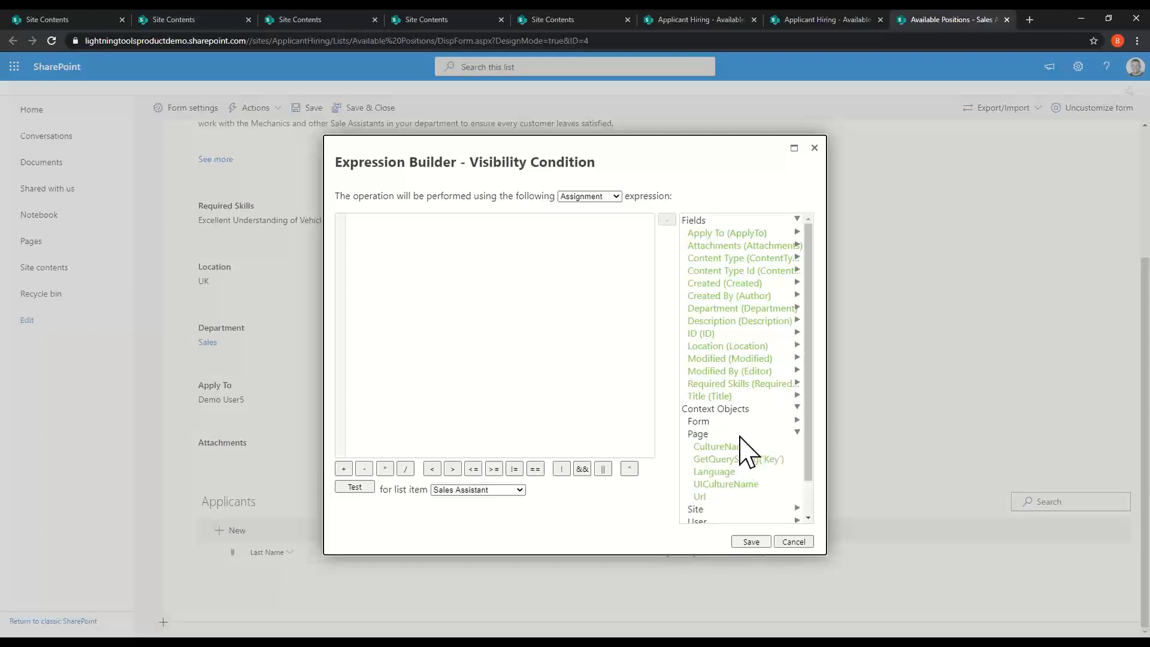
left_click(740, 434)
left_click(729, 448)
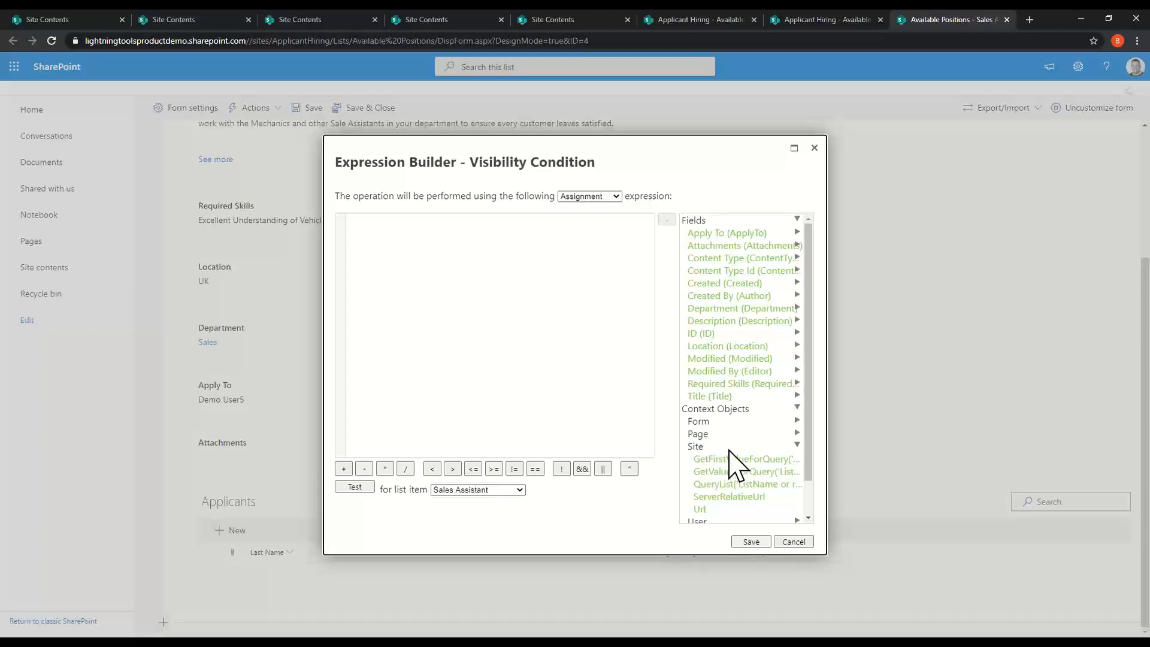
left_click(731, 448)
left_click(729, 460)
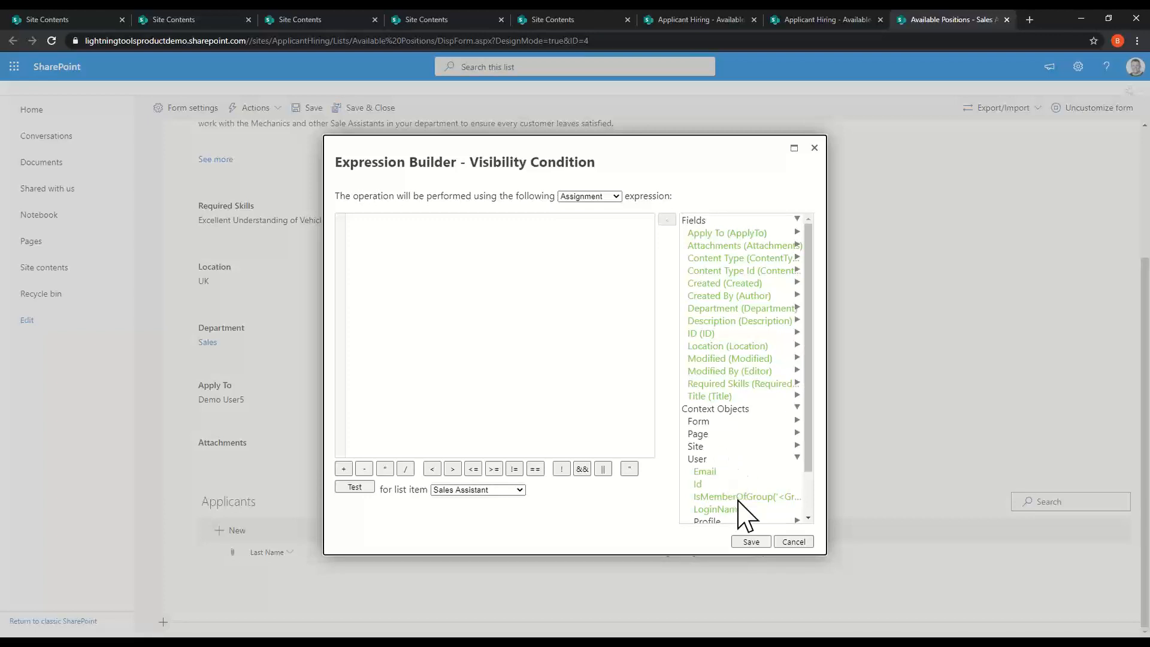
double_click(734, 497)
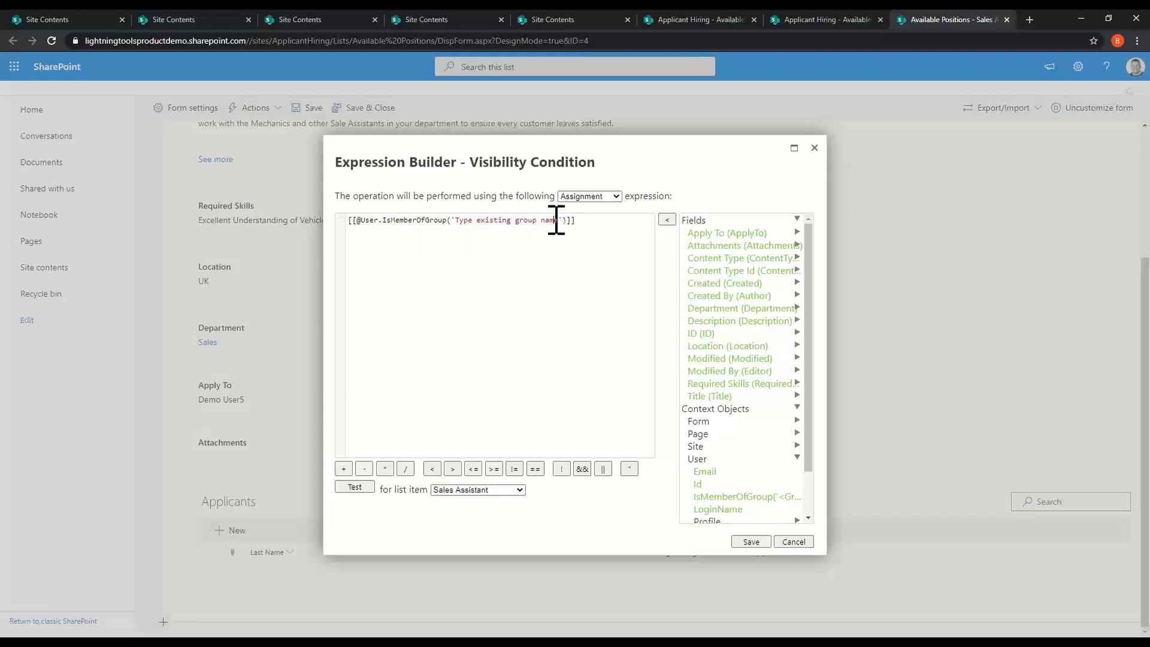
Replace the placeholder group name with the group beginning with "Hir", and save the visibility condition and the display form
left_click_drag(560, 220, 456, 220)
type("Hir")
left_click(753, 542)
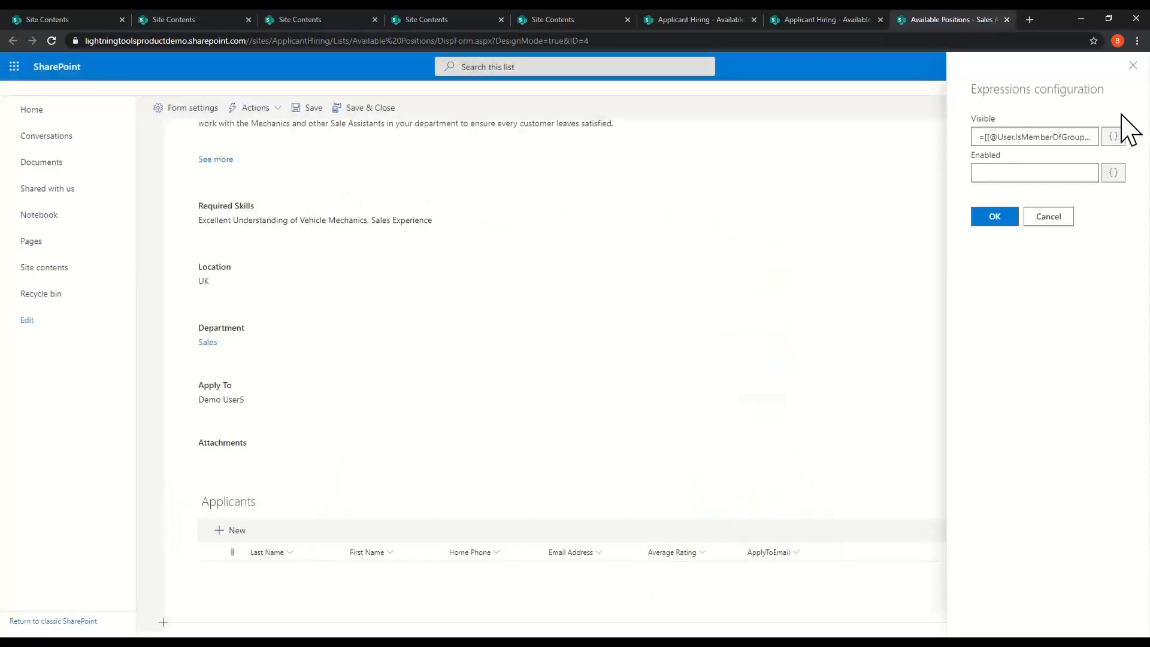
left_click(993, 218)
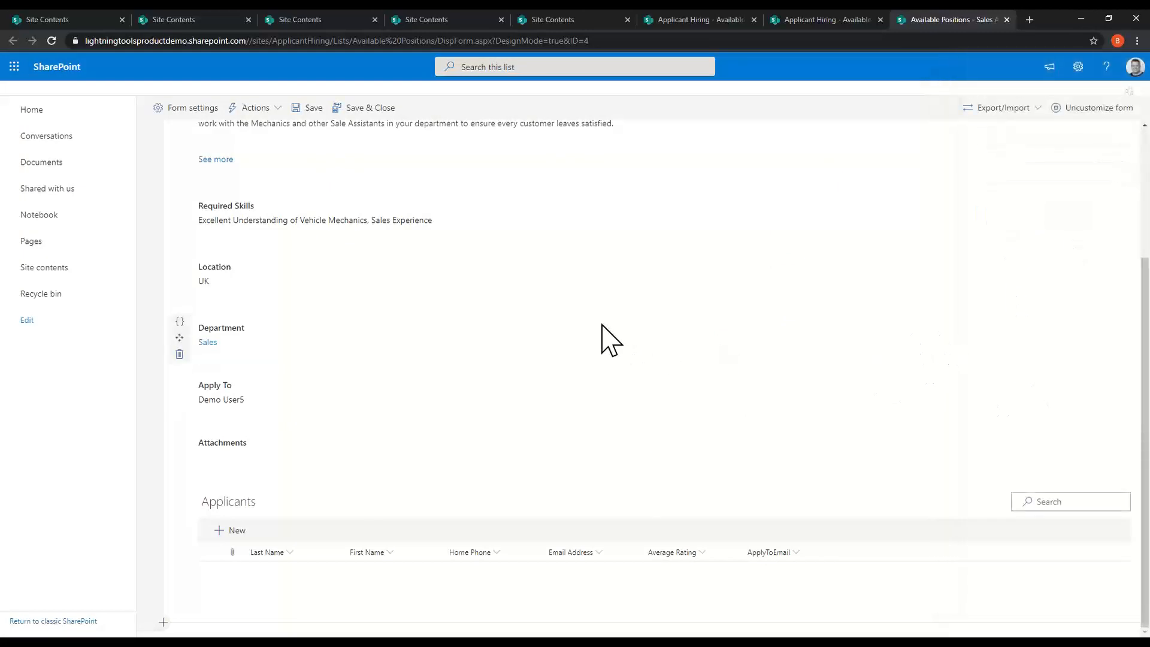
left_click(376, 110)
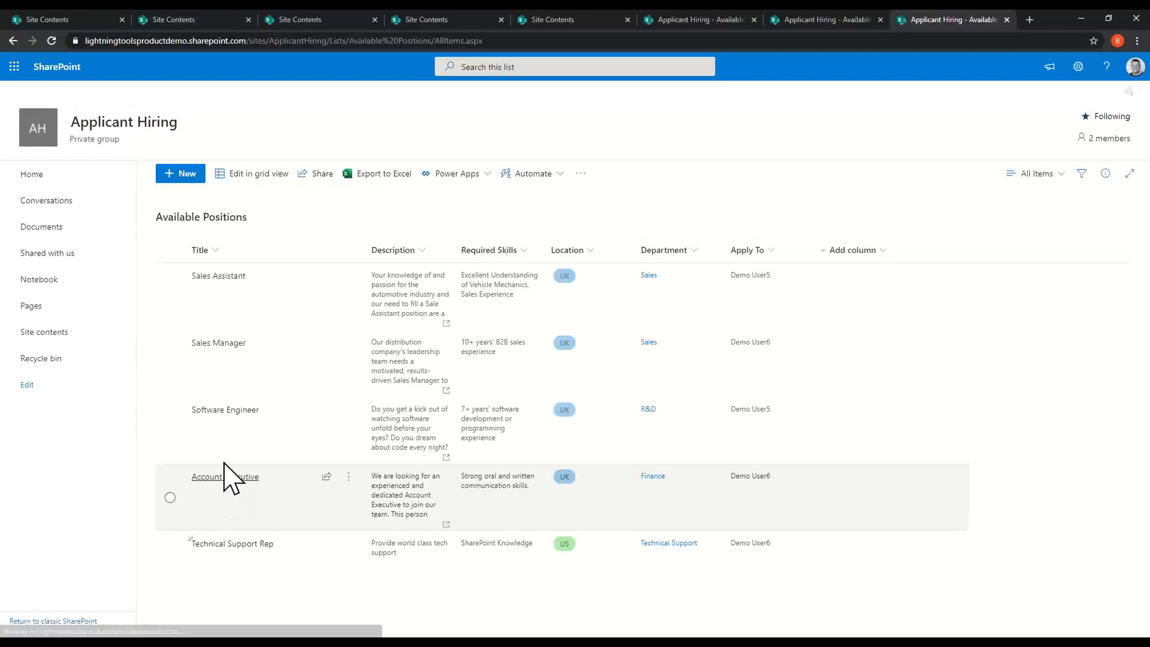
Test the Apply action from the Account Executive position, check the new form's URL parameters, and cancel the new item
left_click(222, 462)
left_click(225, 477)
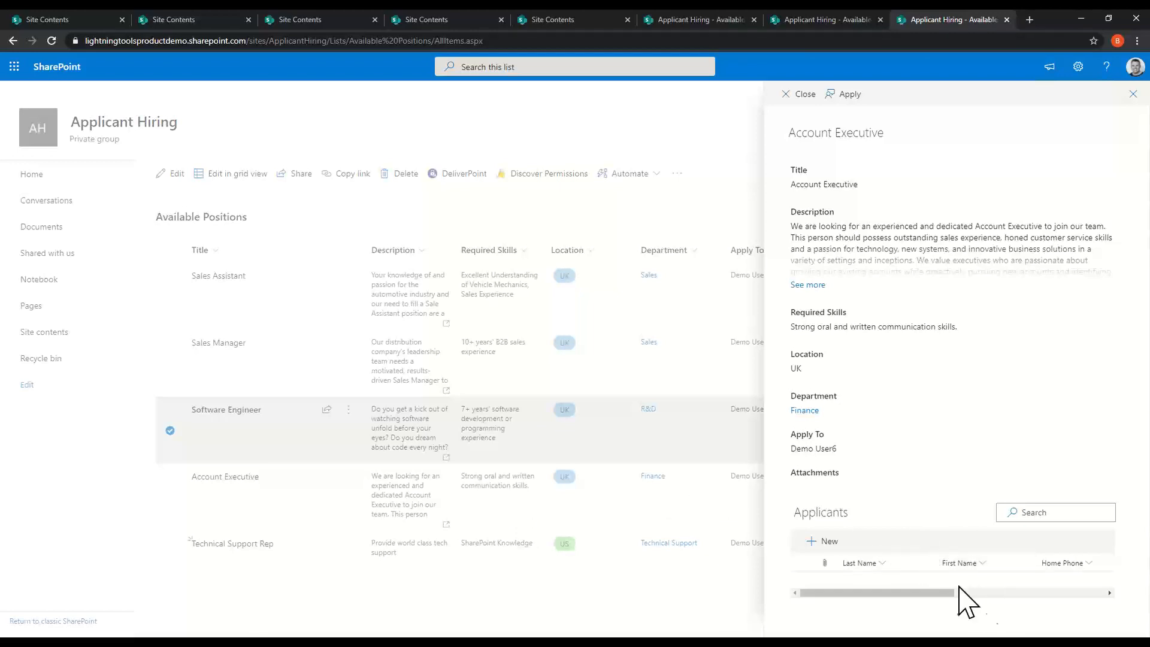
left_click(850, 95)
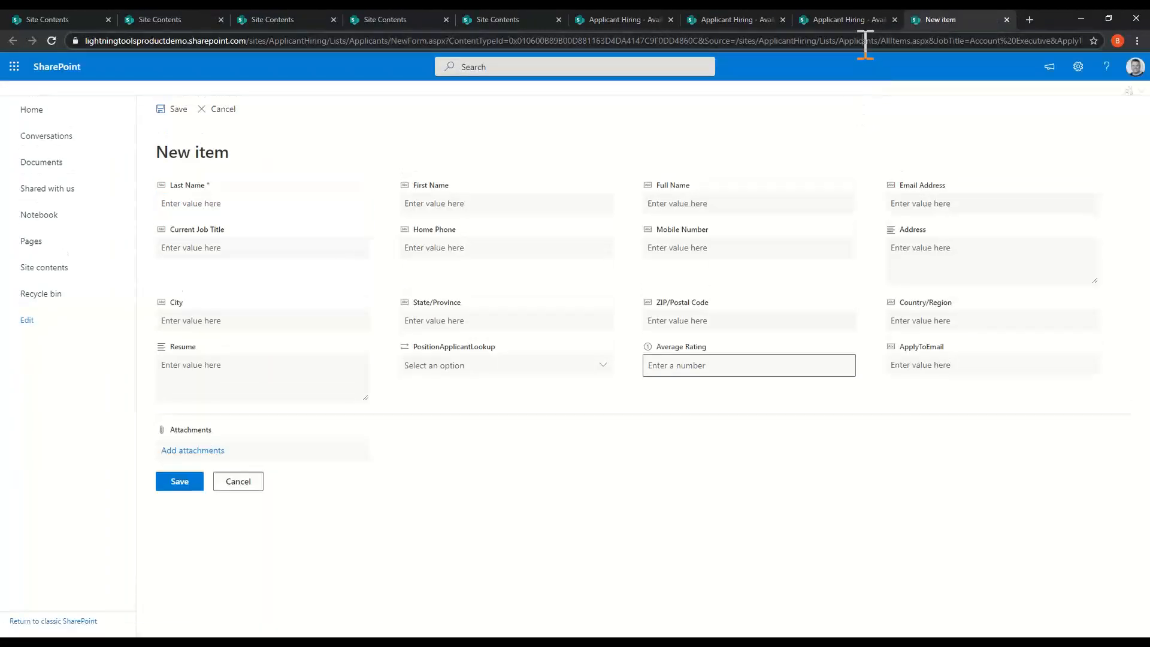
left_click_drag(865, 42, 1081, 42)
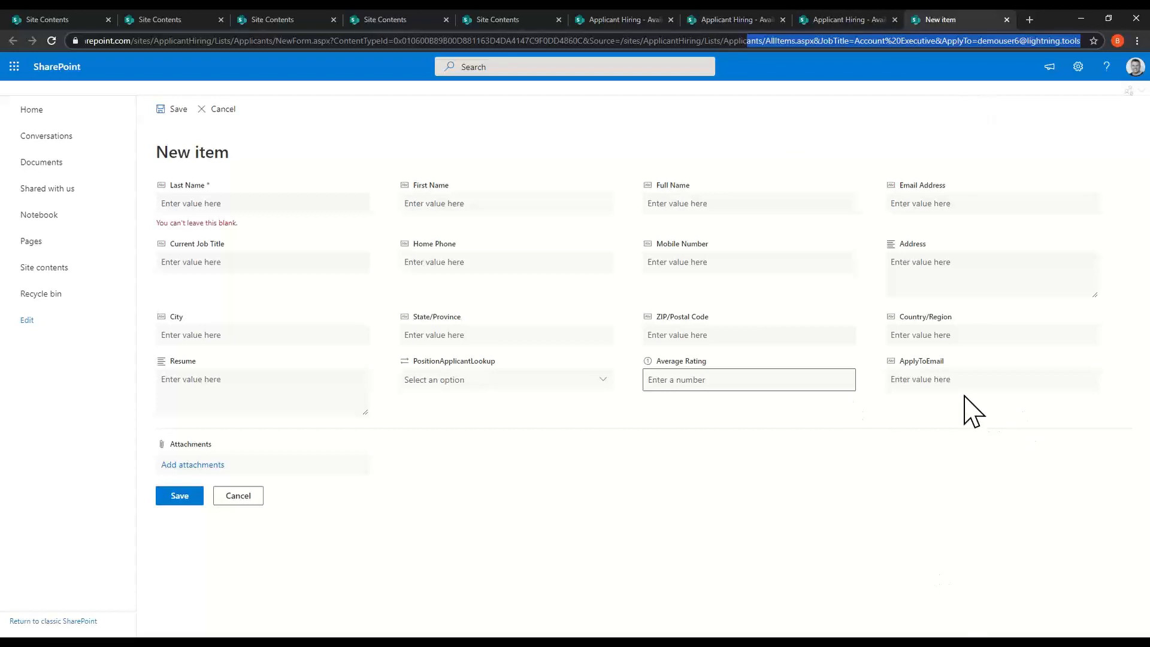
left_click(239, 496)
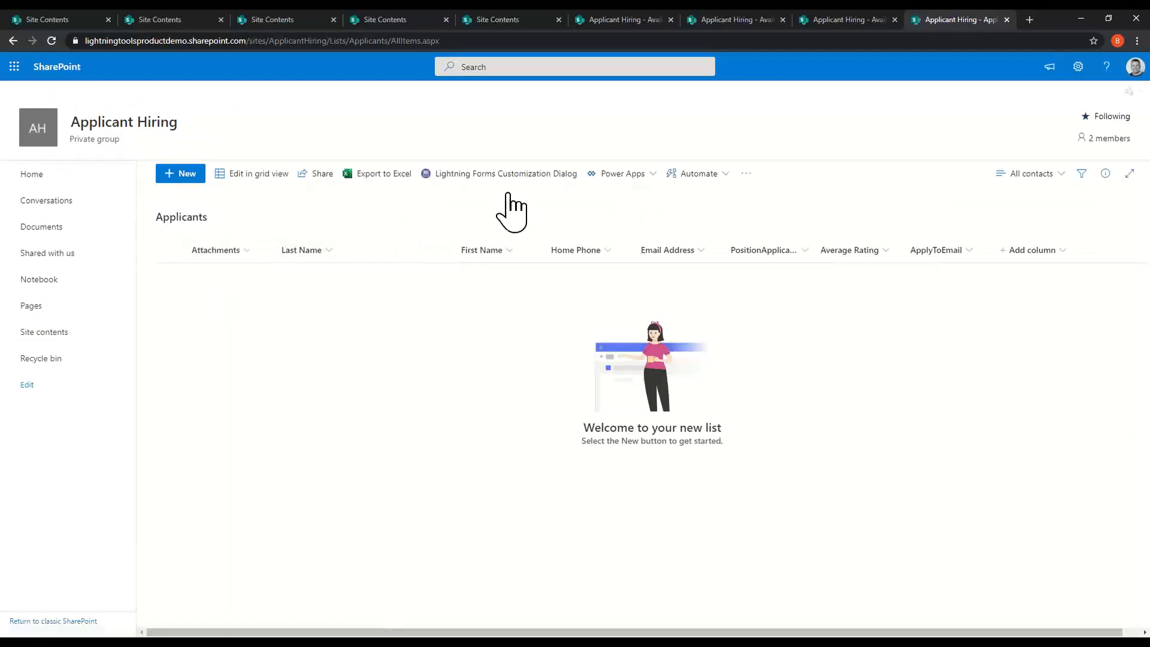
Open the Applicants list's NewForm.aspx for customization in Lightning Forms and go to the ApplyToEmail field
left_click(520, 178)
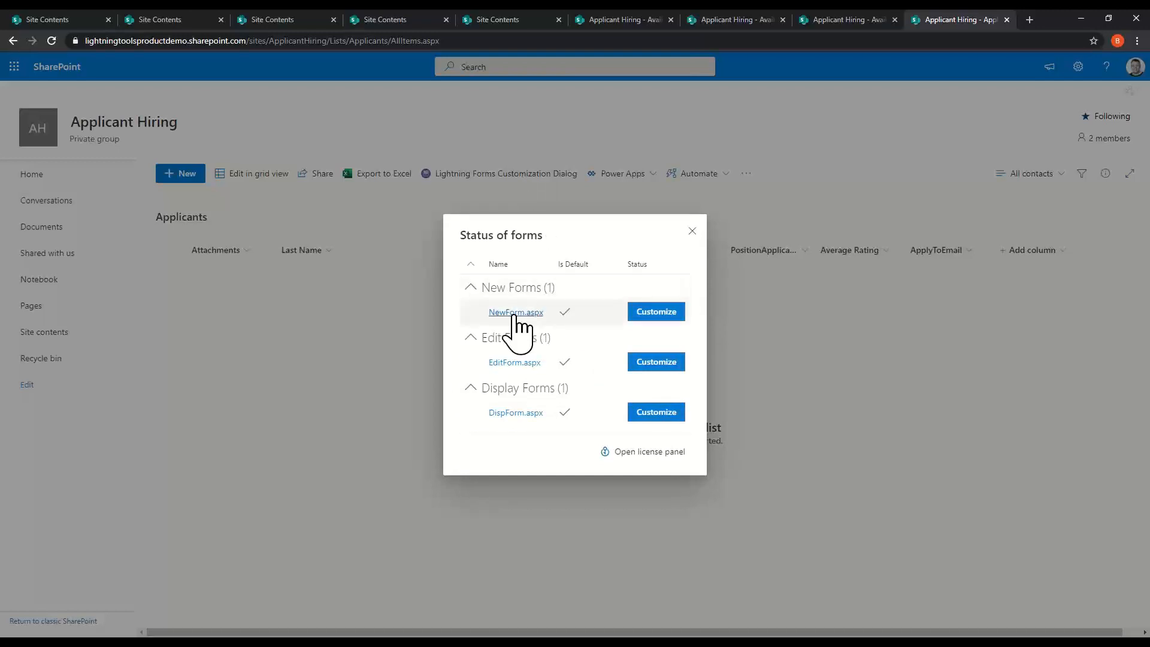
left_click(654, 314)
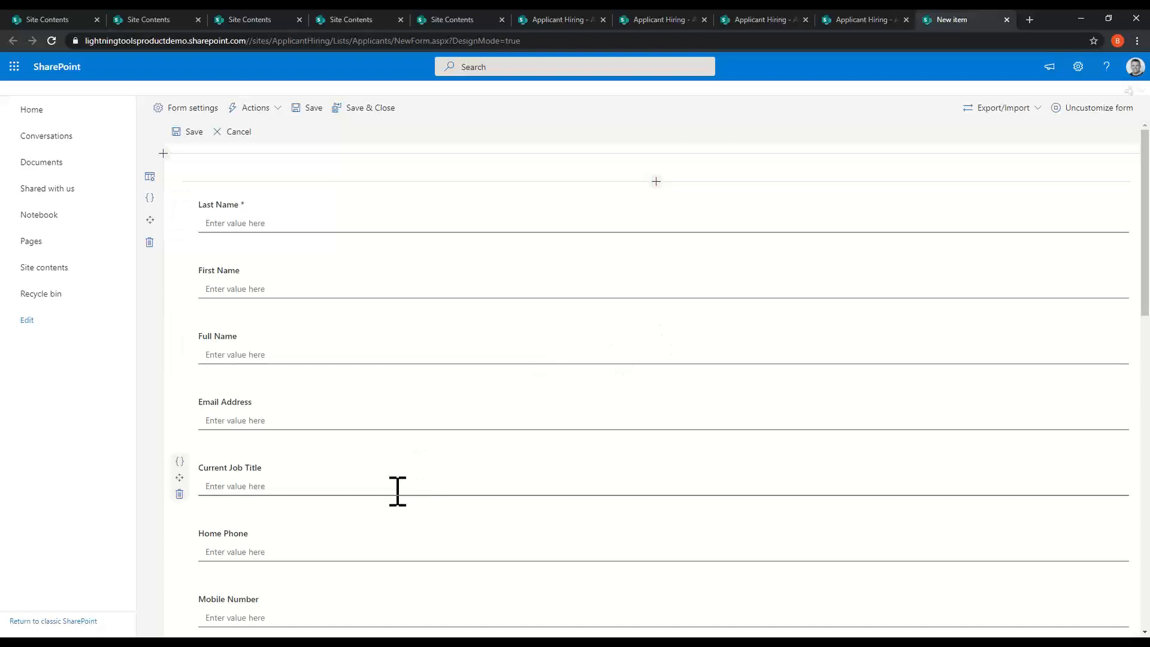
scroll(445, 398, "down", 1)
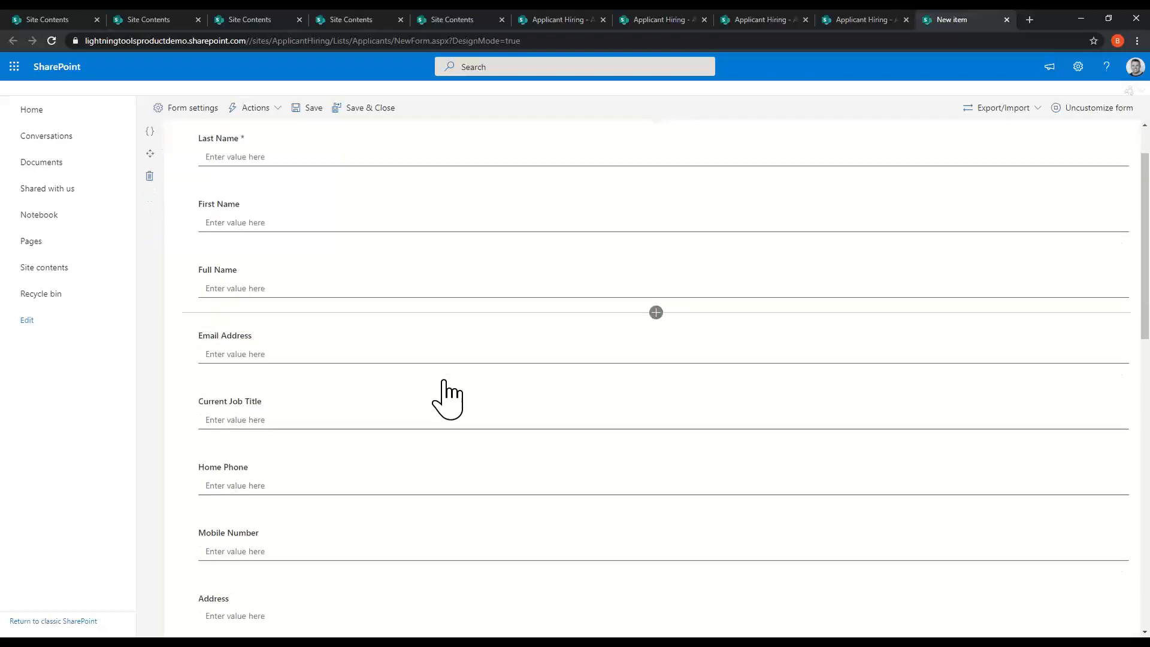
scroll(444, 398, "down", 8)
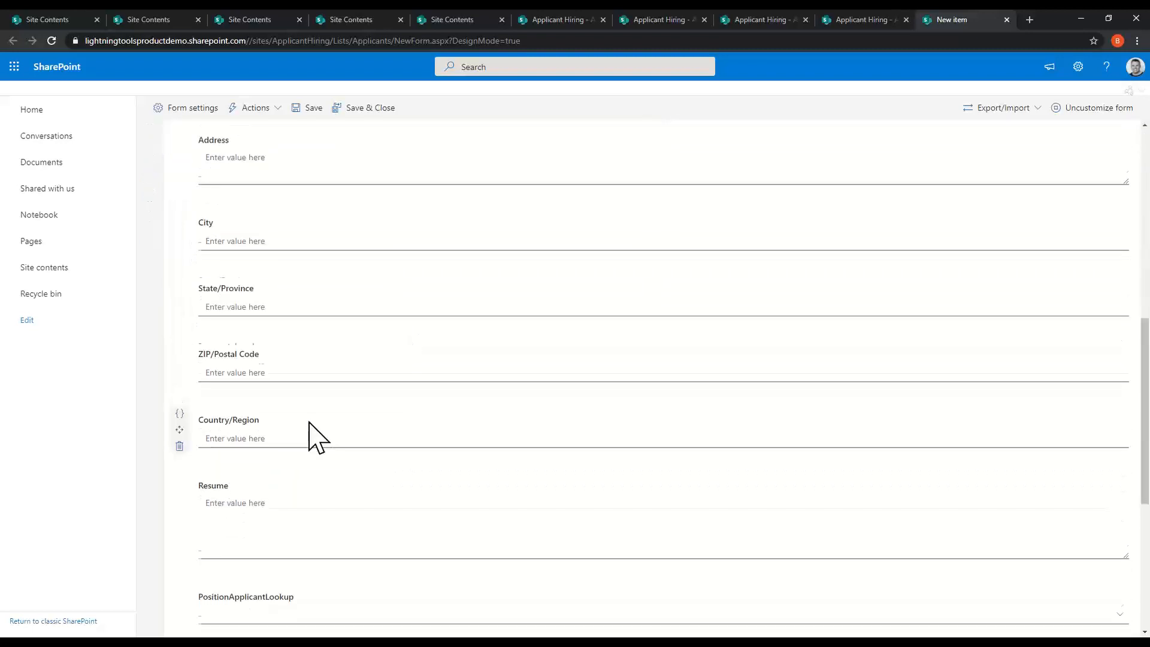
scroll(309, 423, "down", 6)
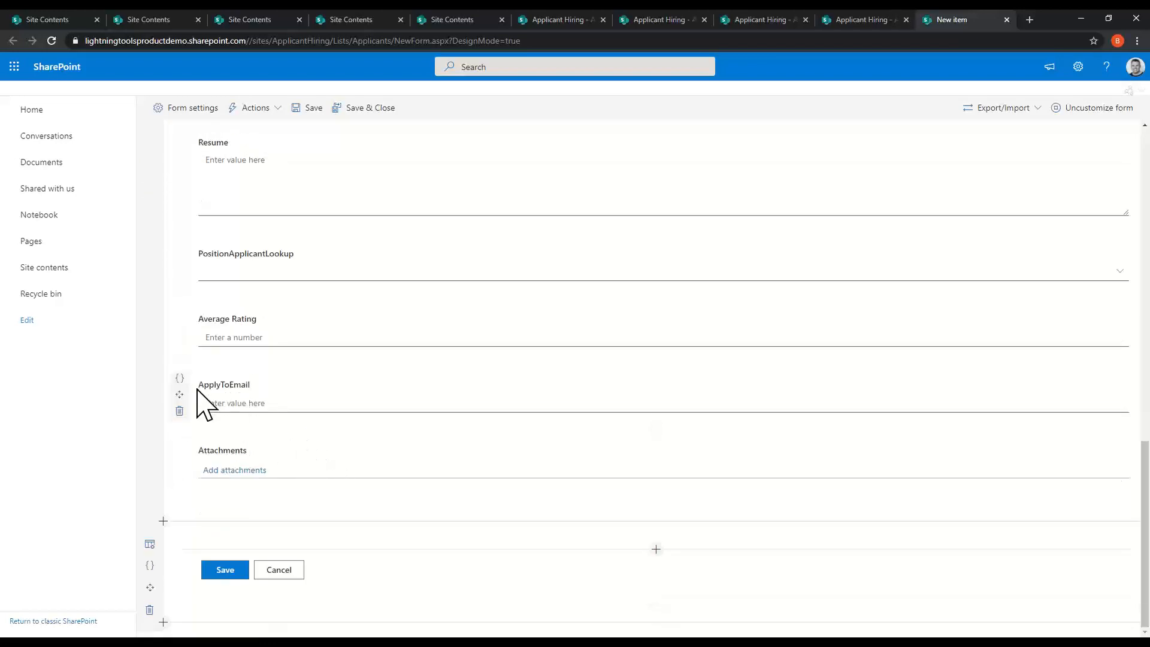
Start an initial value expression for the ApplyToEmail field and insert the Page context object's GetQueryString function
left_click(179, 378)
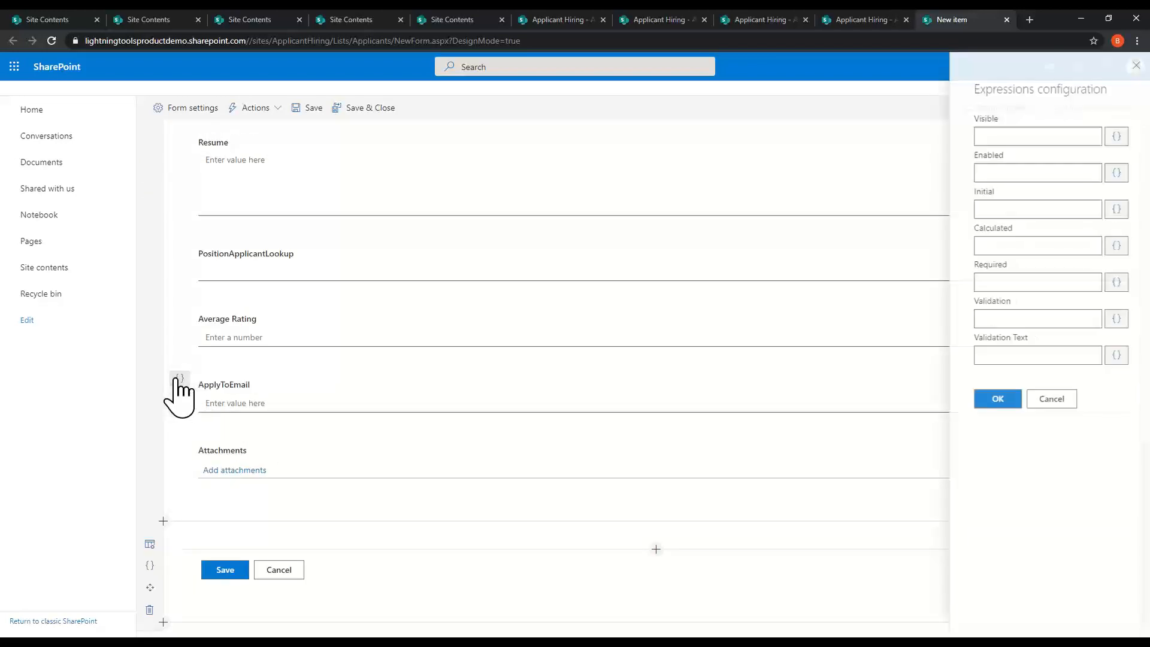
left_click(1113, 211)
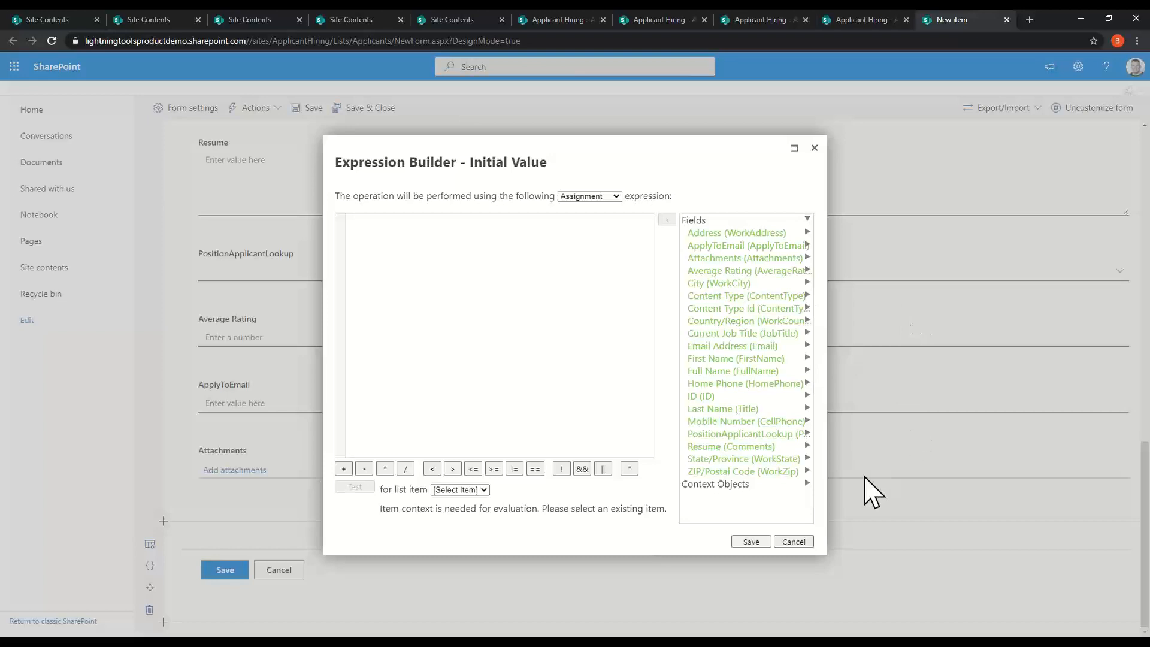
left_click(769, 487)
scroll(805, 471, "down", 1)
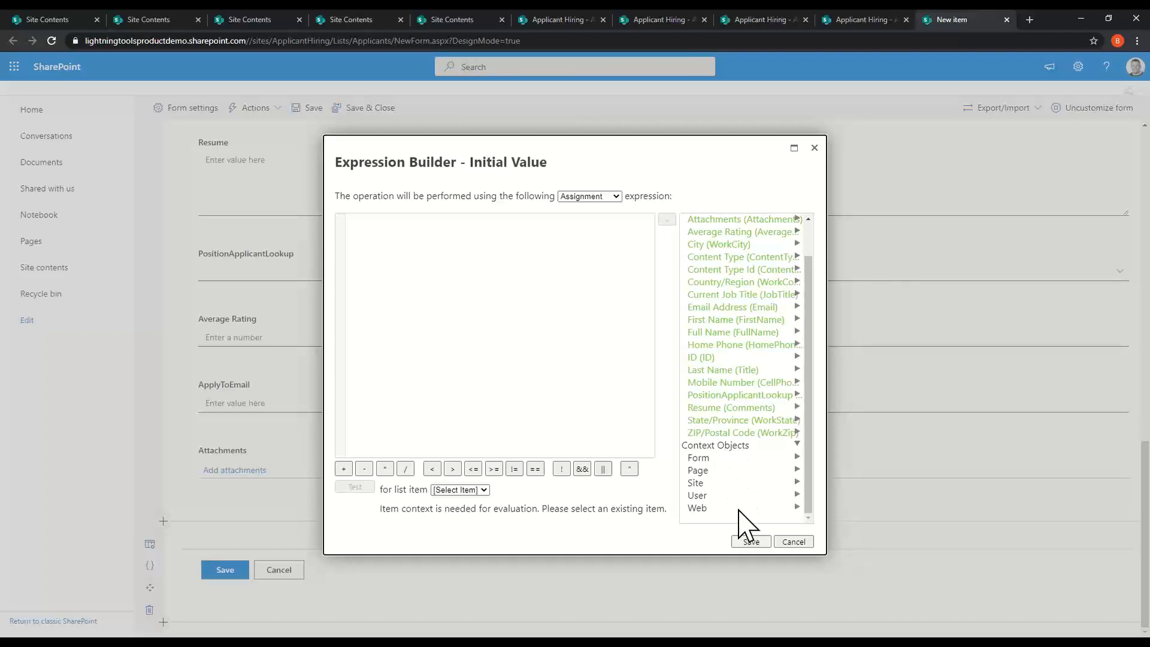
left_click(704, 471)
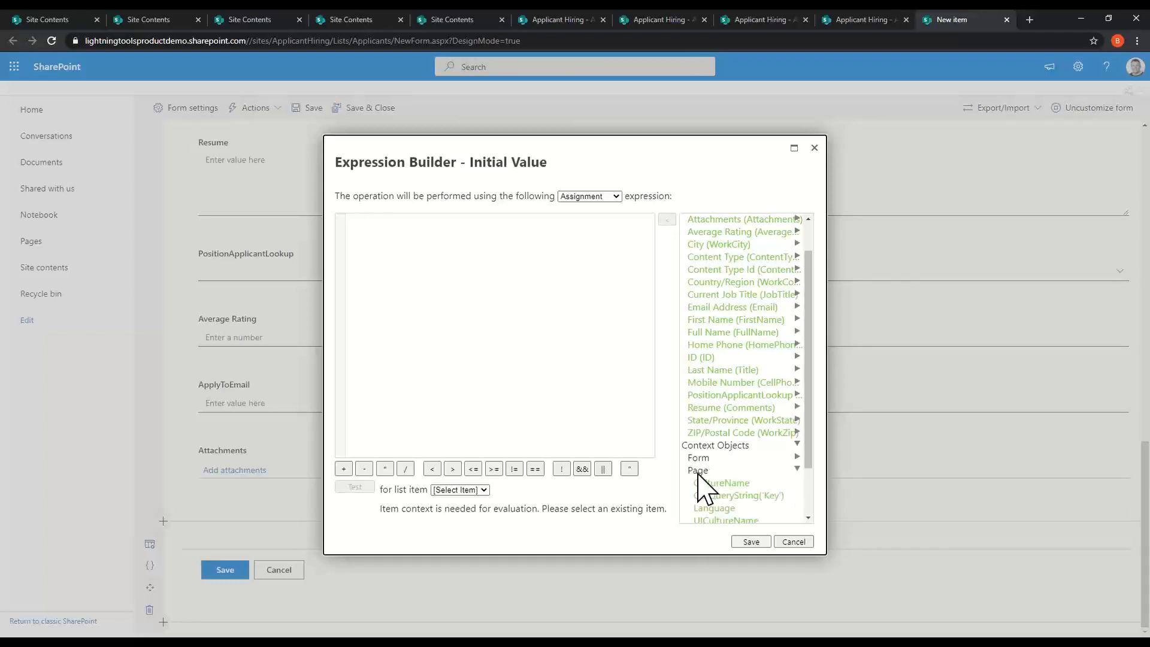
left_click_drag(809, 476, 819, 516)
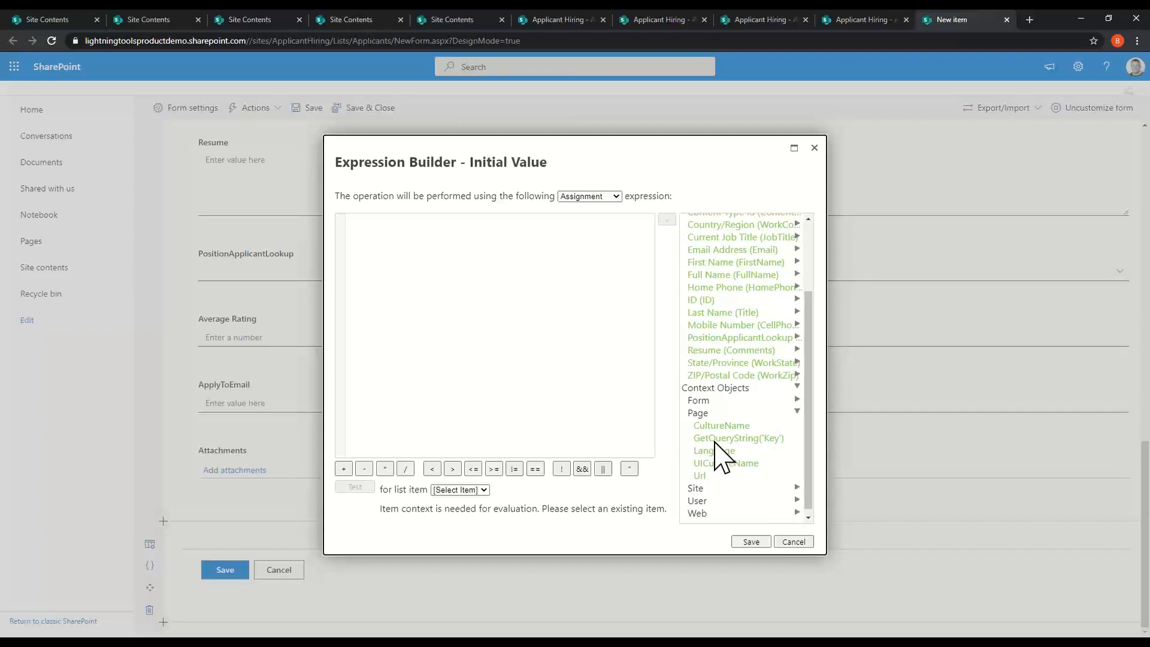
double_click(760, 439)
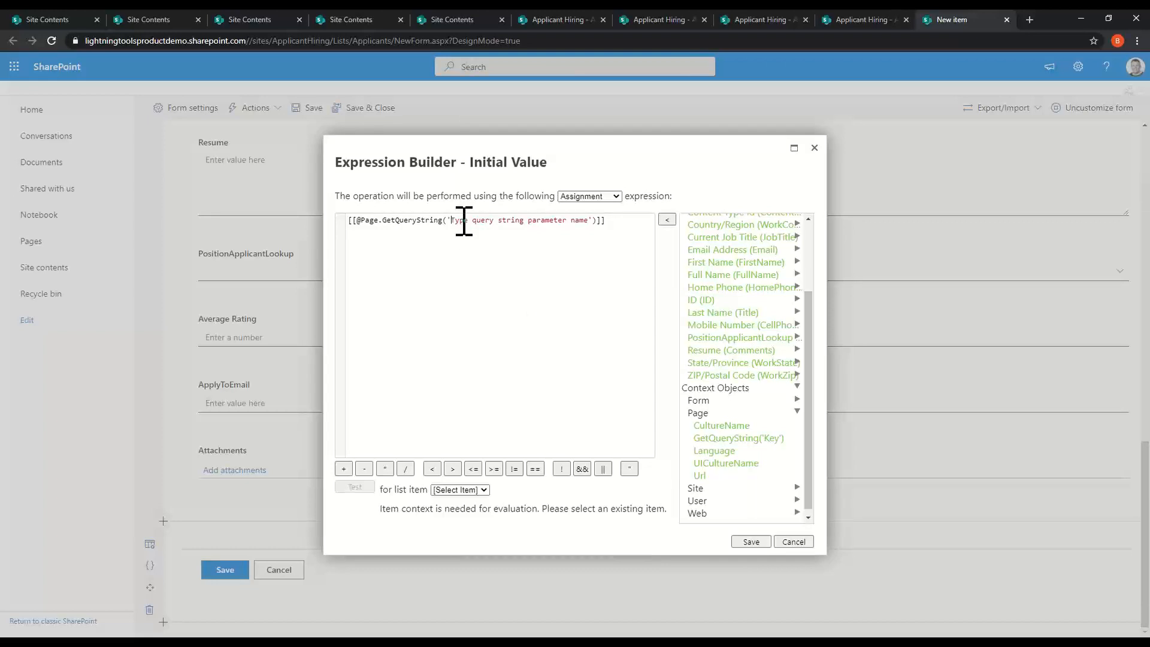
Replace the placeholder query string parameter with the name beginning with "A", and save ApplyToEmail's initial value expression
left_click_drag(464, 221, 591, 221)
type("Jo")
left_click(750, 541)
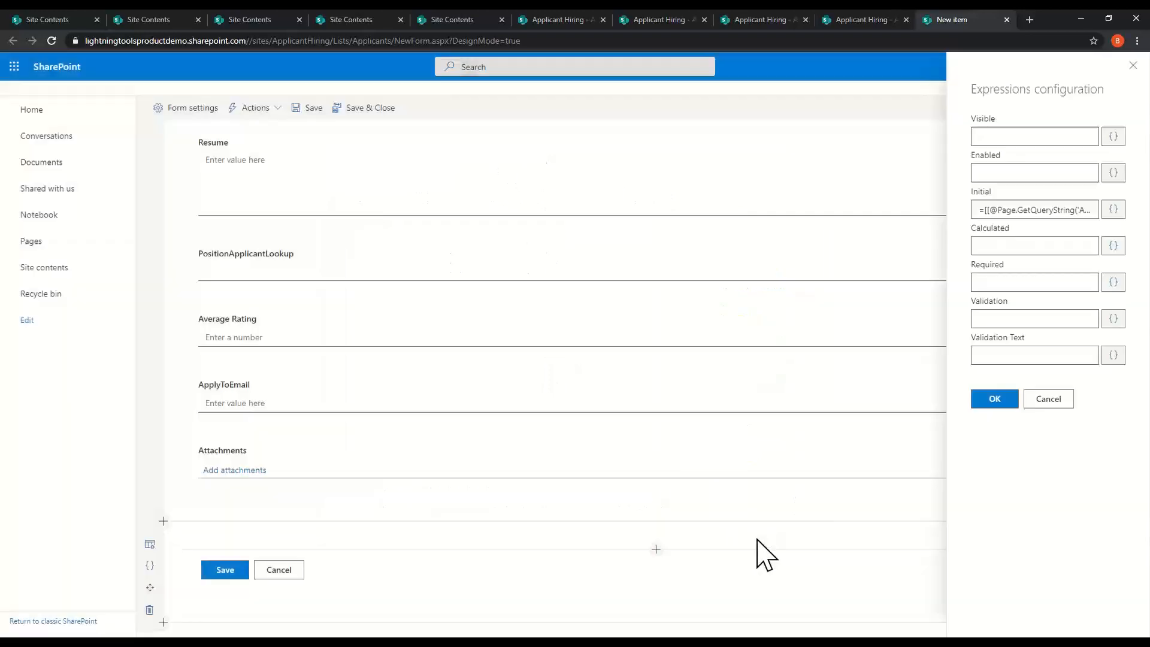
left_click(993, 399)
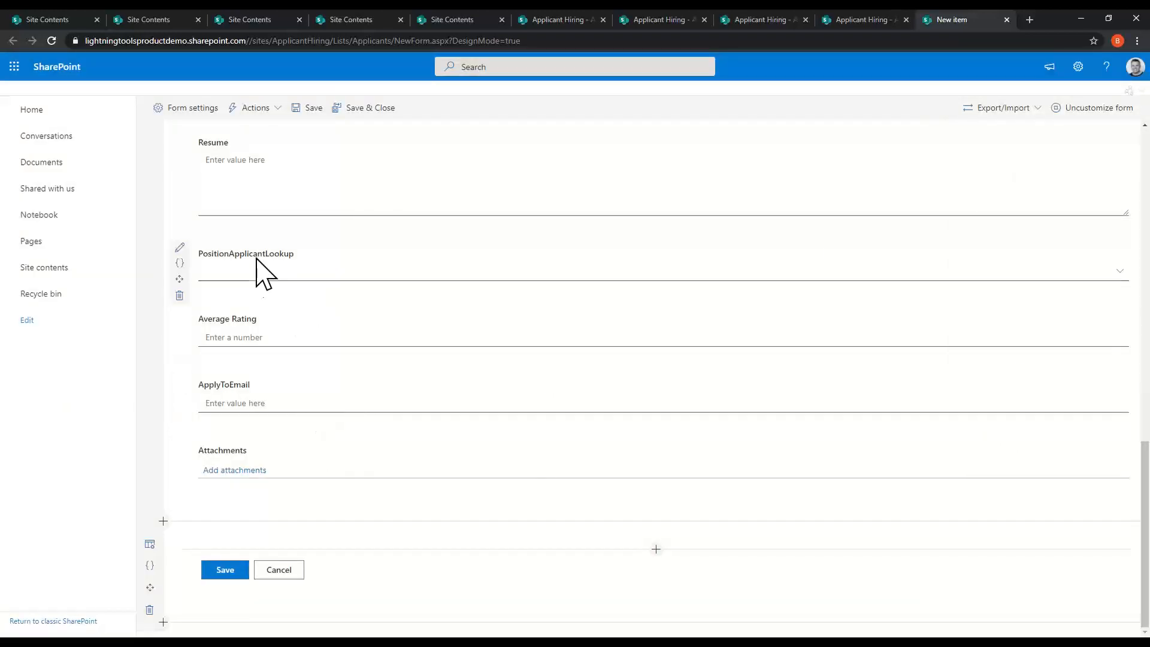
Start an initial value expression for the PositionApplicantLookup field and insert the Page context object's GetQueryString function
left_click(179, 262)
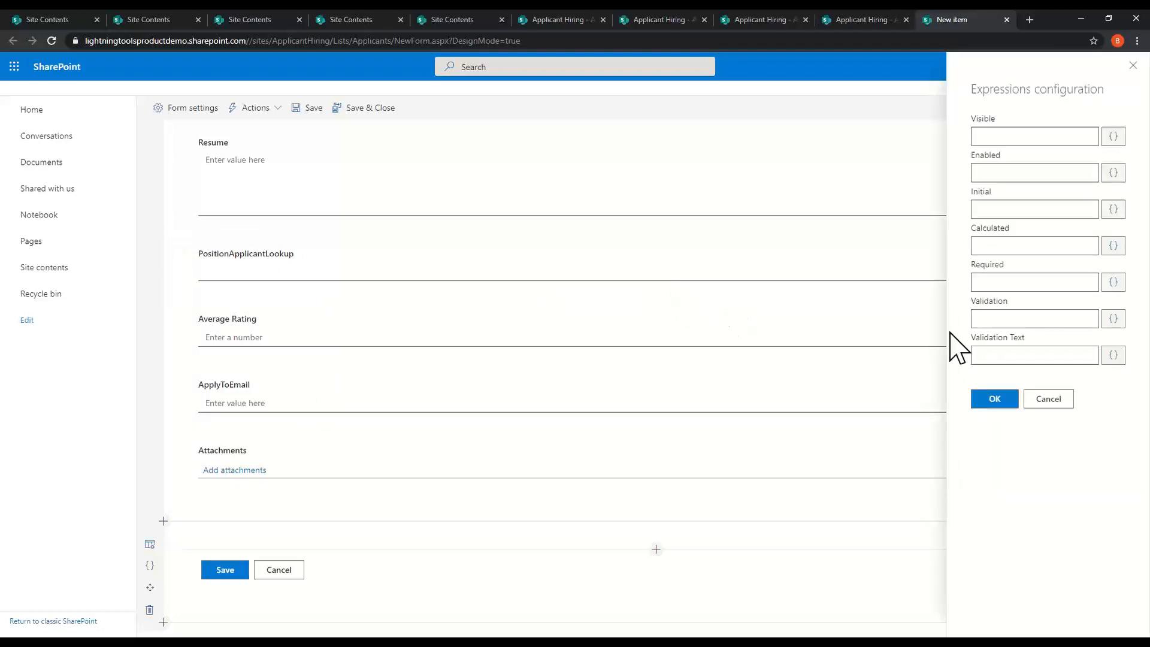
left_click(1113, 209)
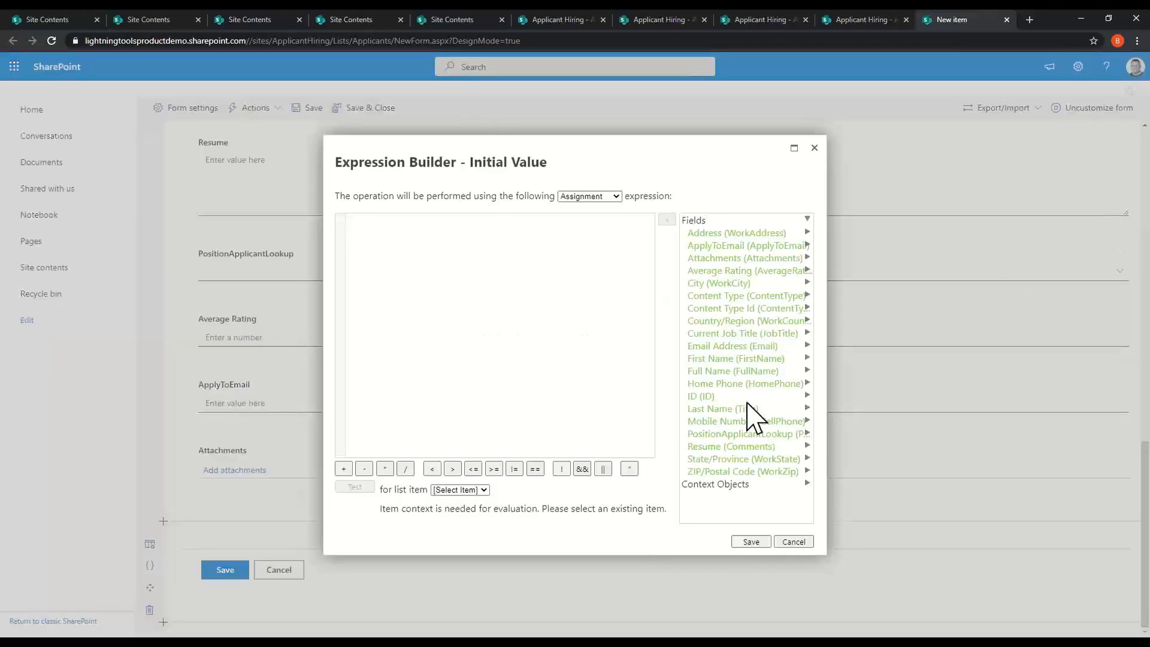
left_click(737, 483)
scroll(719, 419, "down", 1)
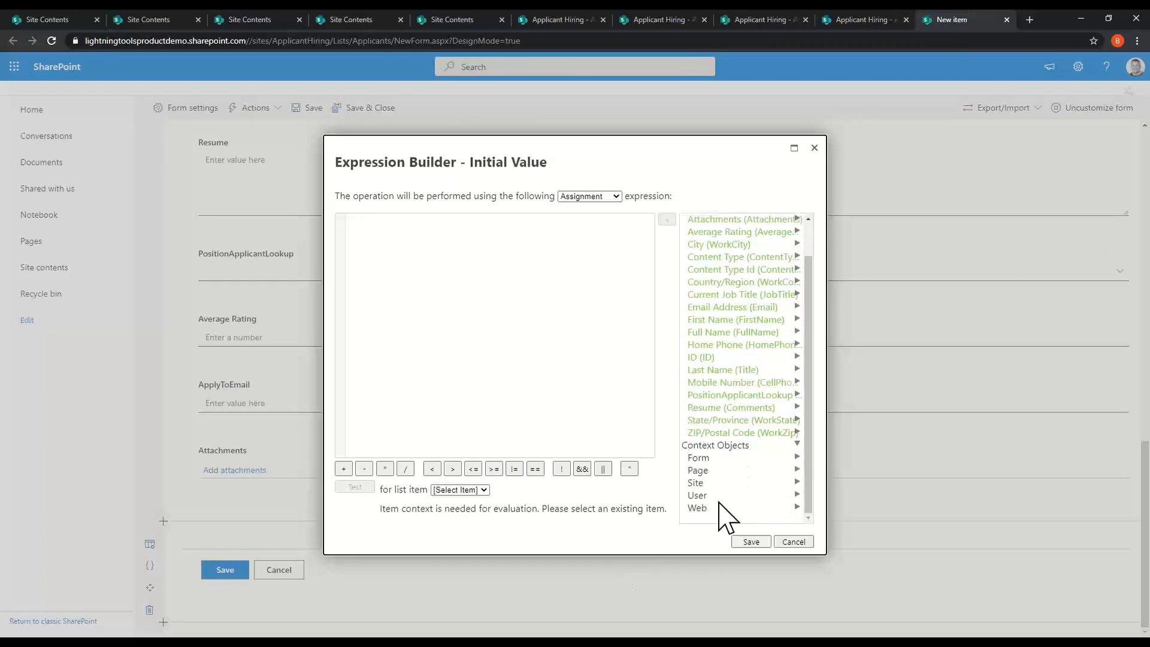
left_click(712, 472)
left_click(733, 496)
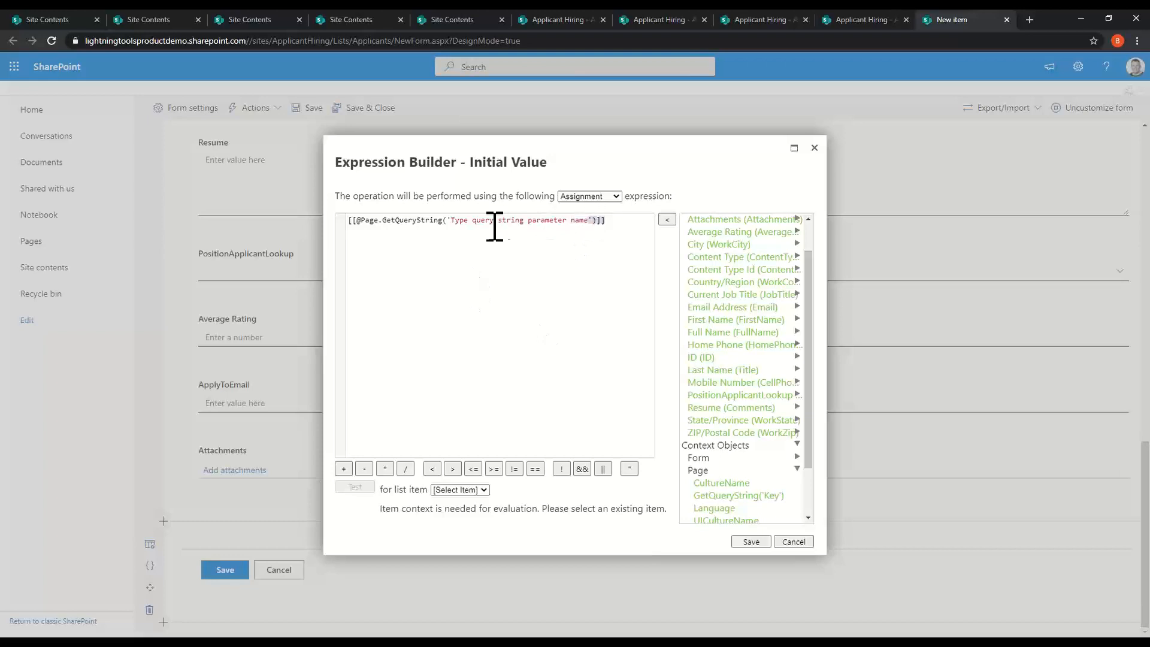
Set the query string parameter name to JobTitle and save PositionApplicantLookup's initial value expression
left_click_drag(588, 220, 469, 220)
type("JobTitl")
left_click(748, 542)
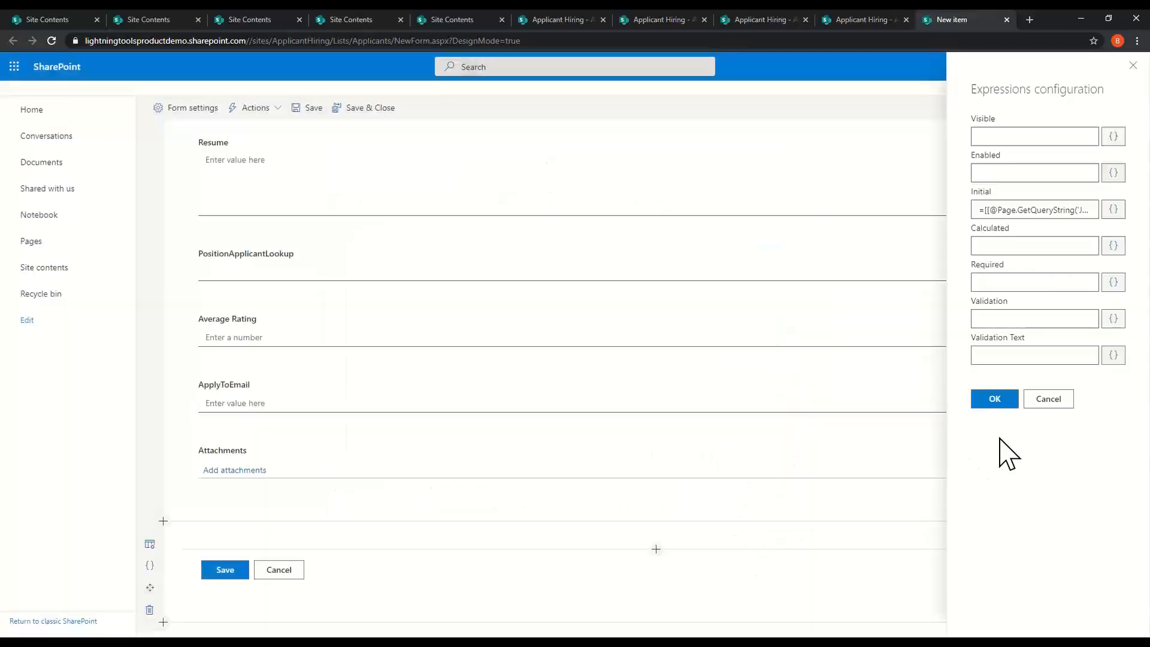
left_click(995, 399)
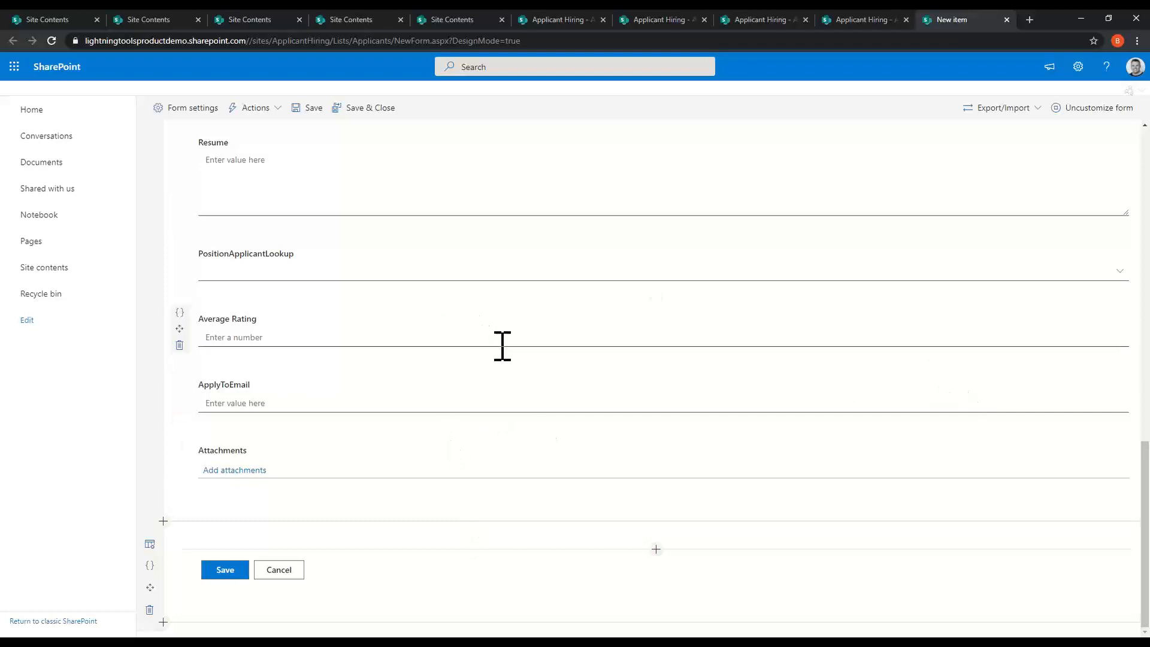
Insert a tabs element above the Last Name field and add a second tab to it
scroll(503, 346, "up", 15)
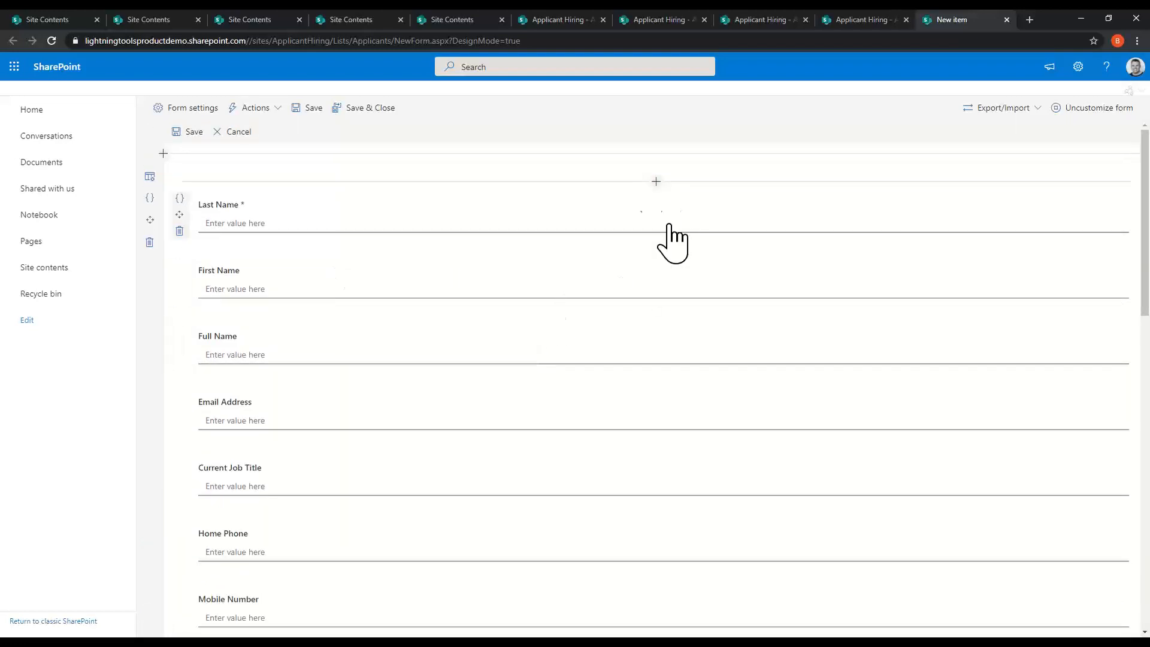
left_click(656, 181)
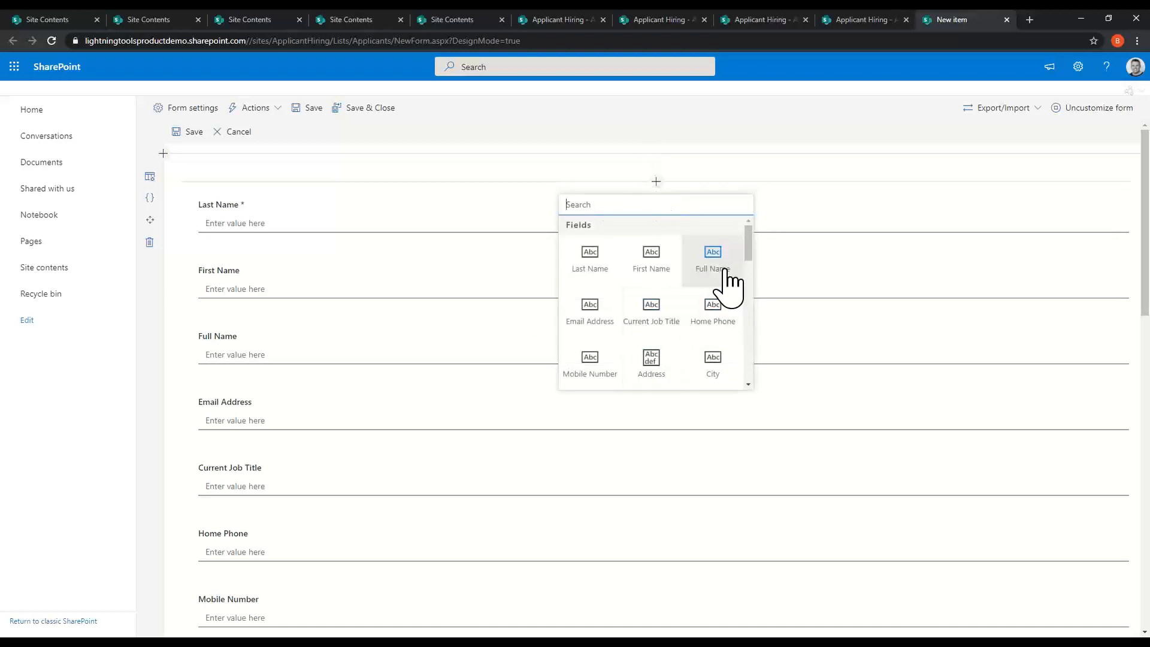
left_click_drag(748, 242, 745, 311)
left_click(591, 295)
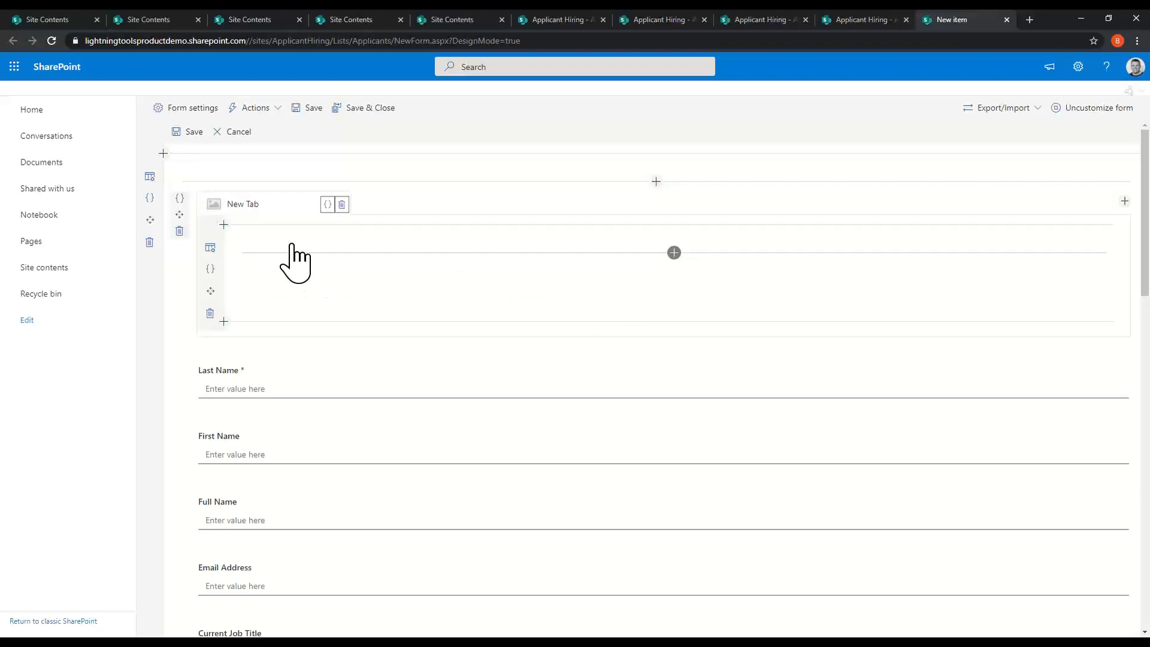
left_click(1124, 201)
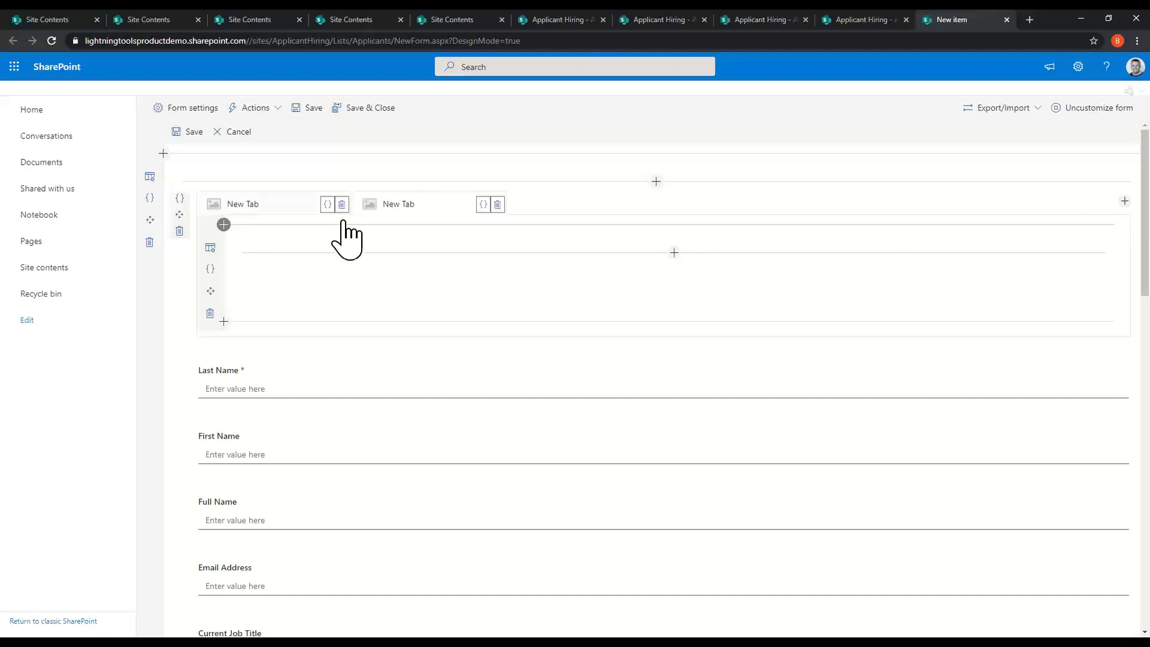
Rename the first tab as Contact Details
left_click(245, 205)
left_click(1009, 137)
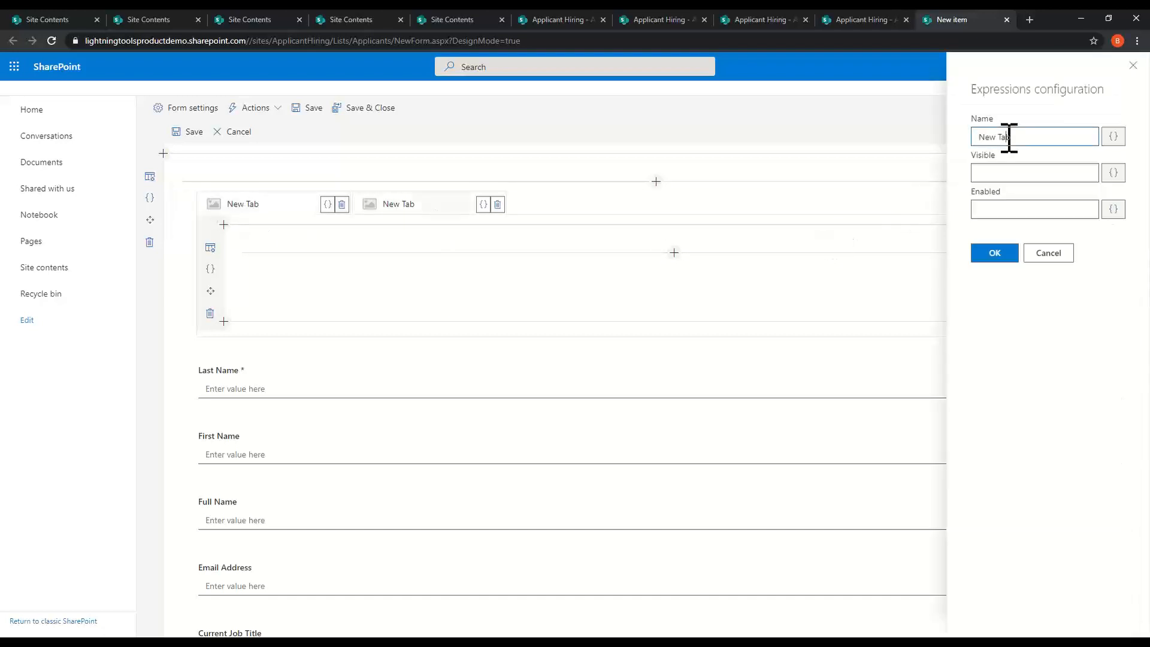
left_click(1012, 137)
left_click(1007, 254)
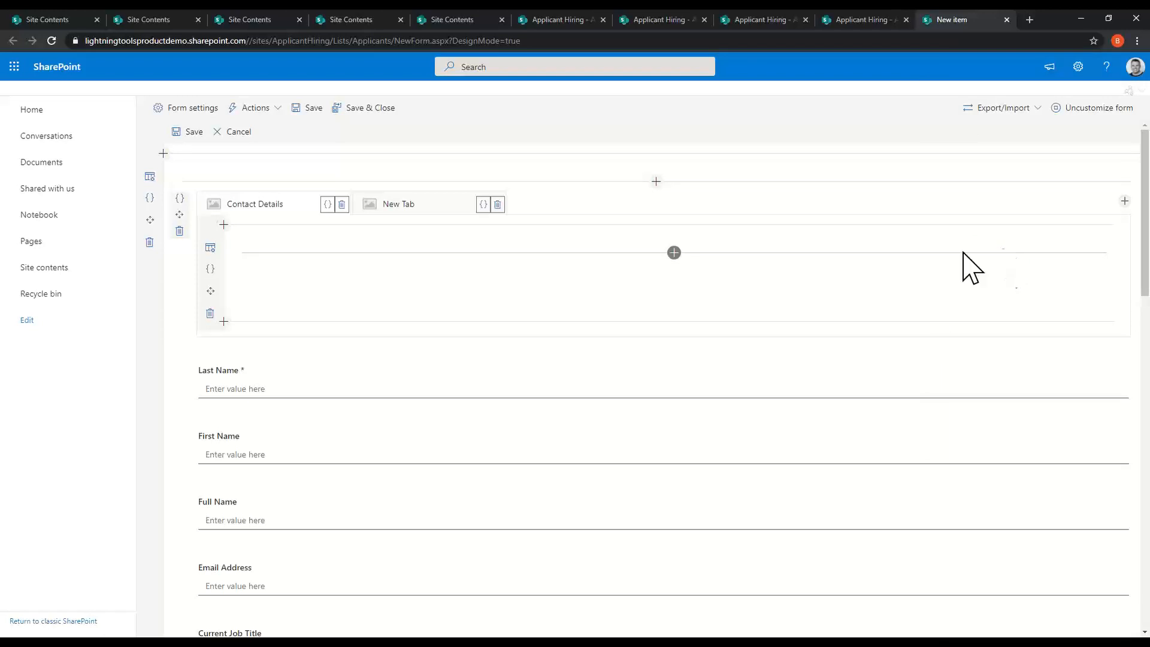
Rename the second tab as Resume
left_click(404, 207)
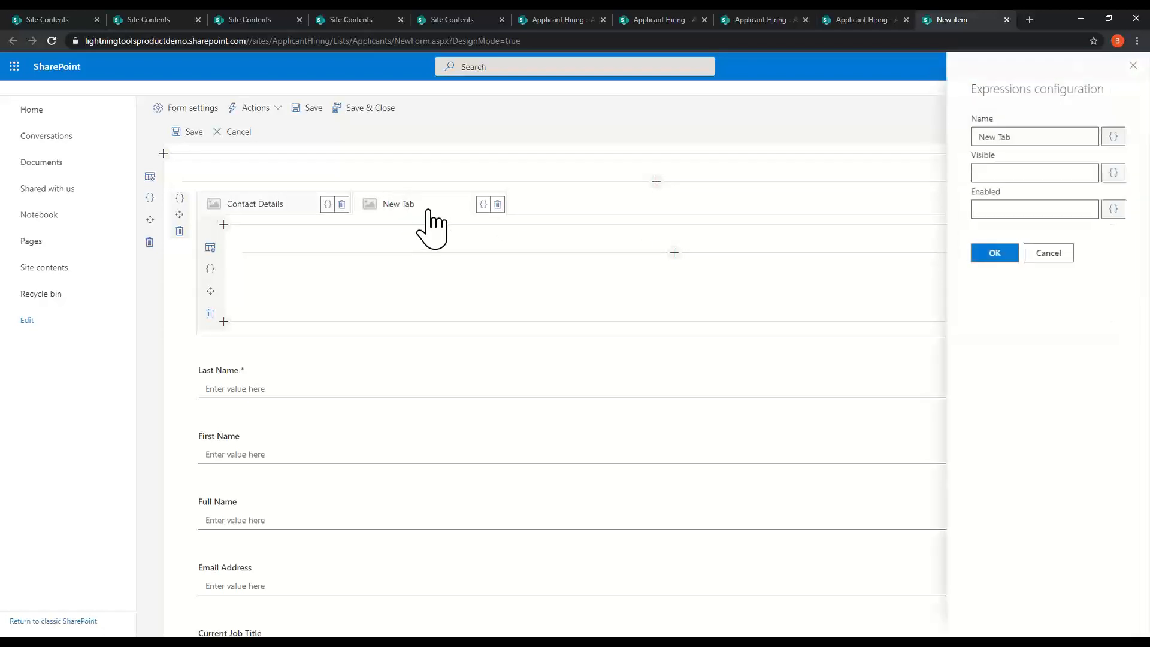
left_click(1012, 136)
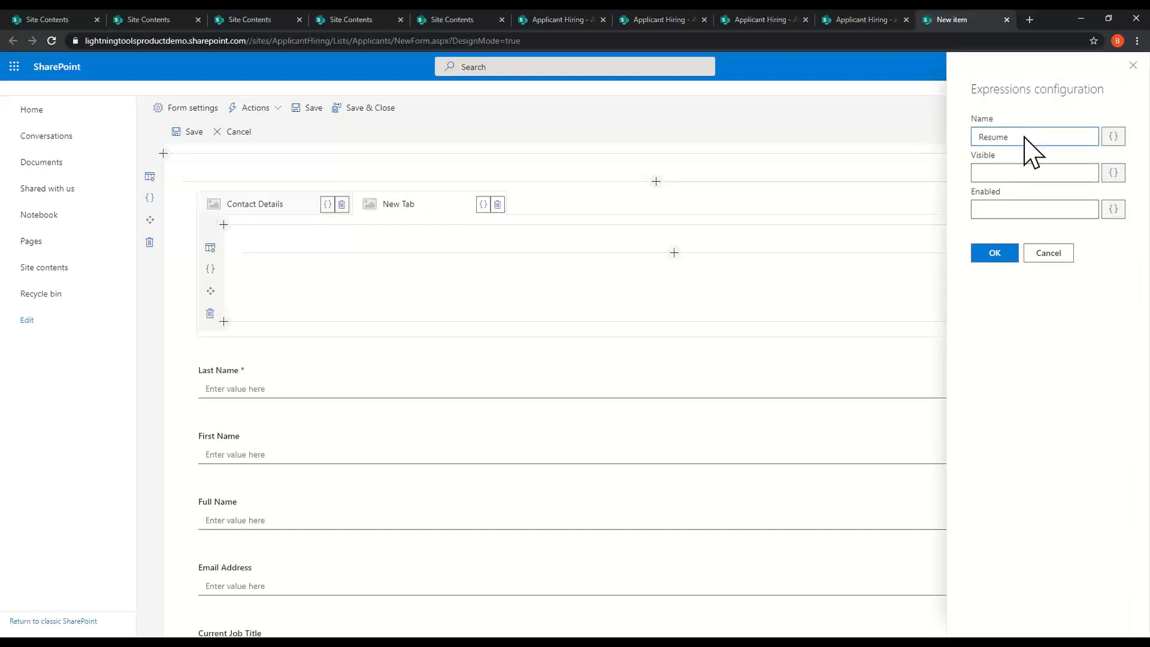
type("Resume")
left_click(994, 253)
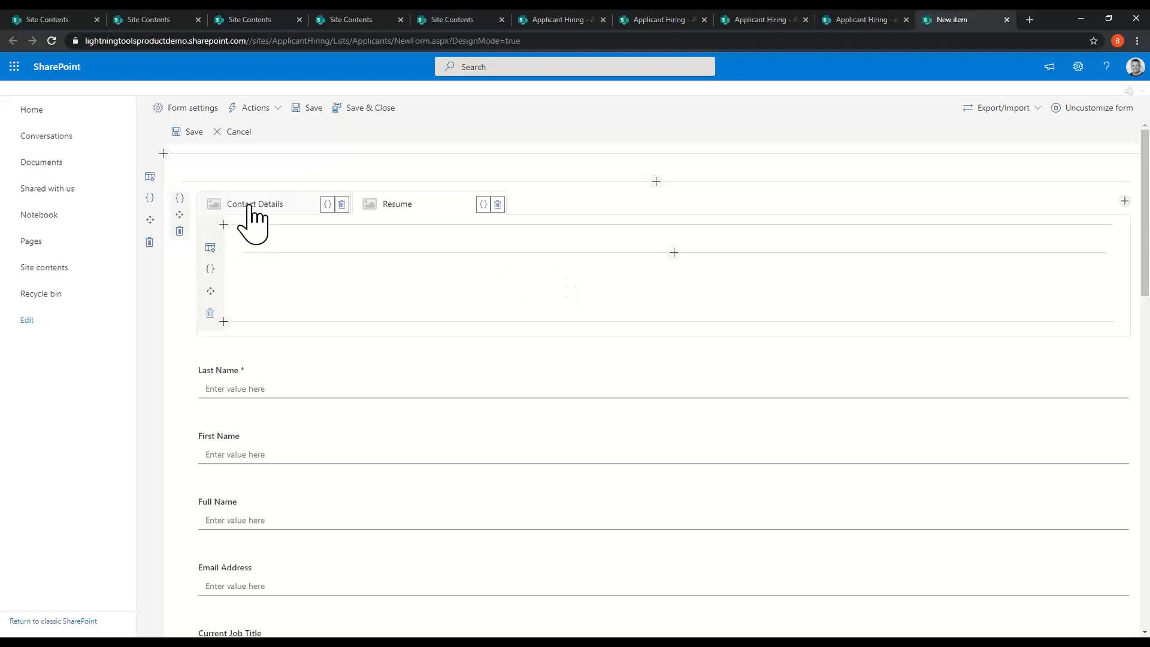
Set the row inside the Contact Details tab to the Two Columns layout
left_click(210, 247)
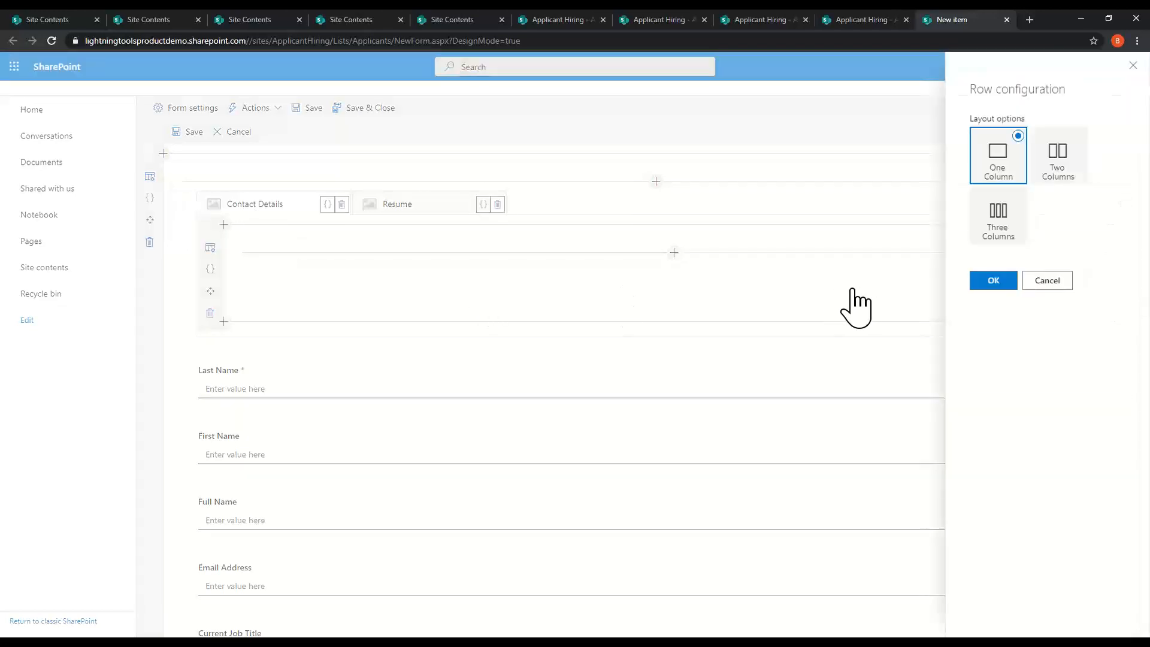
left_click(1050, 171)
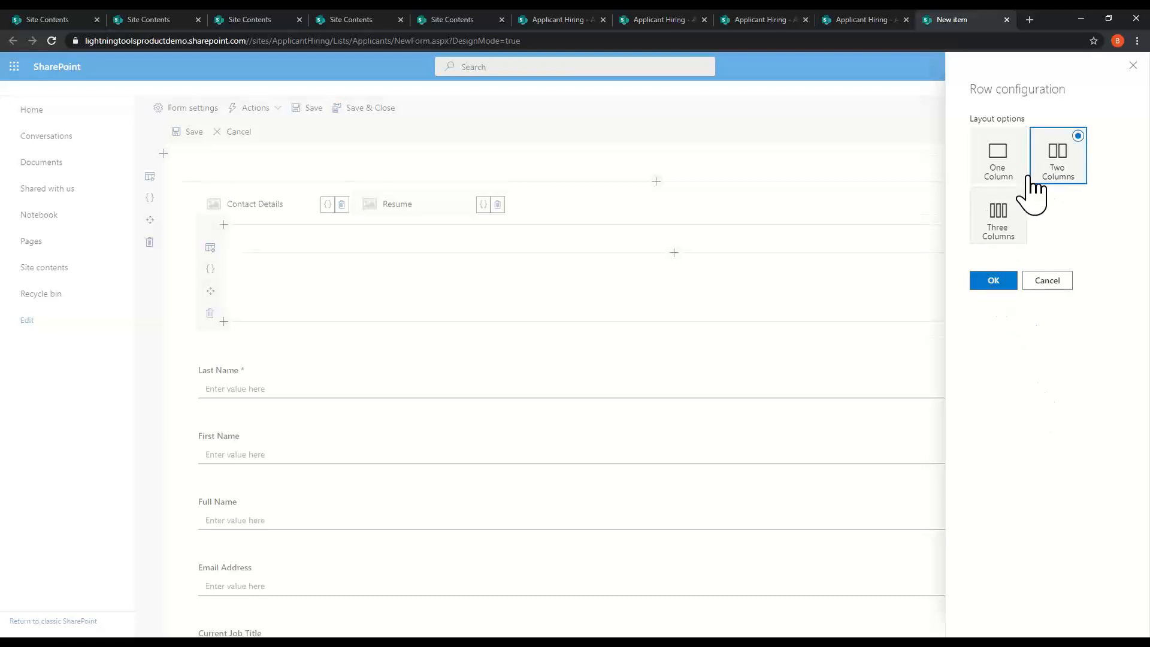
left_click(989, 285)
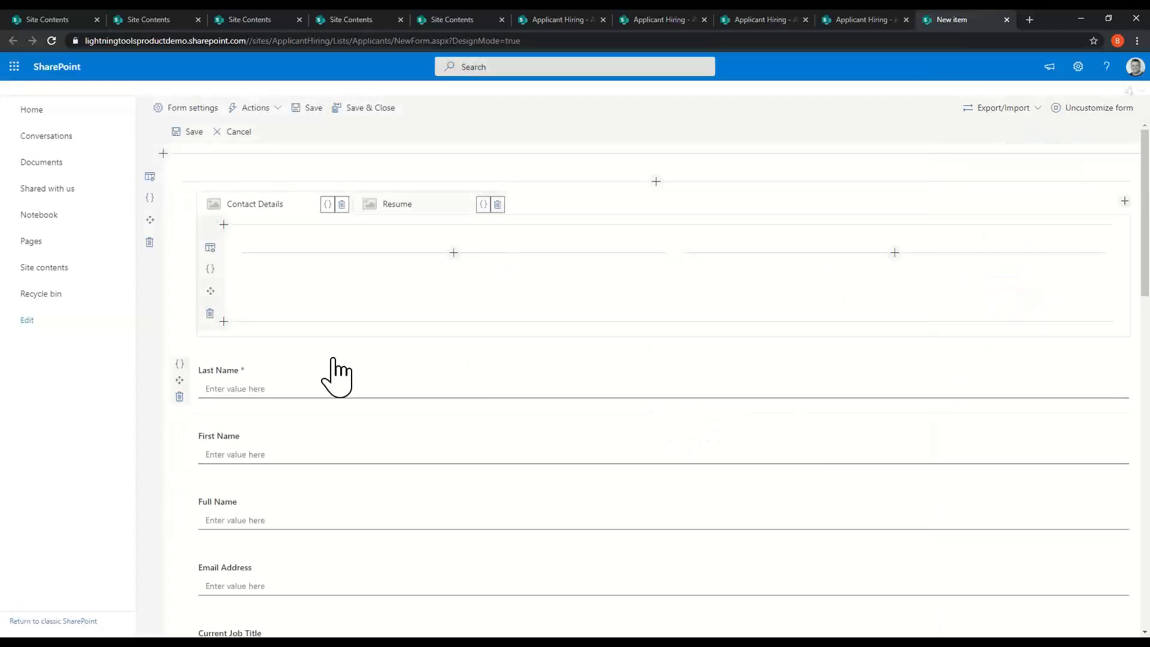
Move Last Name and Full Name into the Contact Details tab's first column, and First Name and Email Address into its second column
left_click_drag(180, 380, 300, 281)
left_click_drag(183, 406, 725, 282)
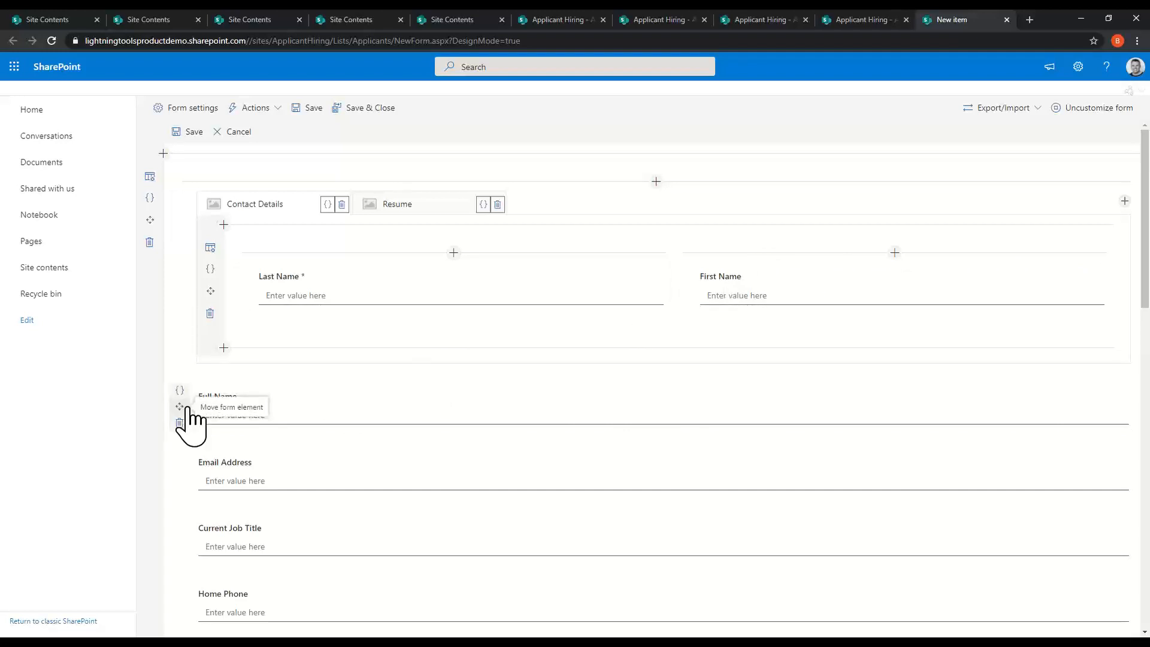
left_click_drag(179, 407, 318, 317)
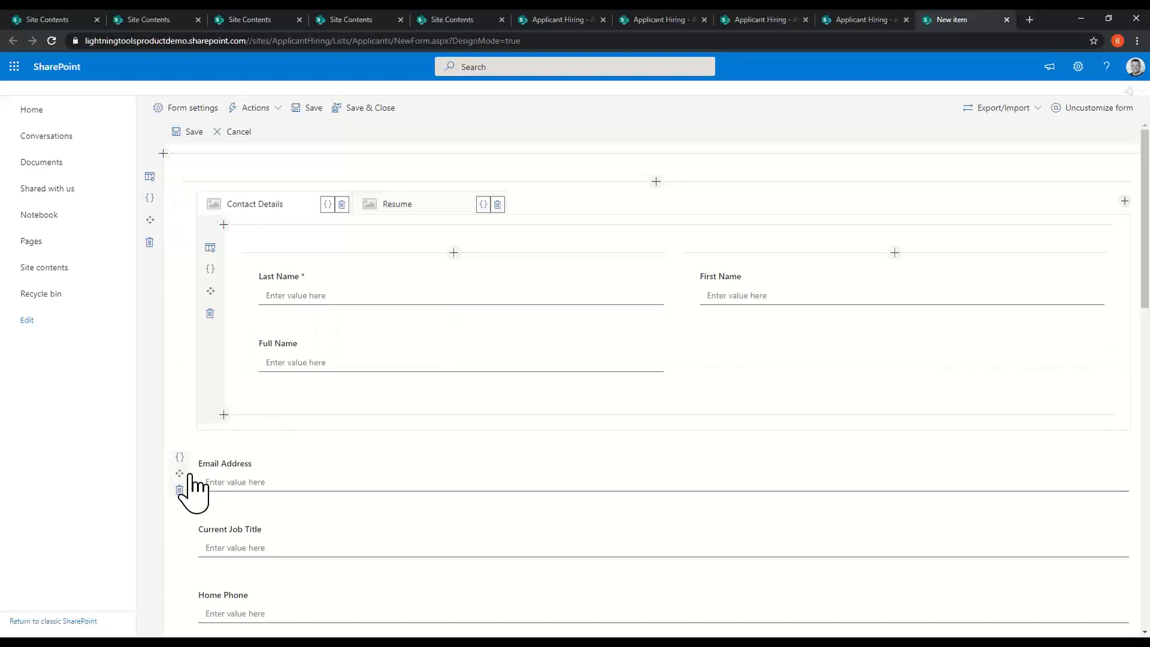
left_click_drag(188, 486, 758, 322)
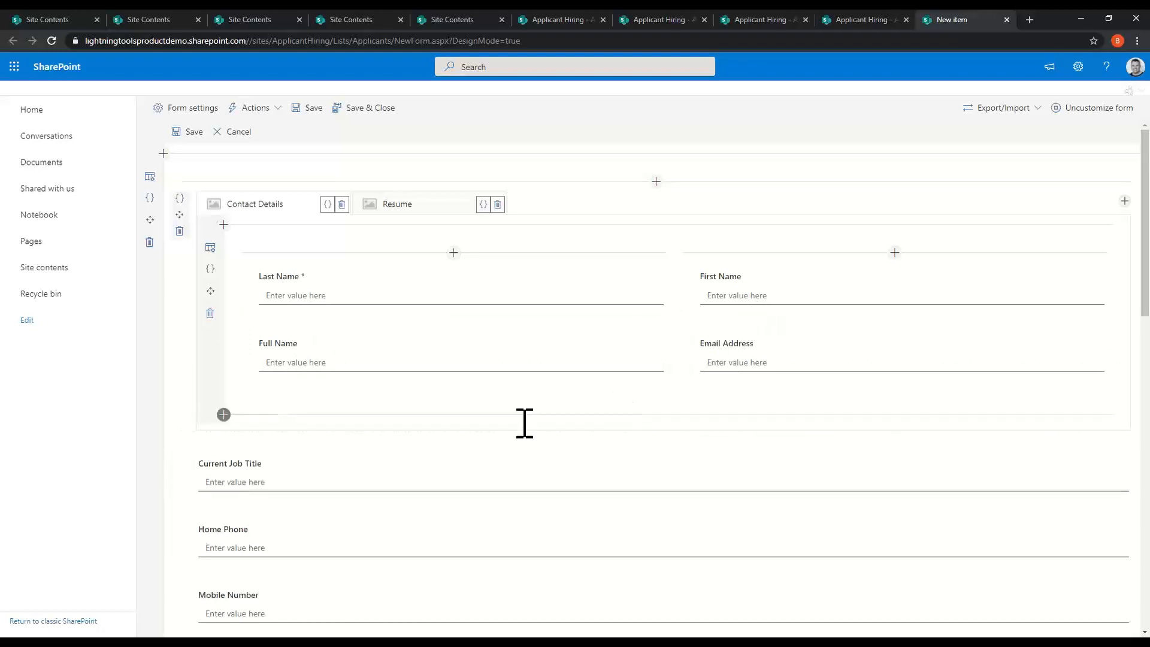
Move Current Job Title and Mobile Number into the Contact Details tab's first column, and Home Phone and Address into the second column
left_click_drag(192, 479, 339, 386)
left_click_drag(179, 540, 740, 389)
scroll(539, 440, "down", 3)
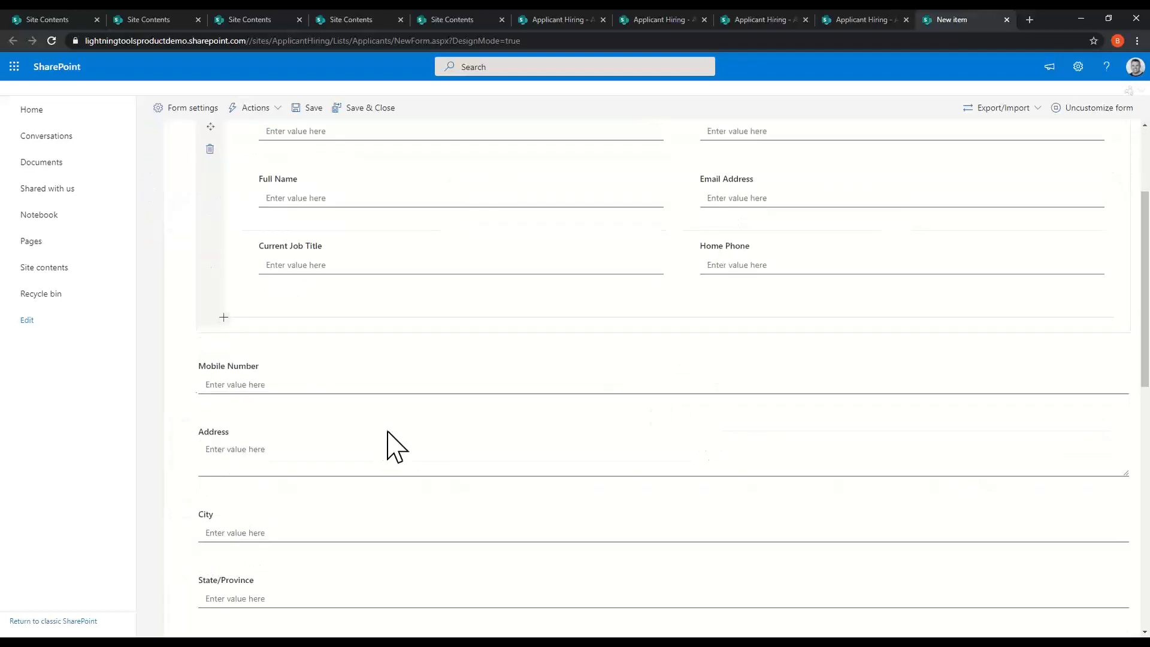
left_click_drag(180, 385, 339, 277)
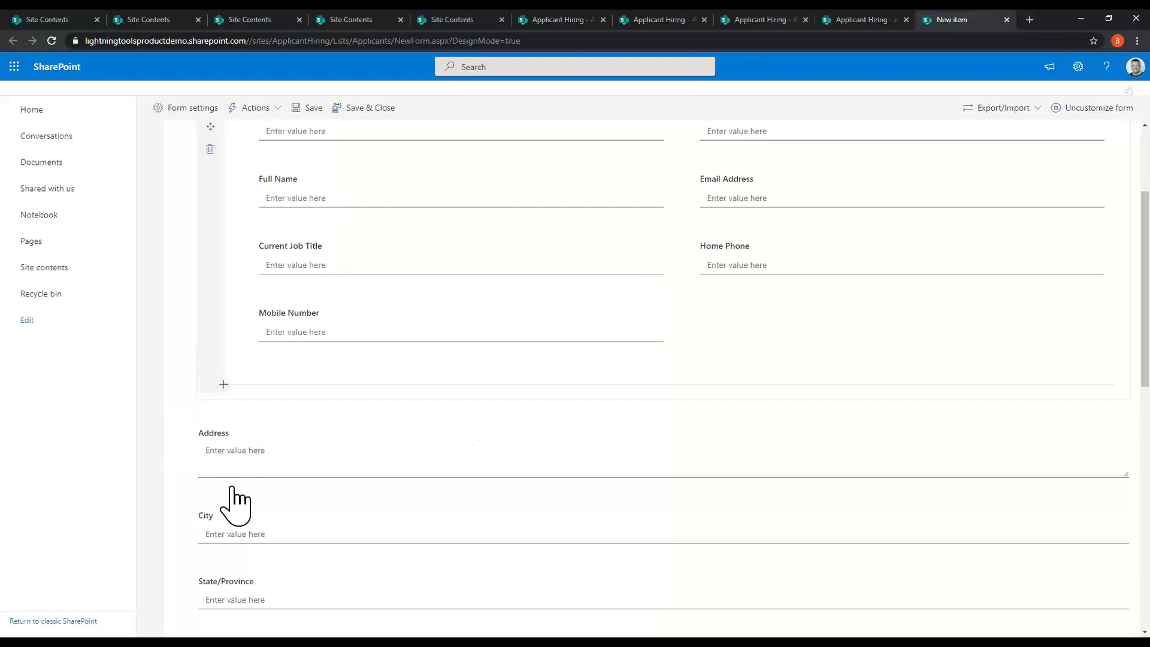
left_click_drag(179, 446, 791, 300)
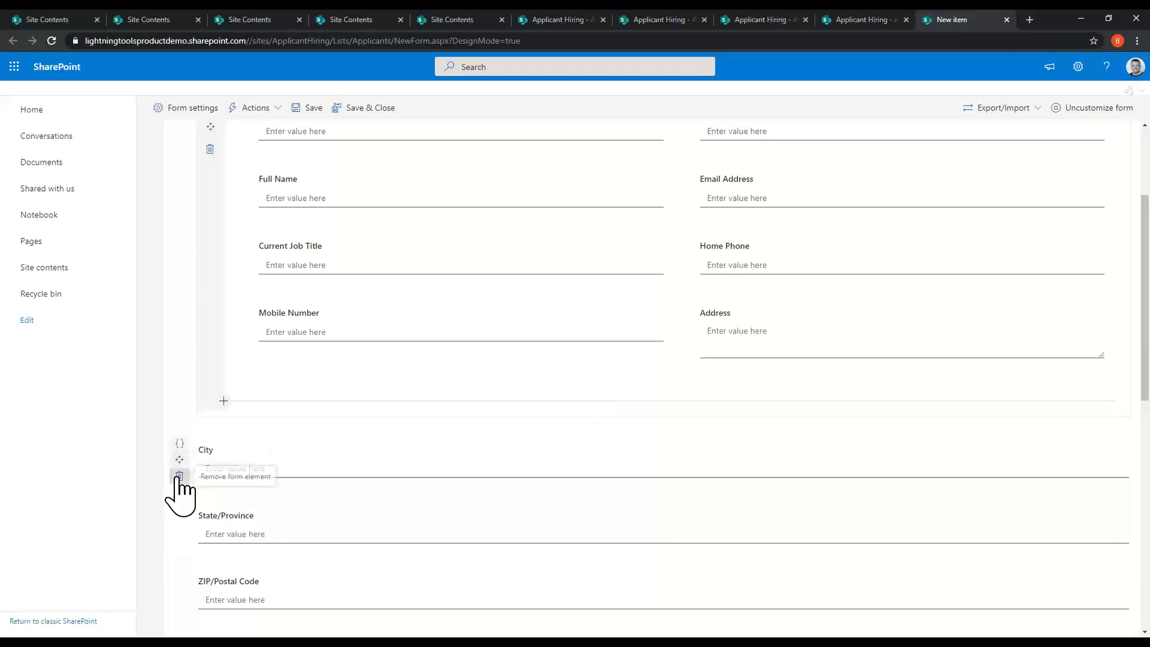
Remove the City, State/Province and ZIP/Postal Code fields from the form, accepting each removal
left_click(178, 476)
left_click(567, 372)
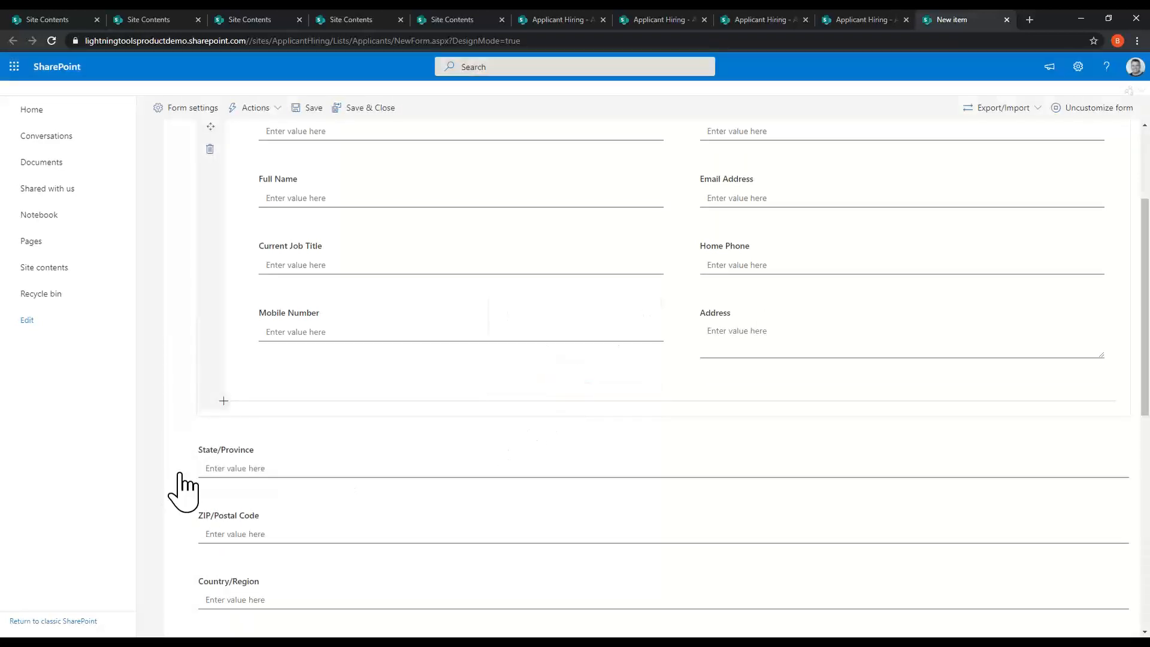
left_click(179, 476)
left_click(587, 371)
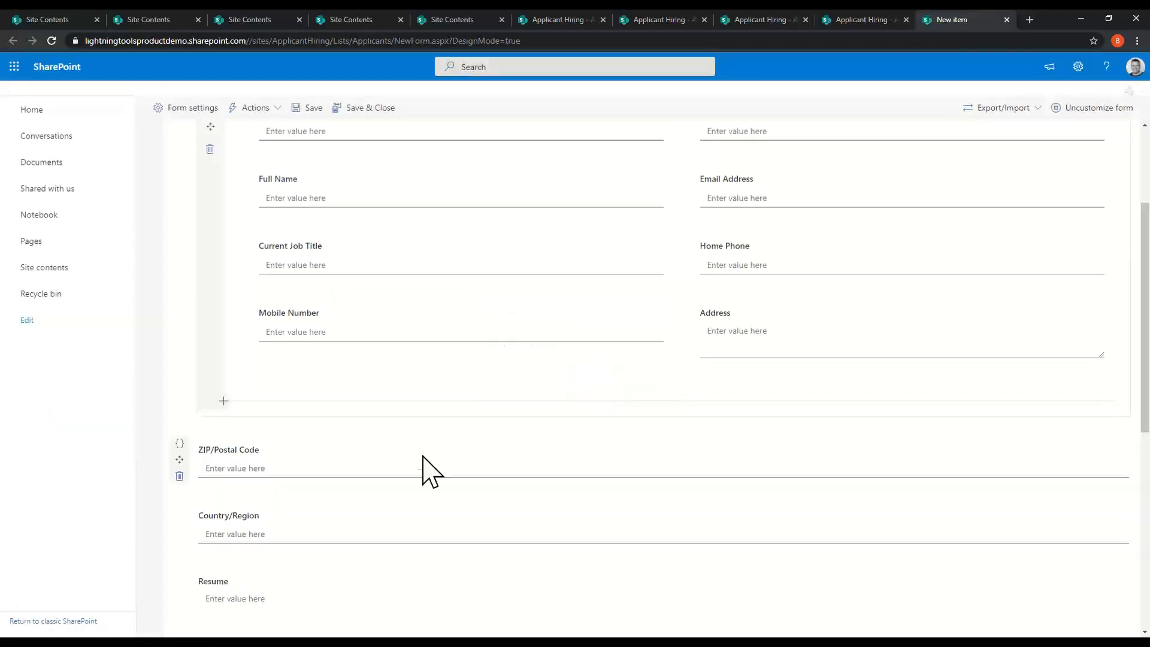
left_click(179, 476)
left_click(587, 378)
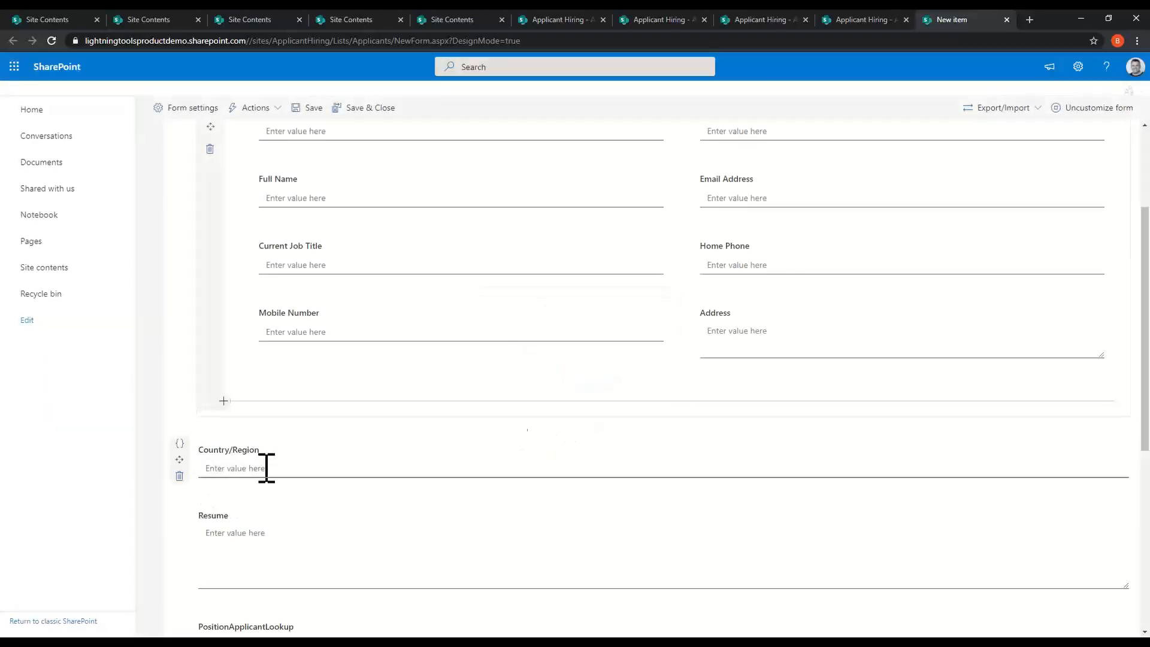
Remove the Country/Region field from the form and move the Resume field into the Resume tab
left_click(179, 476)
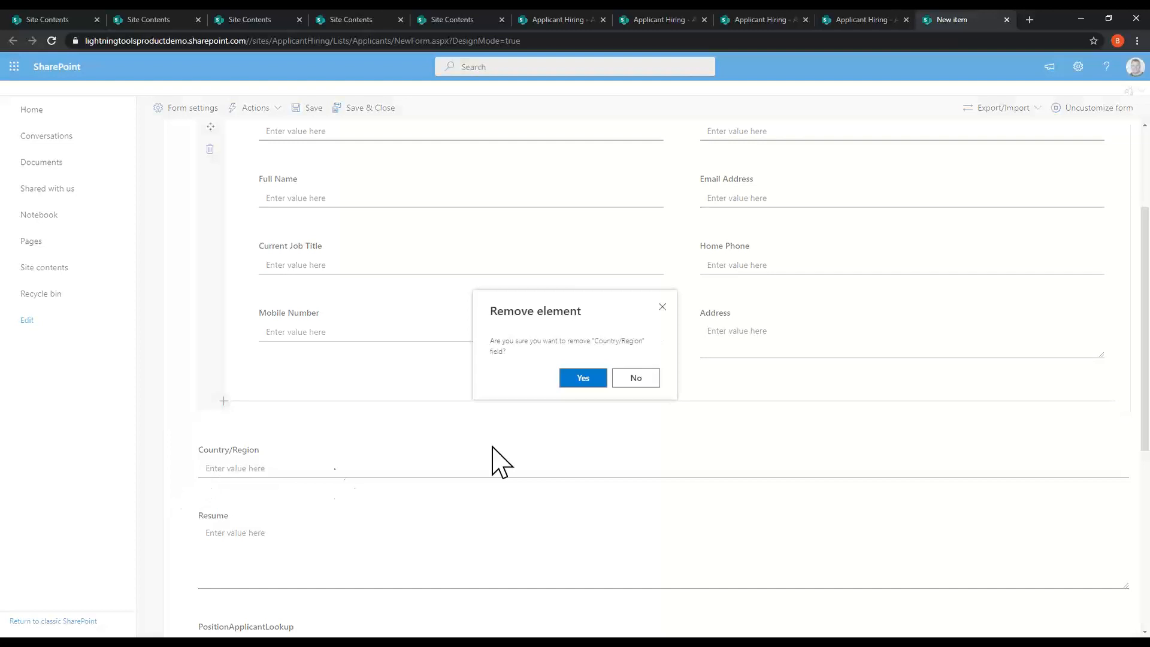
left_click(568, 380)
scroll(562, 371, "up", 3)
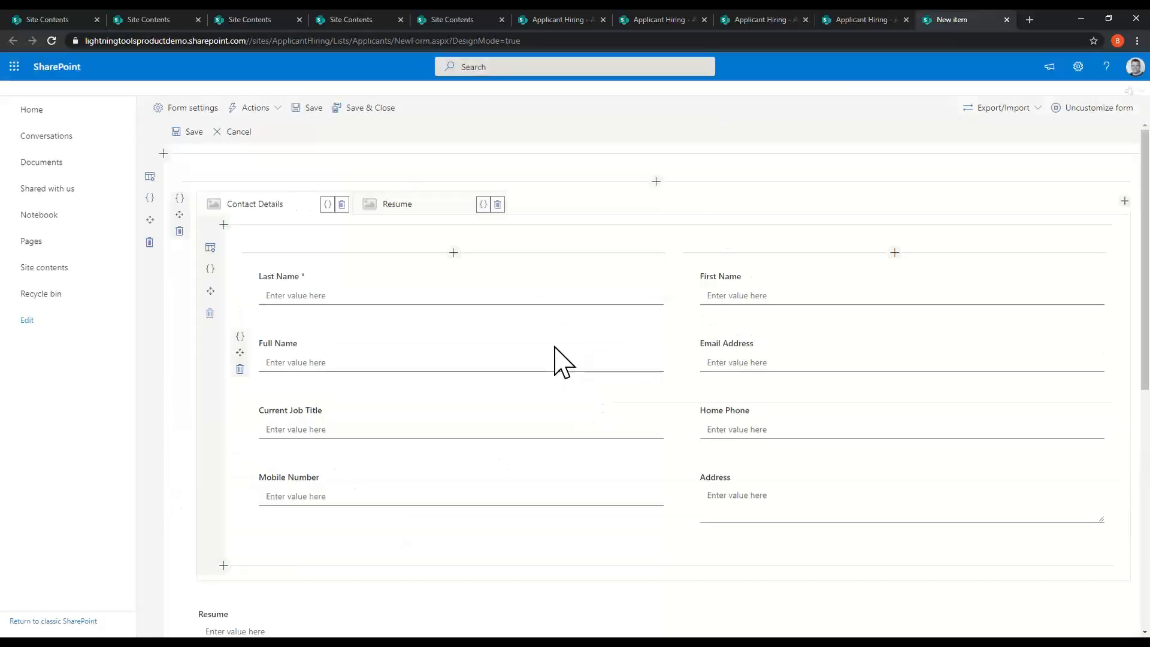
left_click(396, 205)
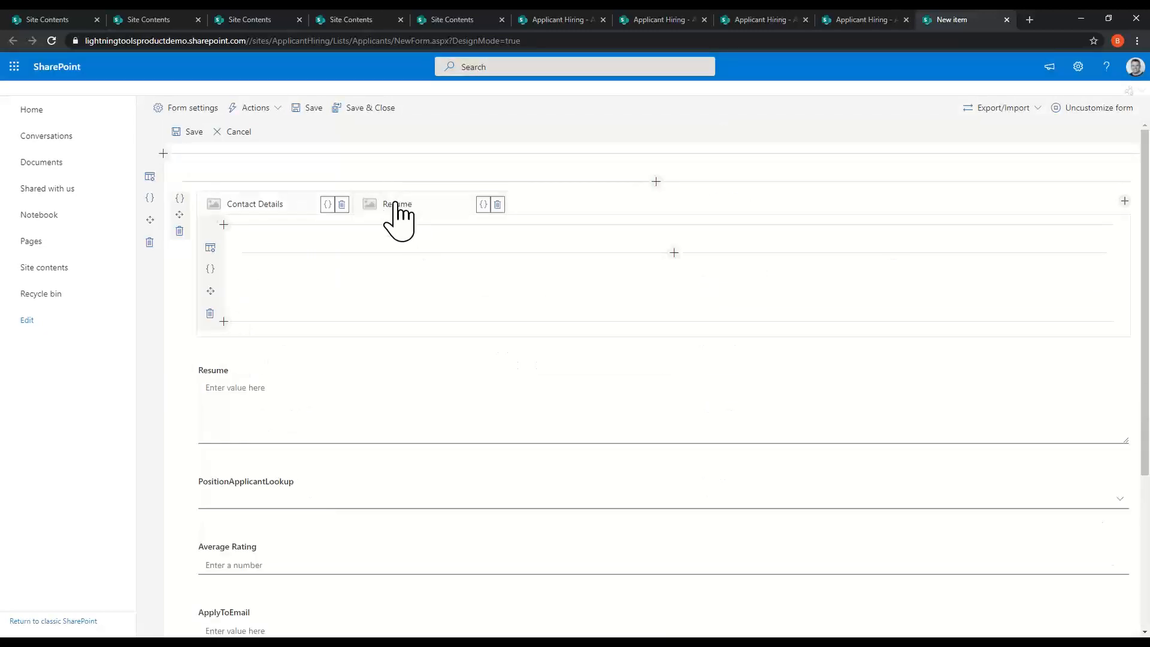
left_click_drag(179, 380, 389, 275)
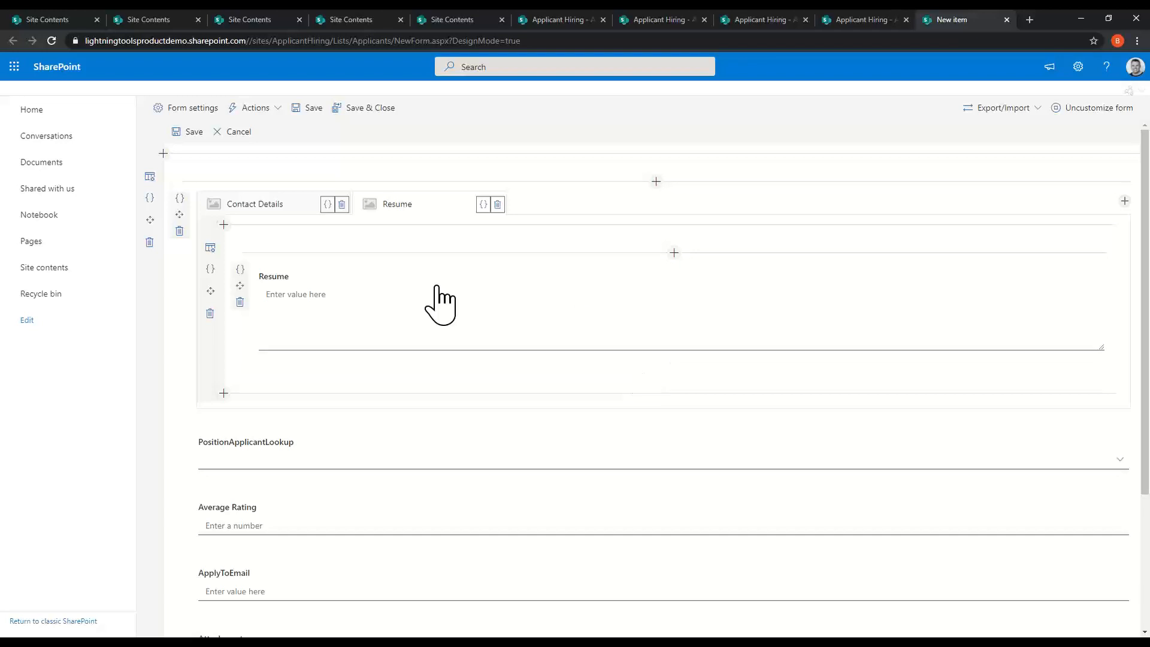
Add a third tab named Hiring after the Resume tab
left_click(258, 204)
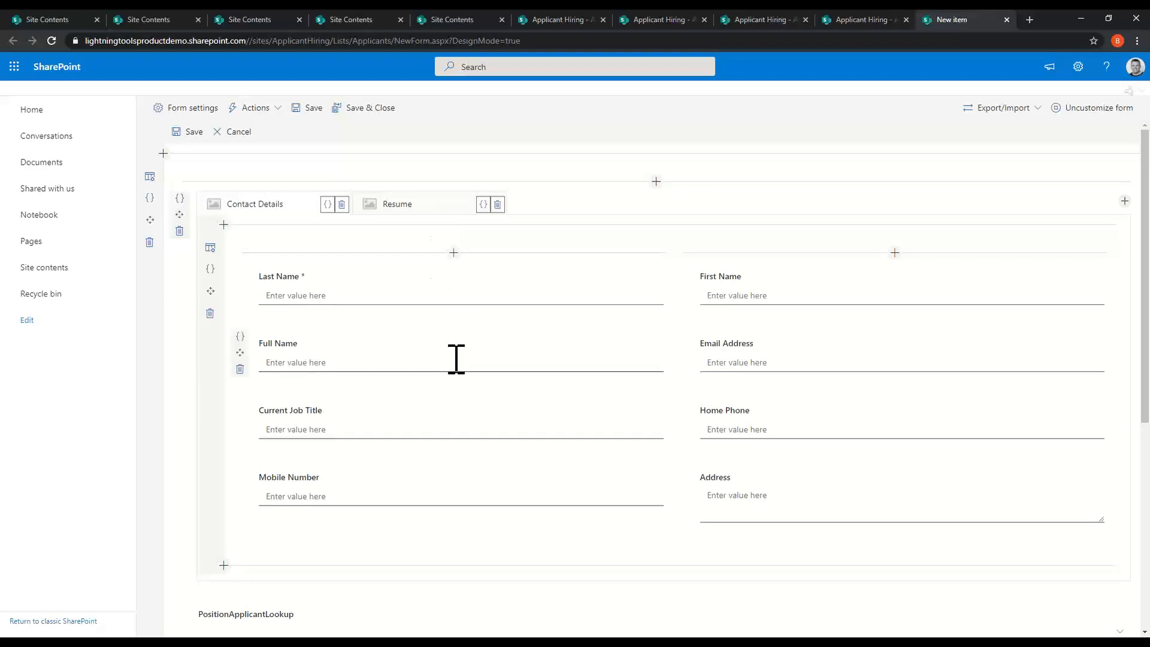
scroll(455, 360, "down", 5)
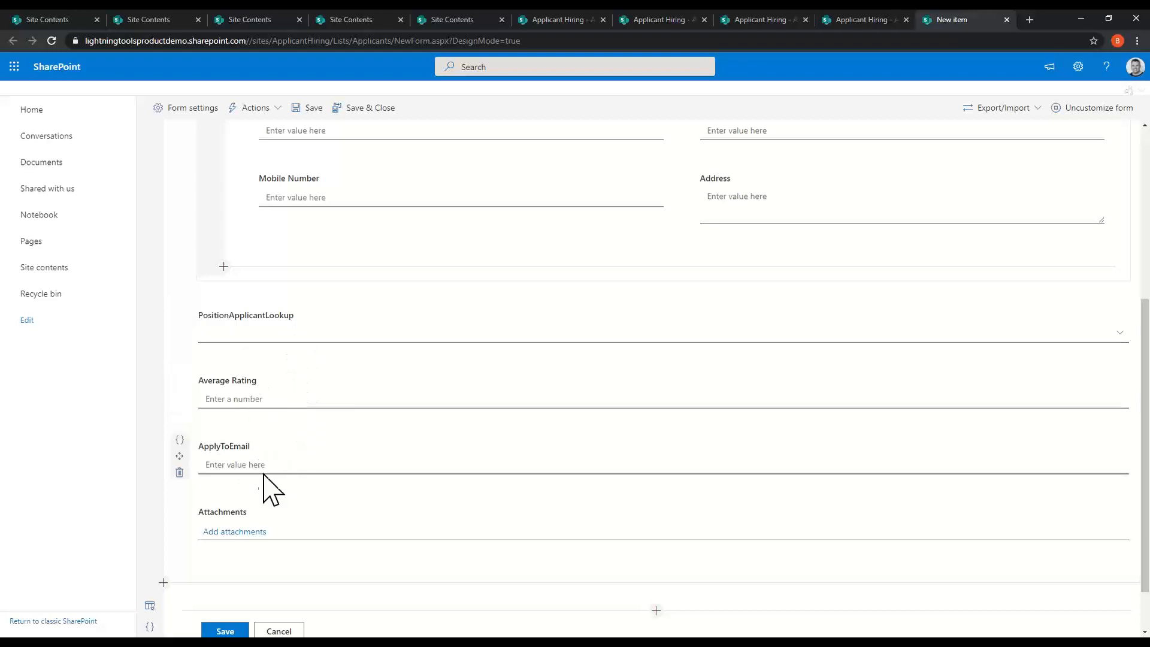
scroll(420, 406, "up", 1)
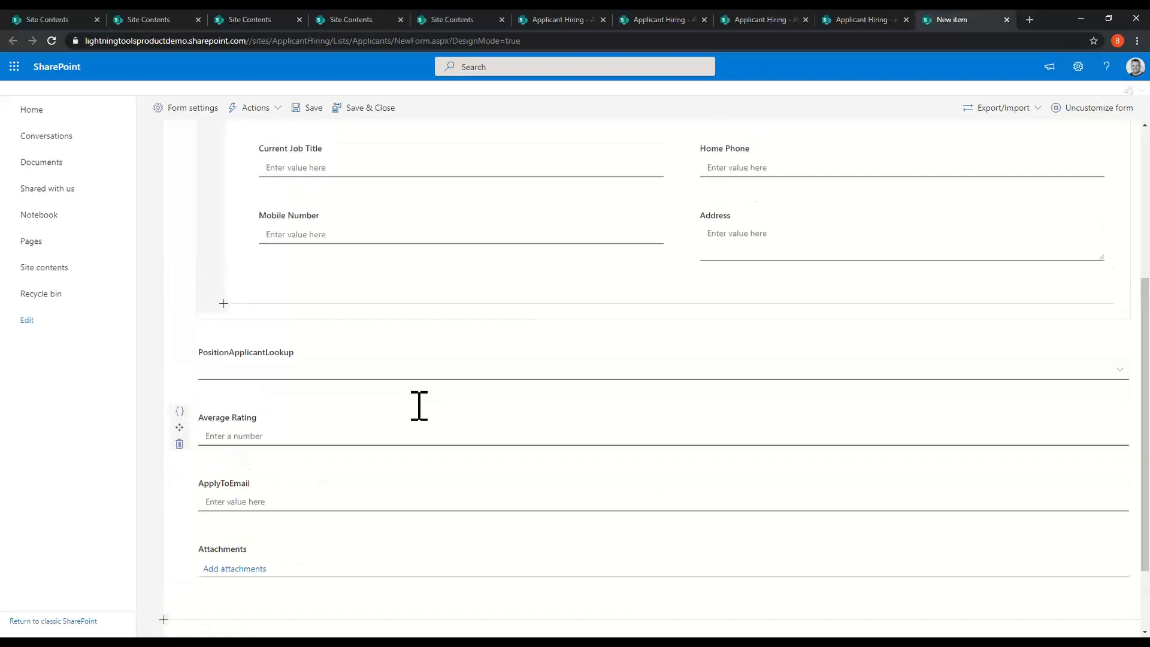
scroll(420, 406, "up", 5)
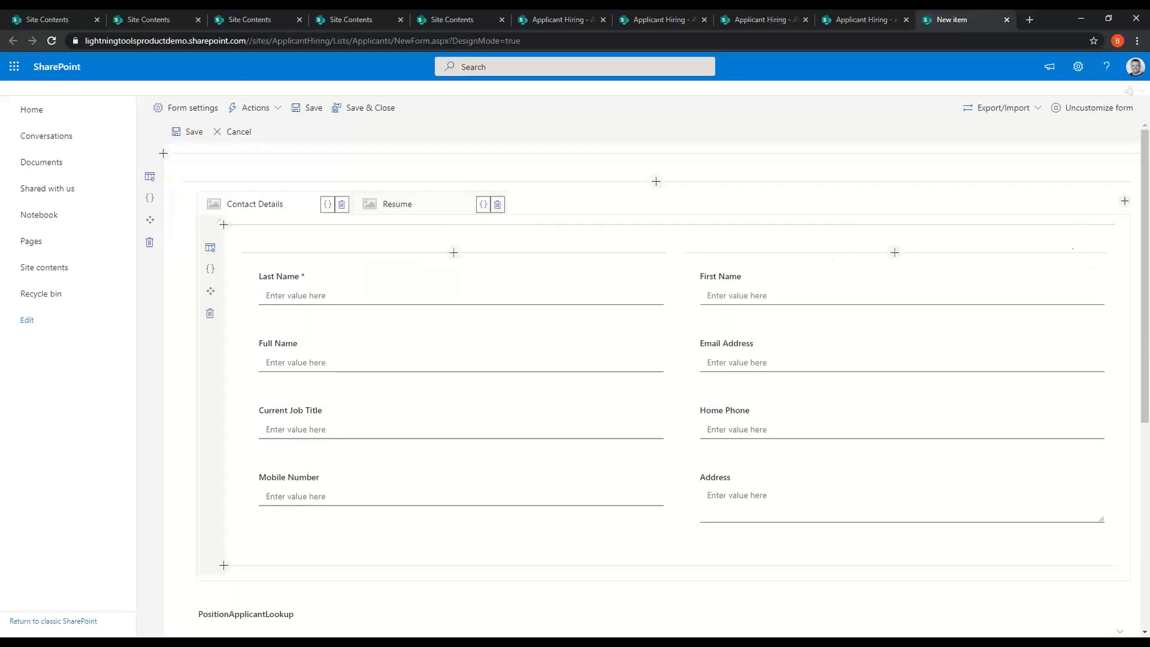
left_click(1124, 201)
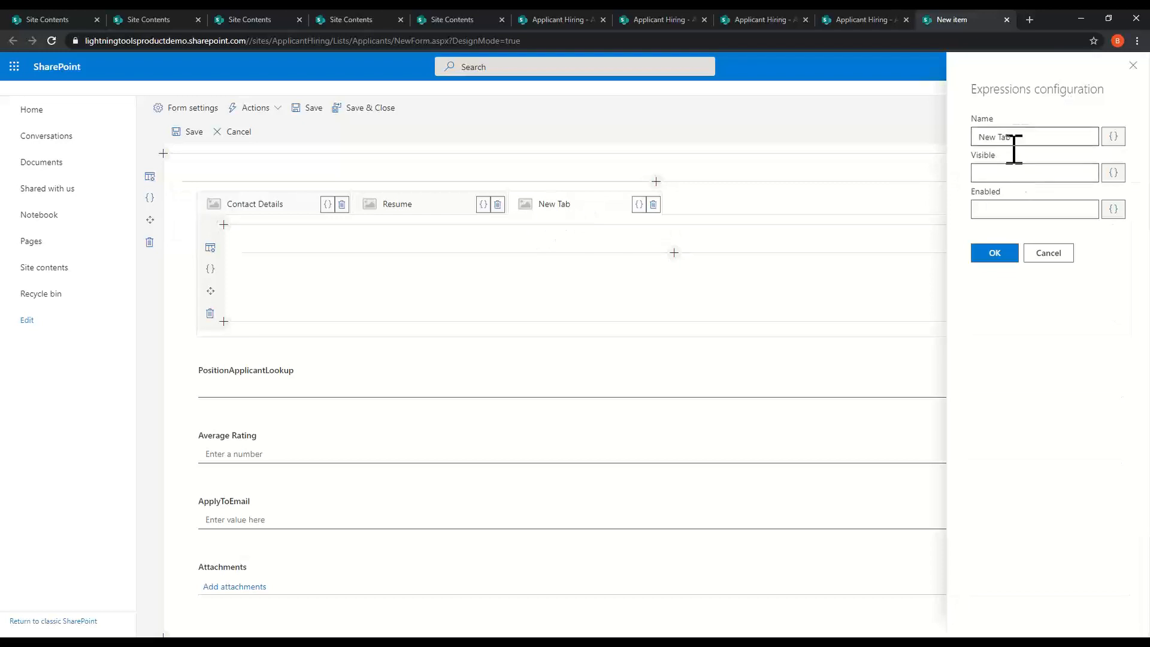
left_click_drag(1012, 139, 934, 150)
left_click(994, 253)
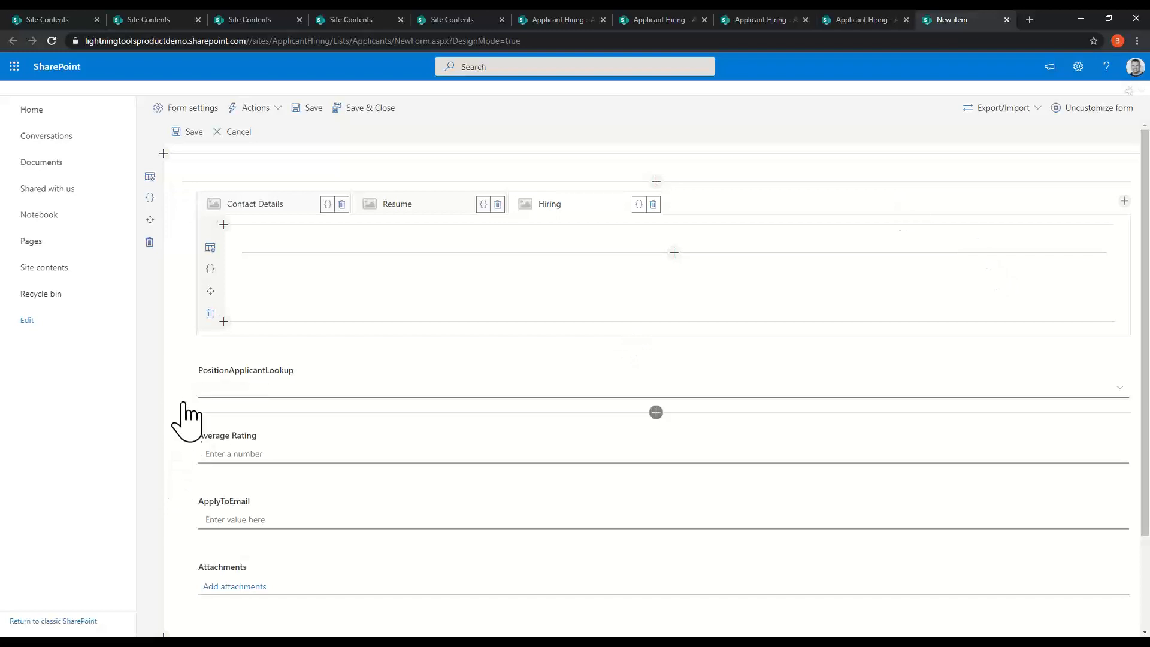
Move Average Rating and ApplyToEmail into the Hiring tab, and remove the Attachments field from the form
left_click_drag(179, 395, 375, 274)
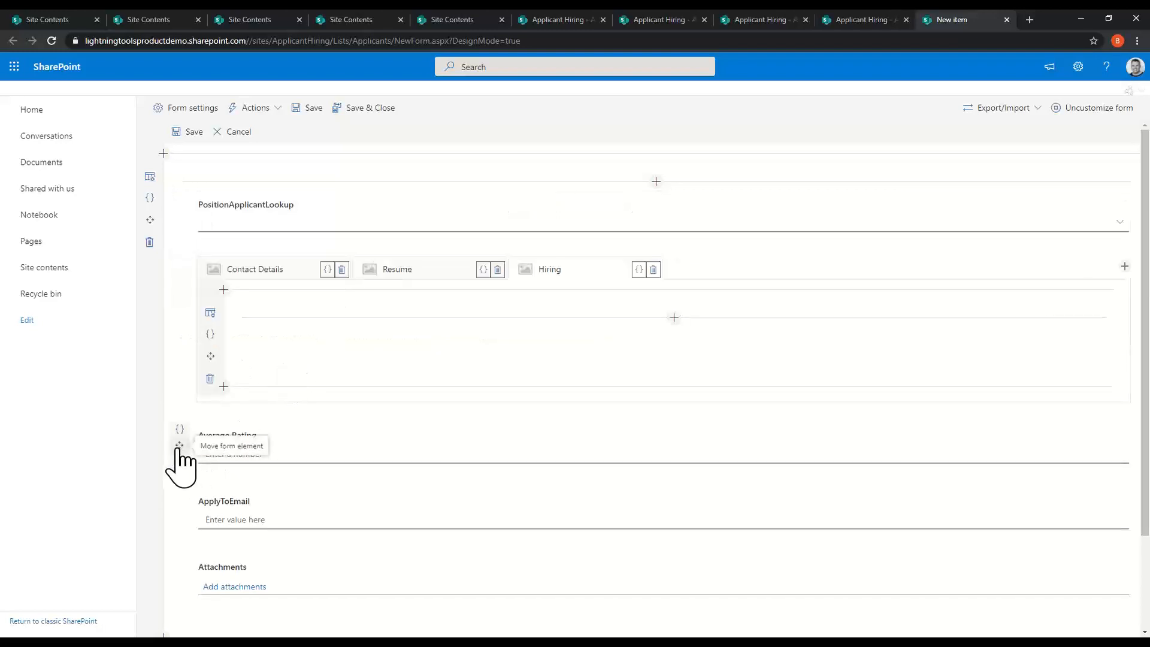
left_click_drag(180, 453, 367, 359)
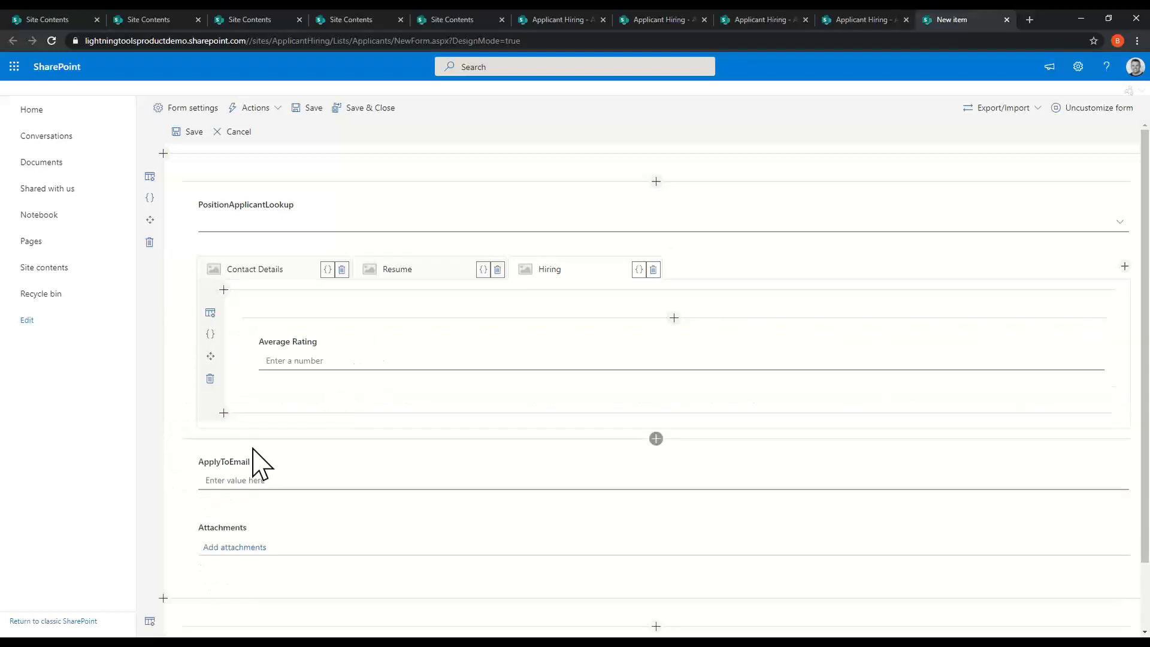
left_click_drag(183, 493, 308, 407)
left_click(180, 554)
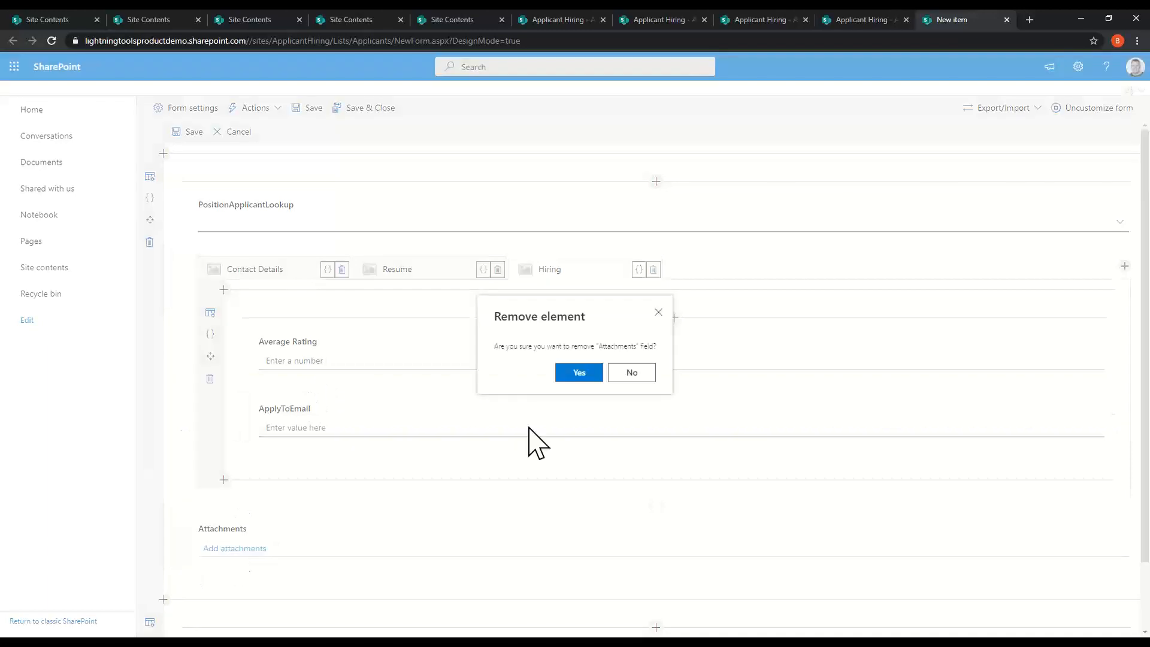
left_click(579, 372)
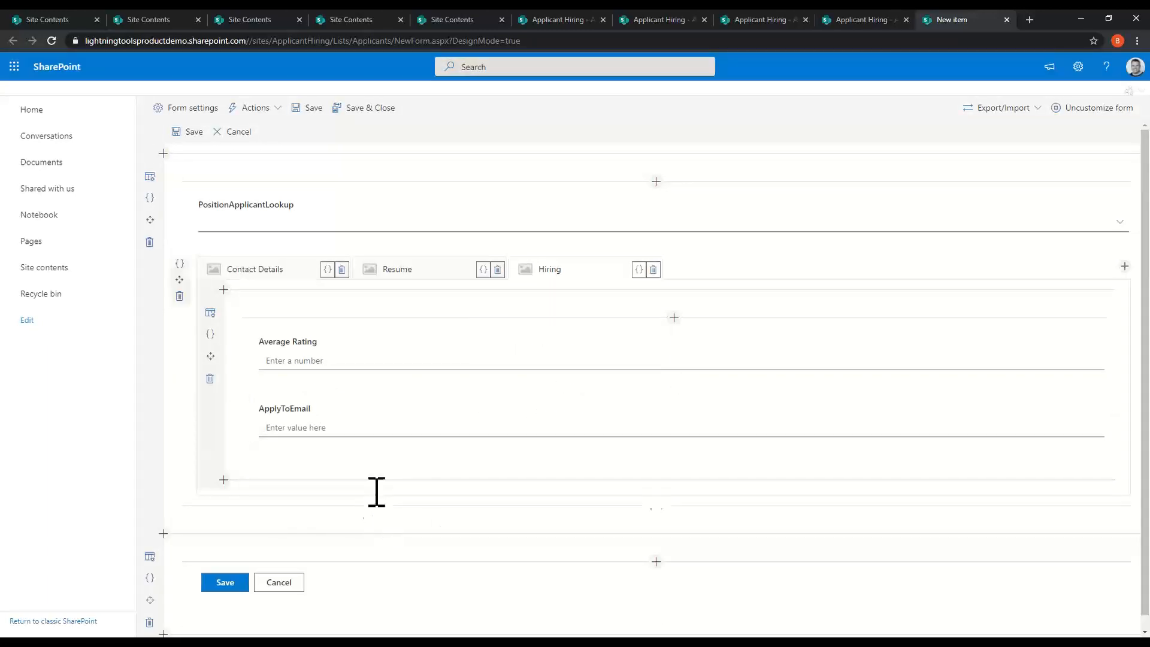
Add the PositionApplicantLookup field at the start of the Hiring tab and remove its duplicate above the tabs
left_click(674, 317)
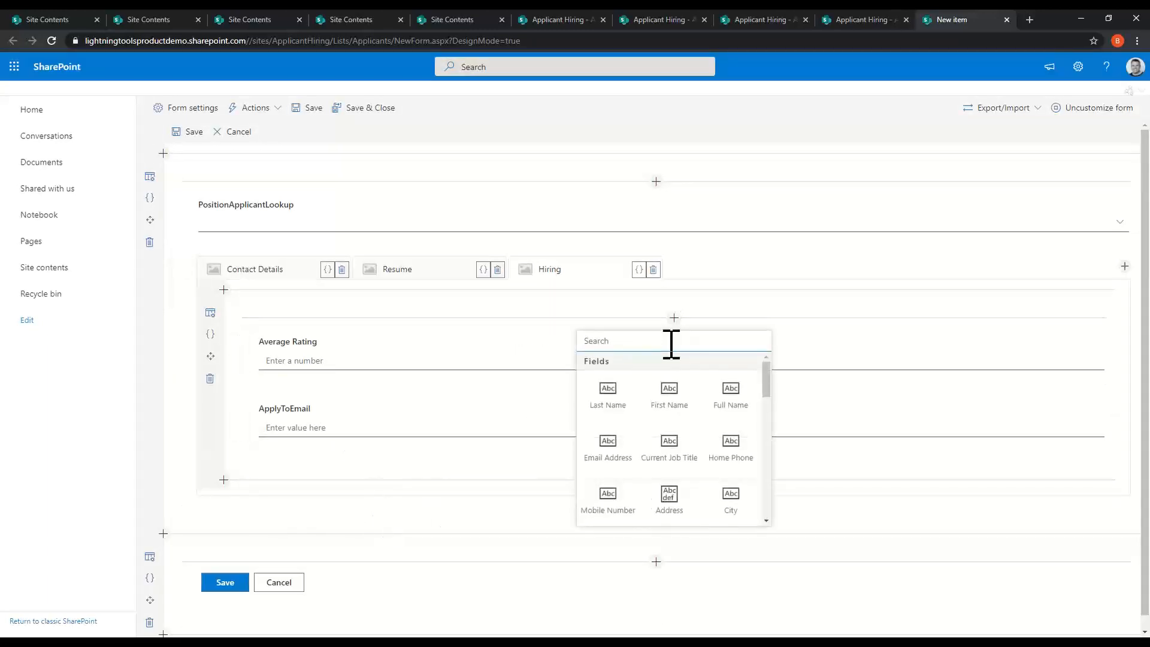
left_click_drag(767, 395, 762, 432)
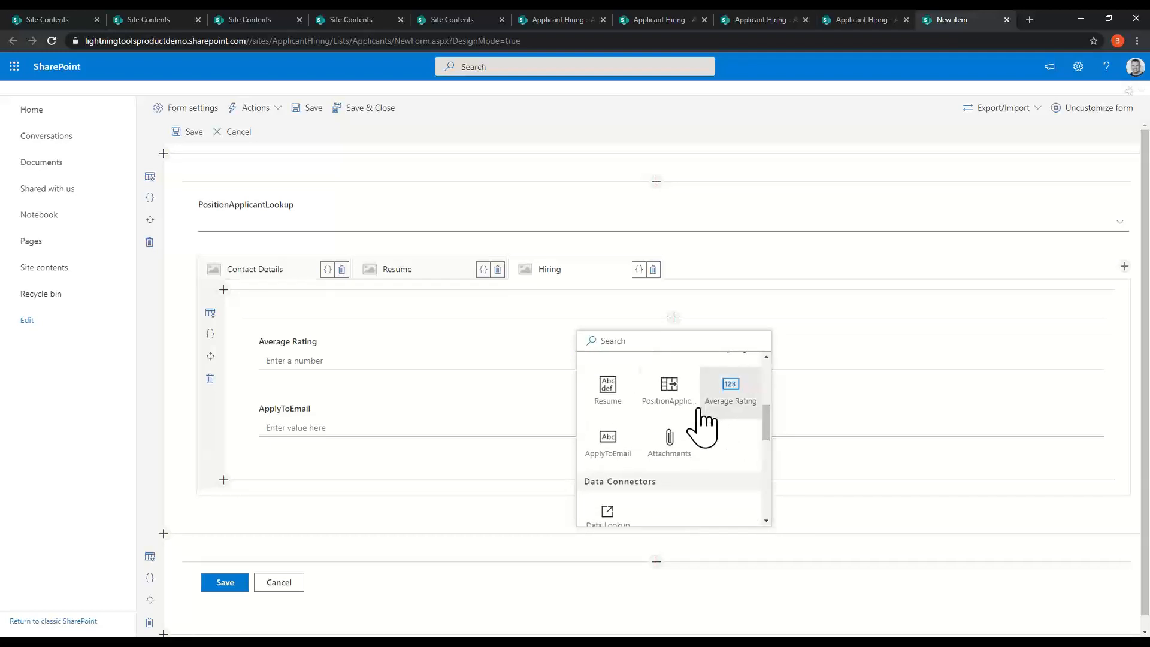
left_click(669, 389)
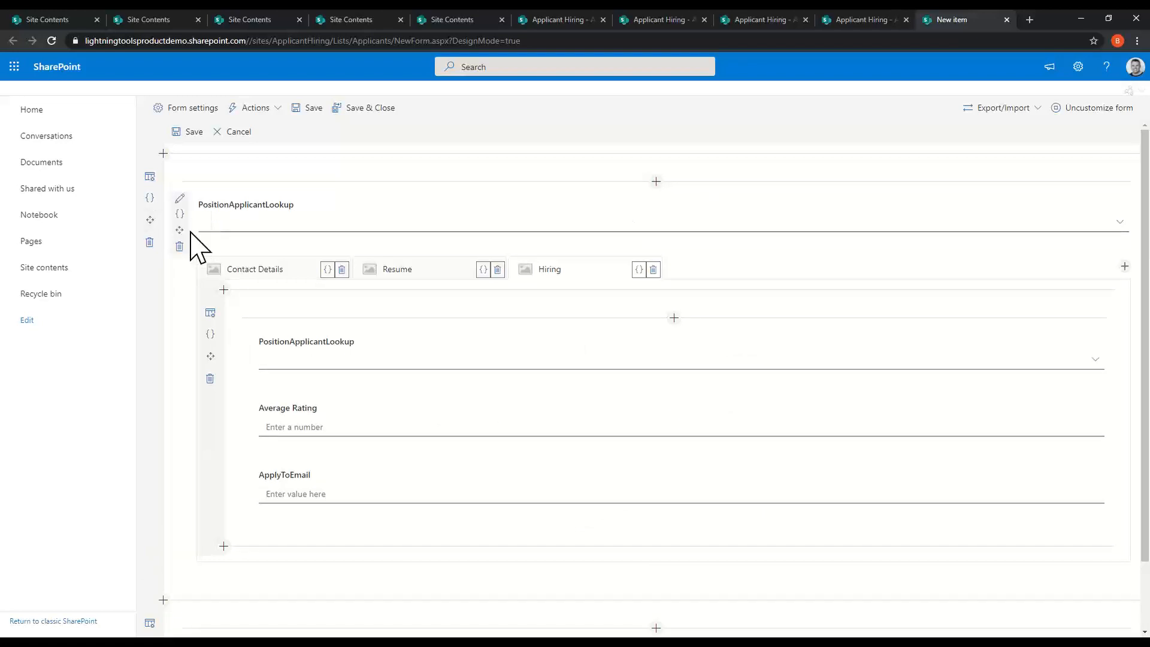
left_click(179, 246)
left_click(569, 378)
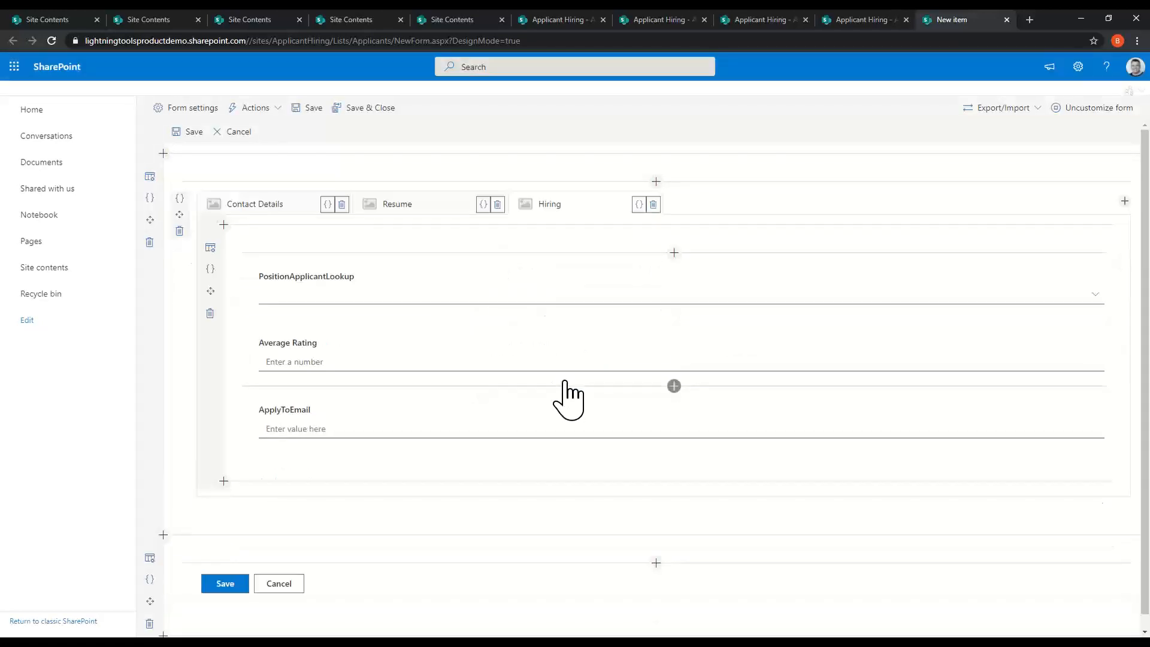
Make Contact Details the active tab, and save and close the customized Applicants form
left_click(639, 205)
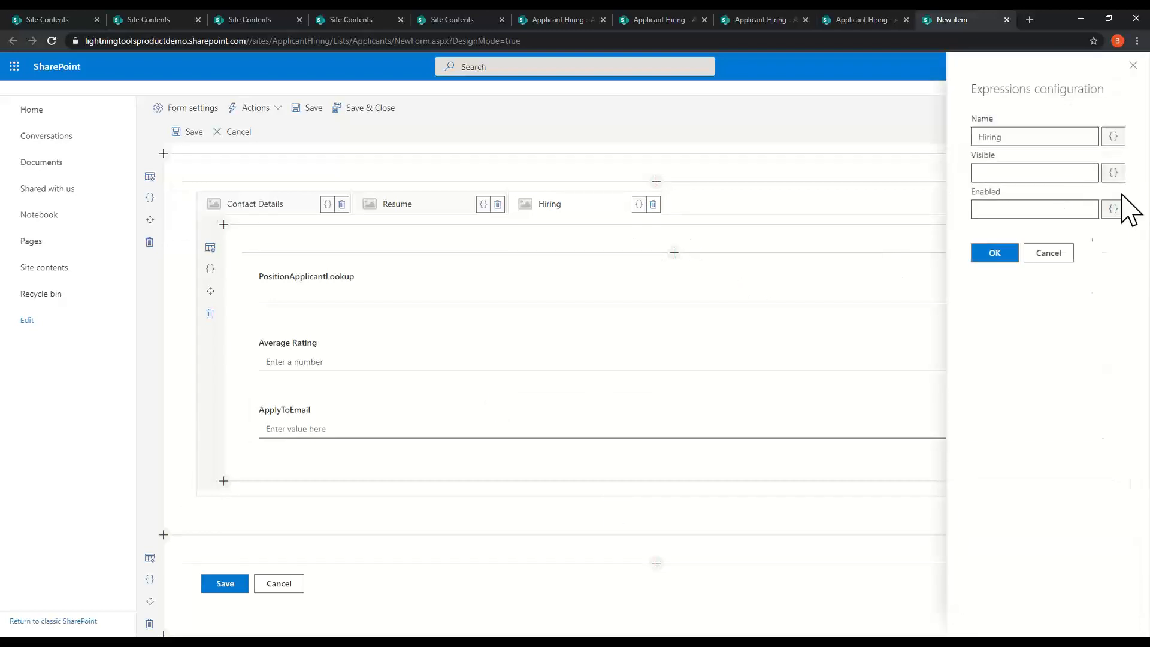
left_click(1049, 254)
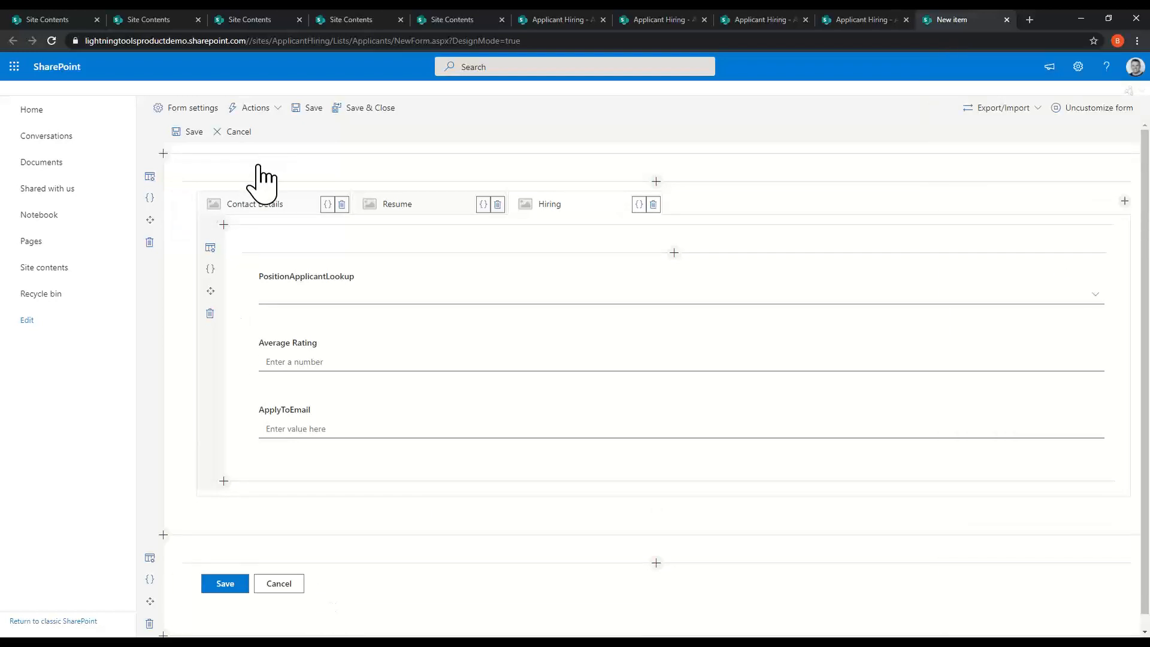
left_click(259, 204)
left_click(360, 108)
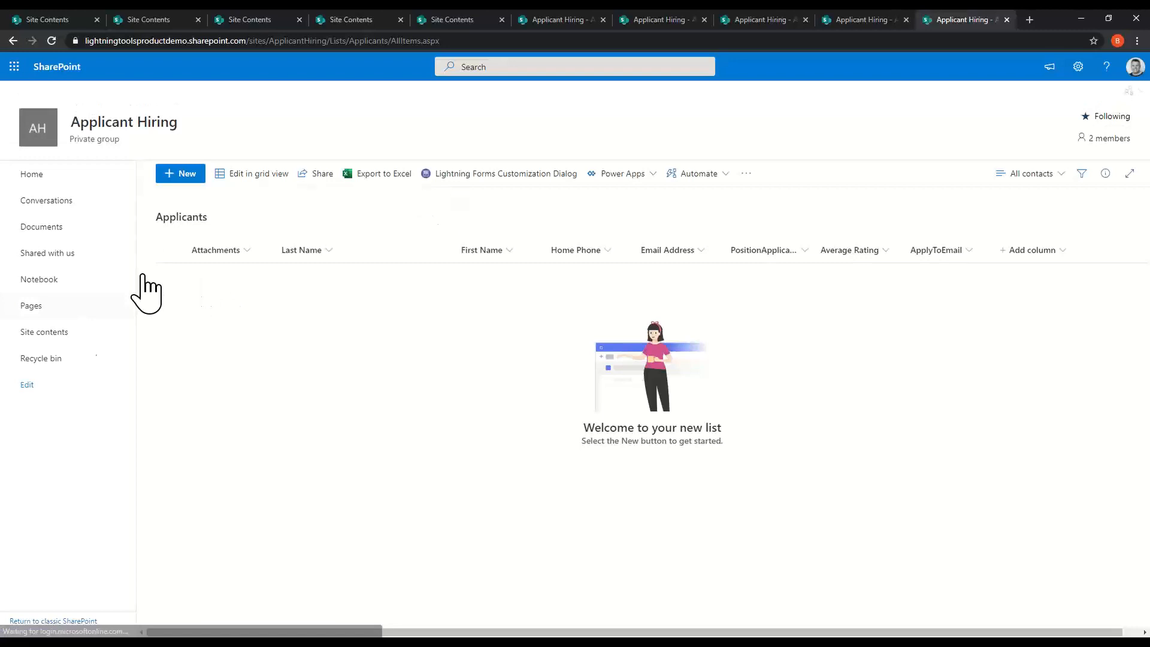
Start an application from the Sales Manager item in the Available Positions list and check the Hiring tab's fields
left_click(75, 333)
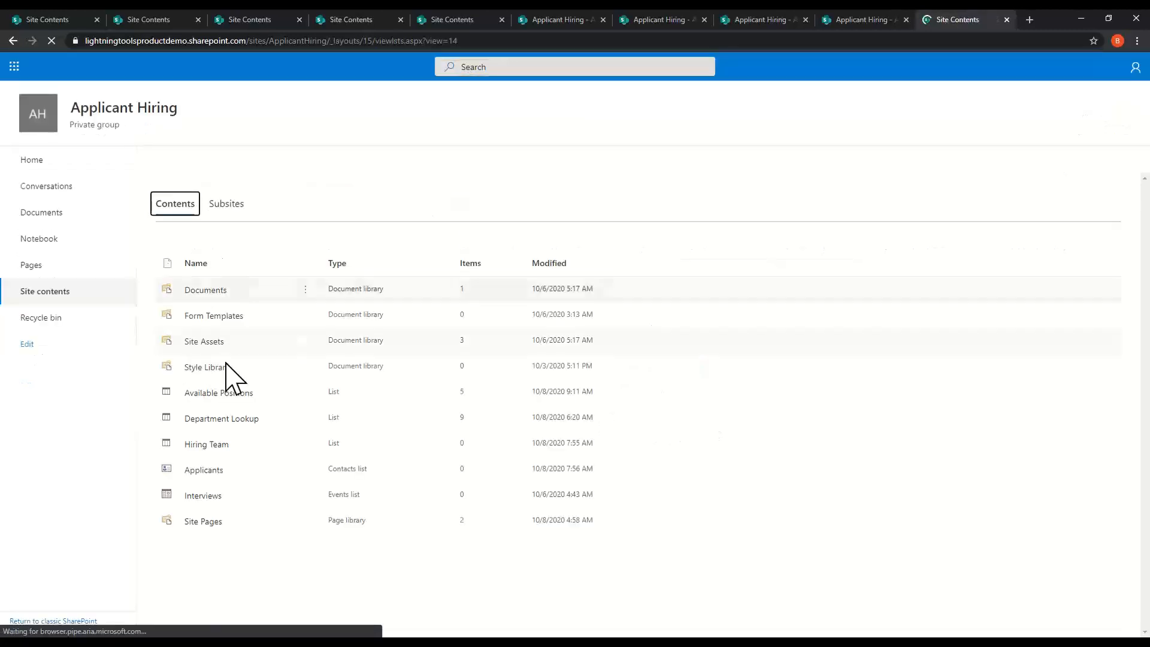
left_click(220, 413)
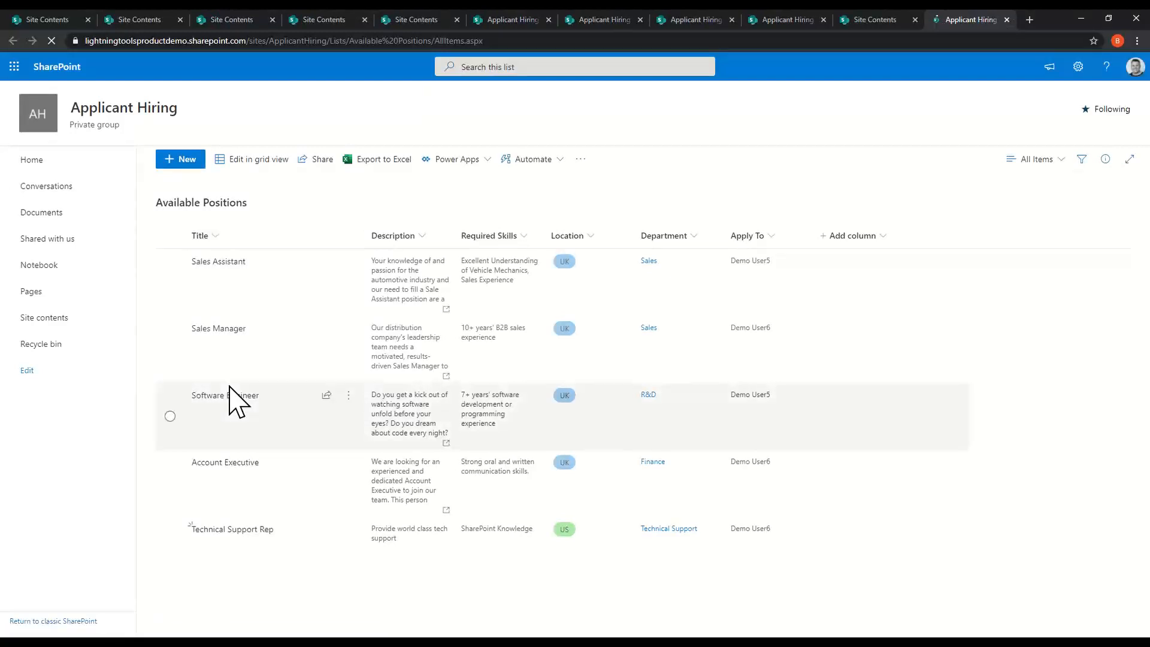
left_click(211, 344)
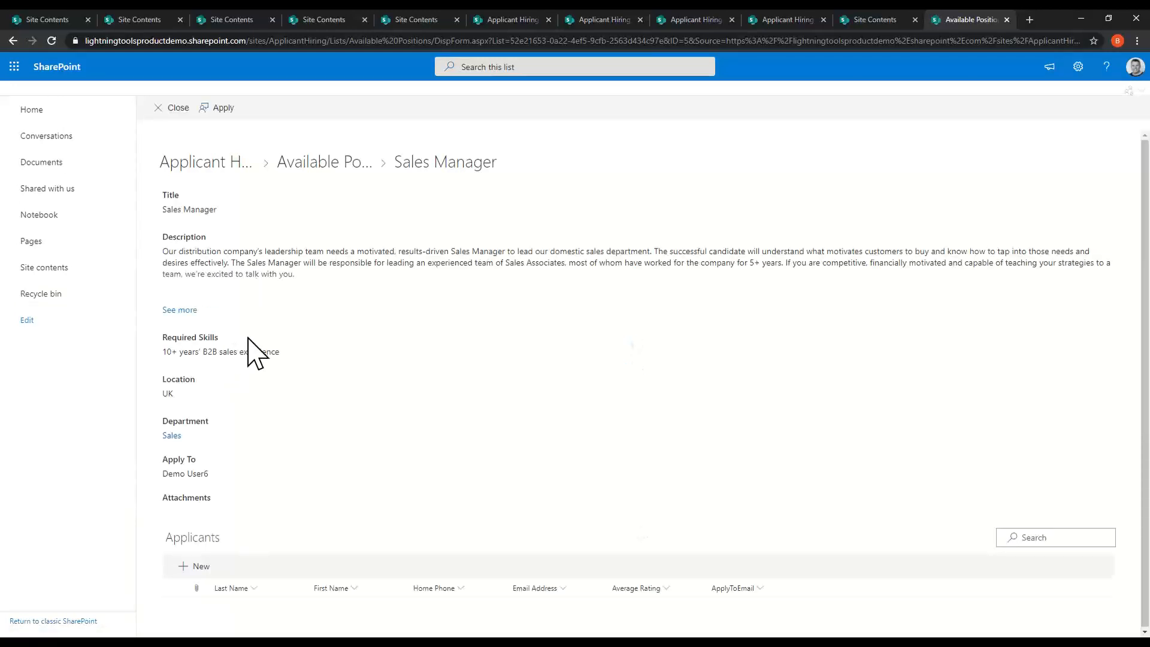
left_click(222, 108)
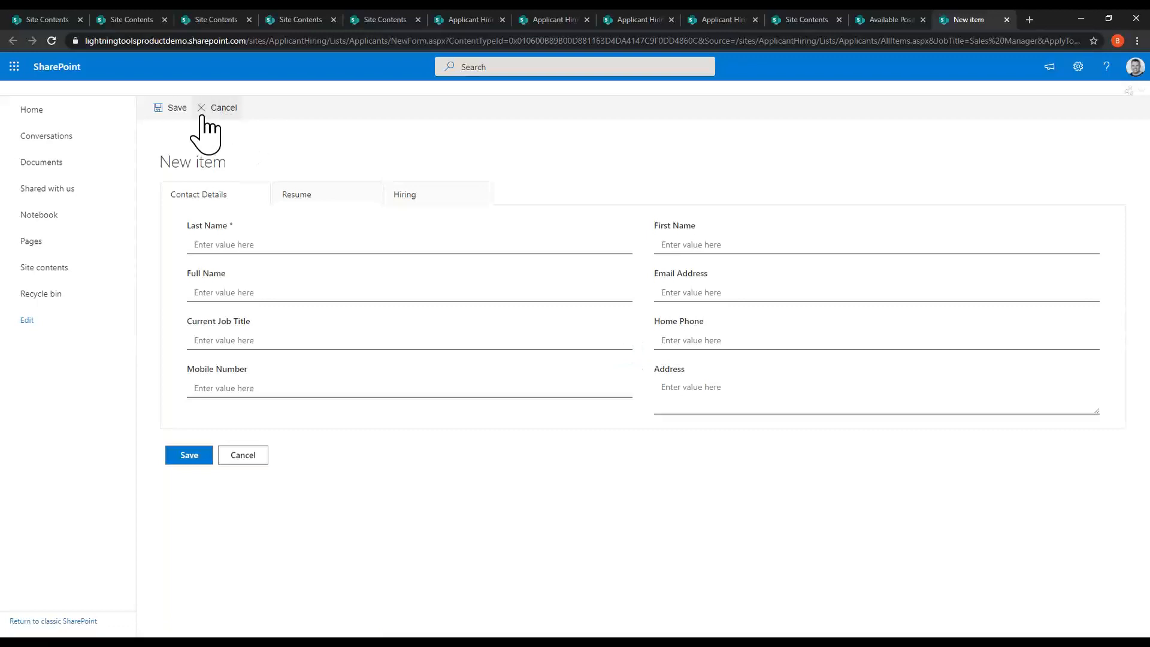
left_click(405, 204)
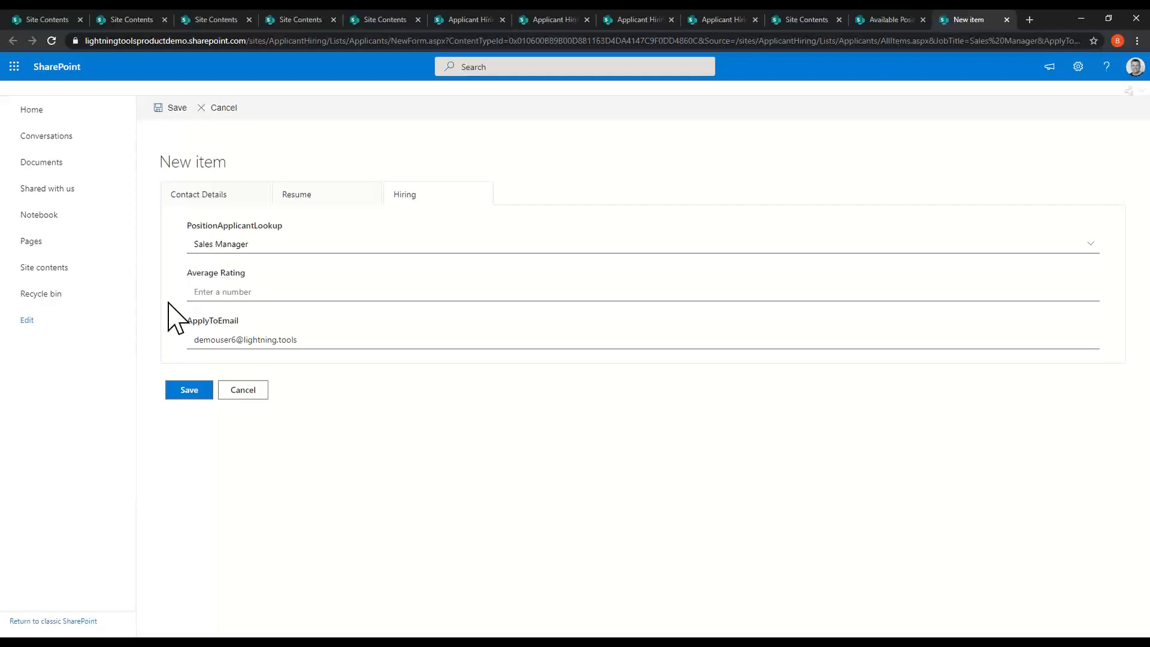
Fill in the applicant's last name, first name, full name and email address under Contact Details, and save the application
left_click(207, 194)
left_click(244, 245)
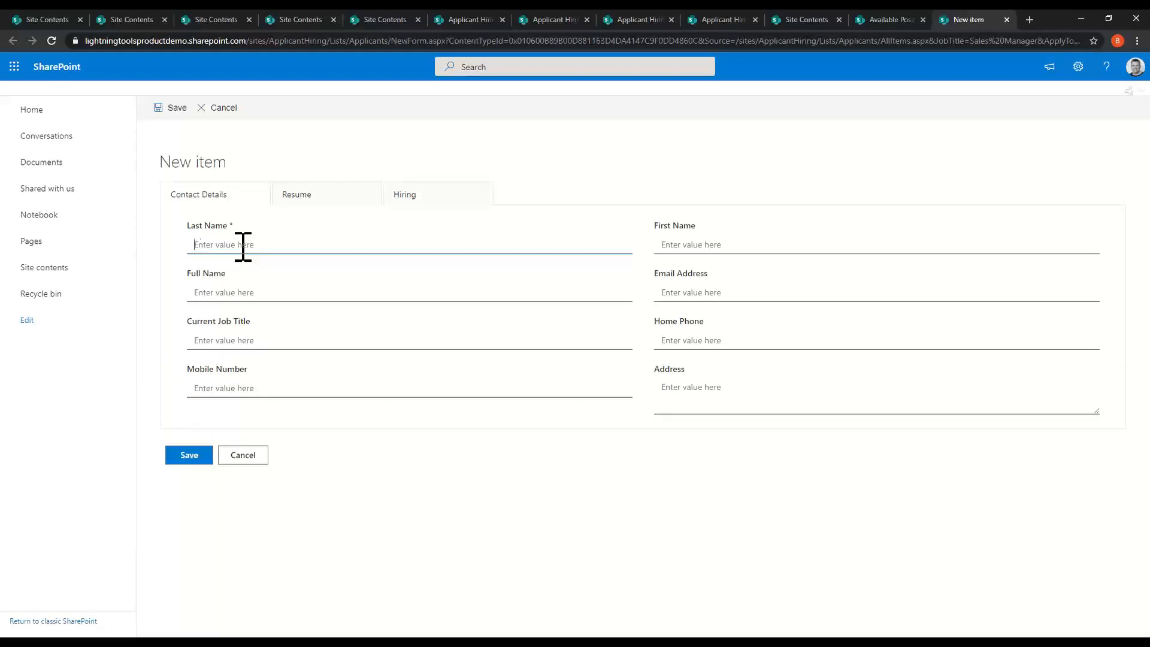
left_click(745, 244)
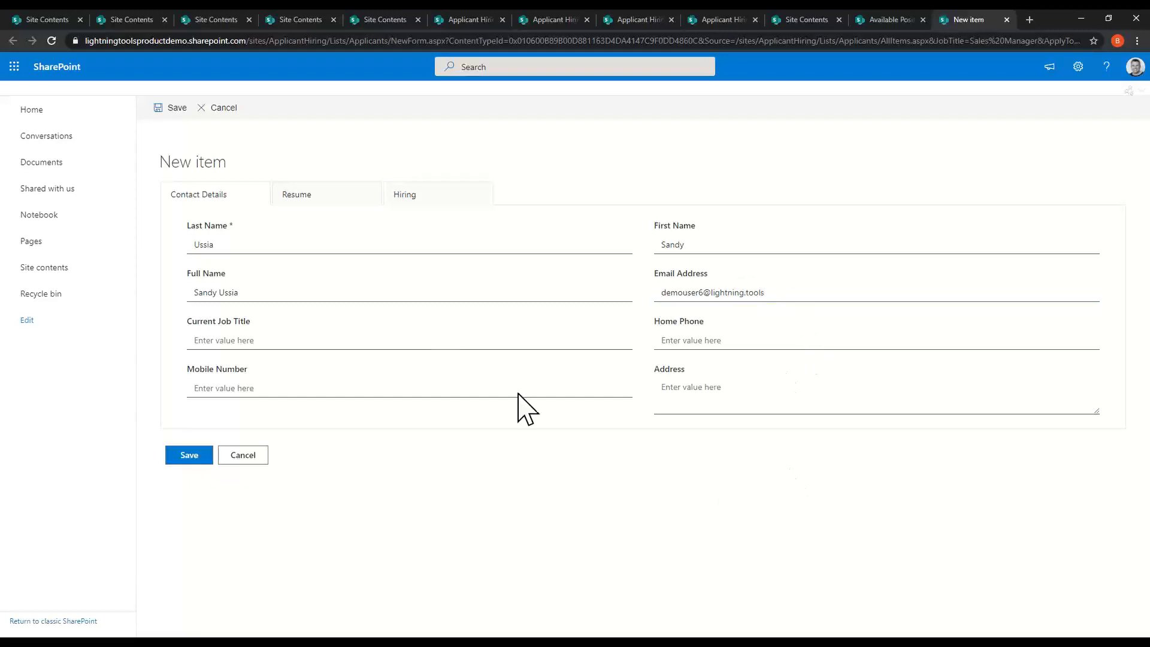
left_click(301, 200)
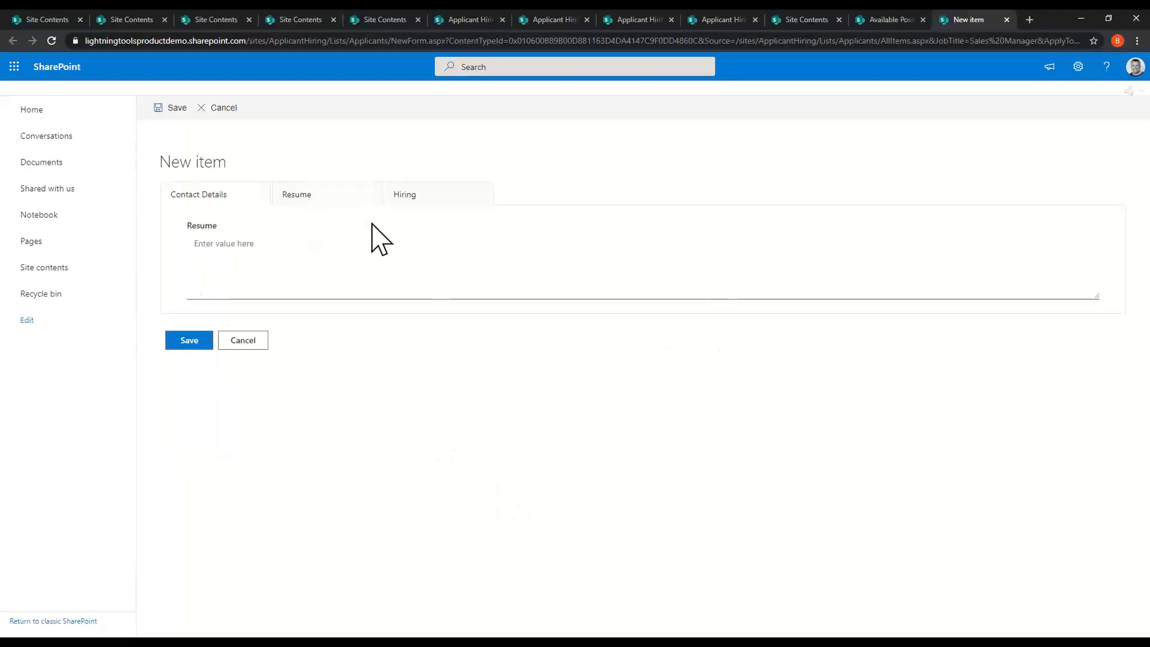
left_click(208, 198)
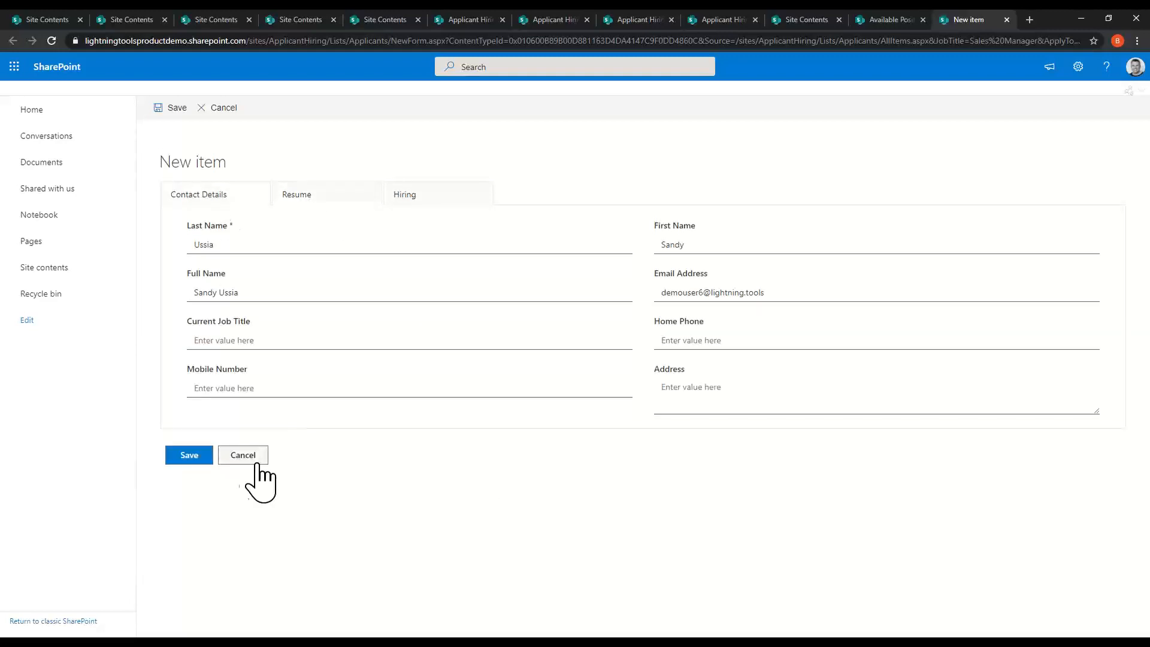
left_click(177, 463)
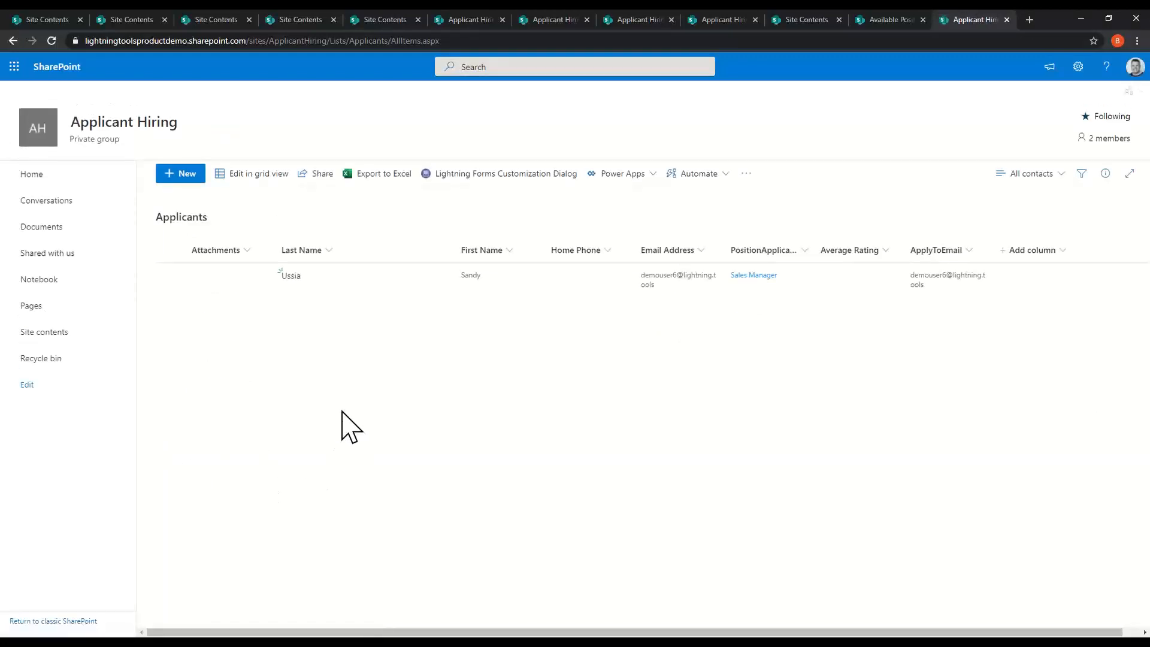
Open the Sales Manager item in the Available Positions list and examine its related Applicants
left_click(68, 333)
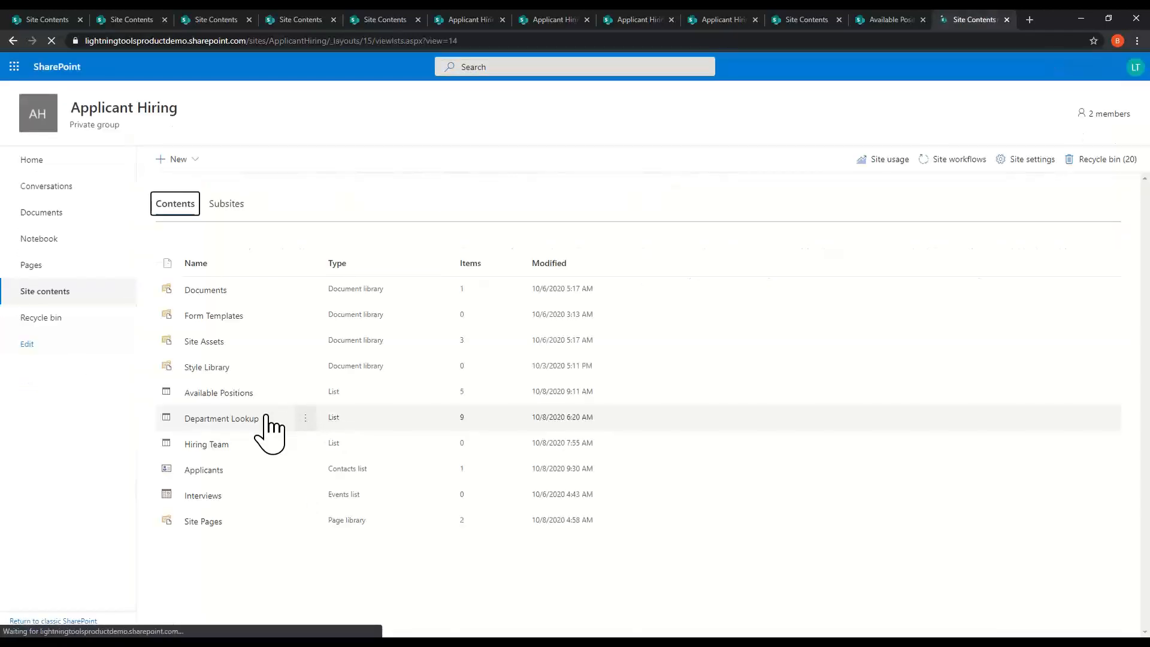
left_click(227, 400)
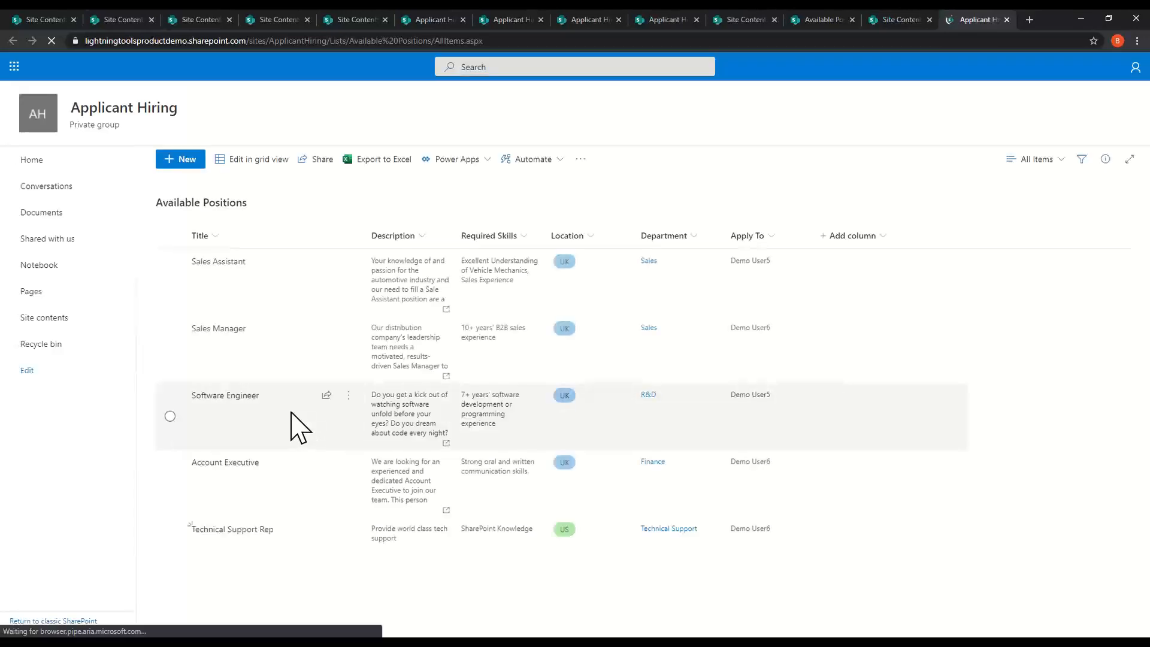
left_click(223, 353)
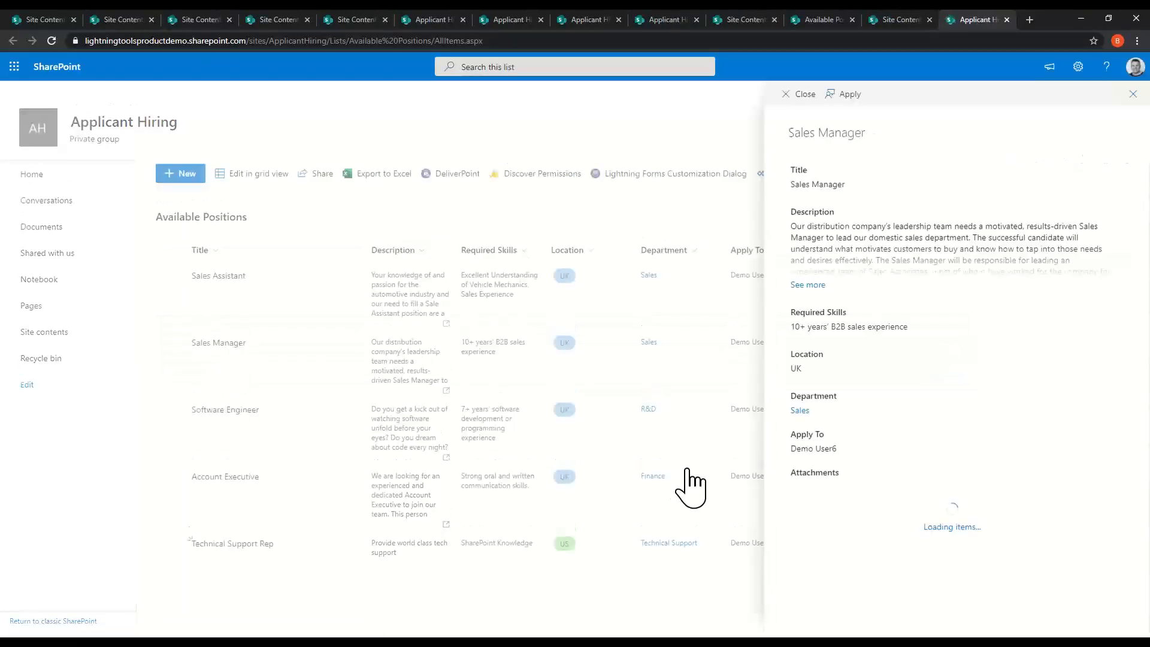
scroll(951, 544, "down", 1)
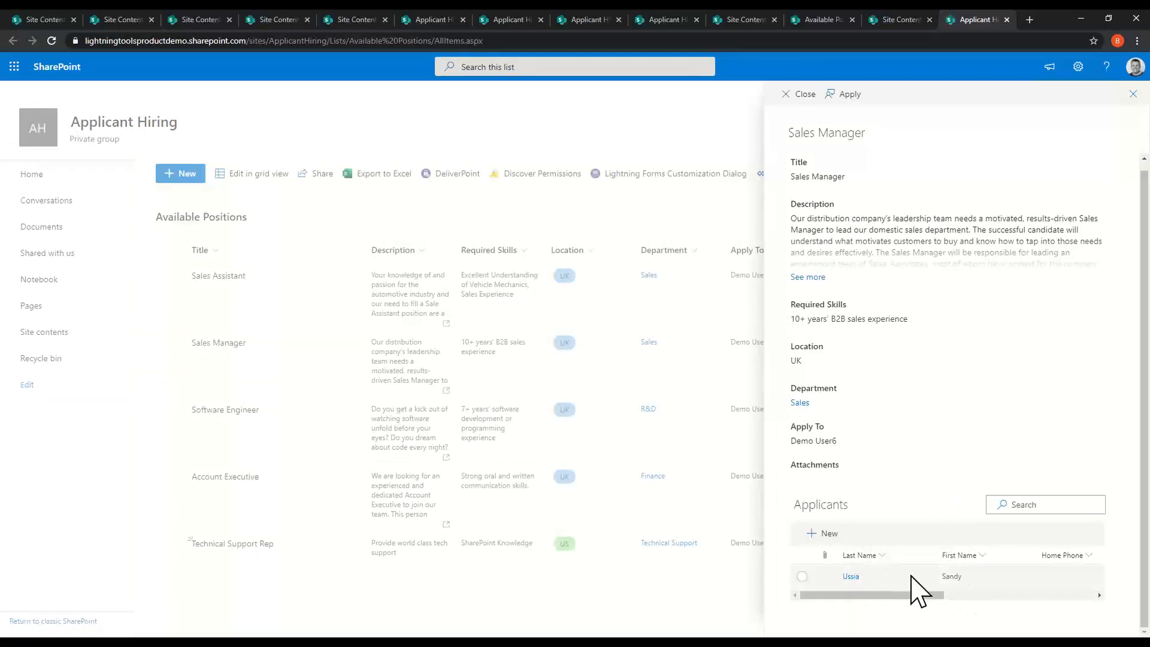
Open the Sales Assistant item in the Available Positions list, examine its related Applicants, and close the item
left_click(1132, 94)
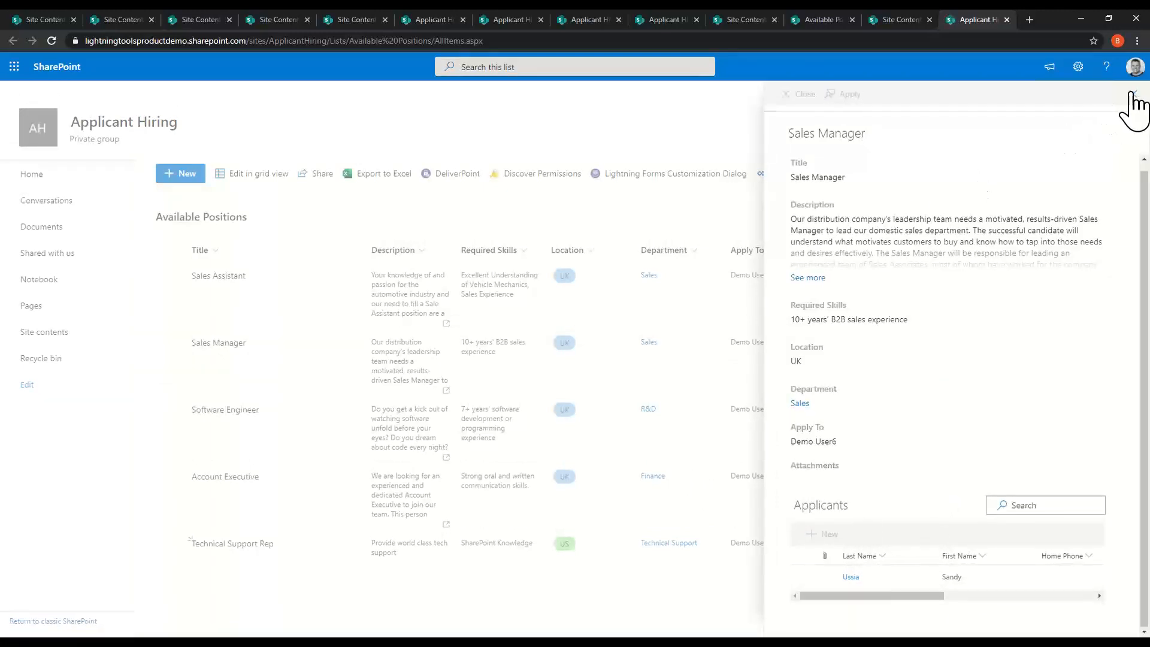
left_click(227, 279)
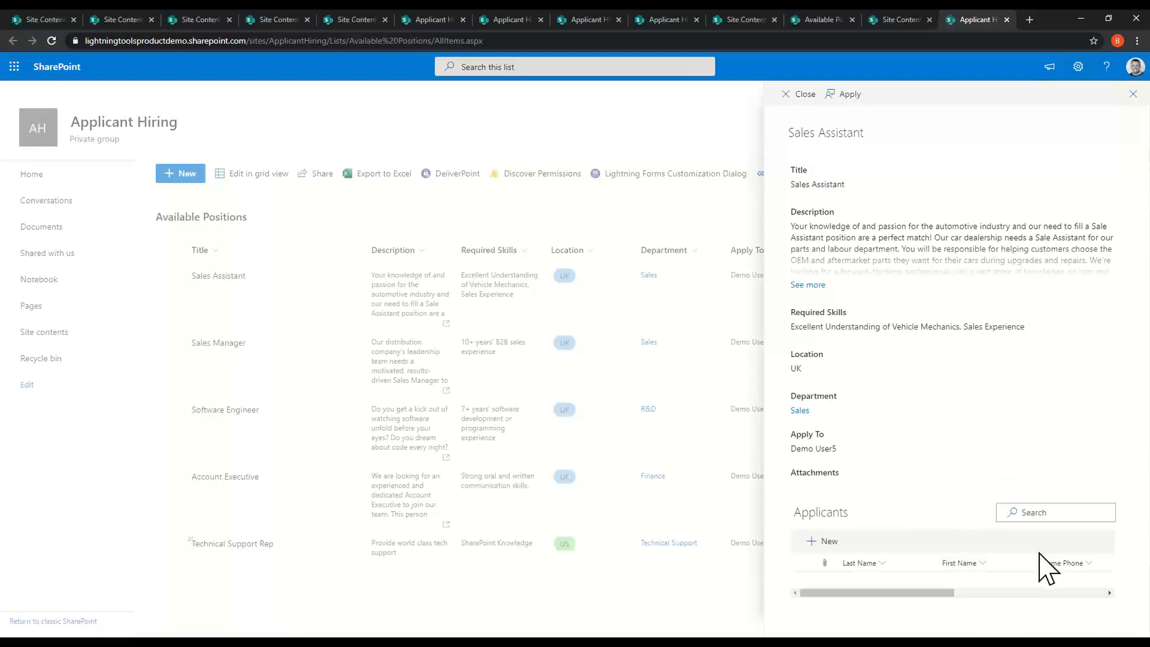
left_click(1133, 94)
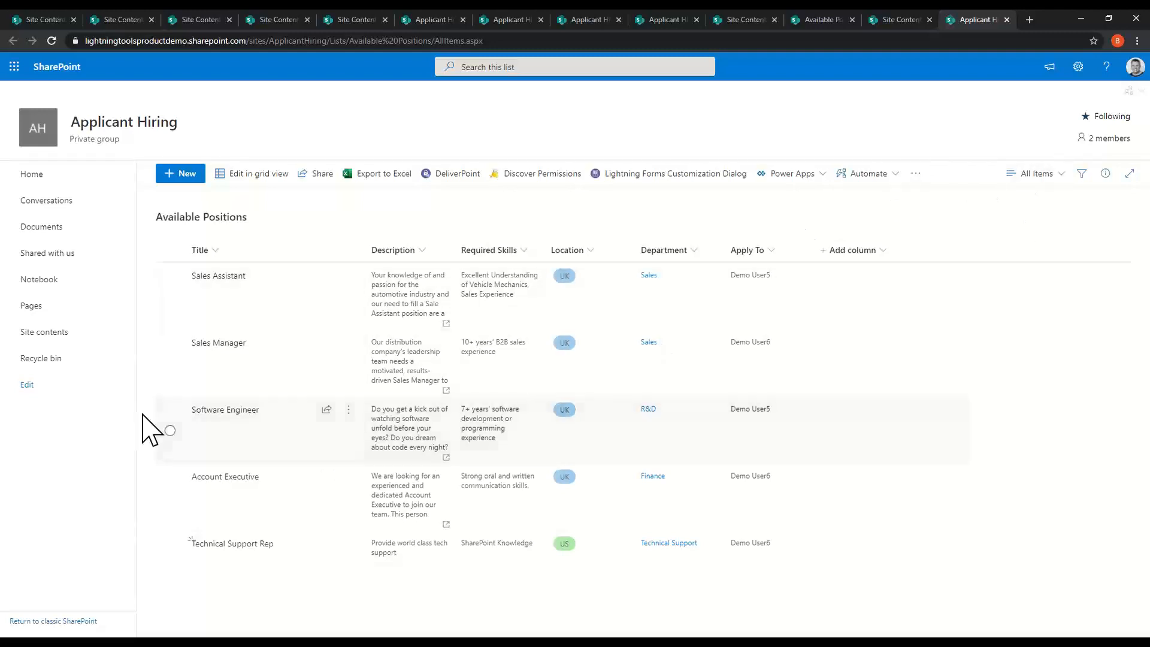
Export the Applicants list's customized NewForm.aspx as a JSON file, and save and close the form
left_click(56, 333)
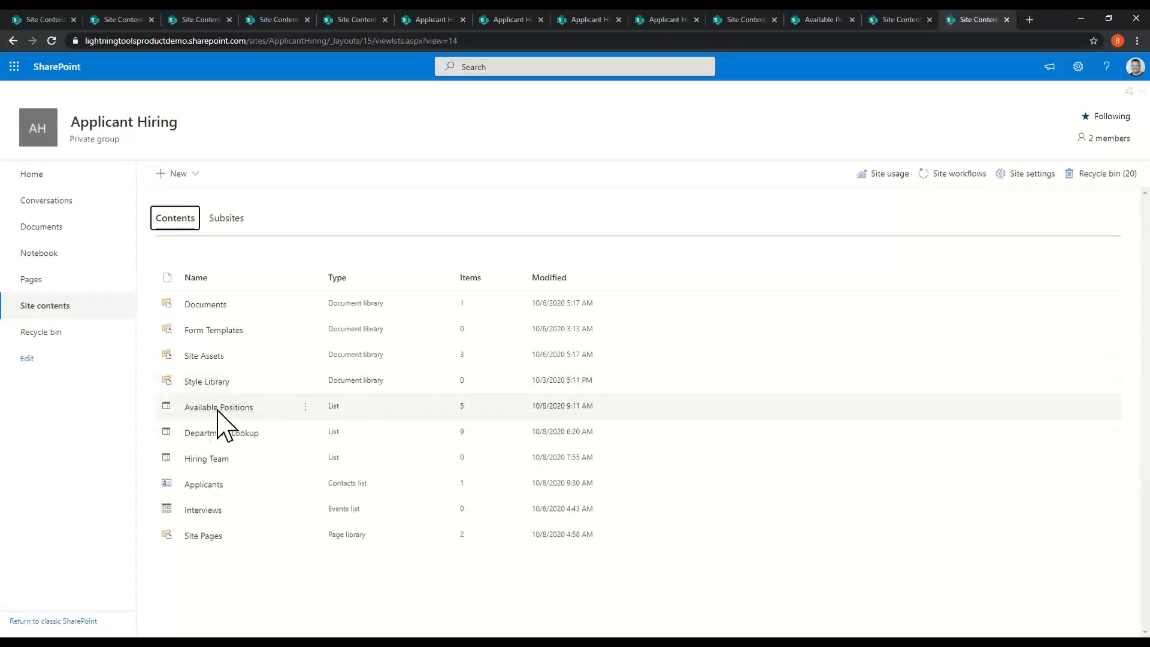
left_click(198, 484)
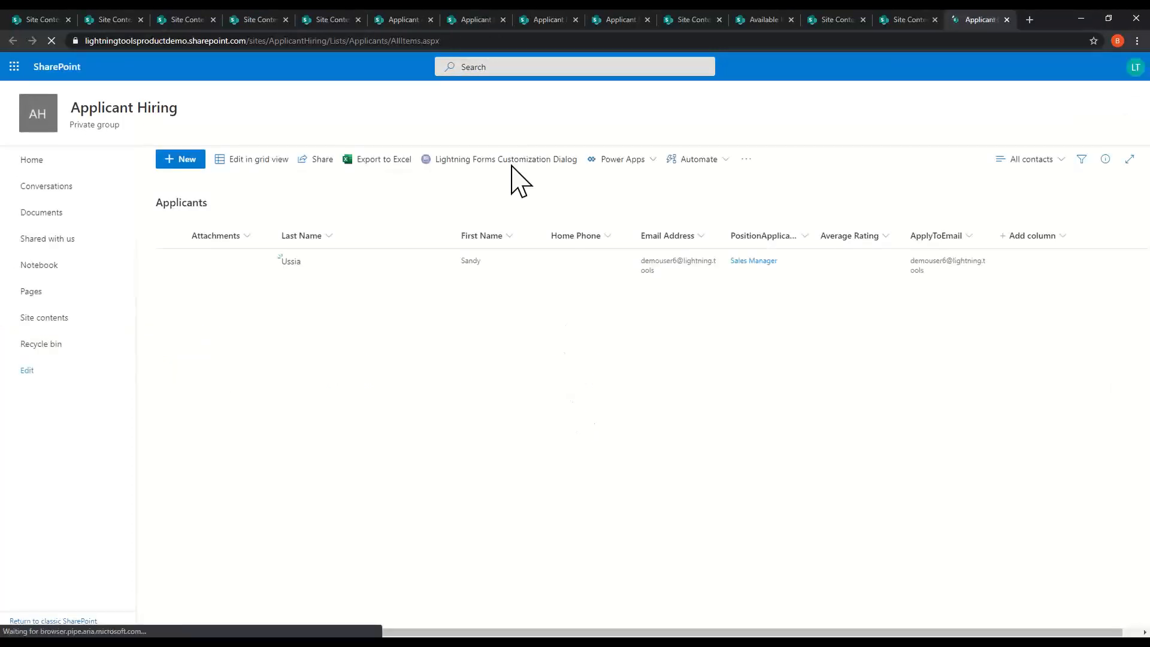
left_click(514, 163)
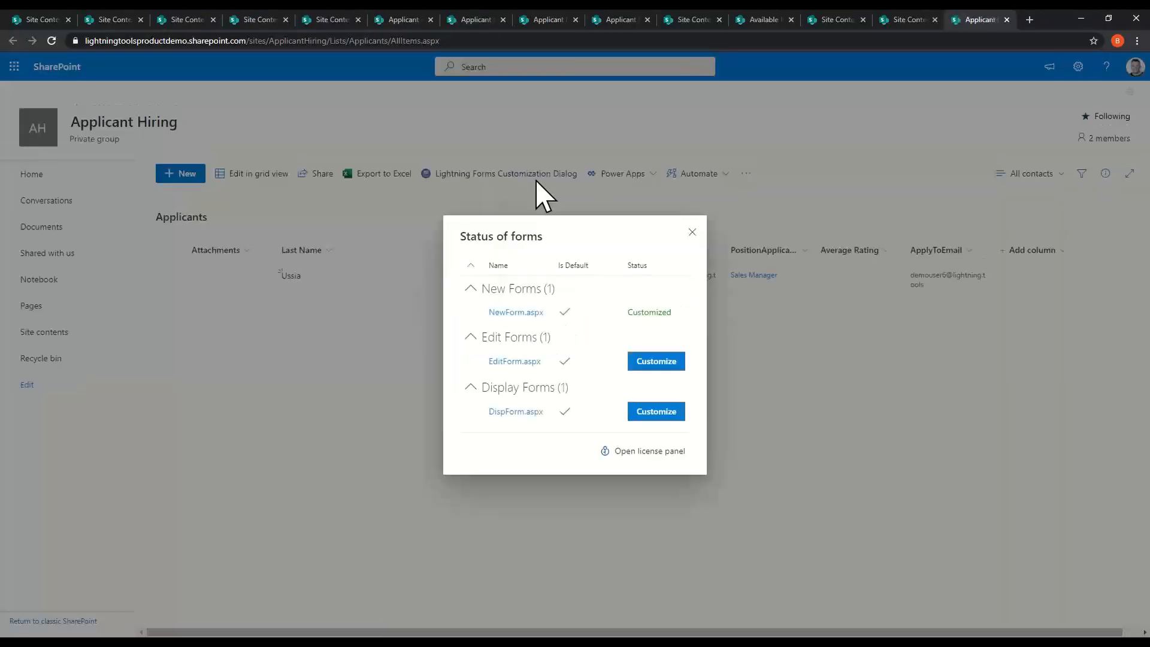
left_click(532, 312)
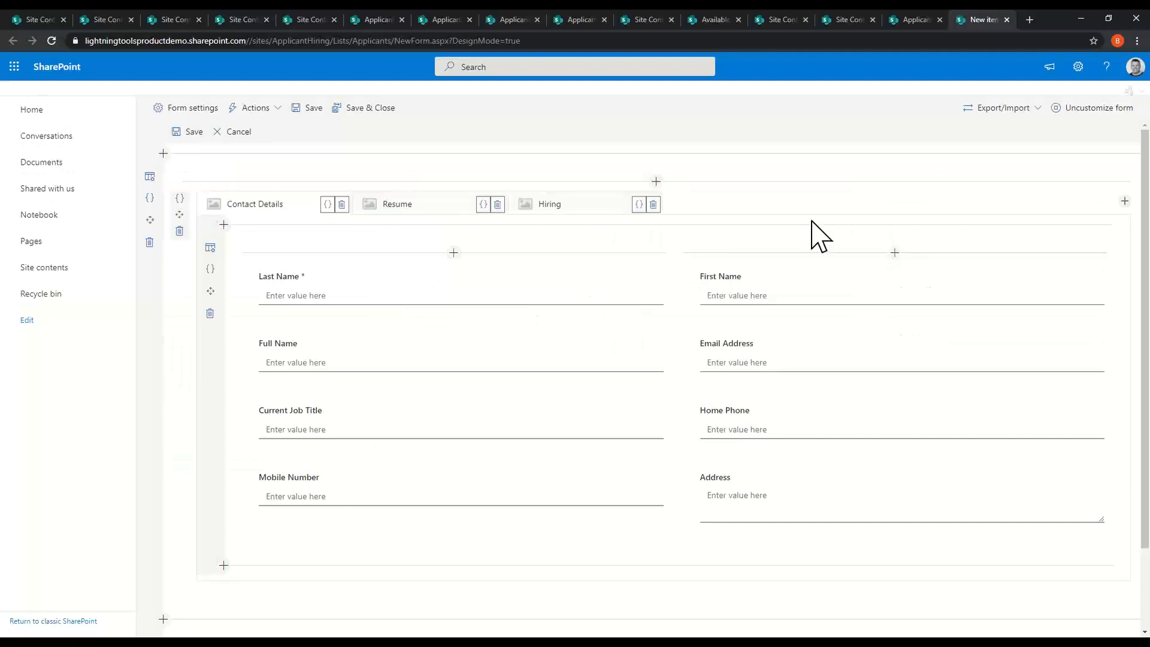
left_click(1034, 109)
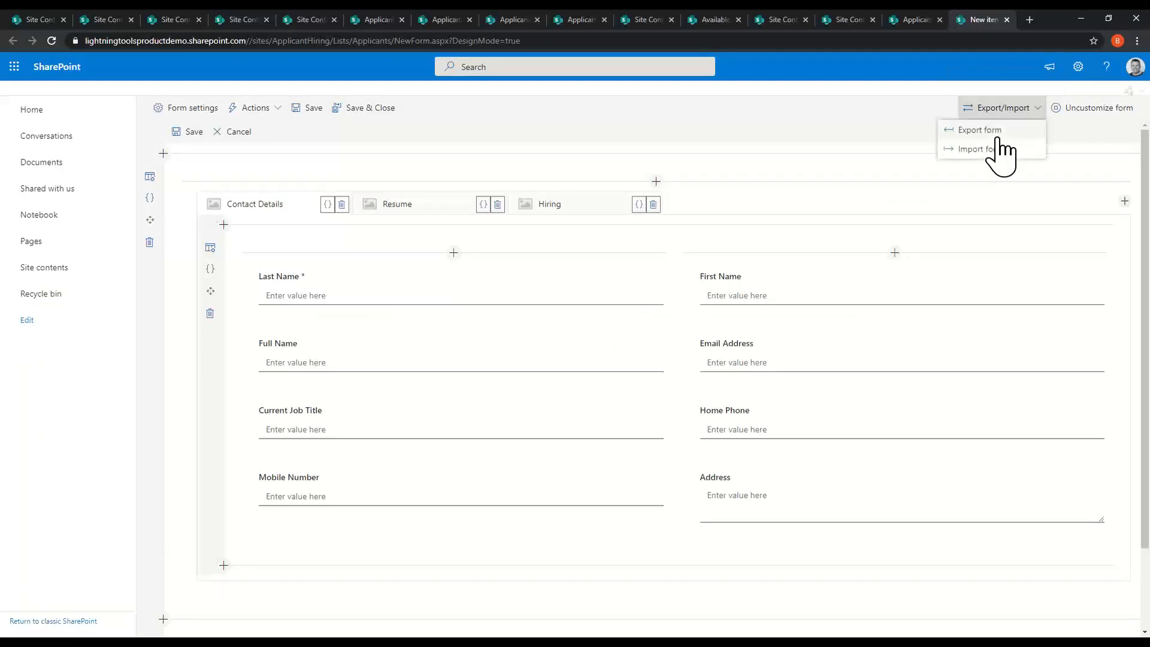
left_click(996, 144)
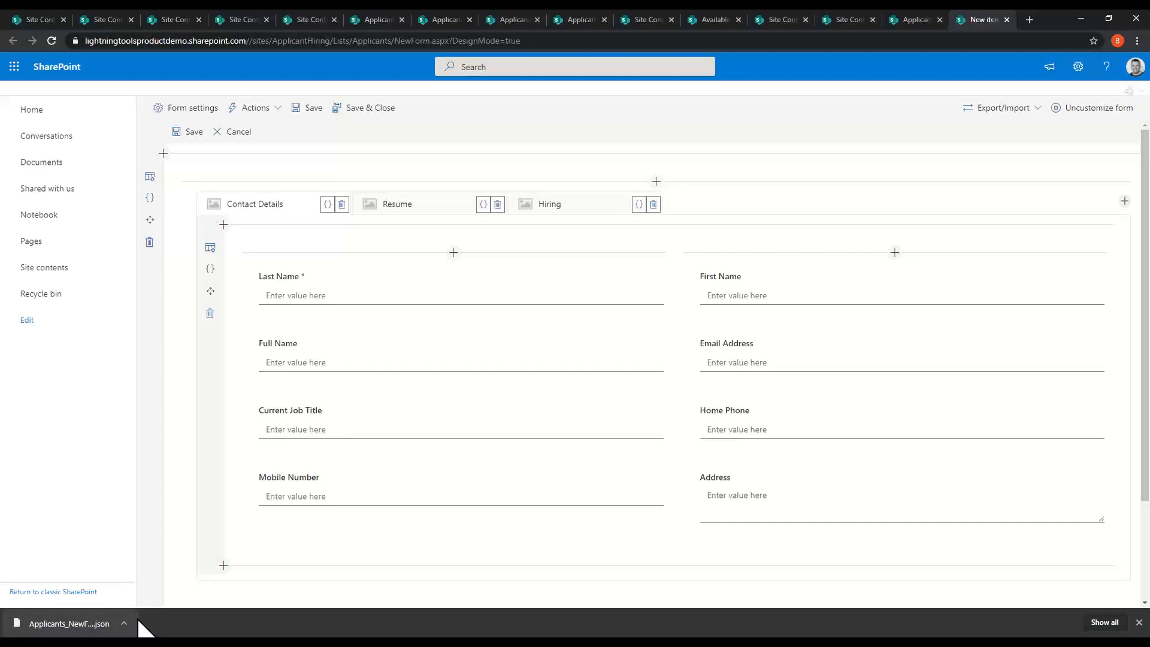
left_click(362, 110)
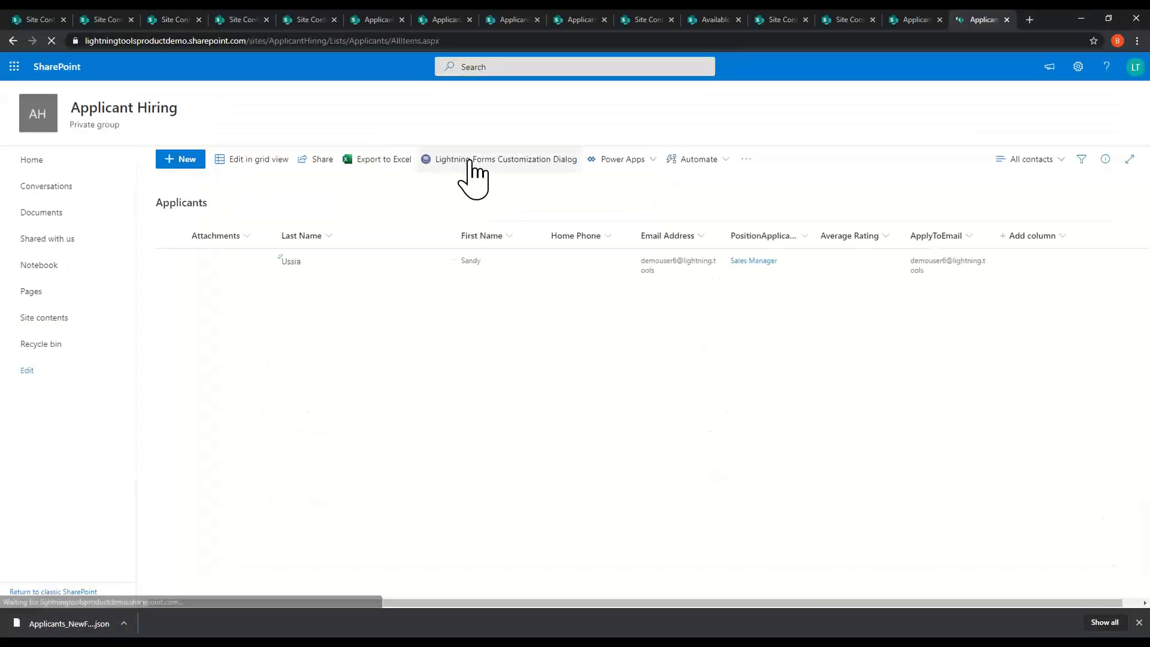
Start customizing the Applicants list's EditForm.aspx in Lightning Forms
left_click(470, 160)
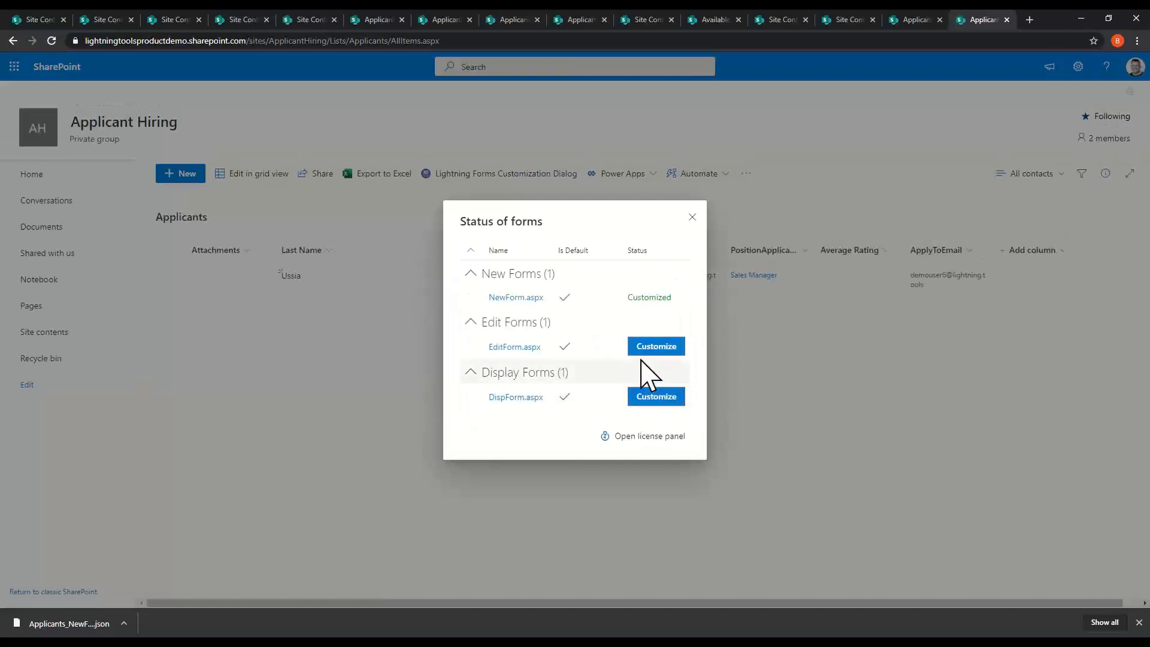
left_click(650, 348)
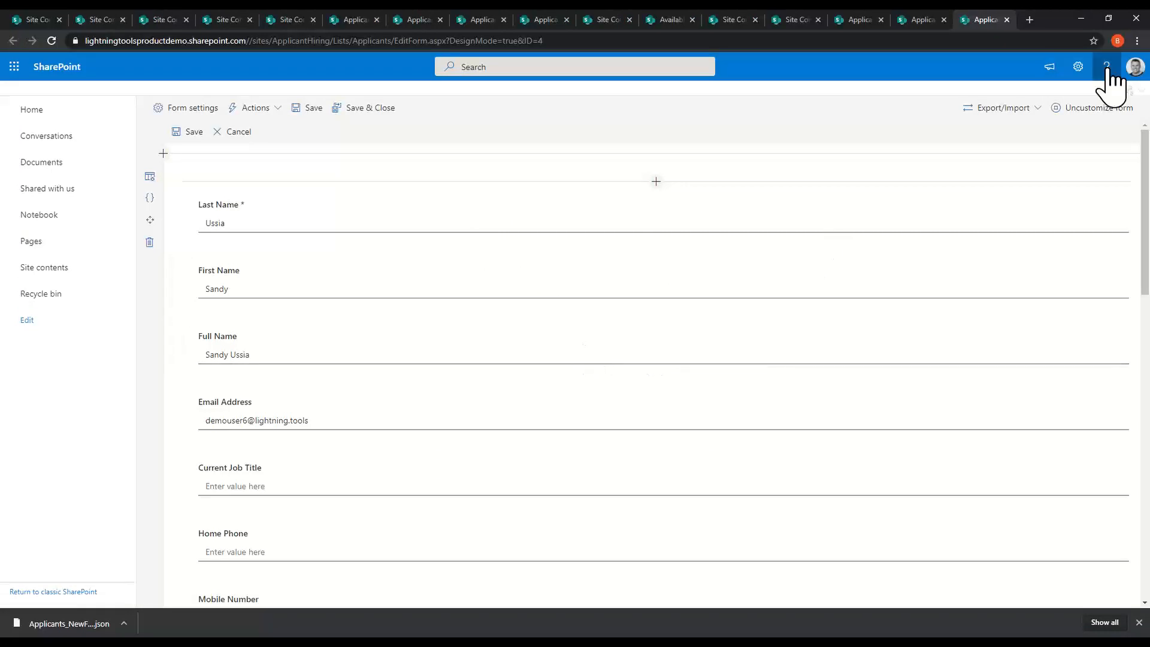
Import the saved form configuration JSON file from Downloads into the applicant edit form, overwriting the current configuration
left_click(1025, 109)
left_click(997, 149)
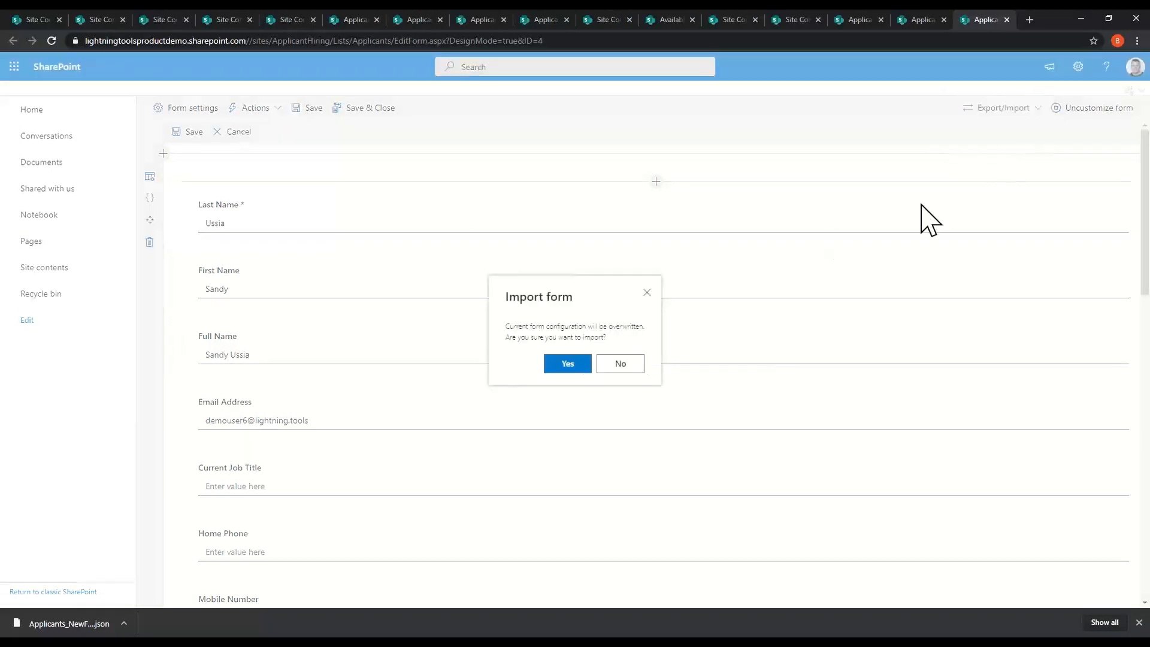
left_click(584, 363)
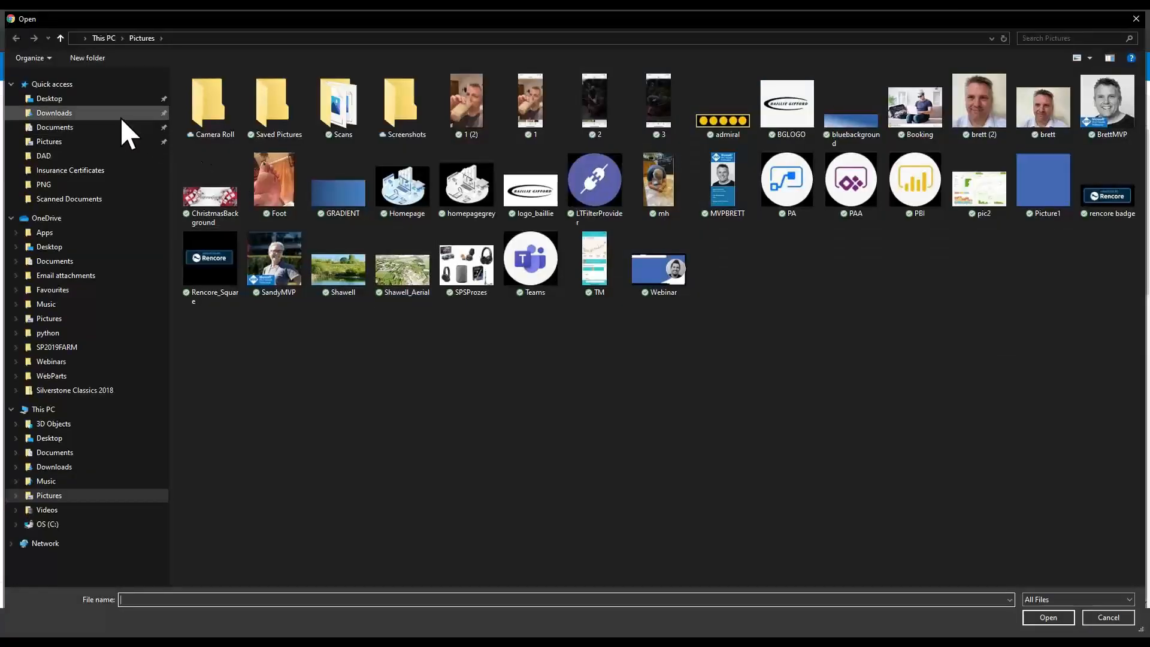
left_click(123, 118)
double_click(220, 137)
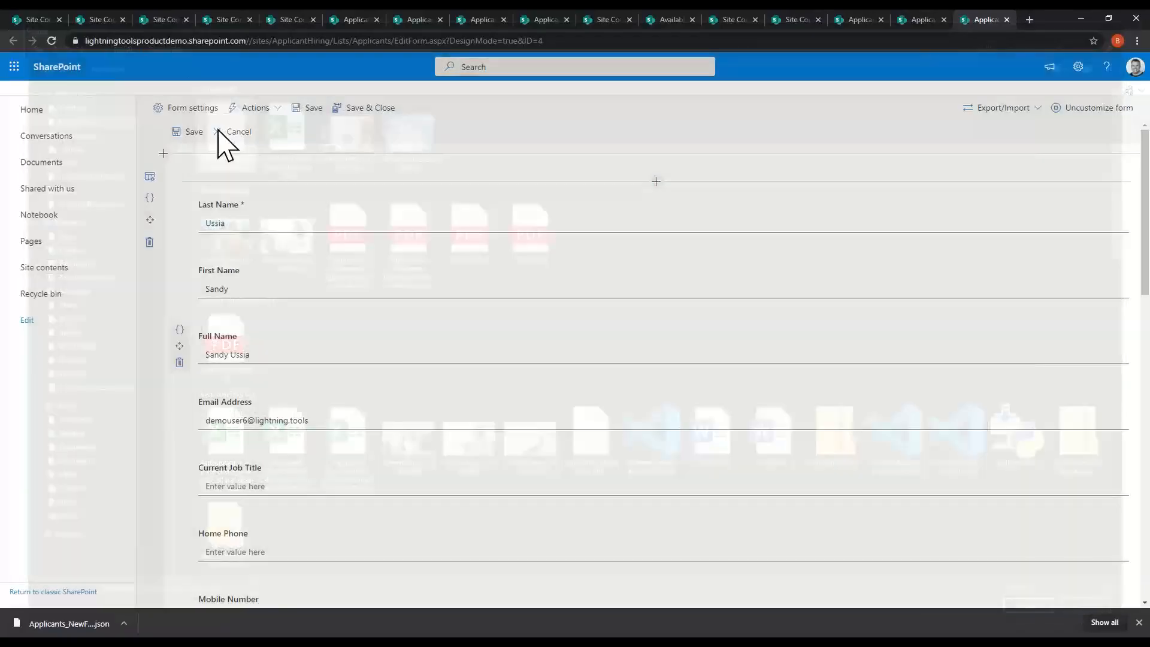
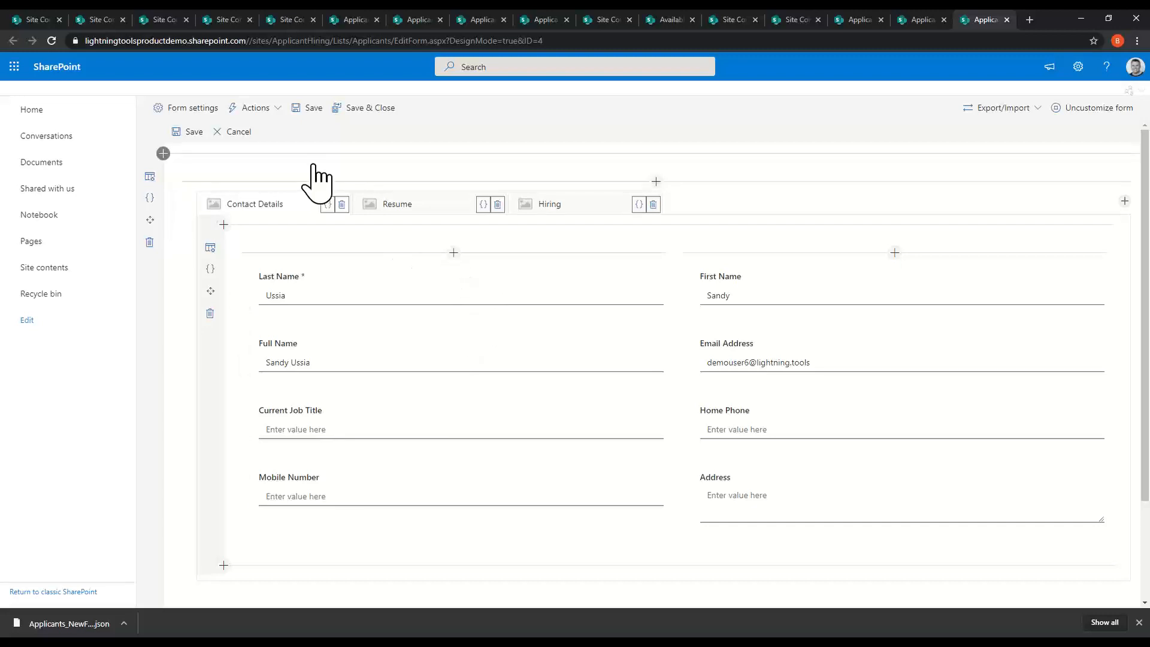
Add the Hiring Team list to the form section containing the Save and Cancel buttons, beneath the tabbed fields
scroll(380, 275, "down", 1)
scroll(377, 277, "down", 2)
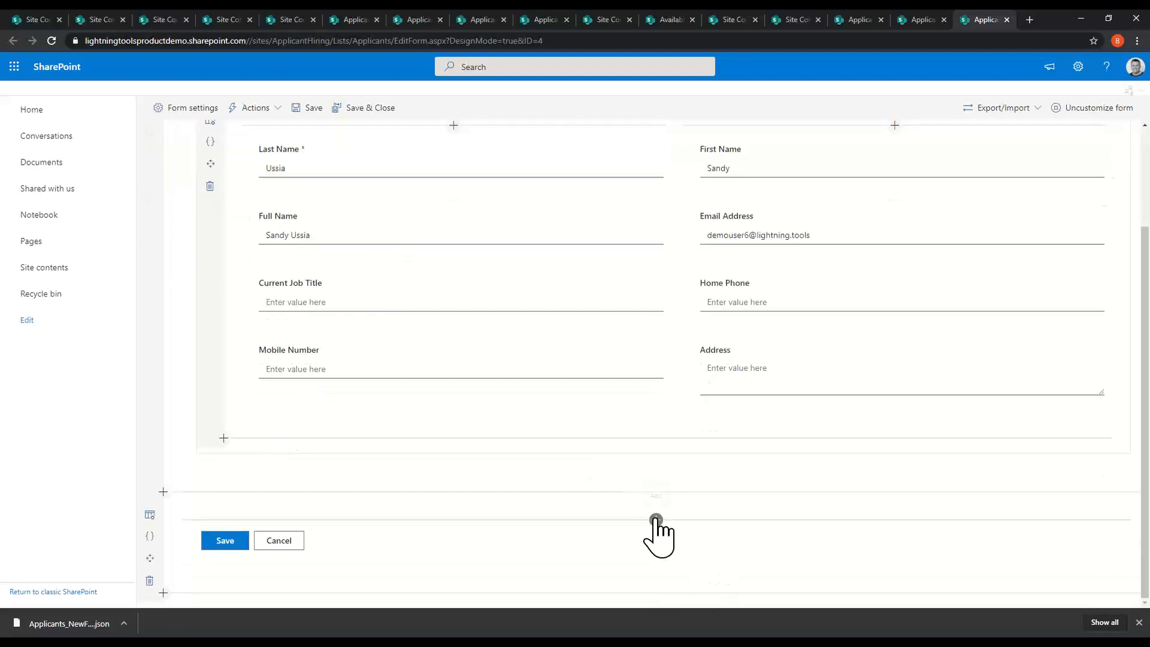
left_click(656, 519)
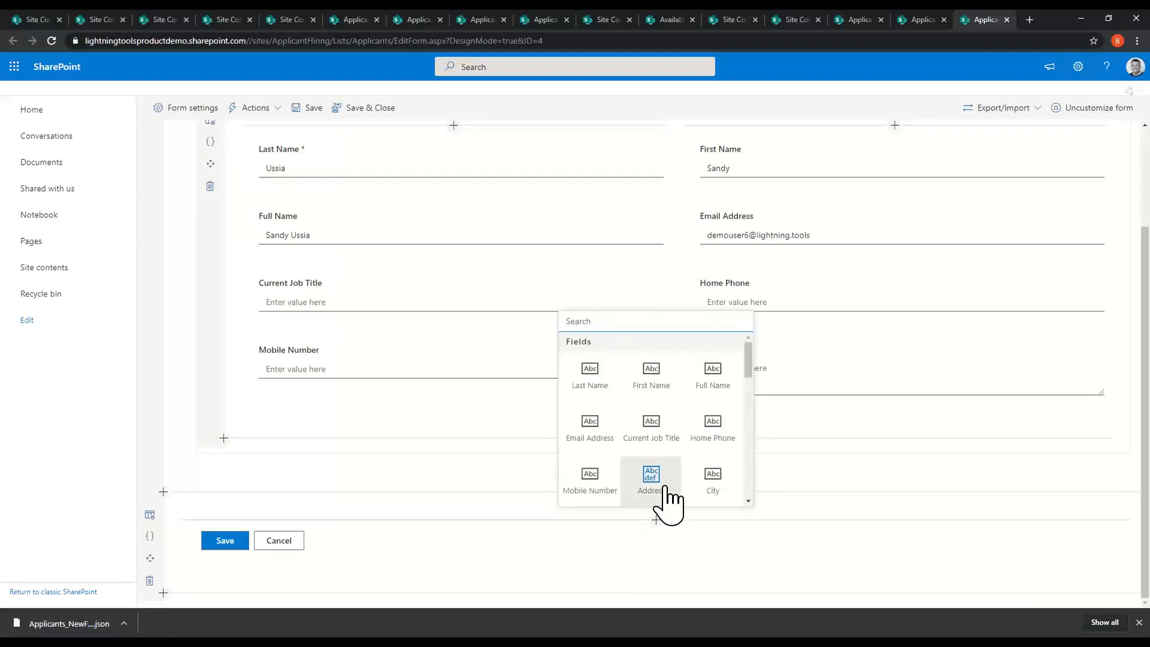
left_click_drag(752, 365, 751, 474)
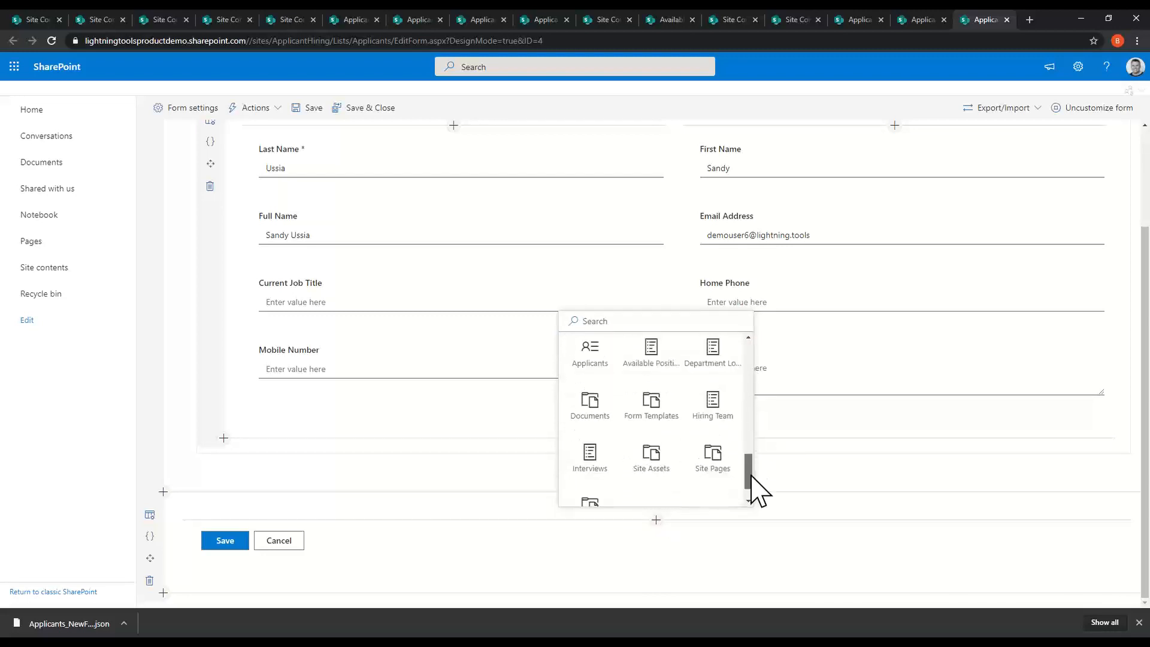
left_click(713, 412)
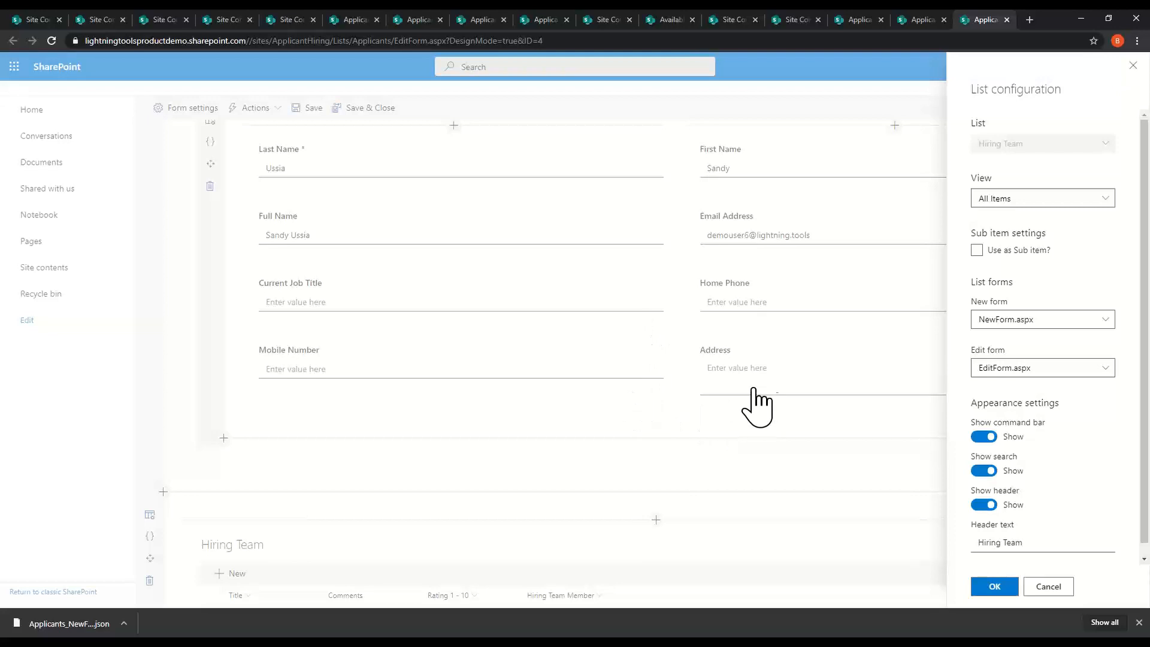
Configure the Hiring Team list as a sub item, with LookupToApplicants as the lookup field to the parent list
left_click(979, 251)
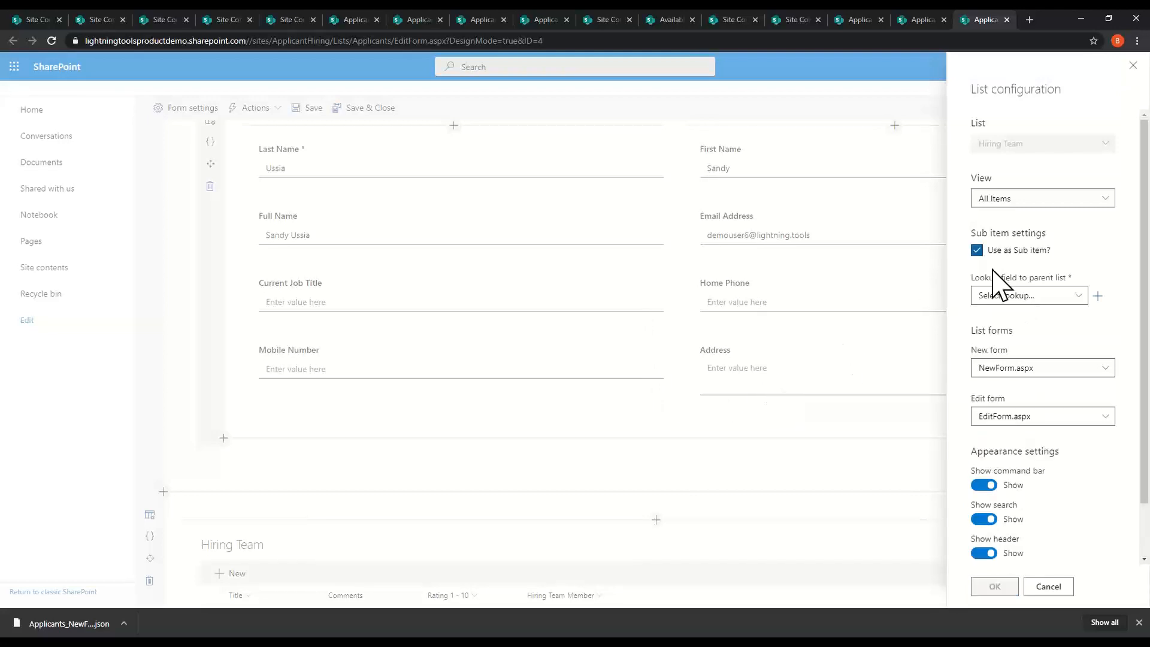
left_click(1075, 297)
left_click(1013, 314)
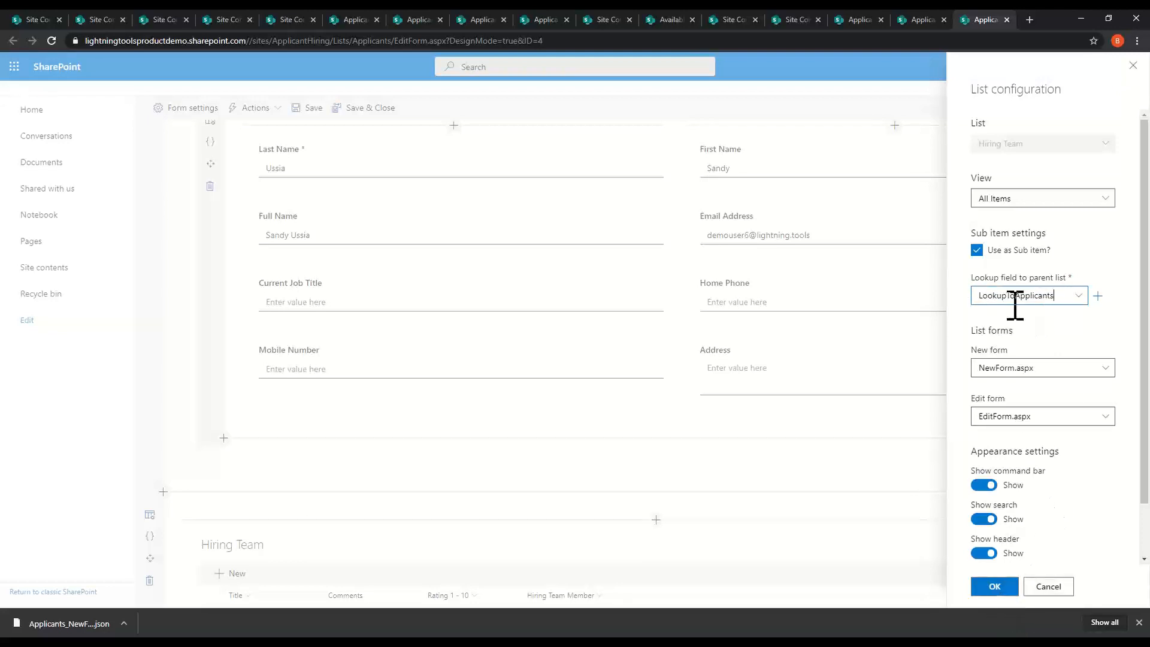
left_click(995, 586)
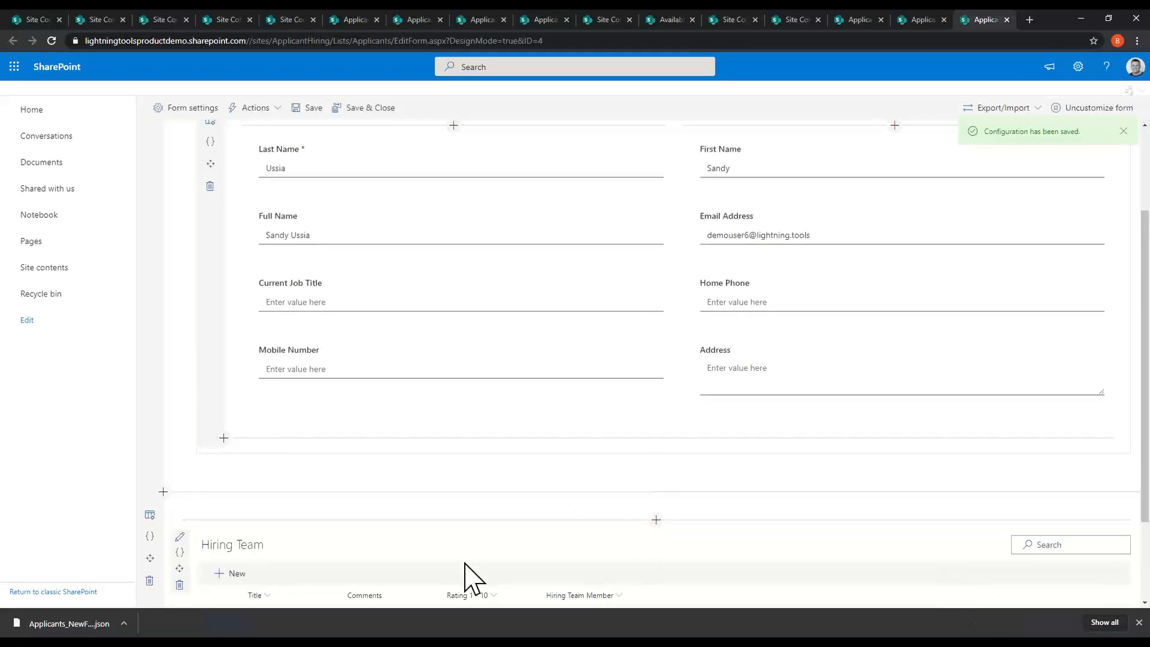
Set the Calculated expression of the Average Rating field on the Hiring tab to the average of the Hiring Team sublist's Rating 1 - 10
scroll(462, 578, "down", 2)
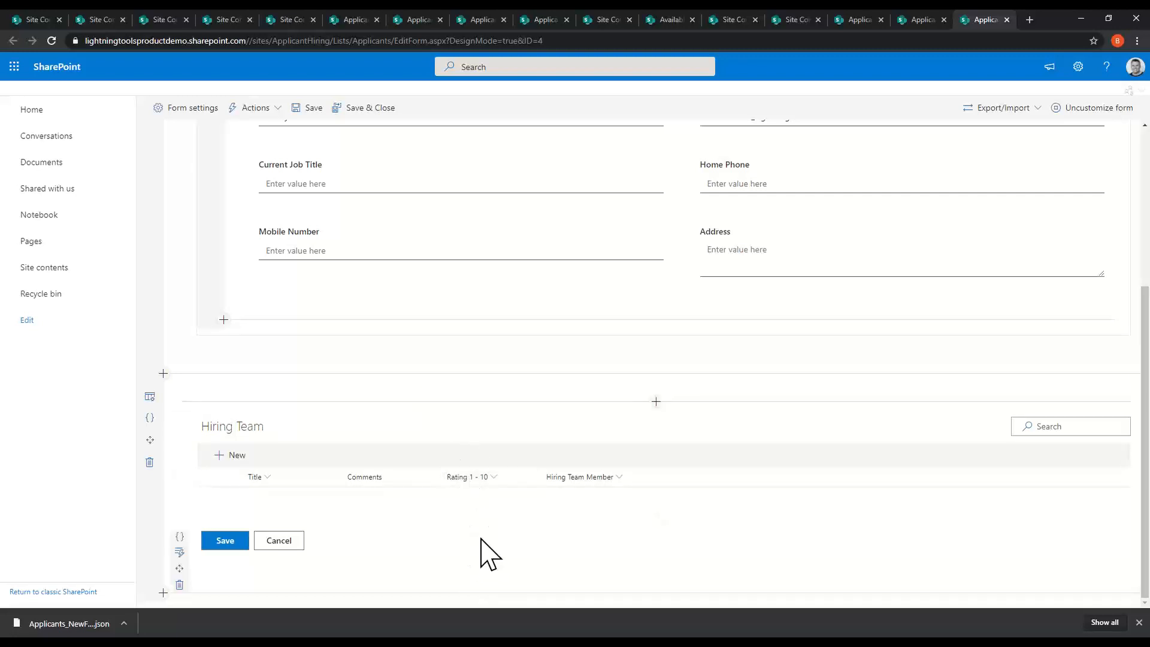
scroll(483, 531, "up", 4)
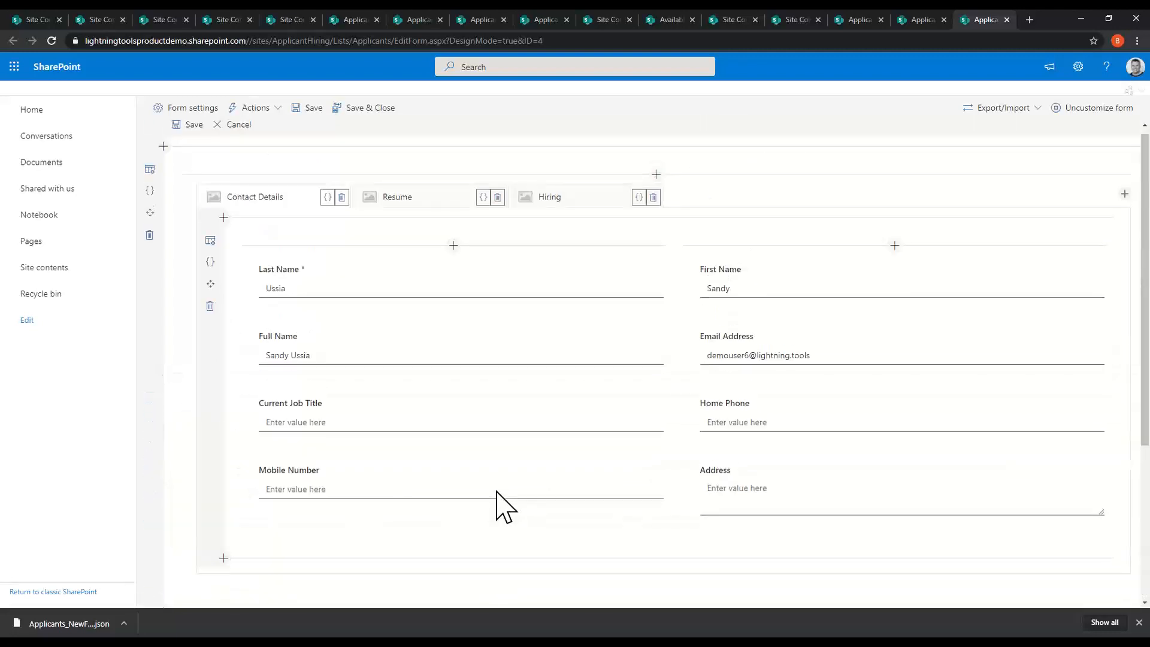
left_click(549, 201)
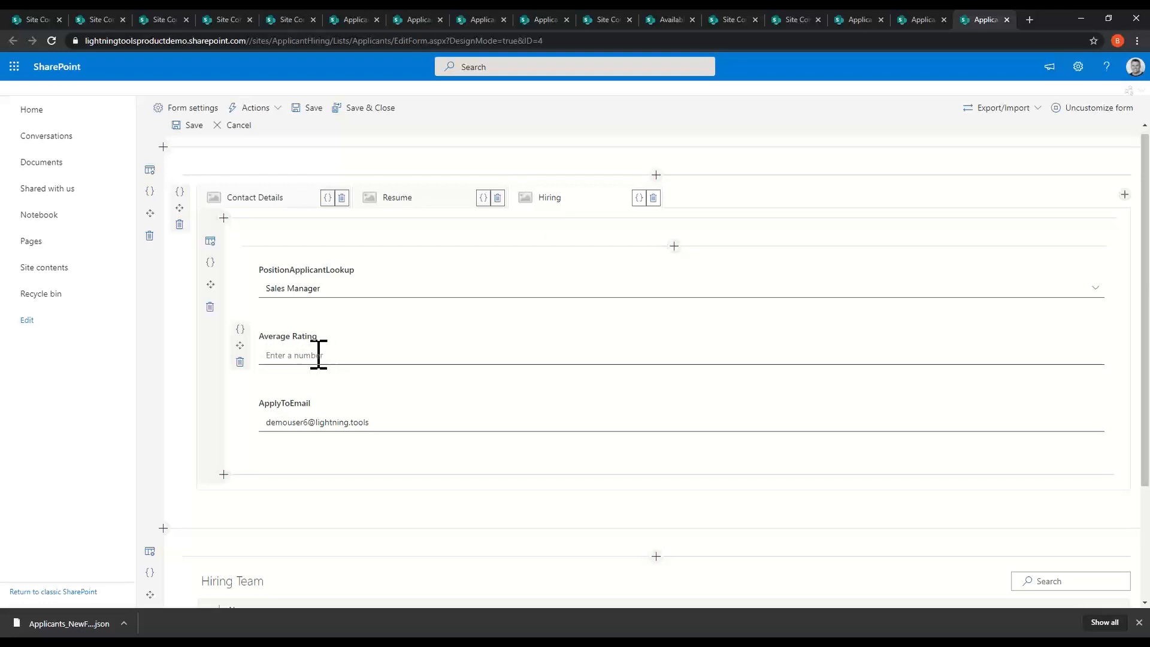
left_click(239, 329)
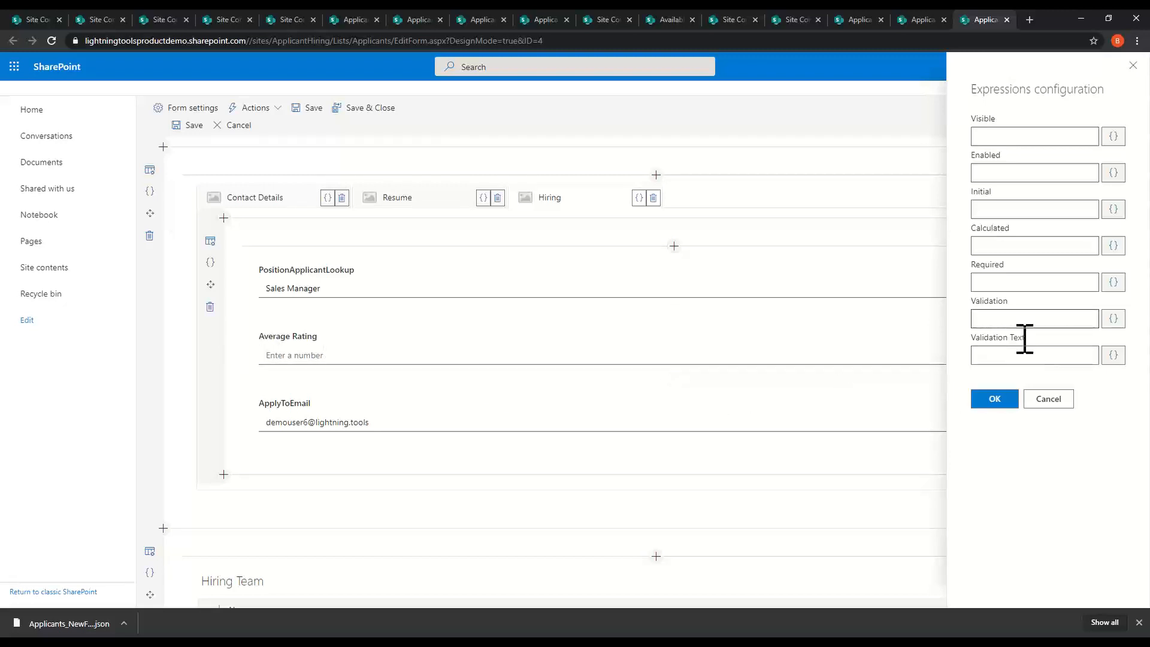
left_click(1113, 246)
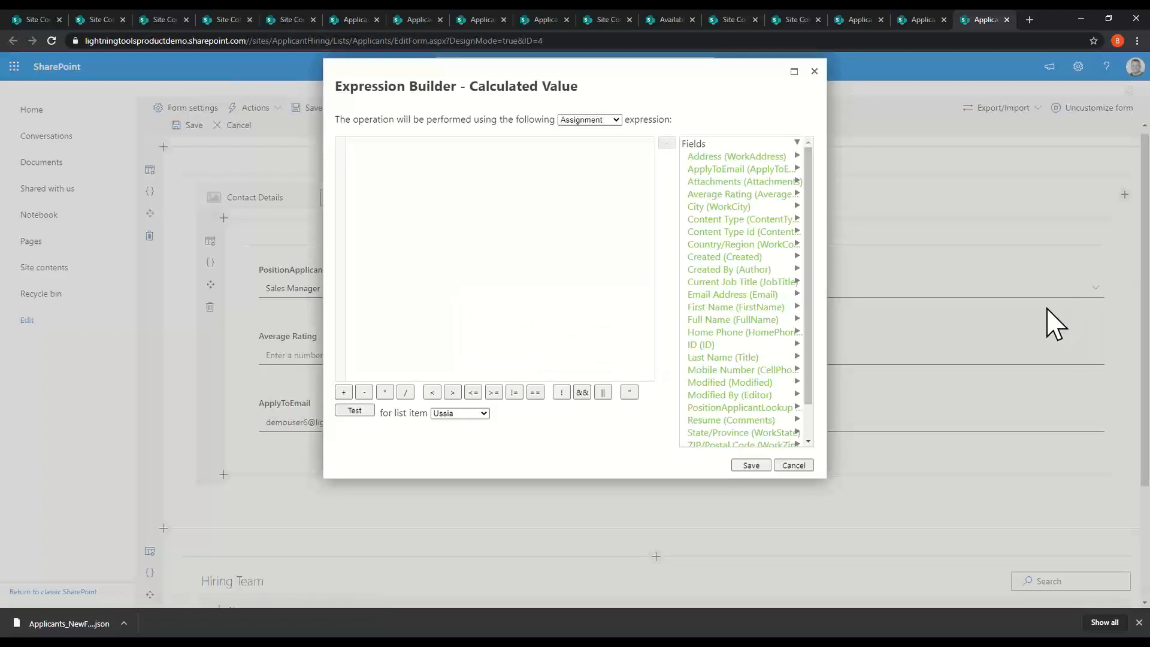
scroll(811, 255, "down", 1)
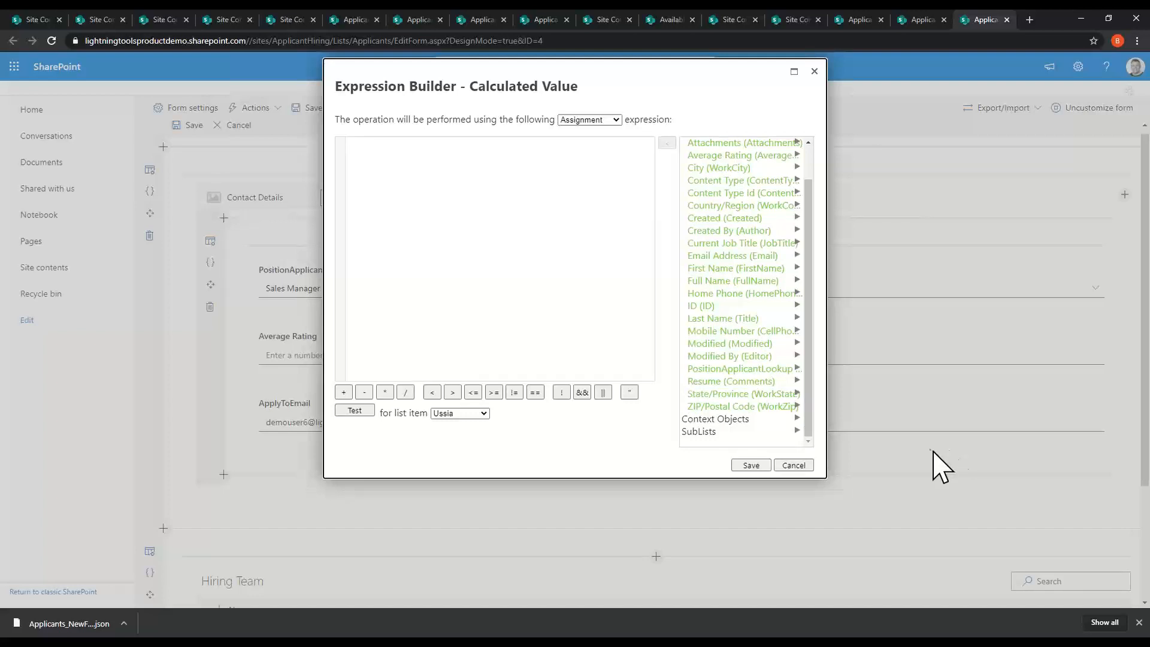
left_click(736, 431)
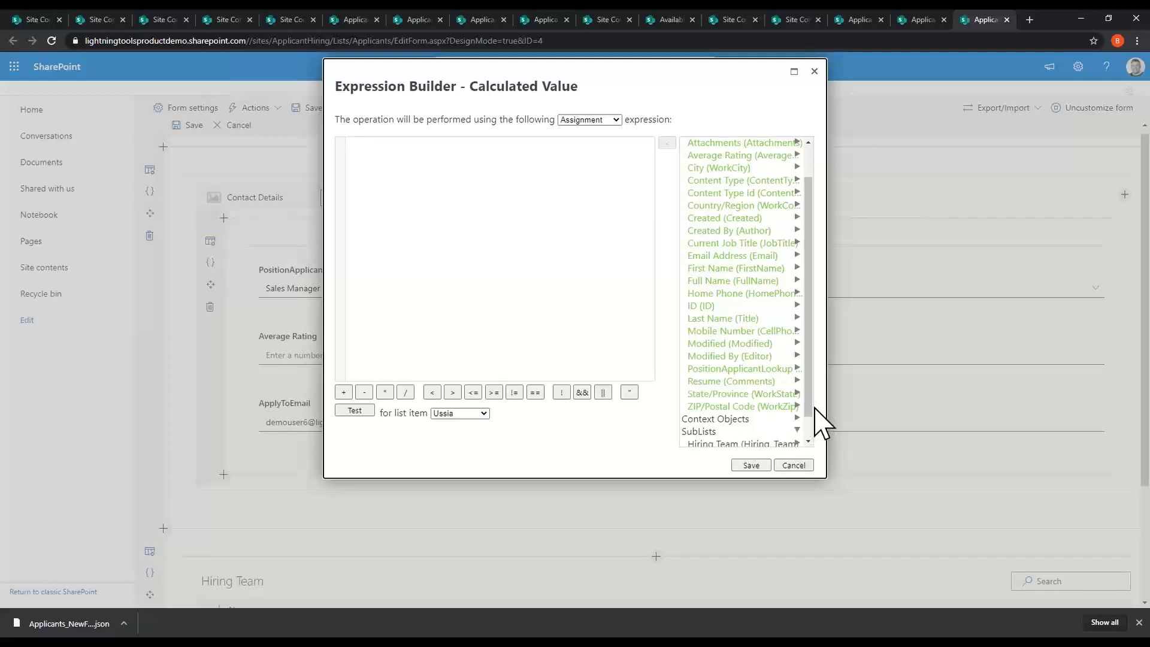
scroll(809, 407, "down", 1)
scroll(809, 402, "down", 1)
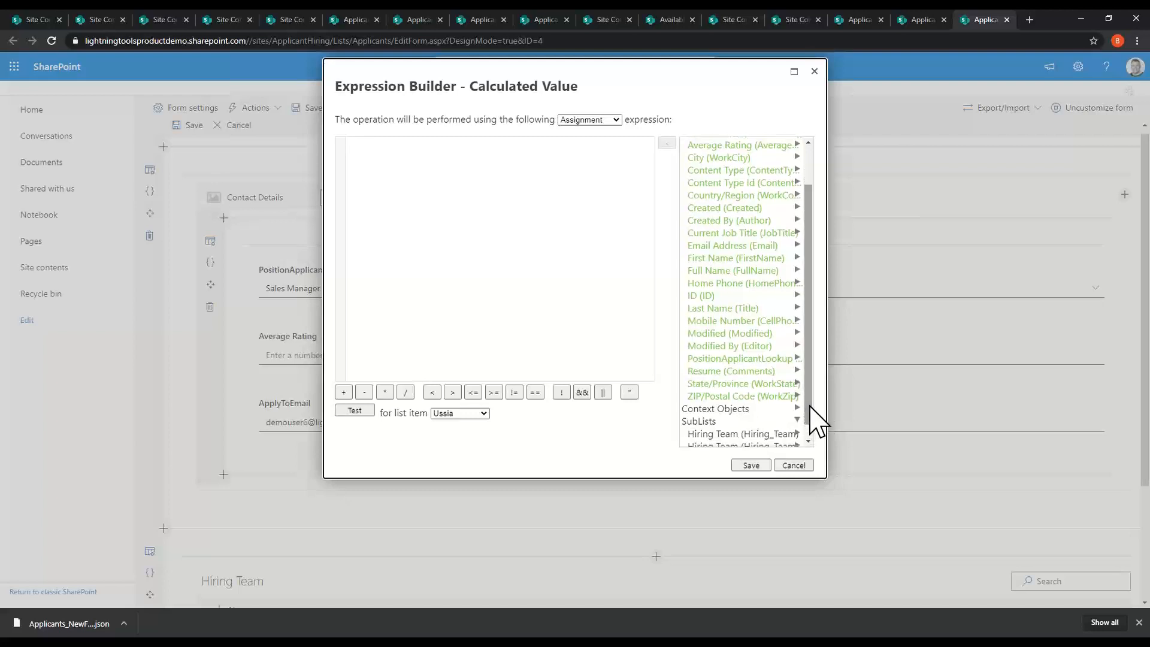
scroll(812, 399, "down", 3)
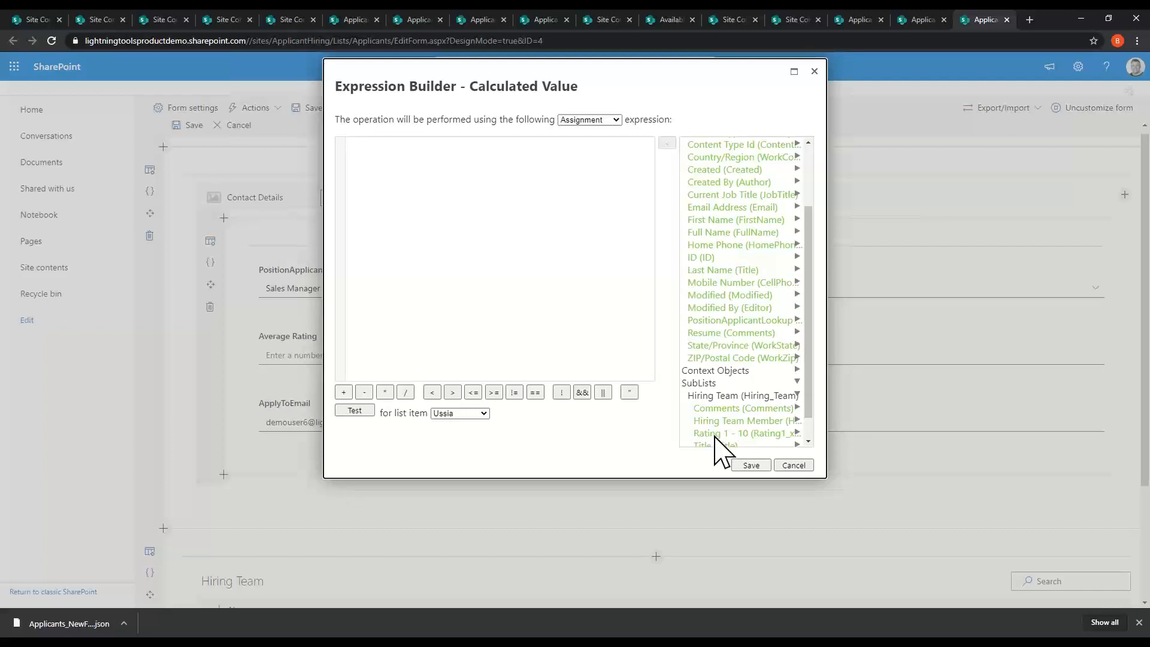
left_click(796, 433)
scroll(815, 395, "down", 2)
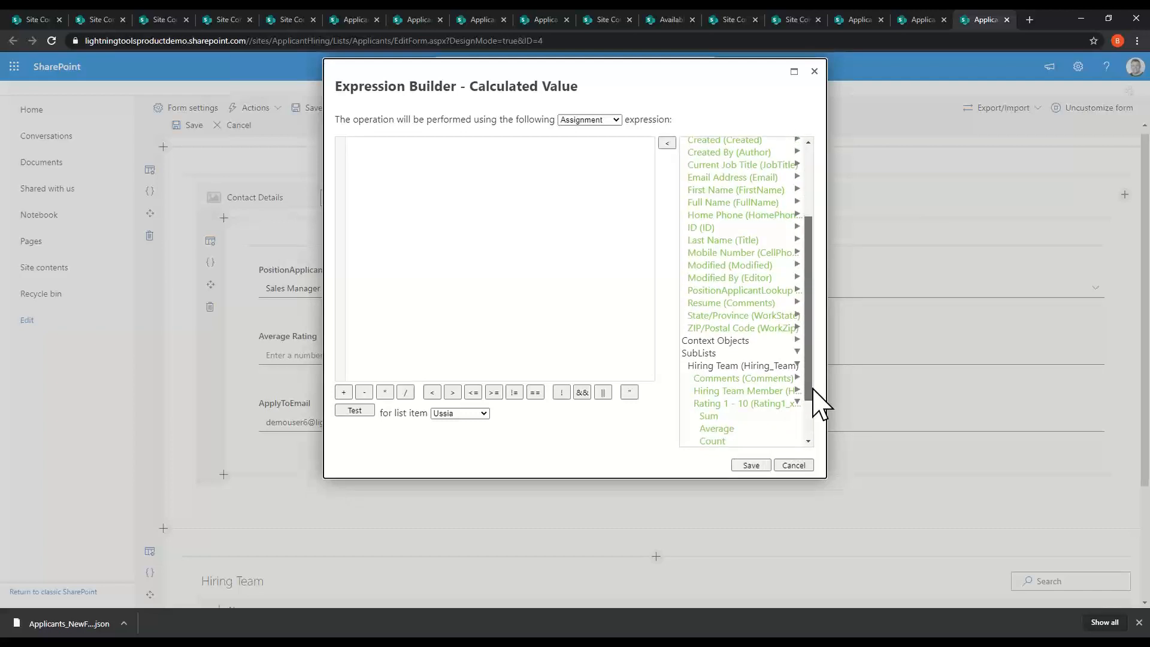
double_click(731, 429)
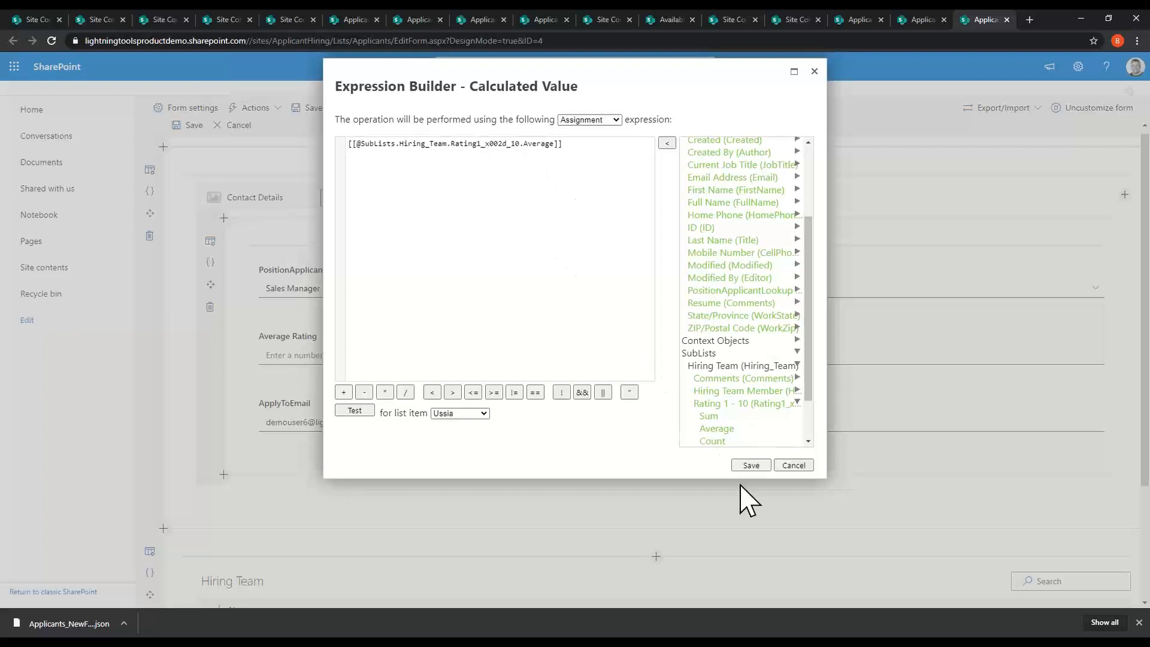
left_click(751, 466)
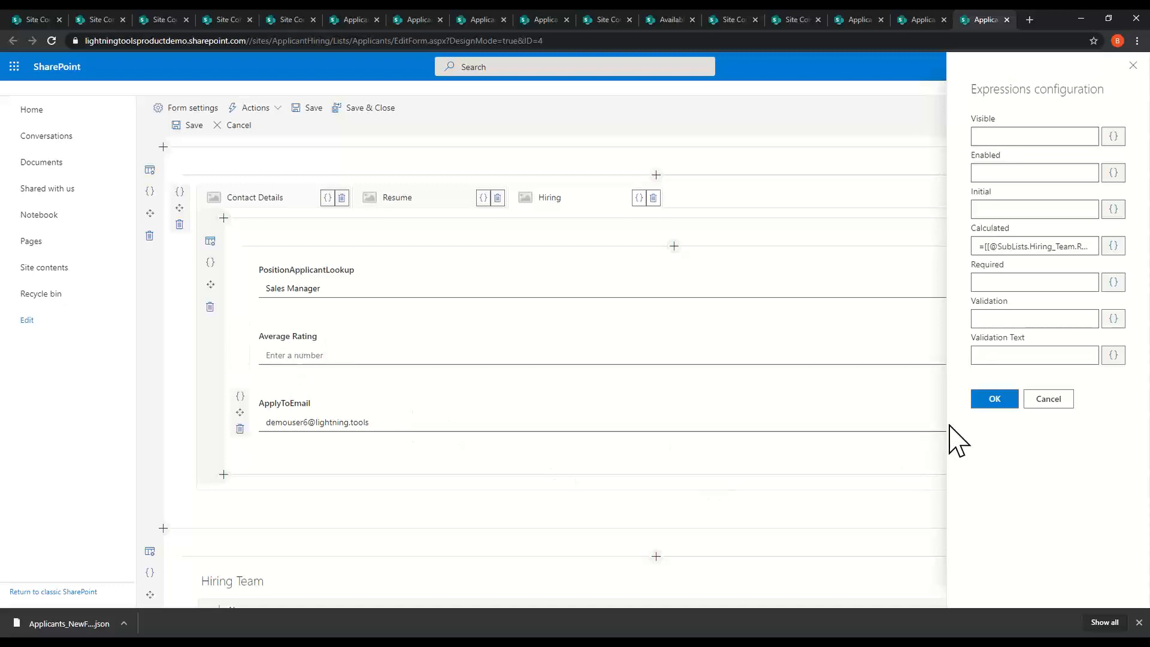
left_click(995, 399)
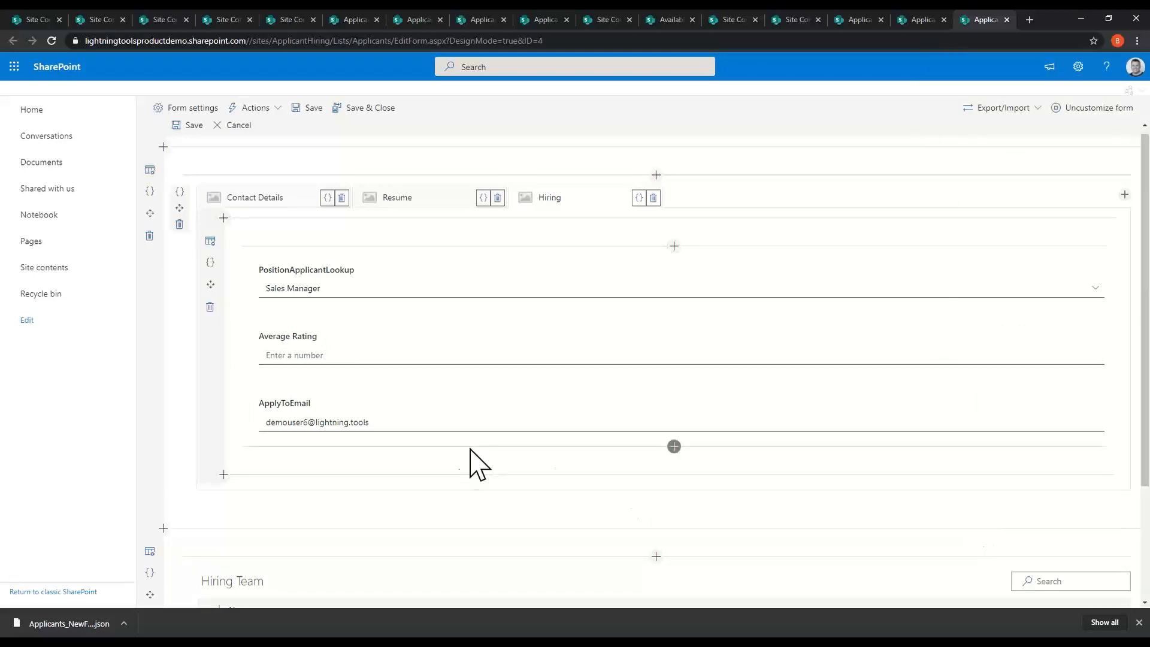
Add a new action to the form's command bar with the display name "Check LinkedIn"
scroll(475, 495, "down", 3)
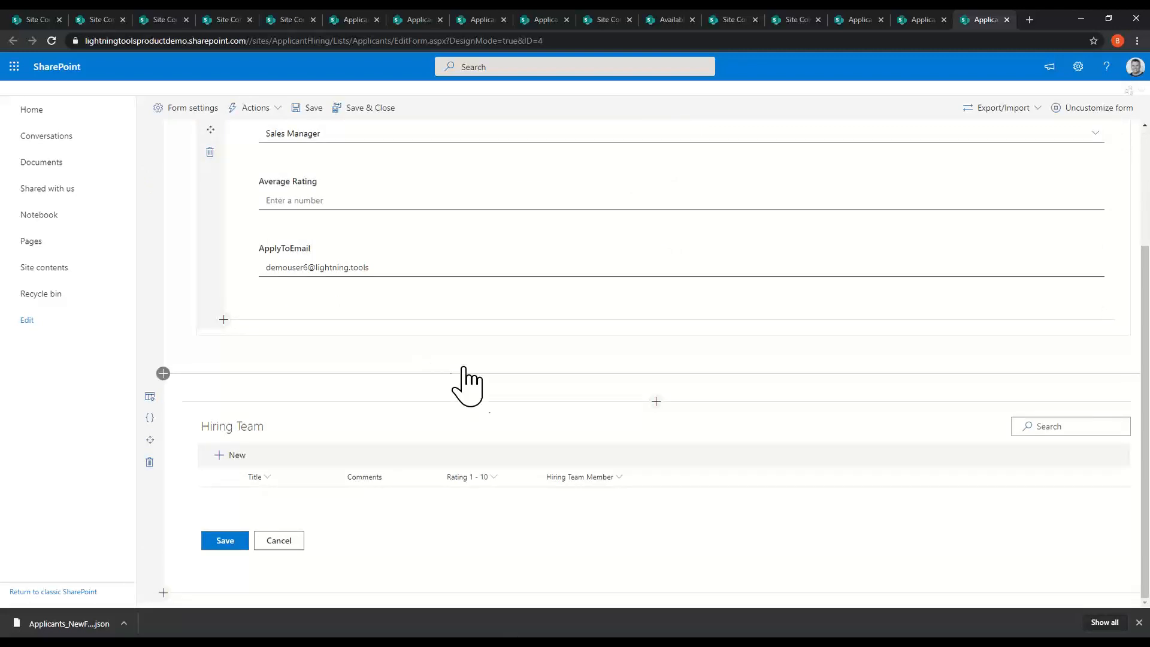
scroll(479, 395, "up", 3)
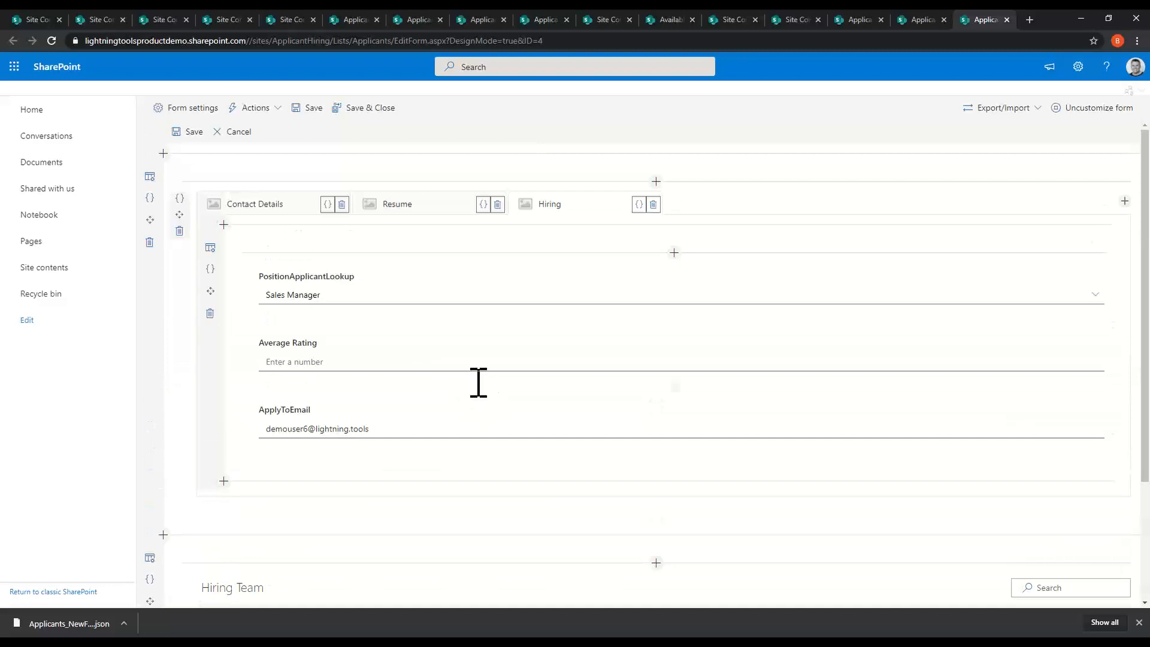
left_click(263, 111)
left_click(269, 130)
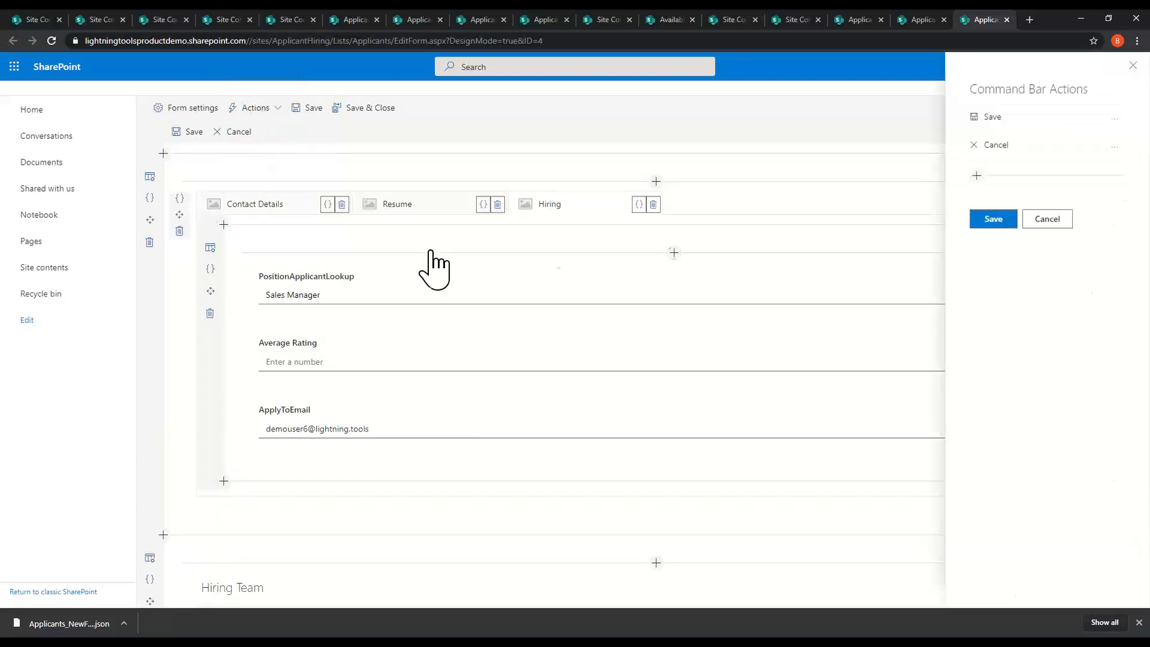
left_click(976, 176)
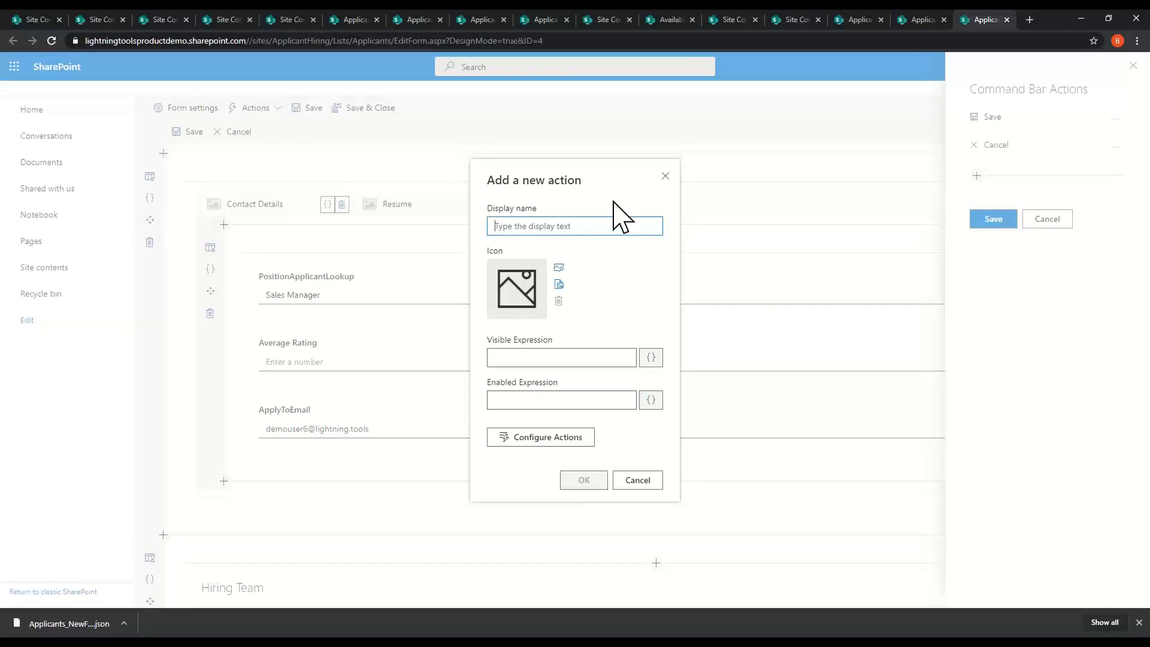
type("Check LinkedIn")
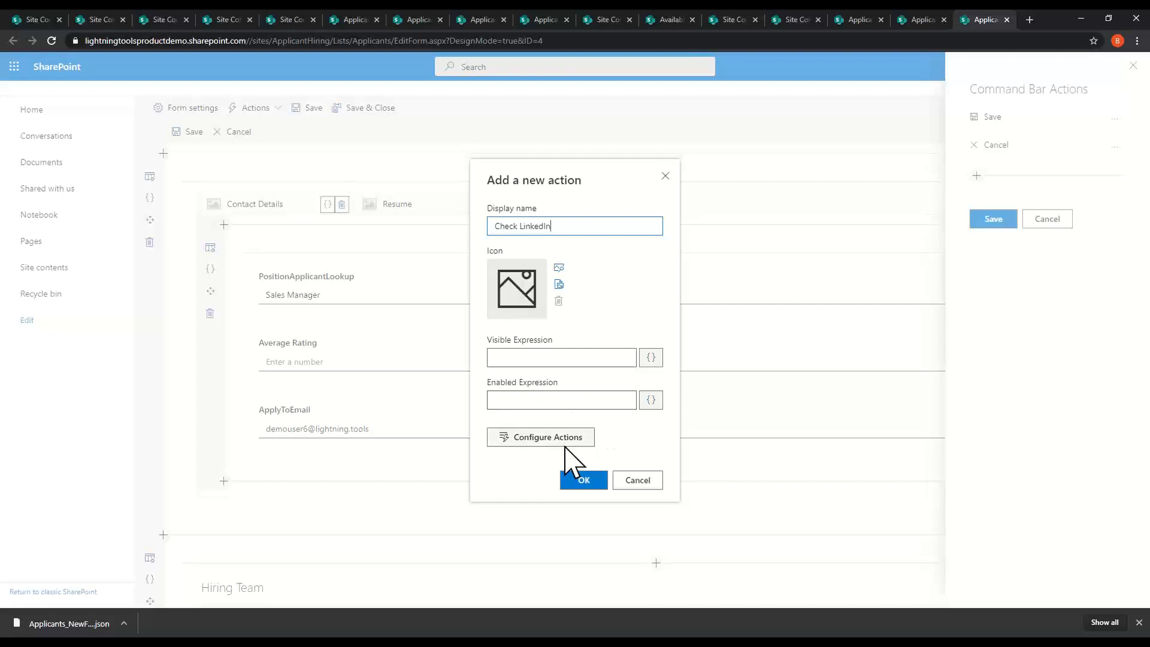
Configure the Check LinkedIn action's on-click behaviour with the action type Open Web Page
left_click(546, 440)
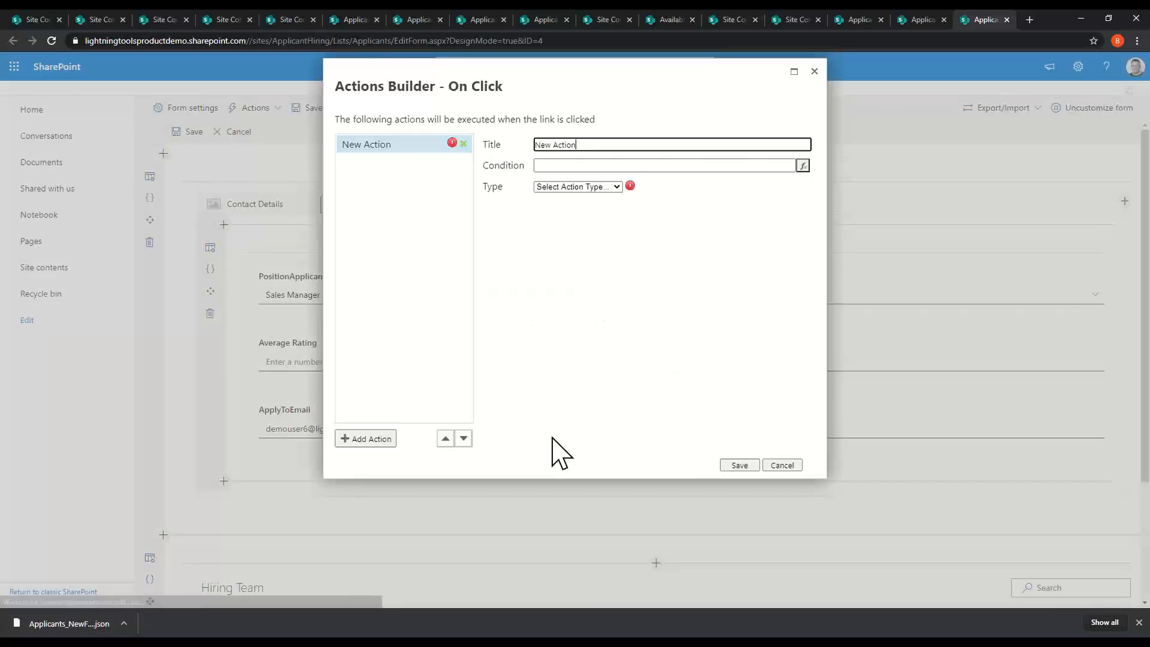
left_click(580, 186)
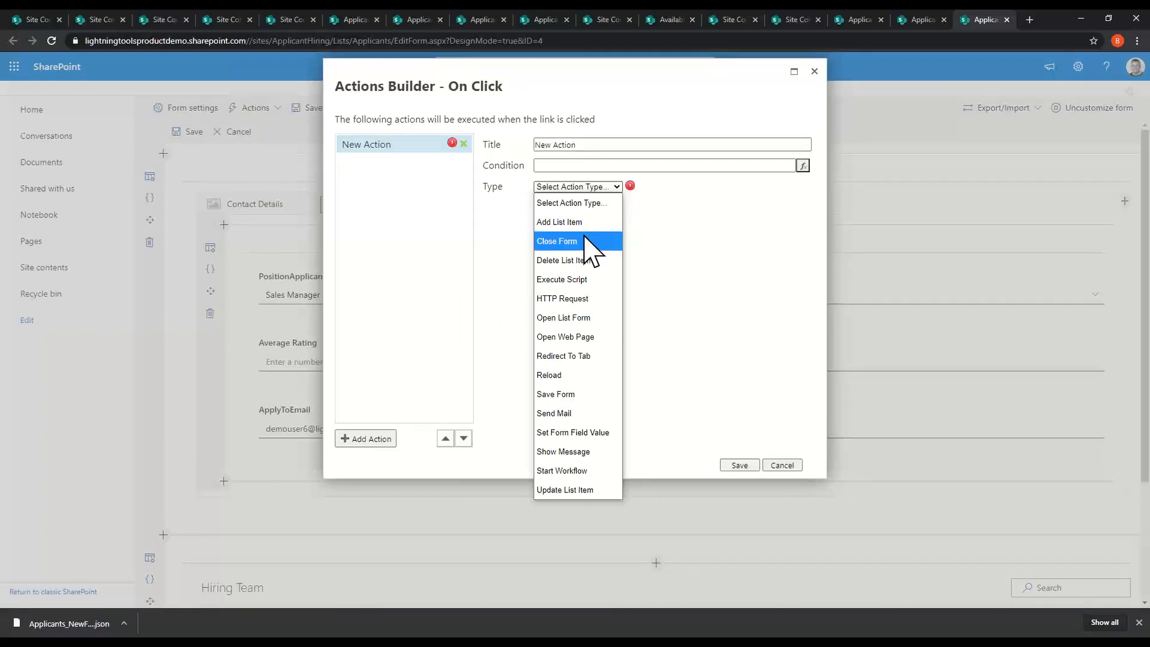
left_click(580, 338)
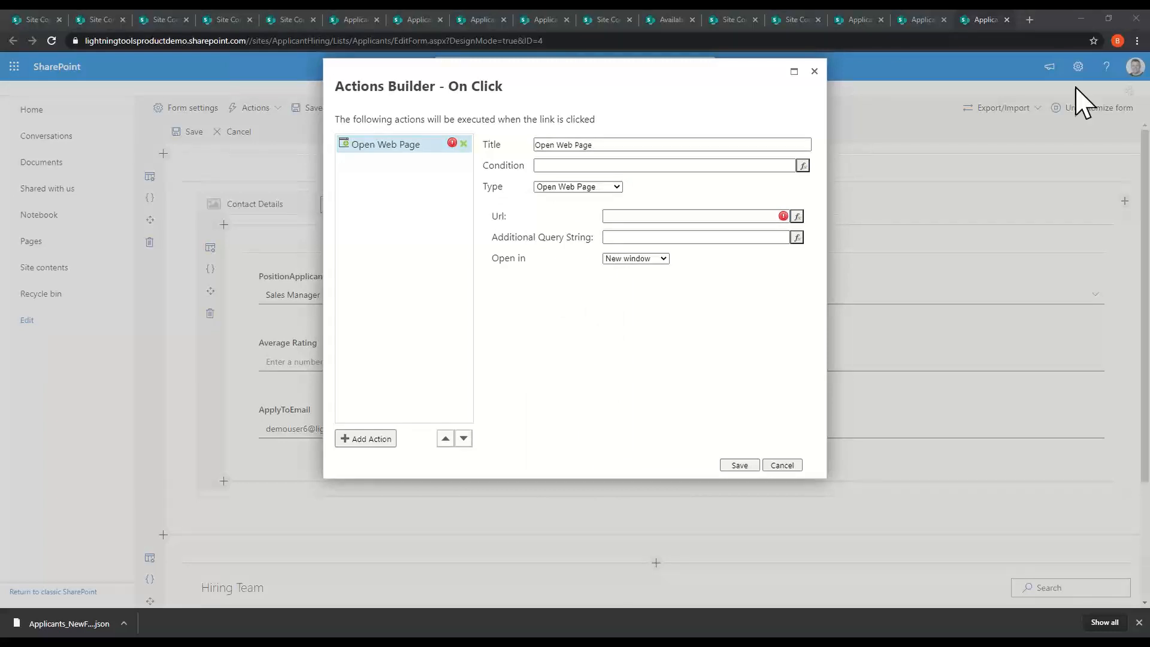
Paste the copied LinkedIn people search address as the action's Url and open it in the Expression Builder
left_click(695, 217)
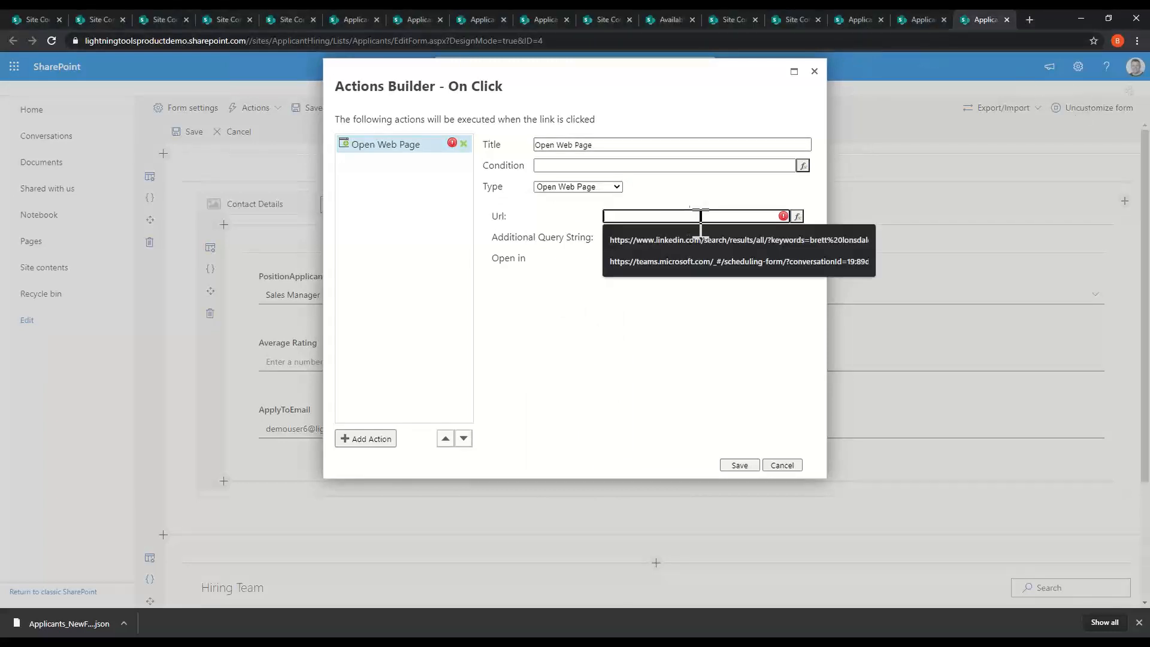
key("ctrl+v")
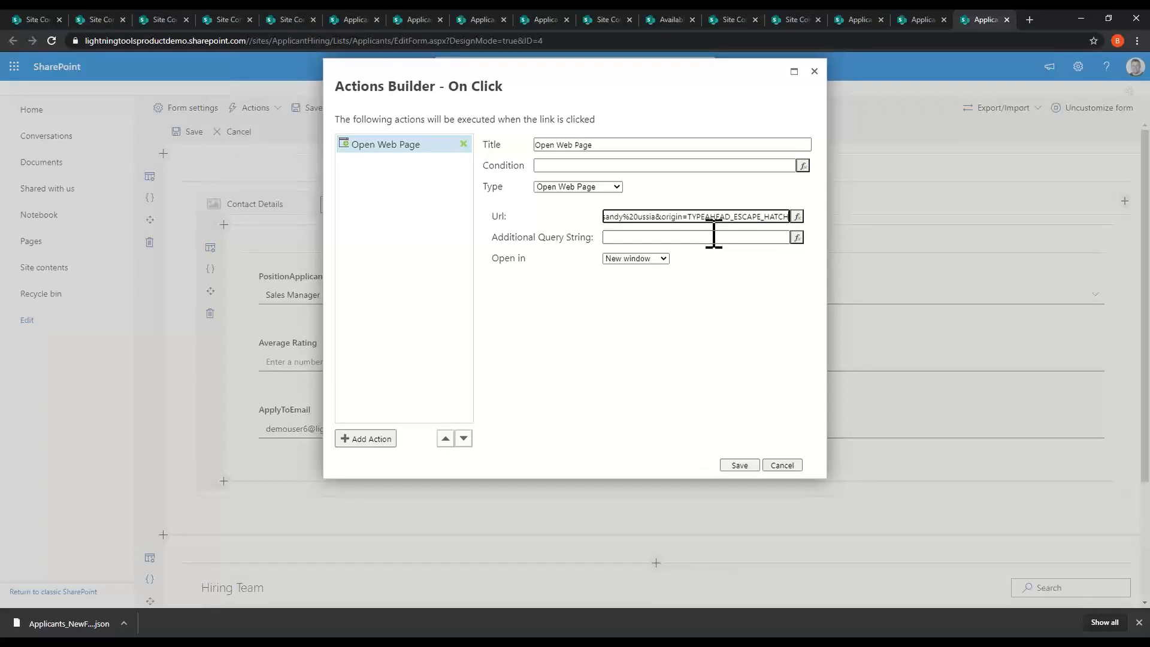
left_click(798, 217)
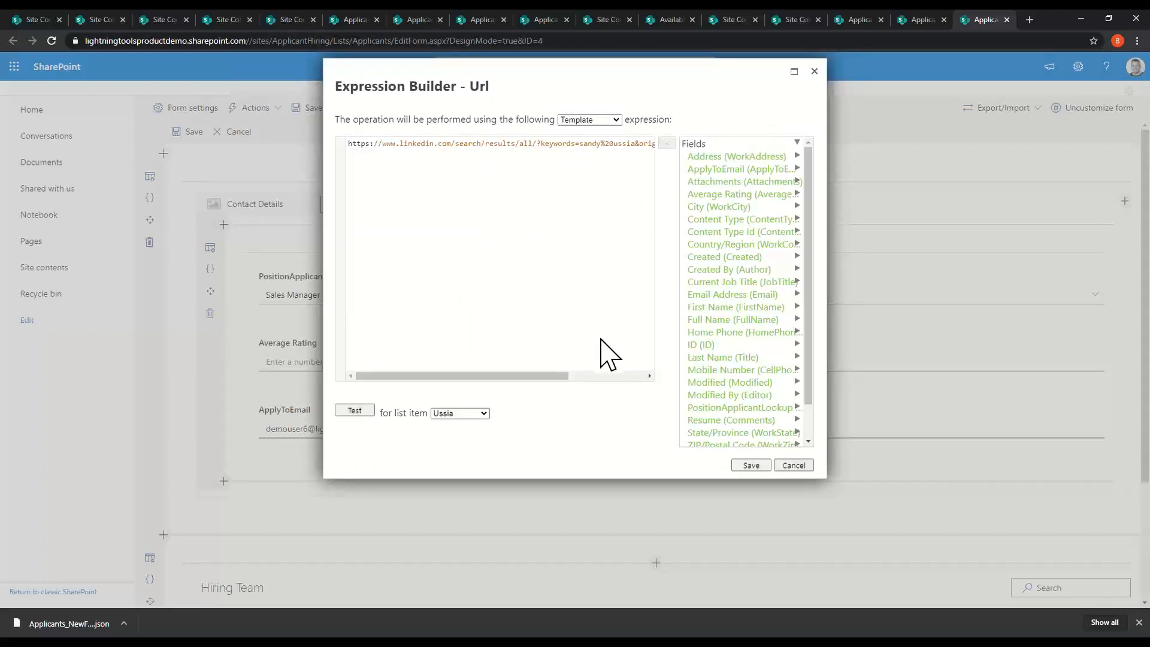
Replace the first and last name in the Url's keywords with the First Name and Last Name (Title) fields and save the expression
left_click_drag(526, 376, 578, 376)
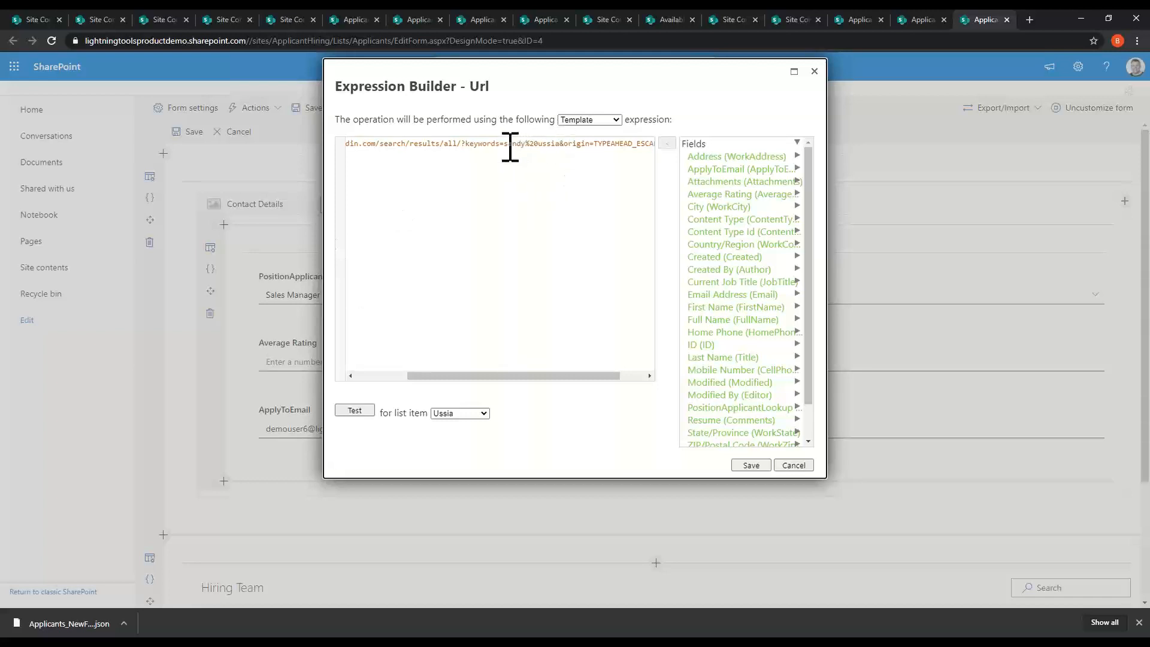
left_click_drag(507, 147, 517, 146)
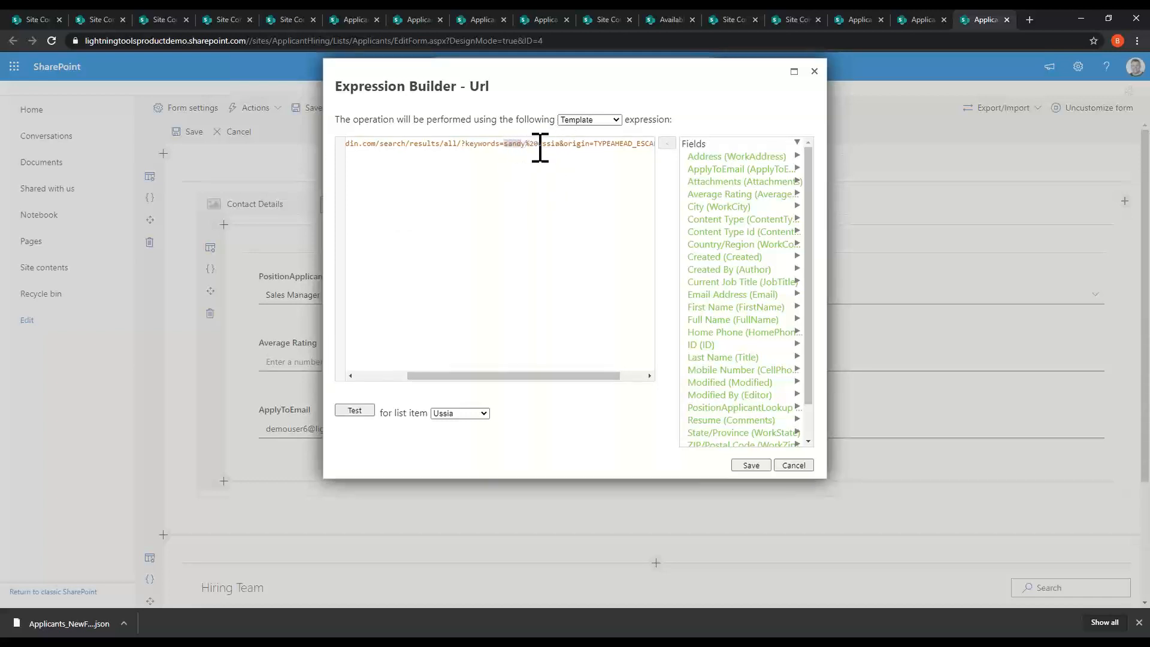
key("BackSpace")
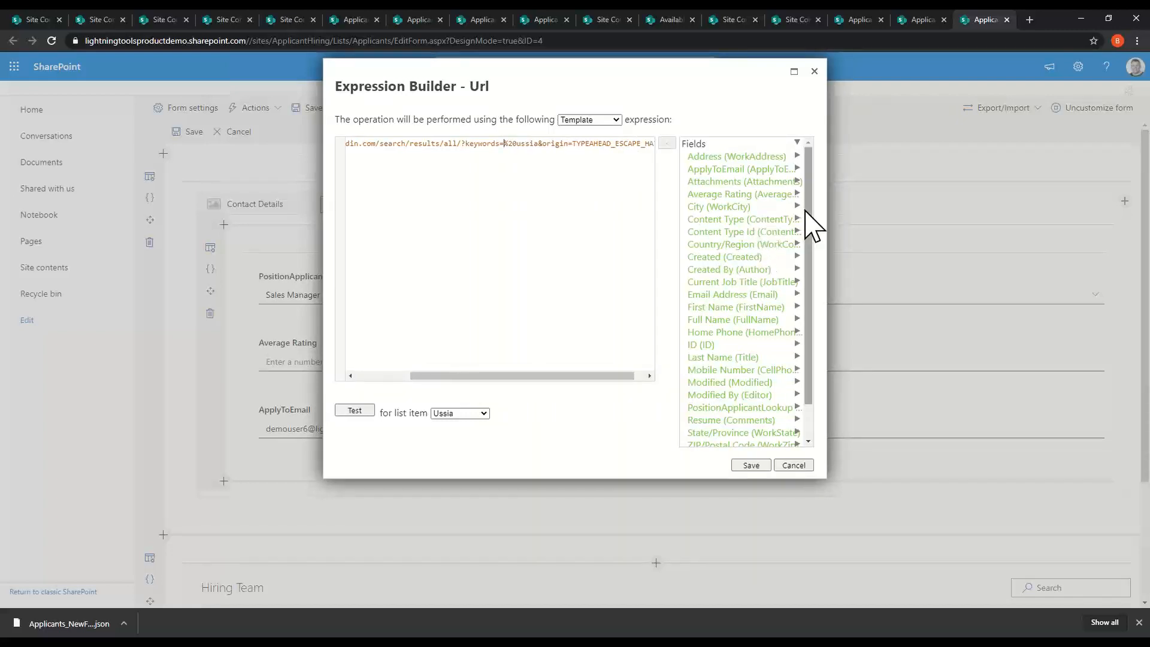
left_click_drag(809, 212, 810, 256)
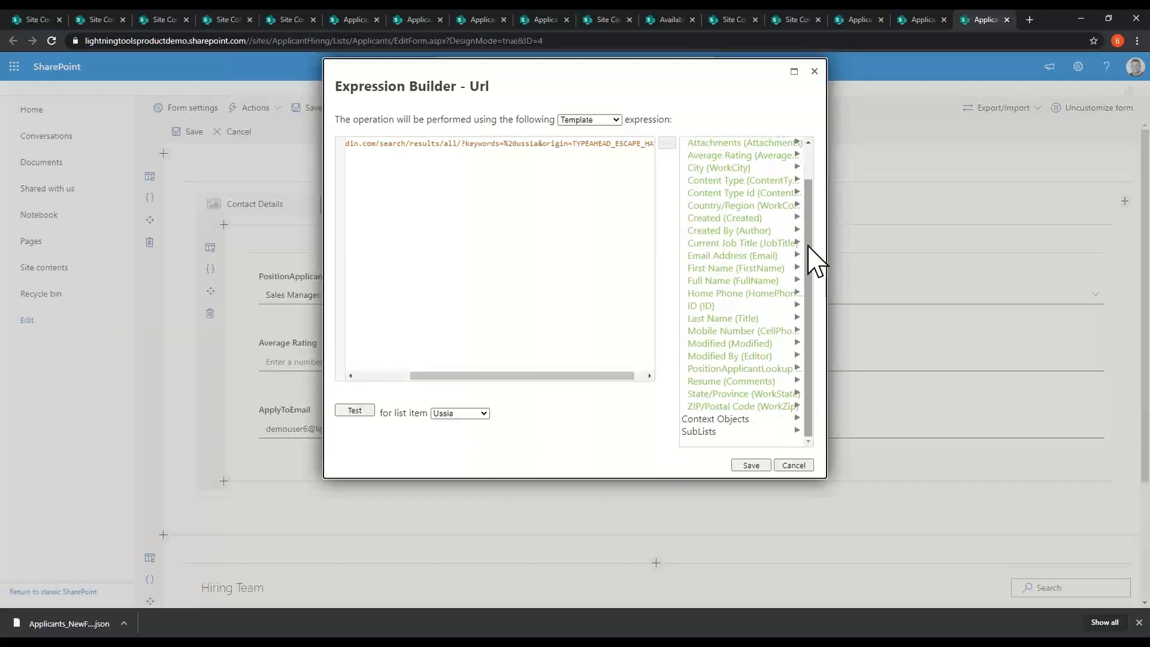
left_click(722, 269)
left_click(727, 281)
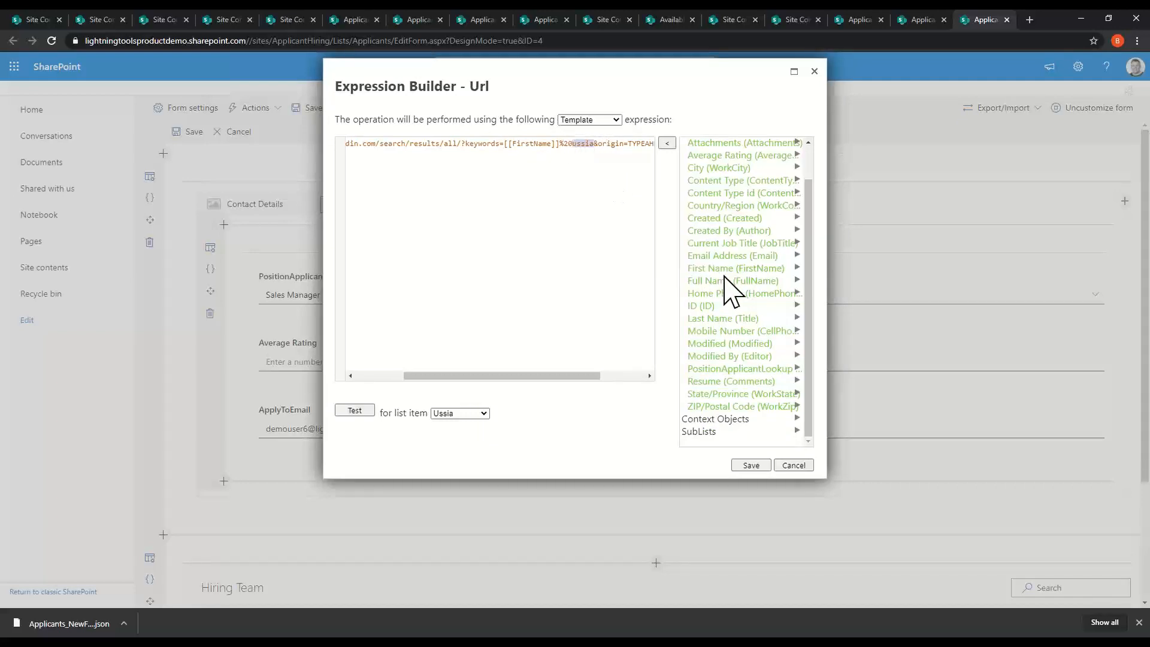
left_click(713, 318)
left_click(716, 331)
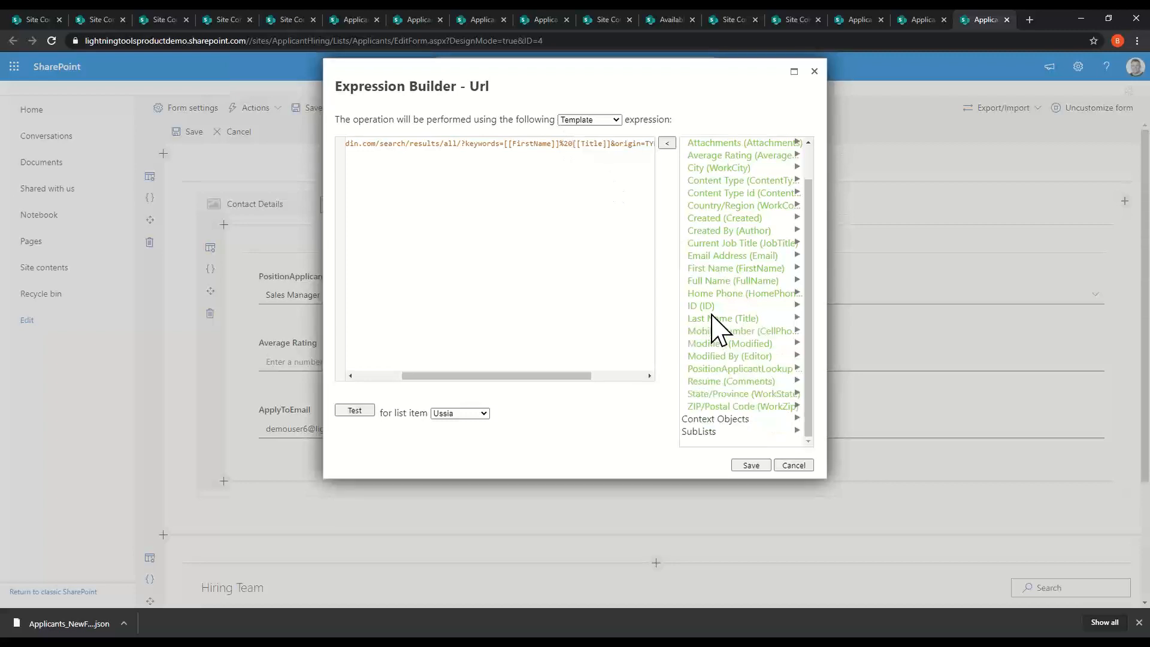
left_click(751, 465)
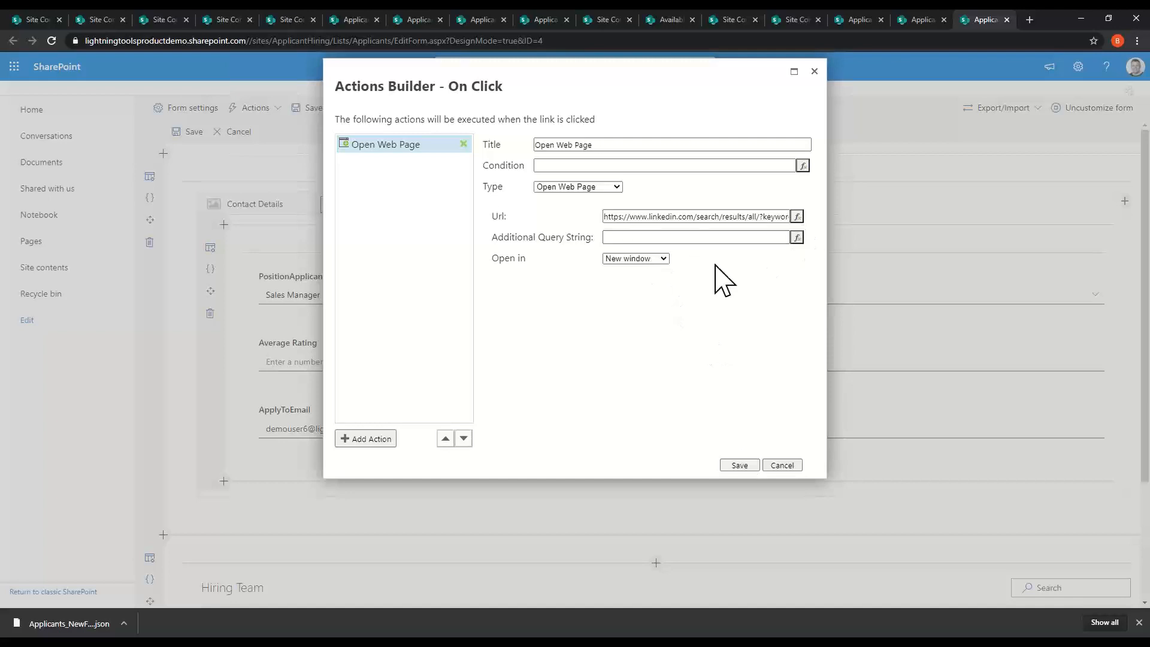
Save the Check LinkedIn action to the command bar, and save and close the customized form
left_click(740, 466)
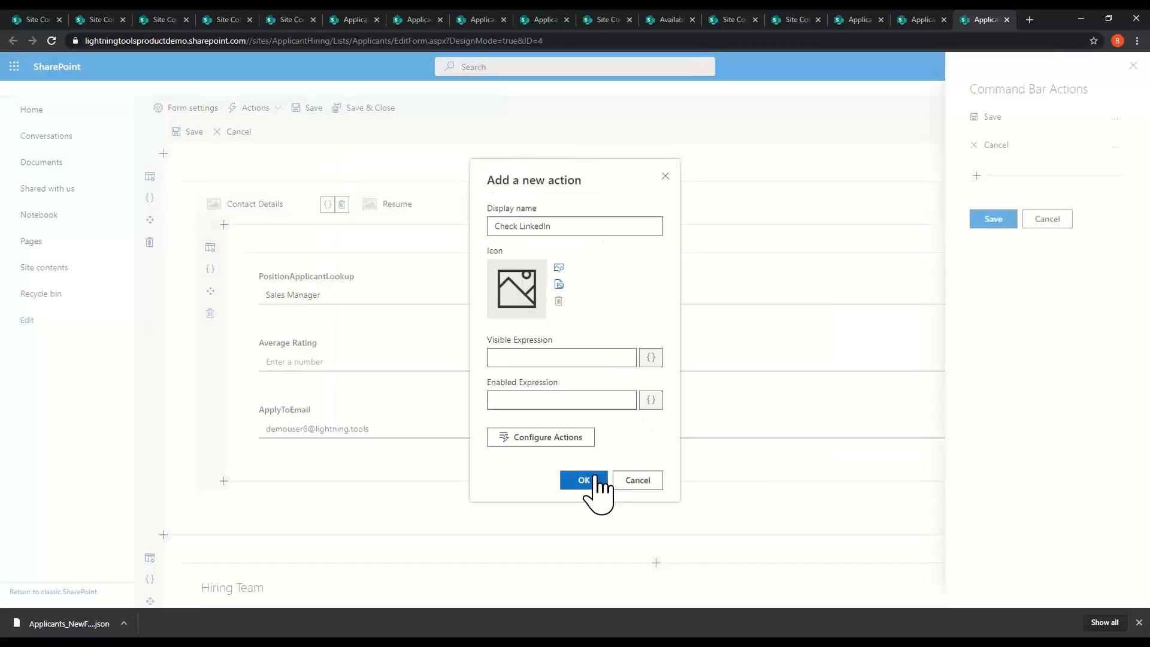
left_click(582, 480)
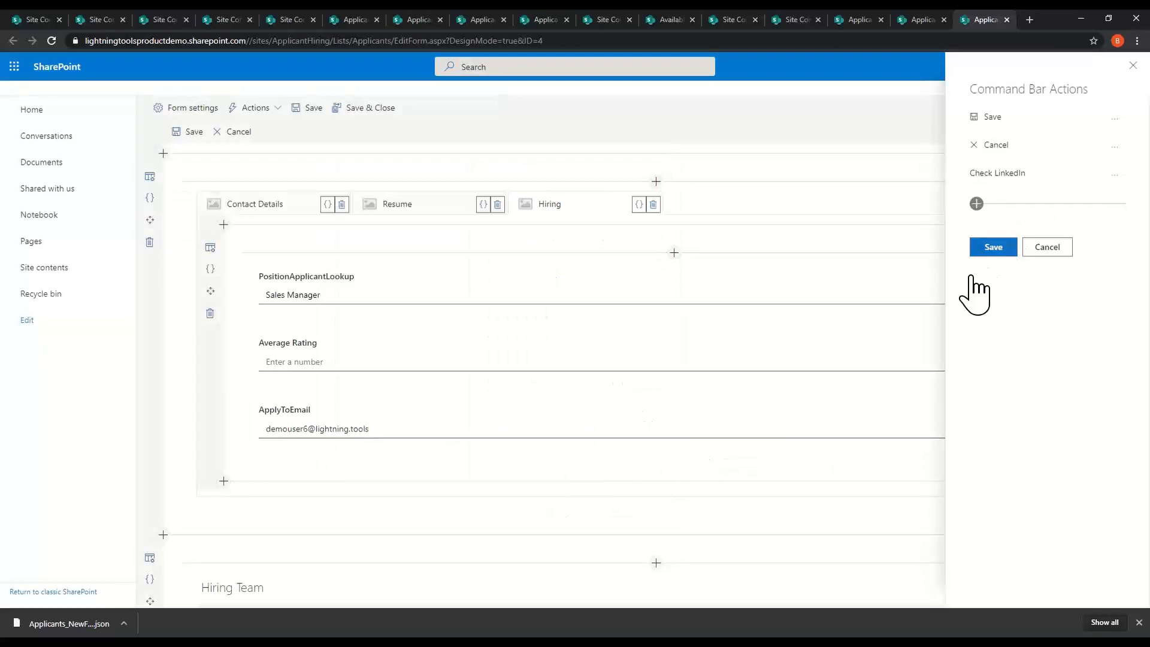
left_click(992, 246)
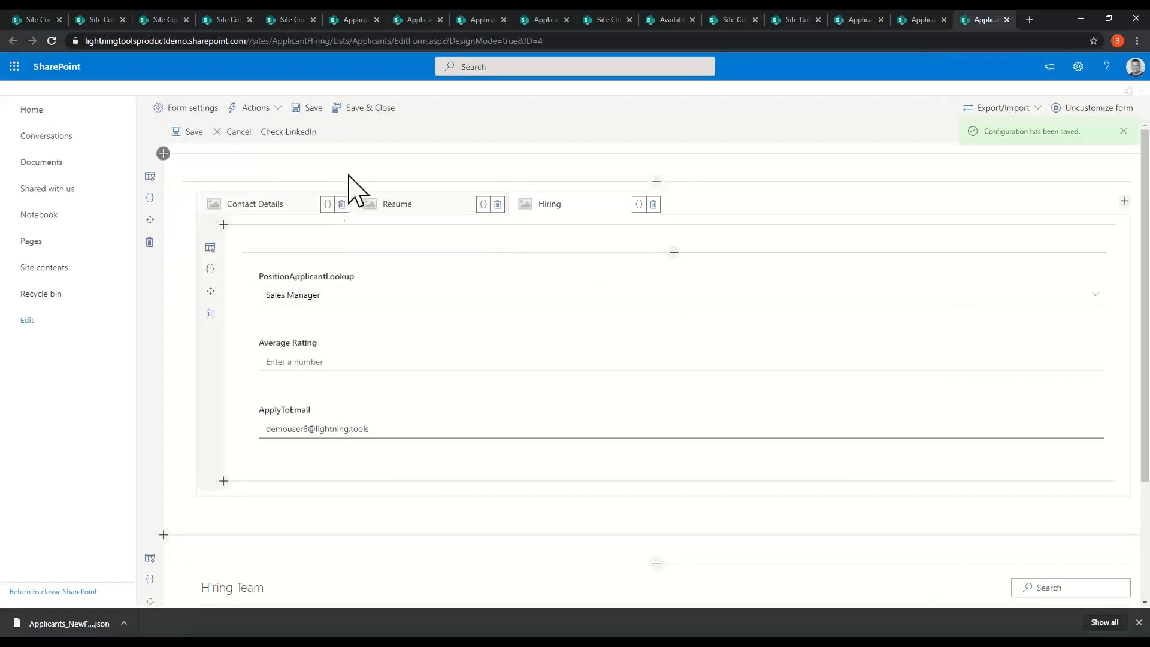
left_click(390, 109)
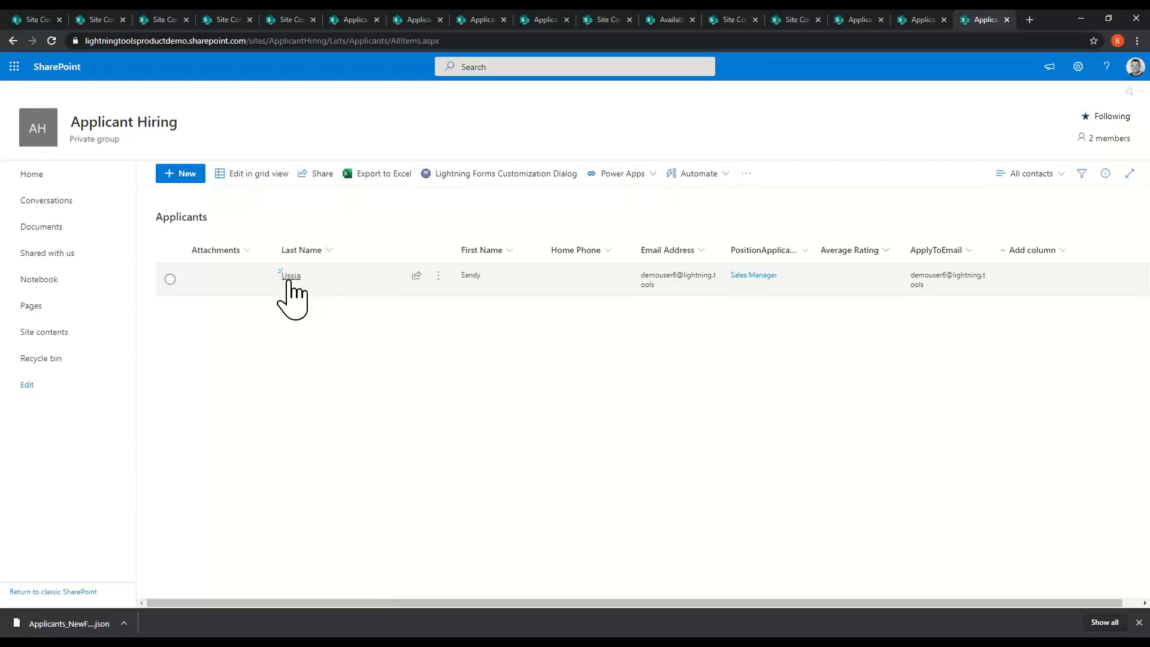
Open the applicant in the Applicants list for editing and show the Contact Details section
left_click(439, 280)
left_click(439, 276)
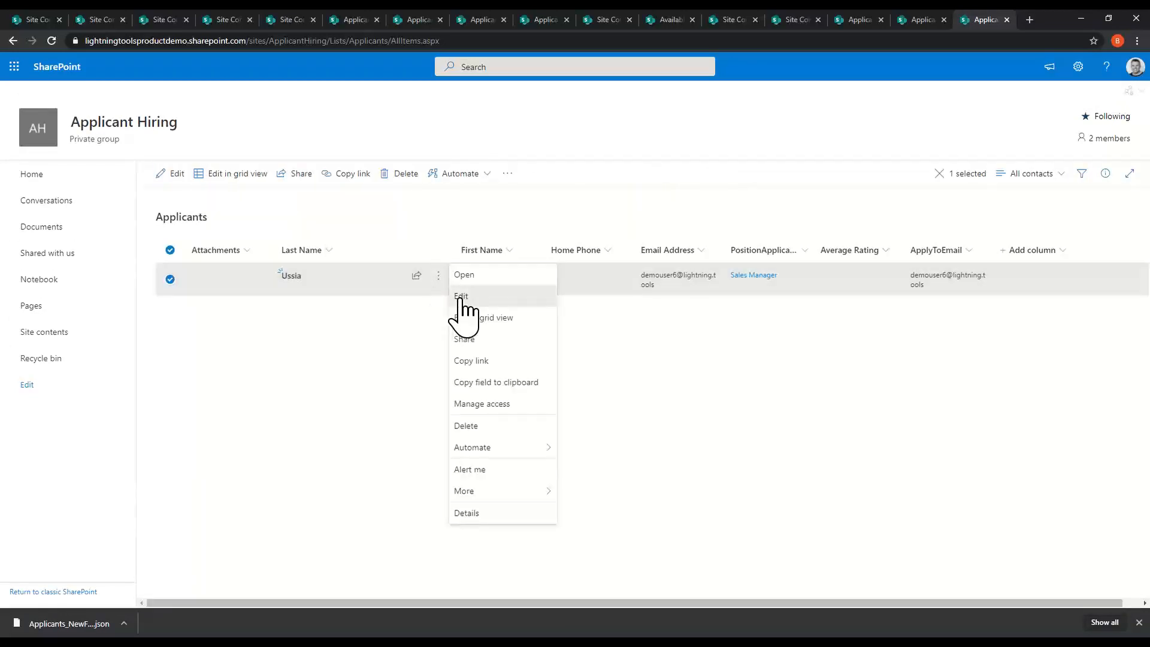
left_click(465, 309)
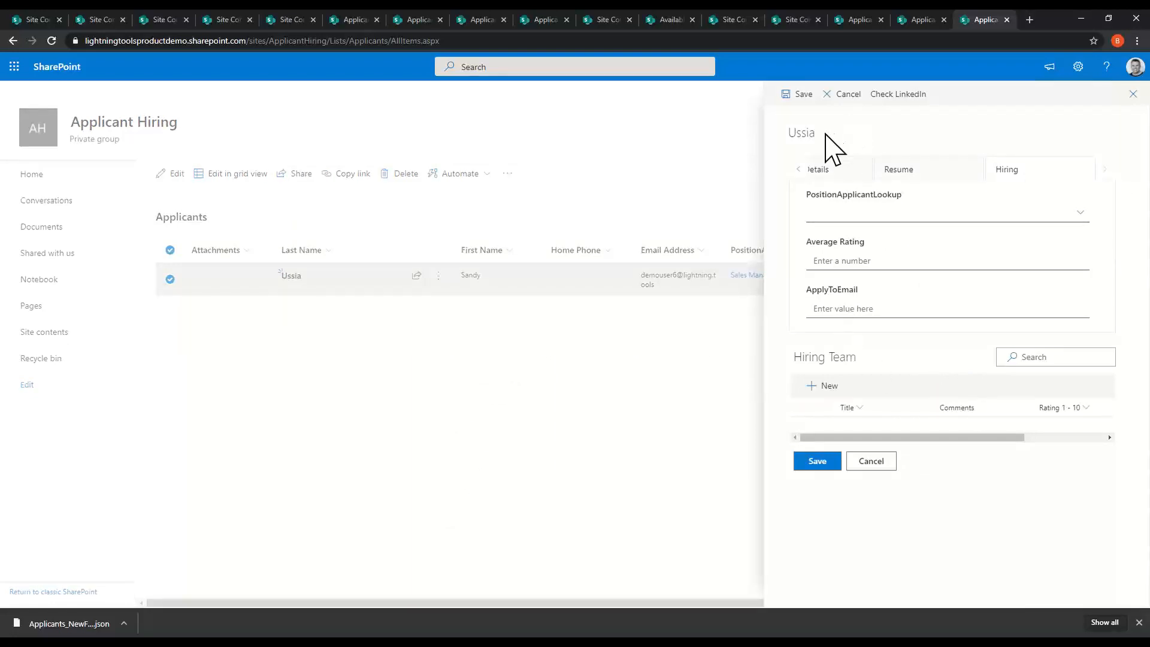
left_click(796, 96)
left_click(849, 175)
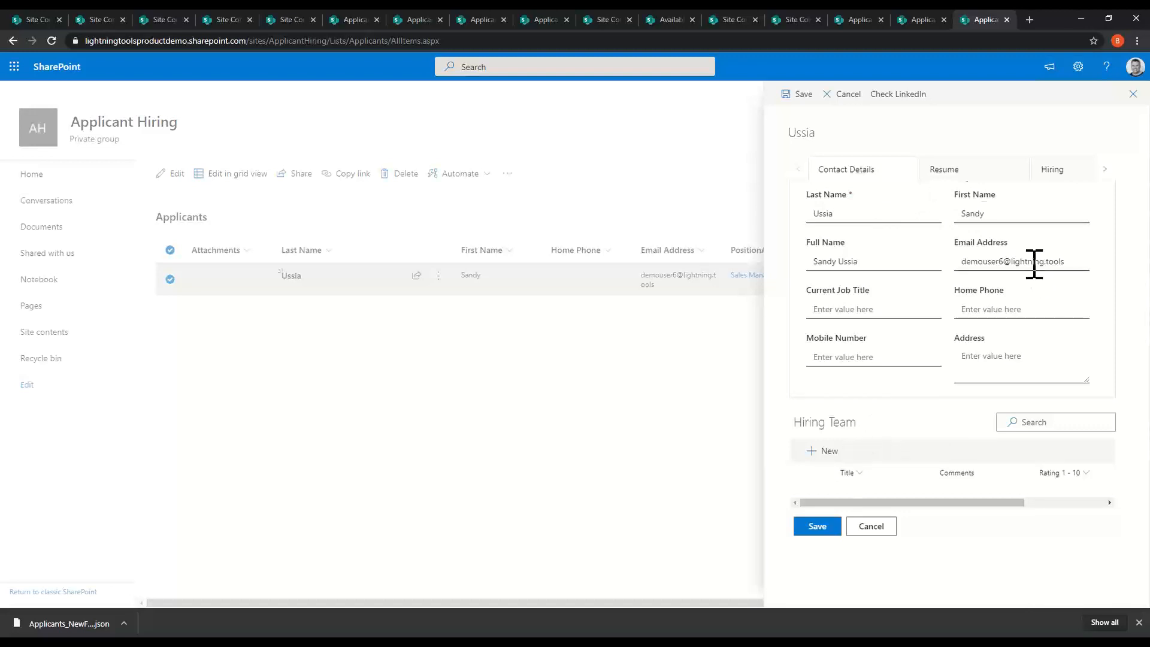
Add a Hiring Team entry titled "Very Good" with comment "She'll make a good manager", rating 8 and a demo user as team member
left_click(826, 452)
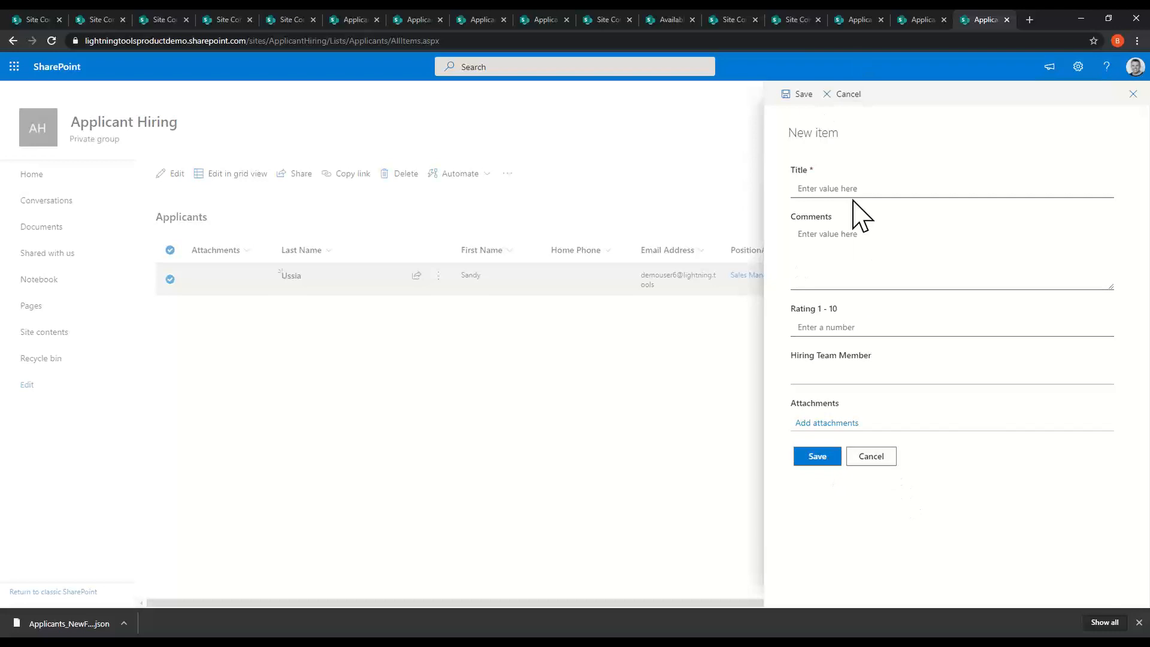
left_click(856, 189)
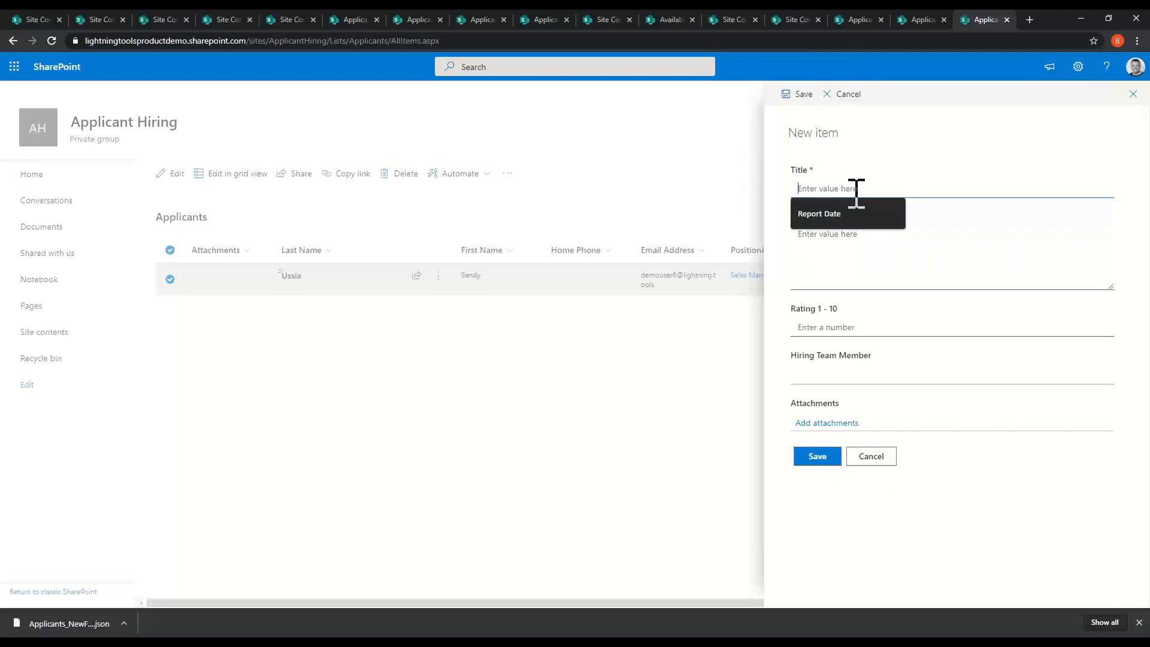
type("Very Good")
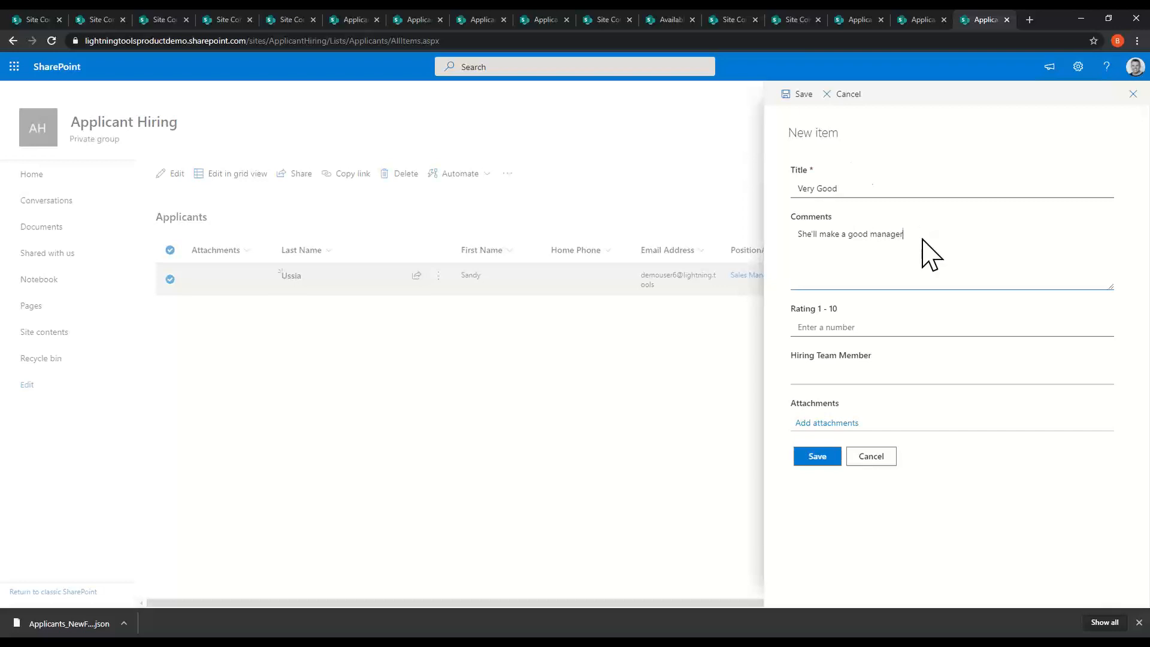
left_click(846, 328)
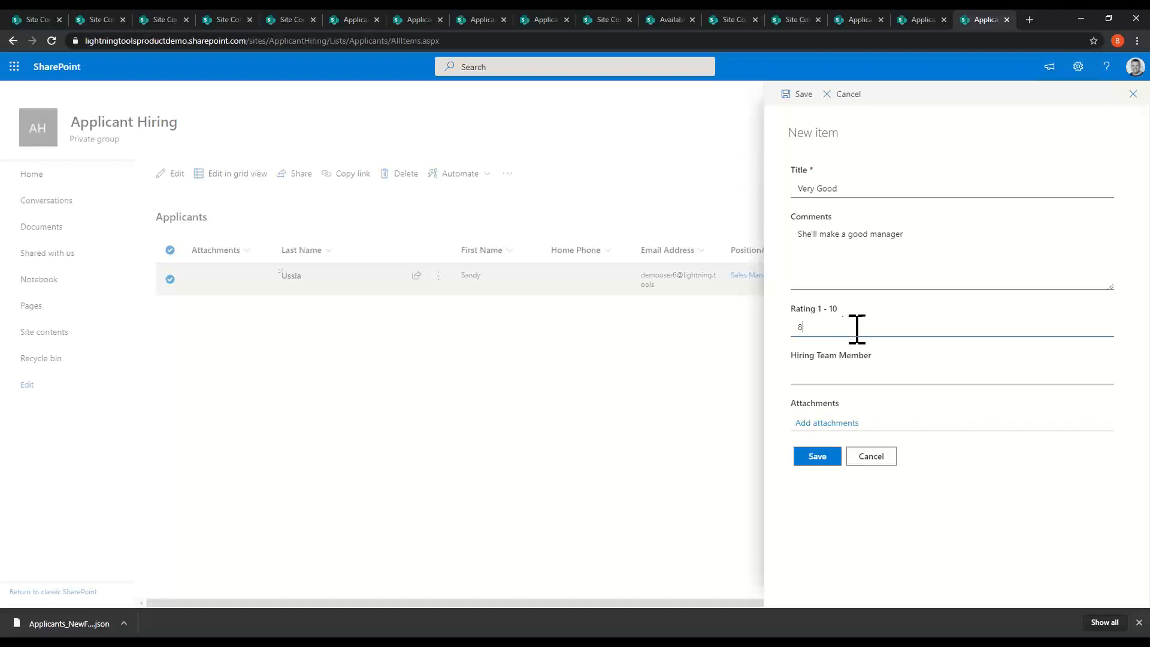
left_click(875, 370)
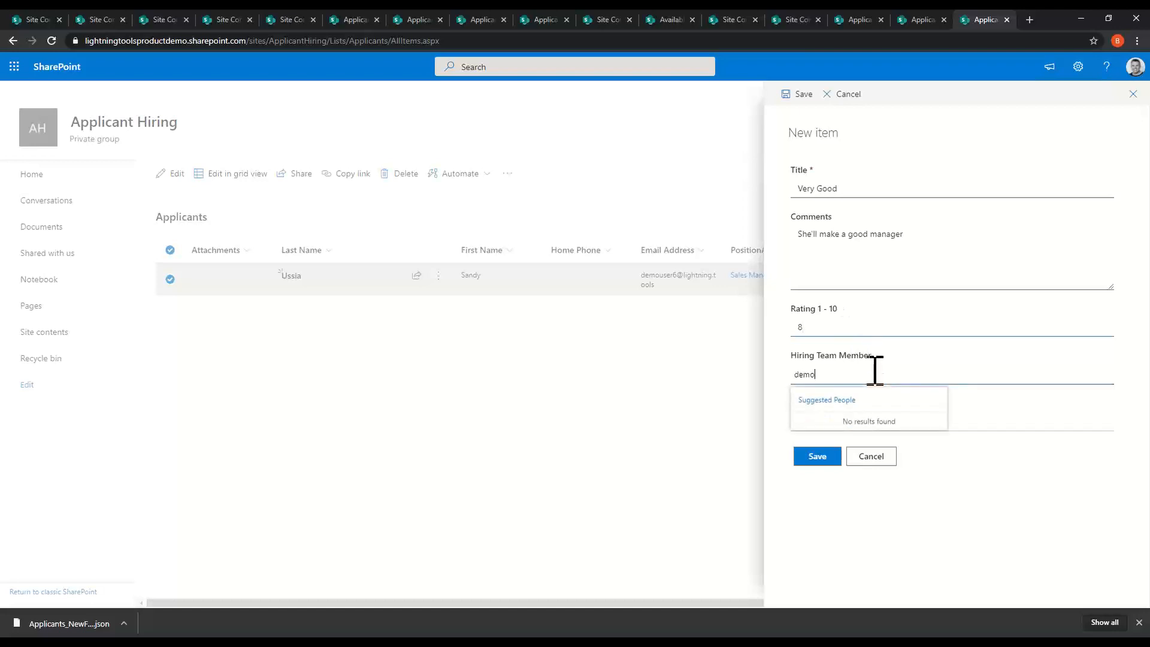
left_click(885, 519)
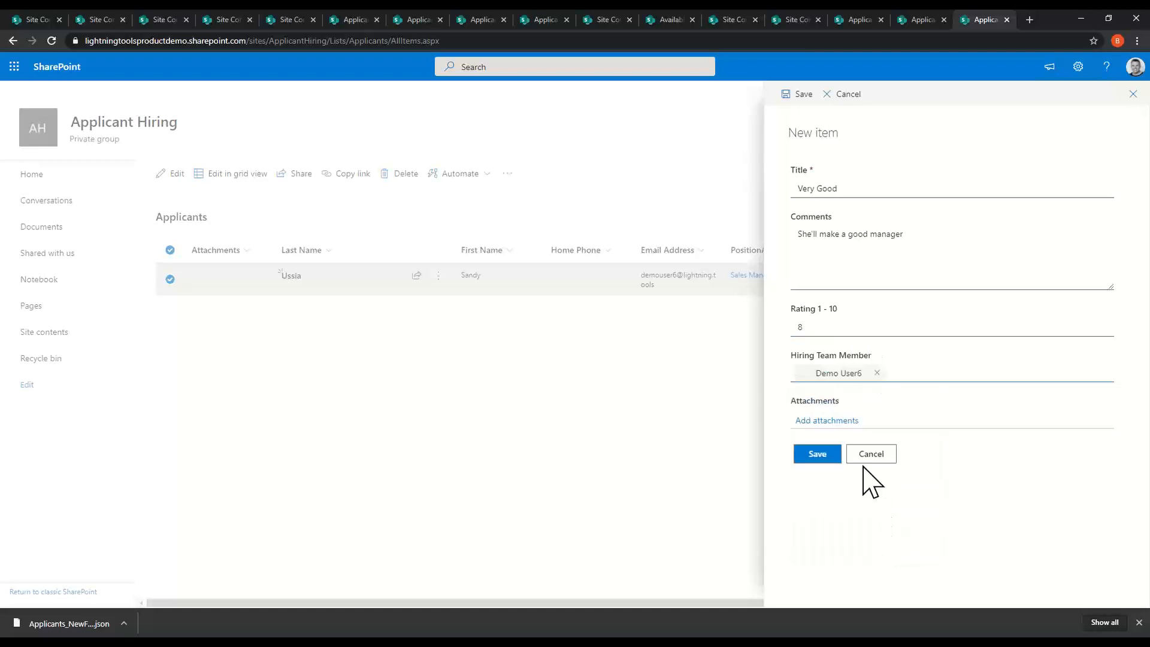
left_click(816, 454)
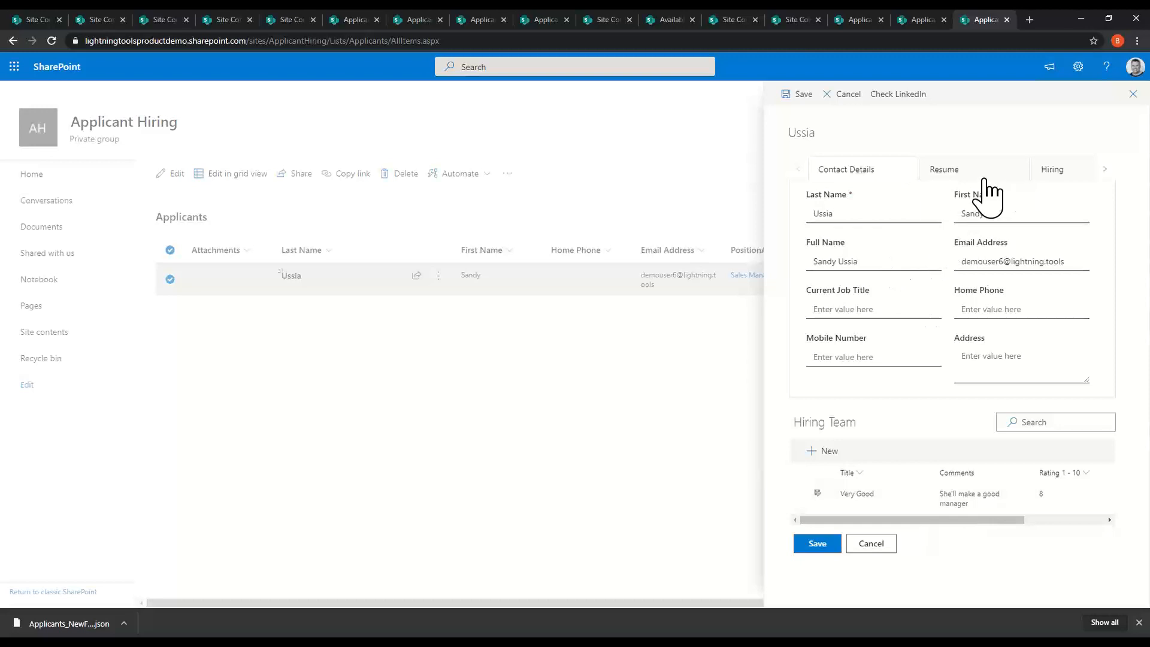
From the applicant's Hiring section, add a Hiring Team entry titled "Not bad" with rating 5 and another demo user as team member
left_click(1050, 178)
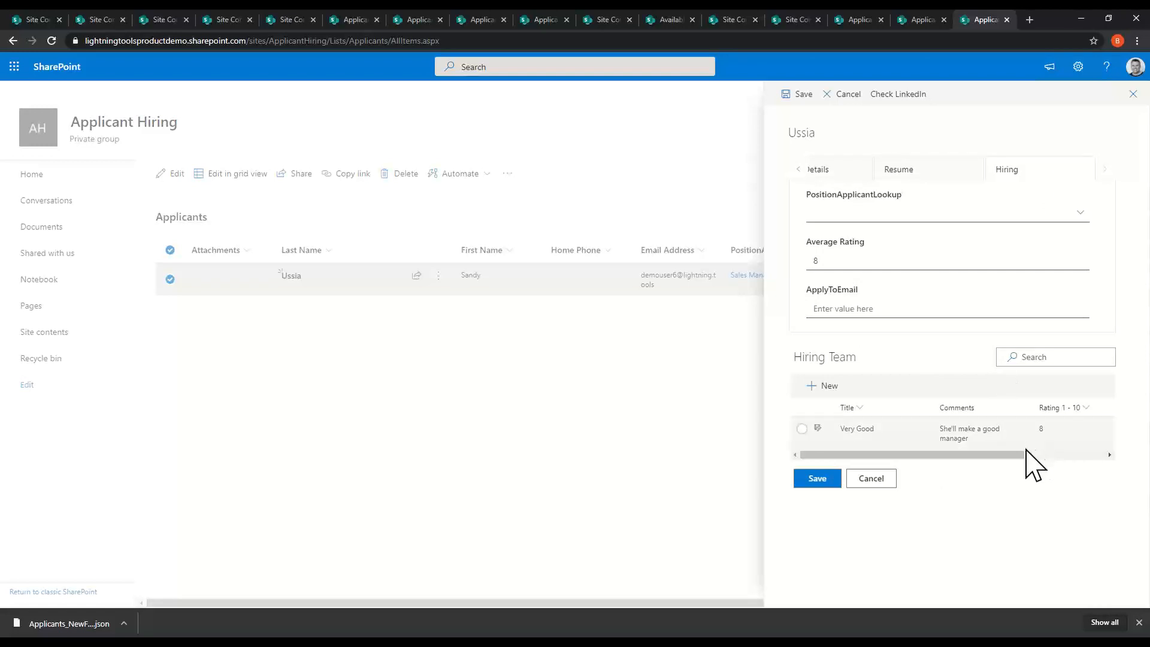
left_click(827, 385)
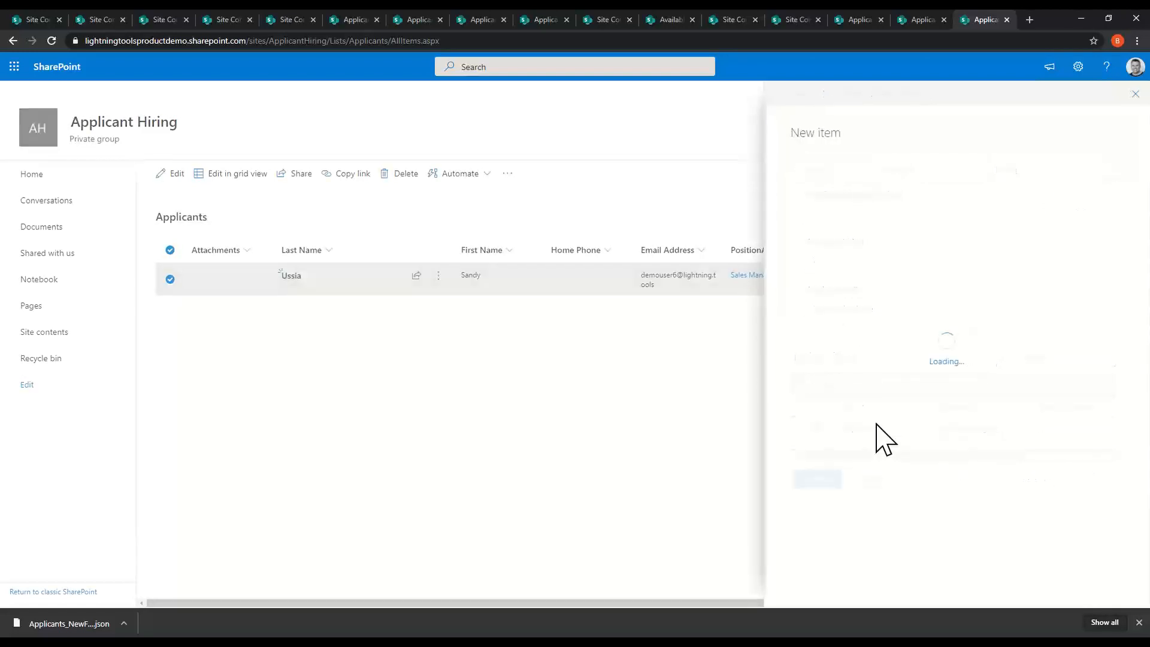
left_click(888, 191)
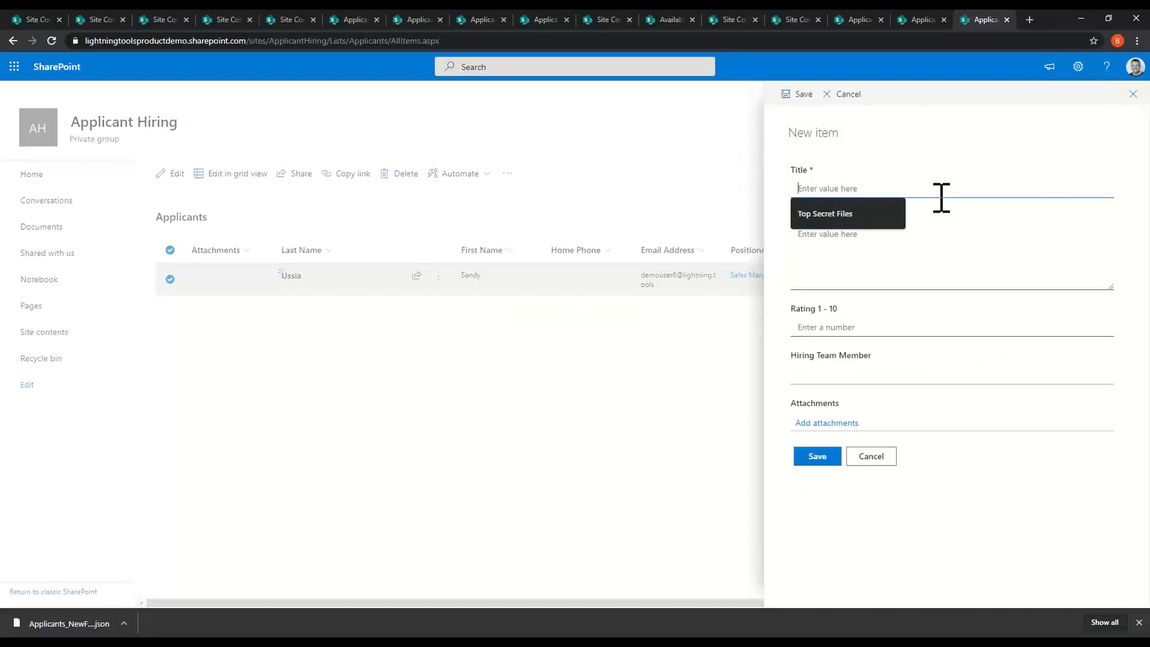
type("Not bad")
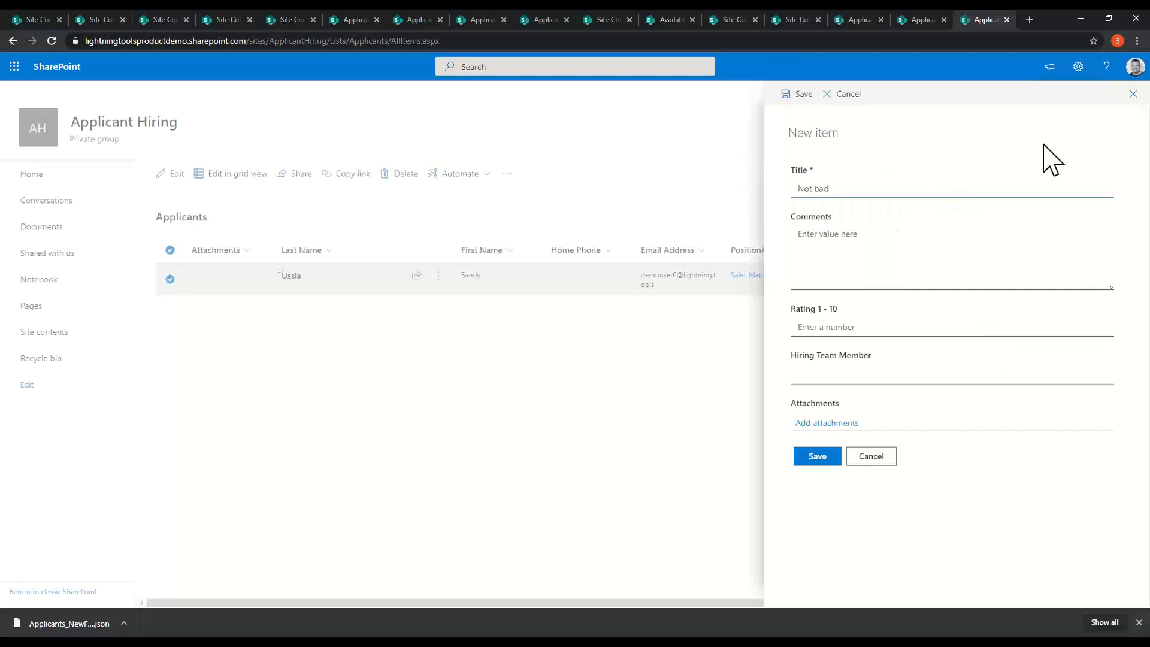
left_click(872, 326)
type("5")
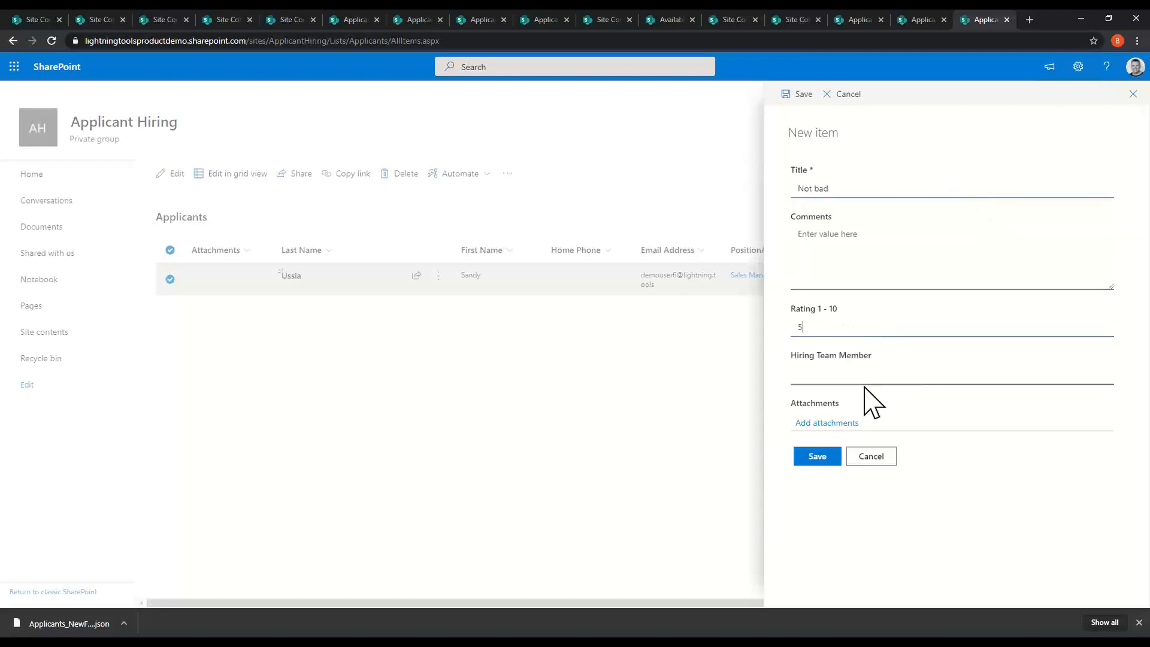
left_click(839, 376)
type("de")
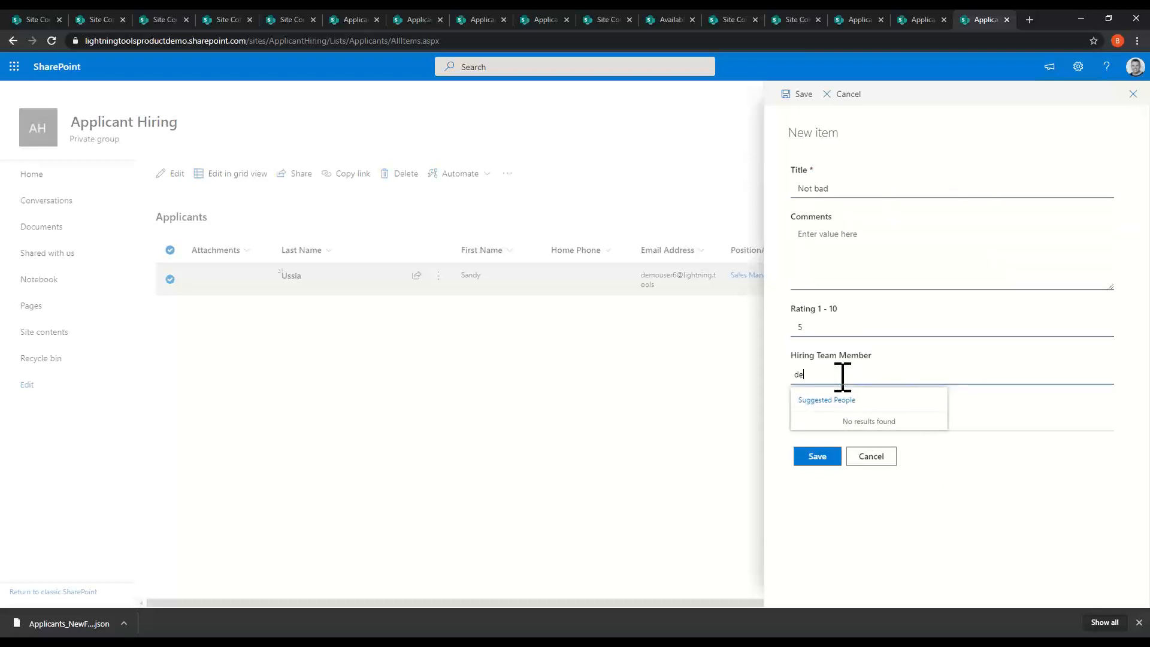
type("mo")
key("Return")
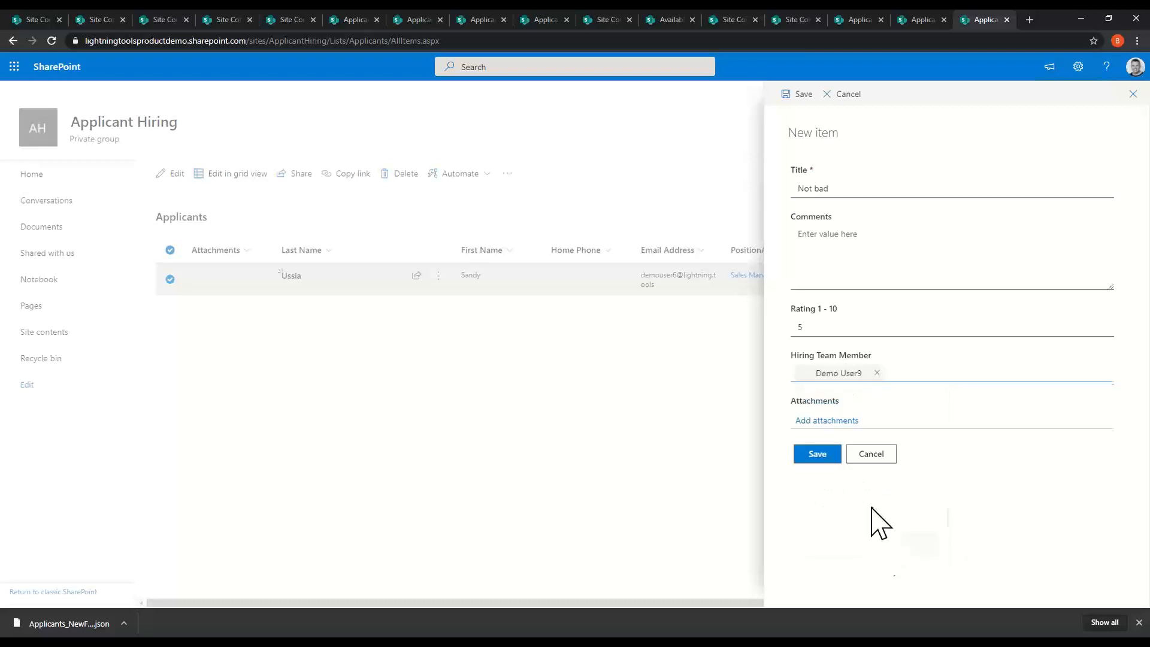
left_click(828, 453)
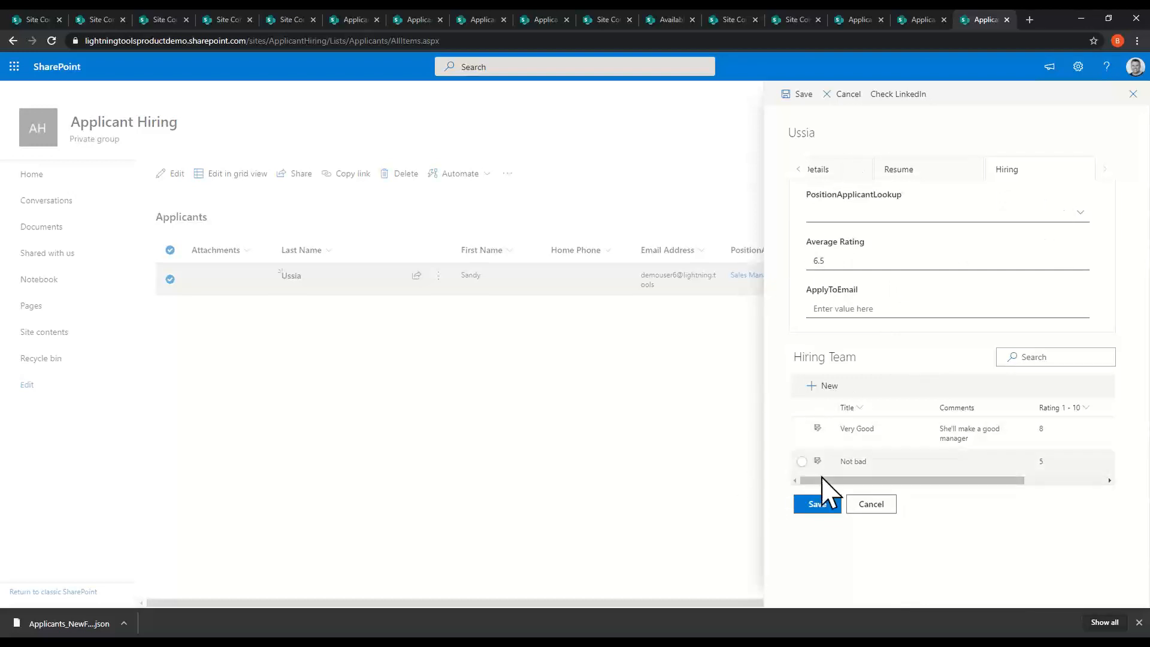
Run the Check LinkedIn action for the applicant and close the LinkedIn search page it opens
left_click(813, 507)
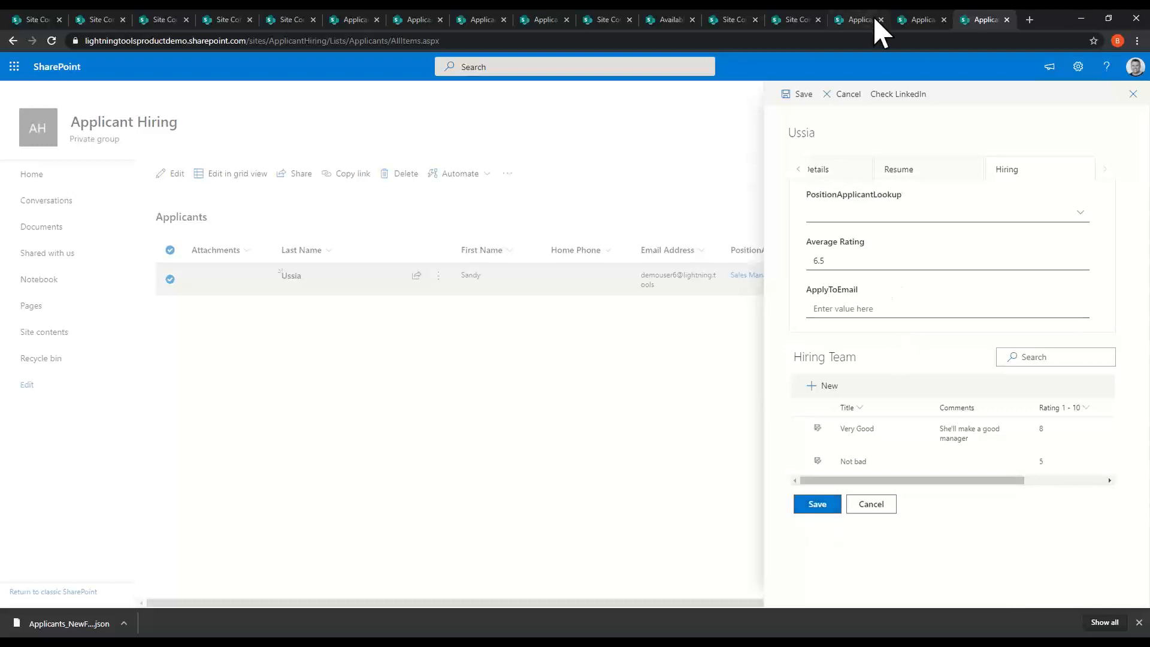
left_click(903, 96)
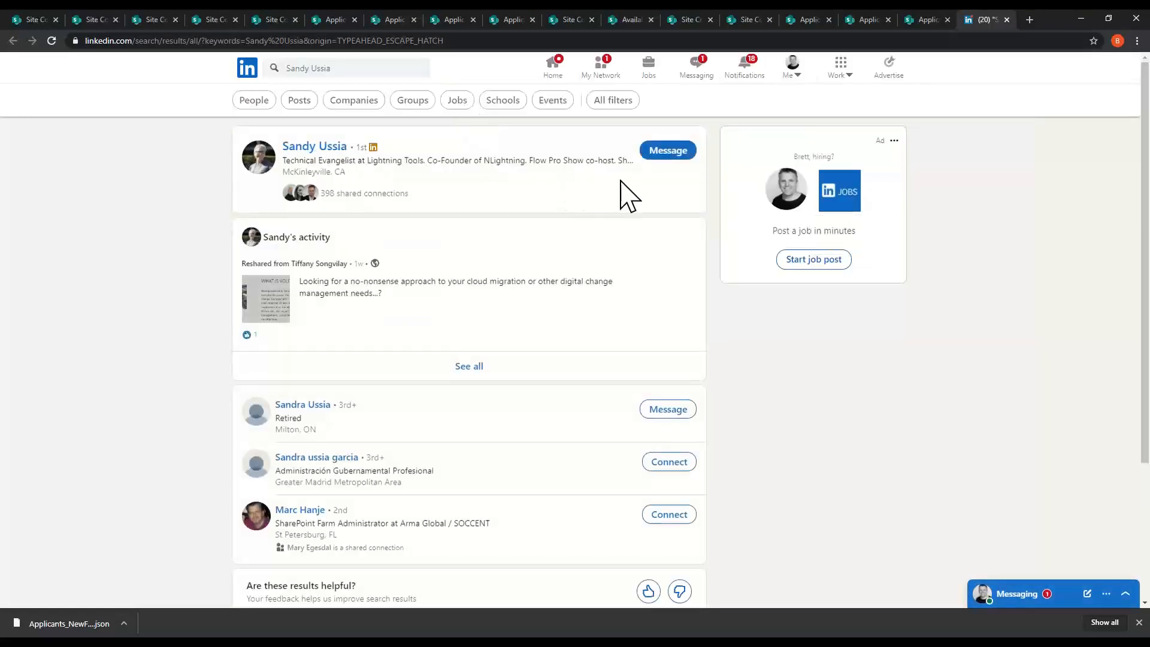
left_click(1006, 19)
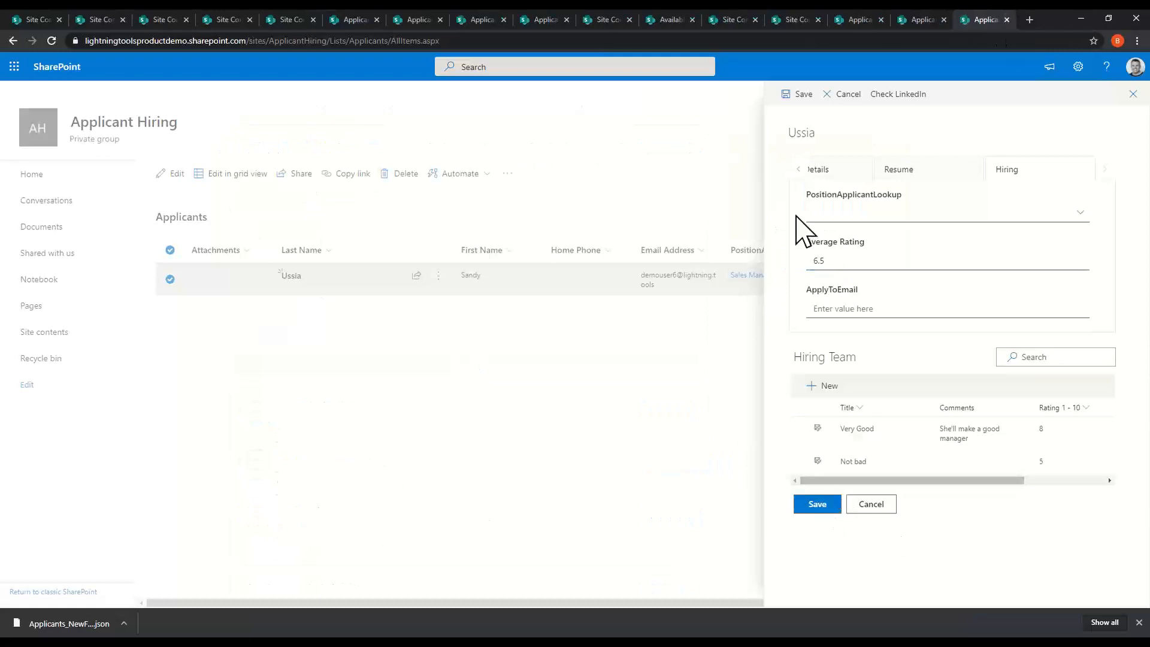
Save the applicant's record from the Contact Details section and open the Applicants list's NewForm.aspx for customization
left_click(818, 173)
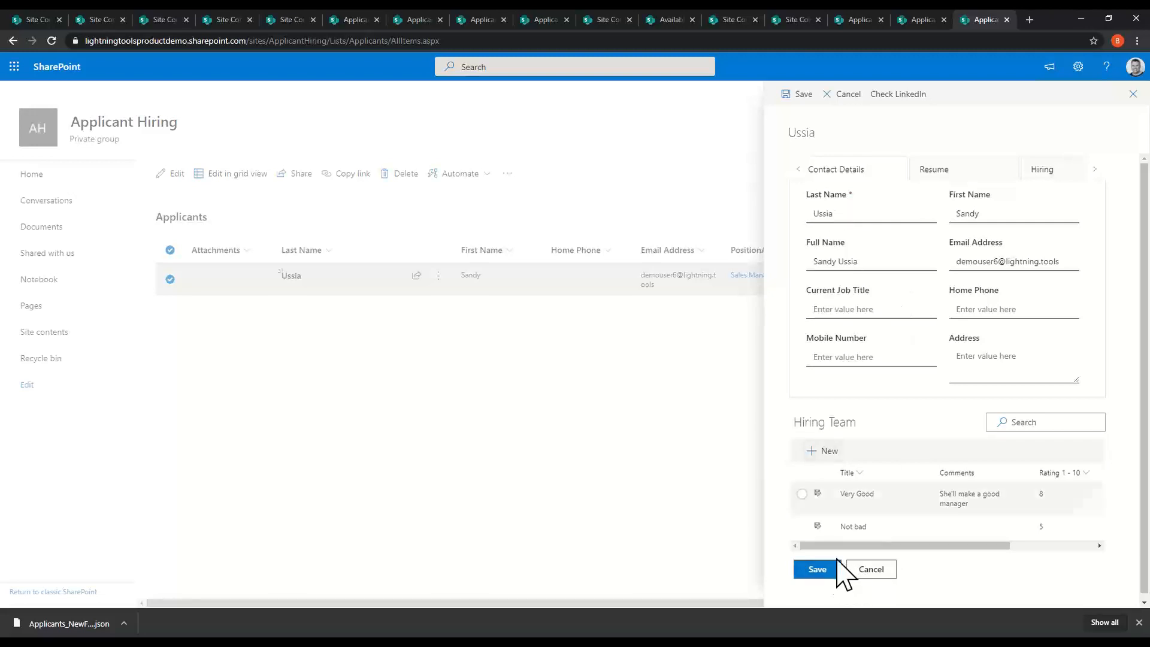
left_click(819, 572)
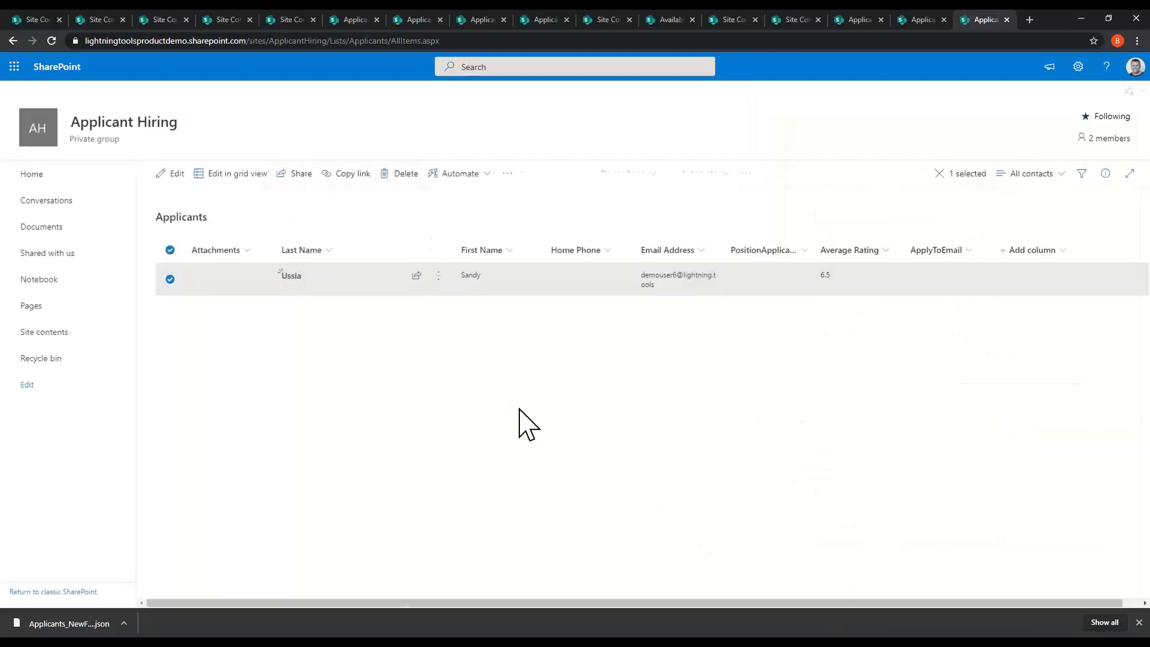
left_click(489, 173)
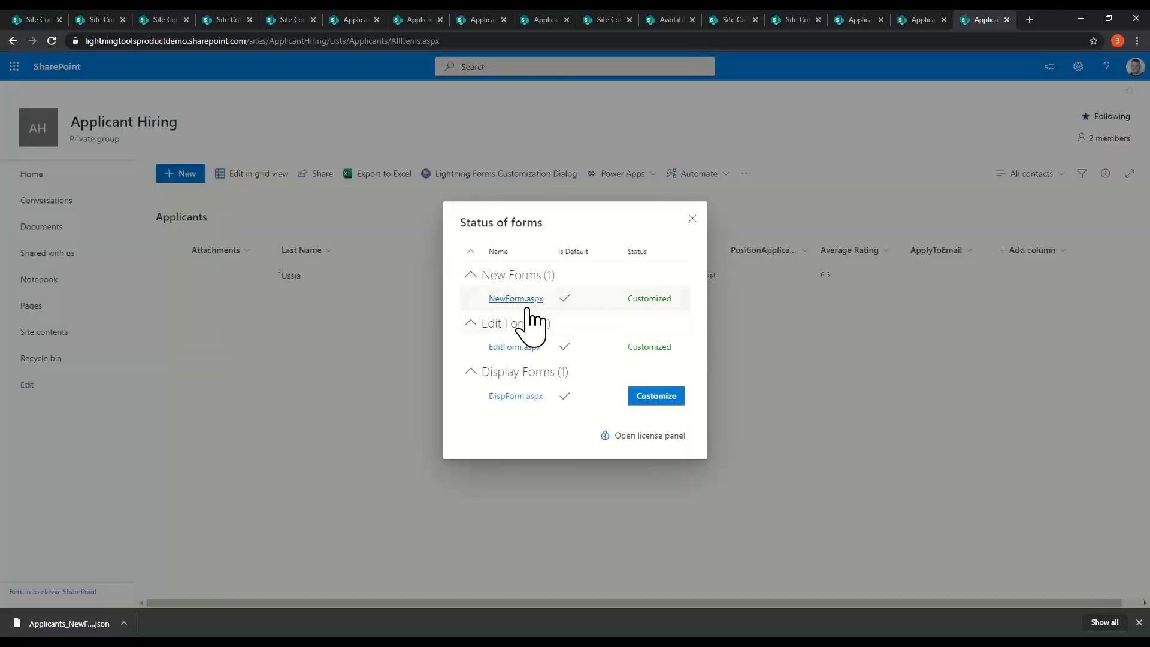
left_click(525, 303)
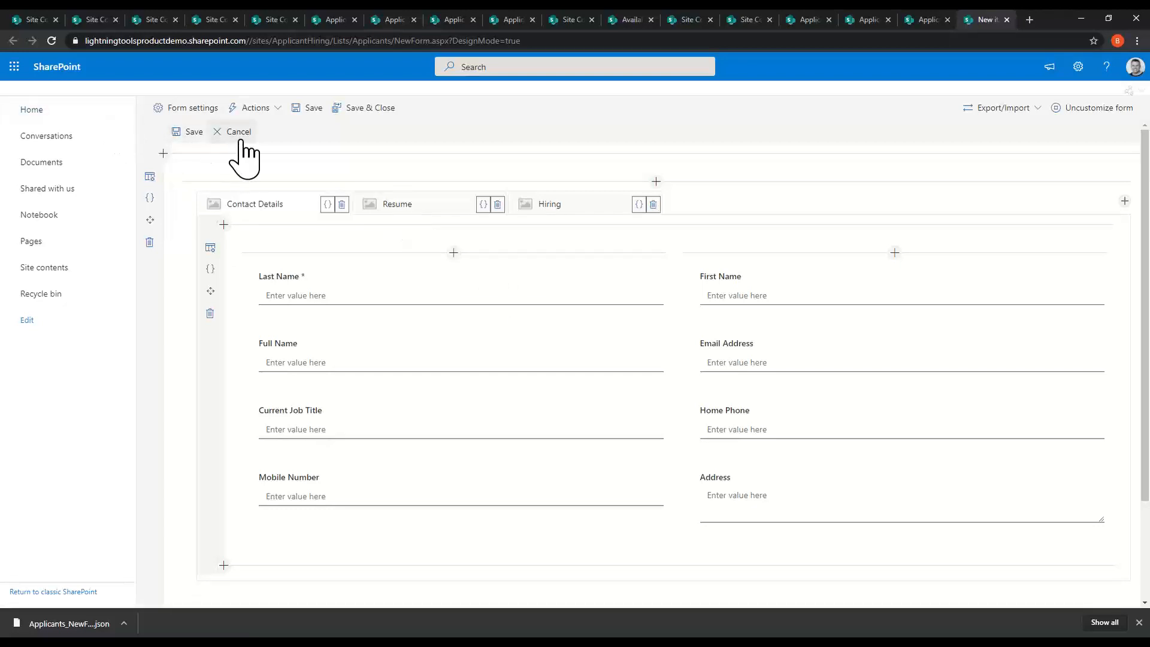
Start a new command bar action on the form with the display name "Submit" and a check mark icon
left_click(268, 110)
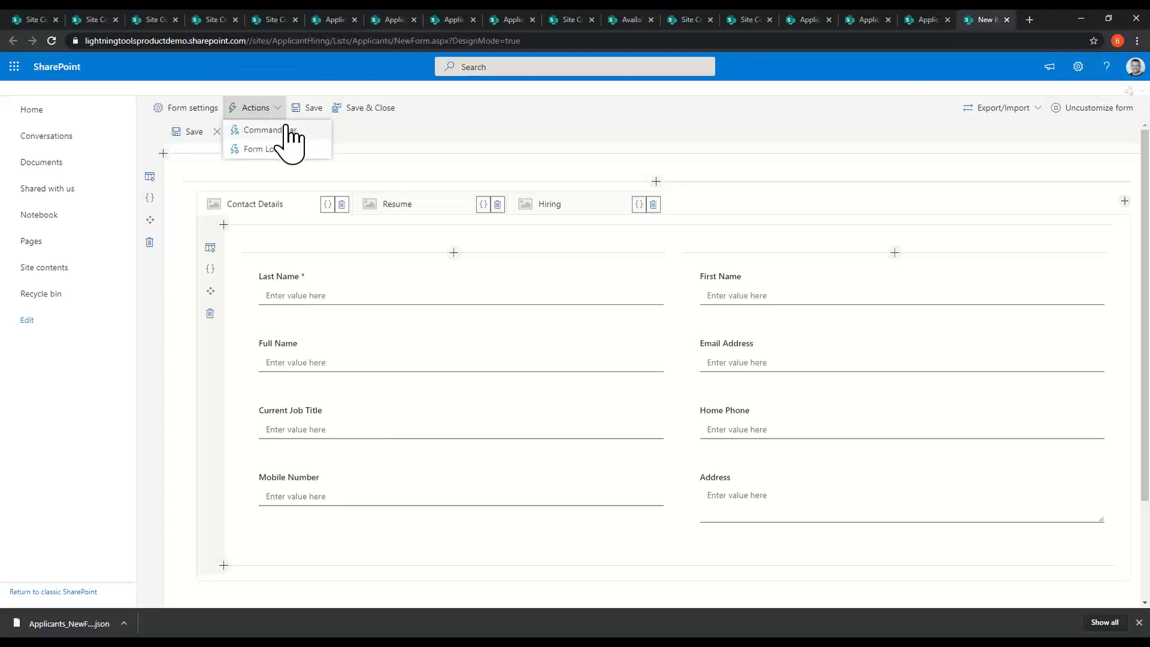
left_click(288, 129)
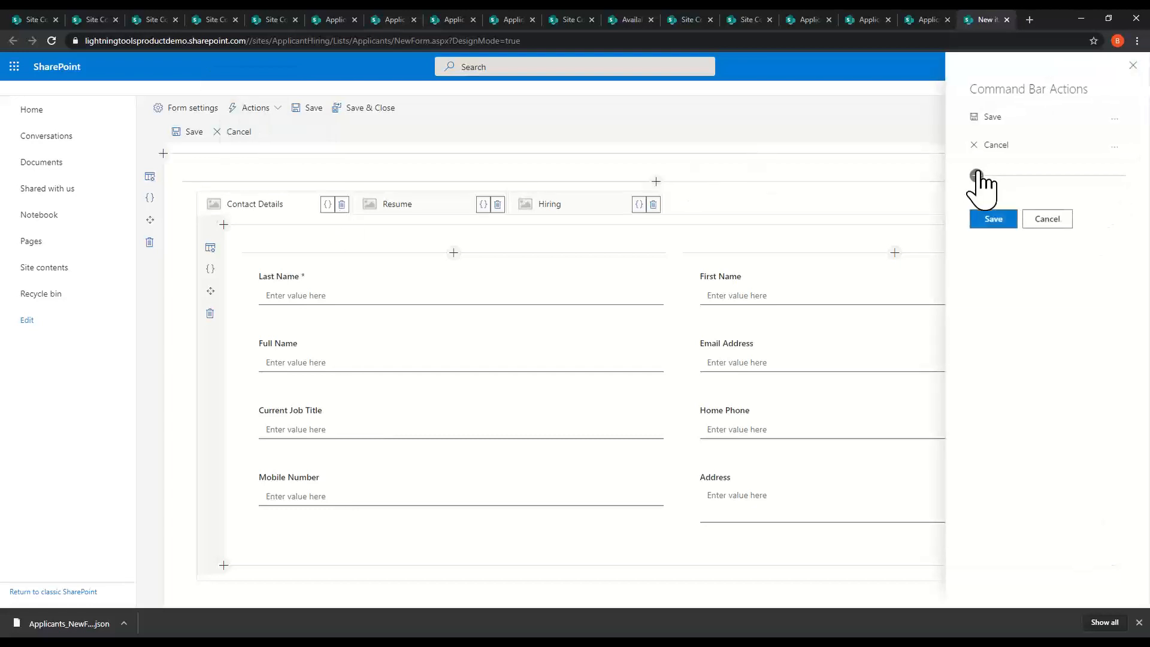
left_click(976, 176)
type("Submit")
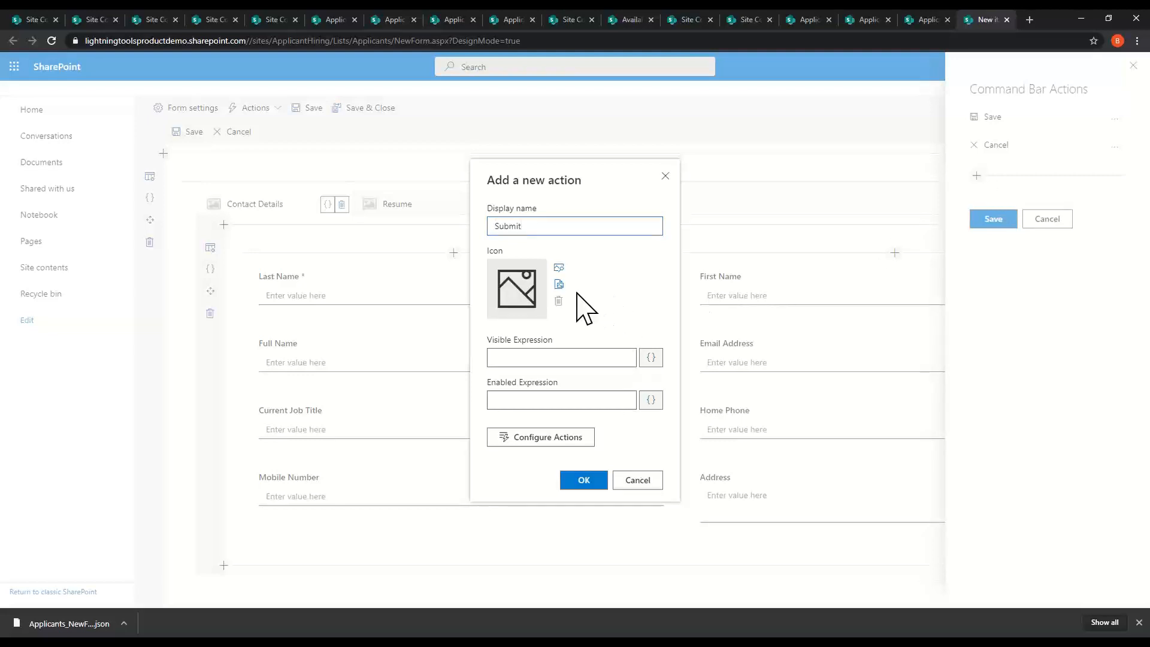
left_click(559, 283)
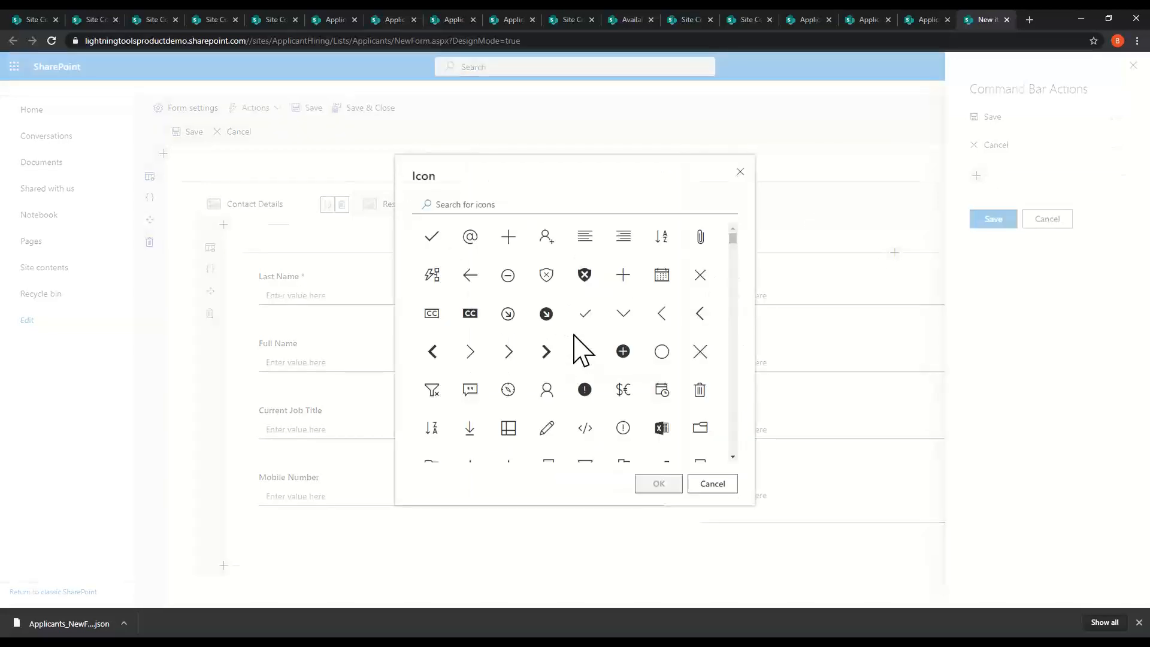
left_click(584, 315)
left_click(658, 483)
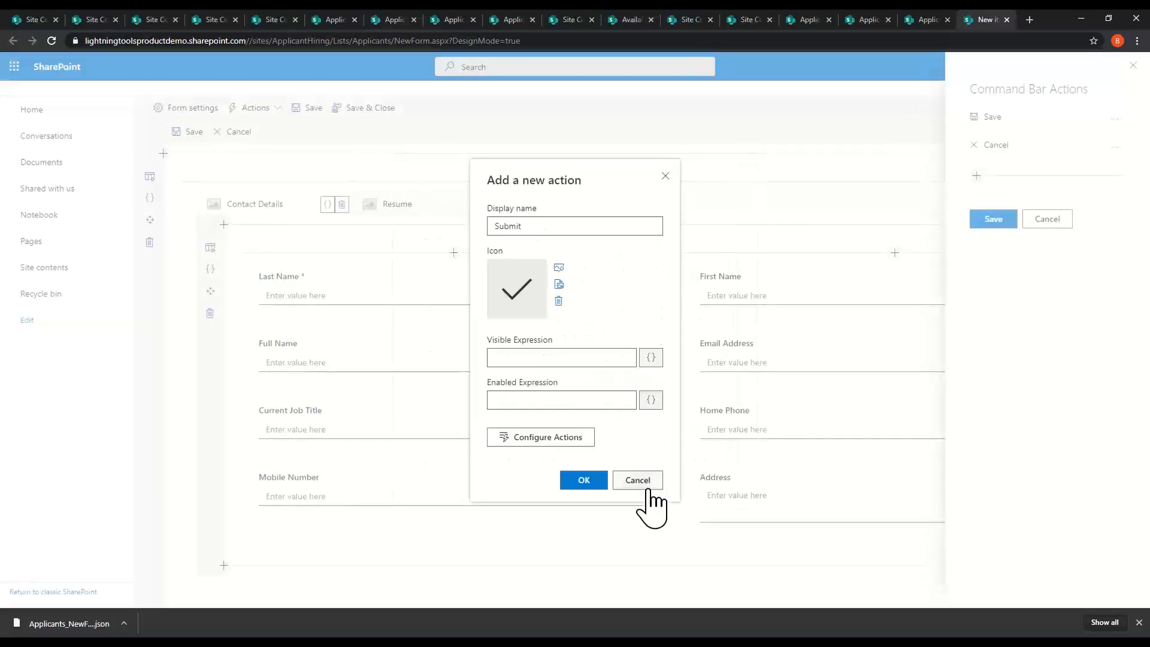
Configure the Submit action to run a Save Form action followed by a Send Mail action
left_click(509, 440)
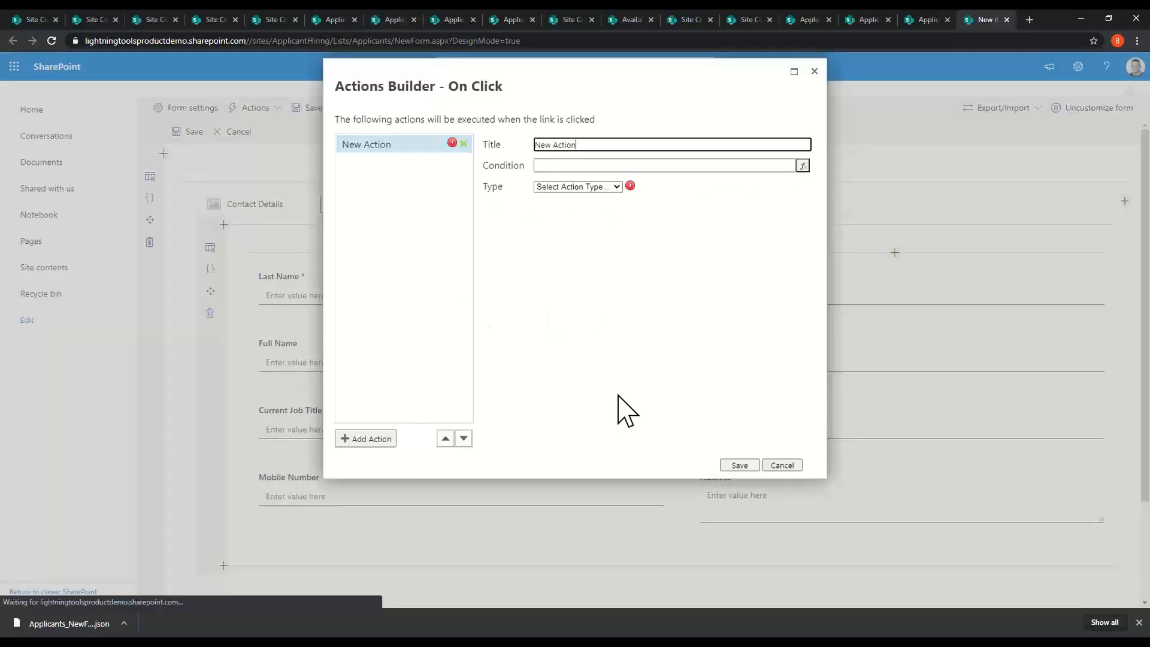
left_click(590, 187)
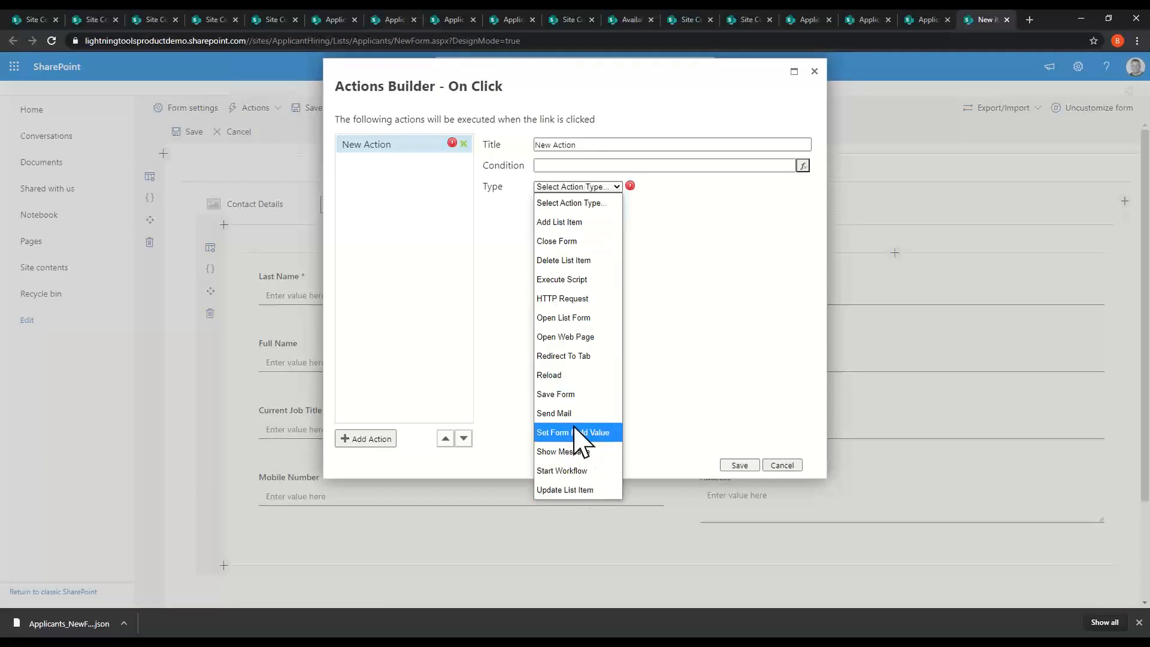
left_click(559, 398)
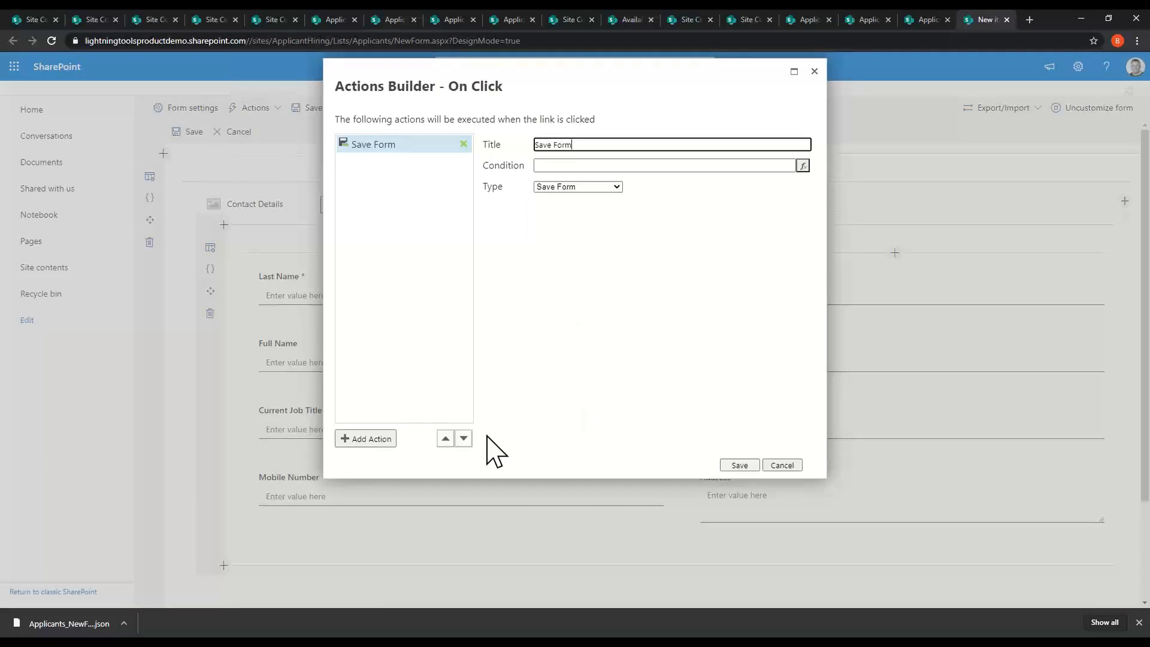
left_click(383, 438)
left_click(581, 187)
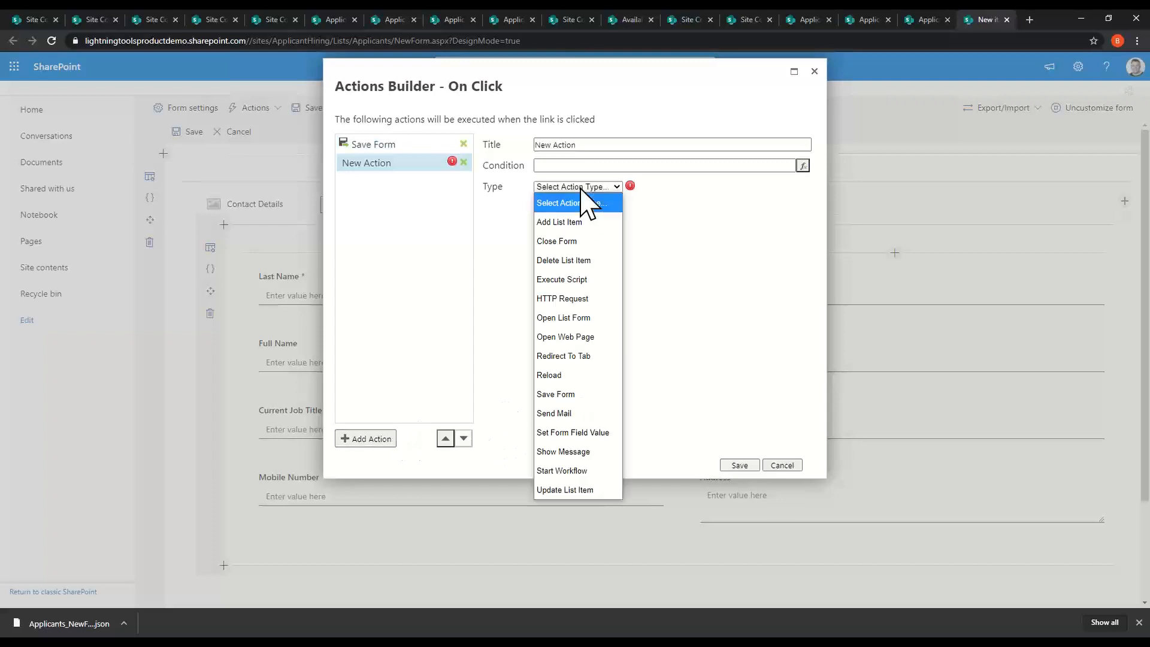
left_click(592, 414)
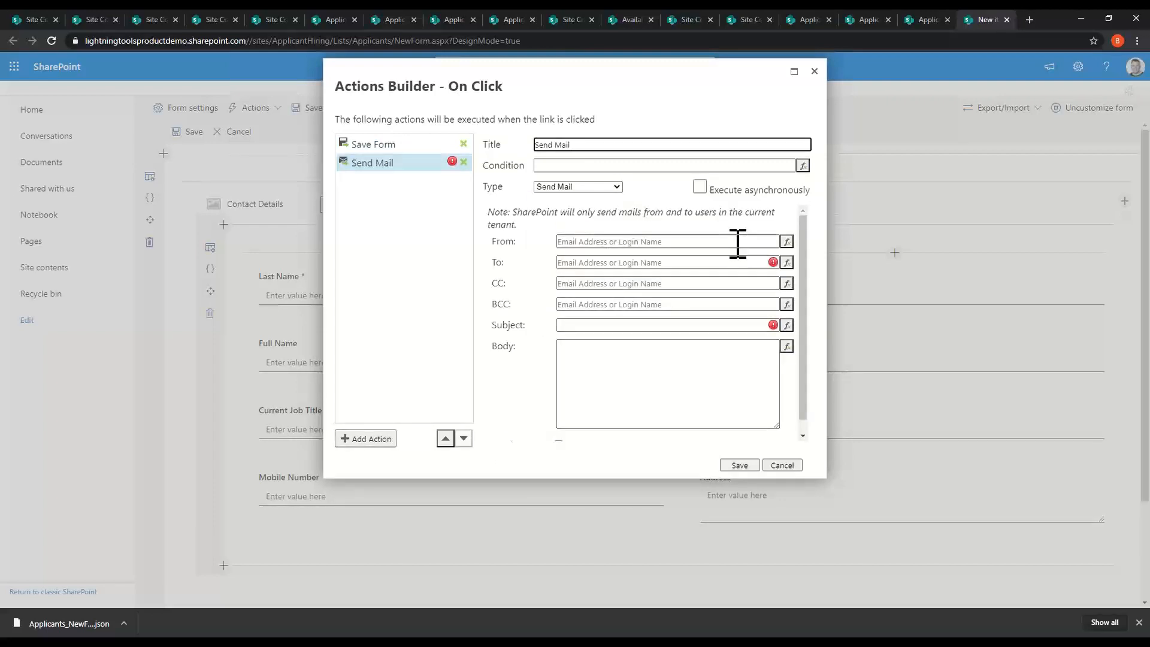
left_click(787, 242)
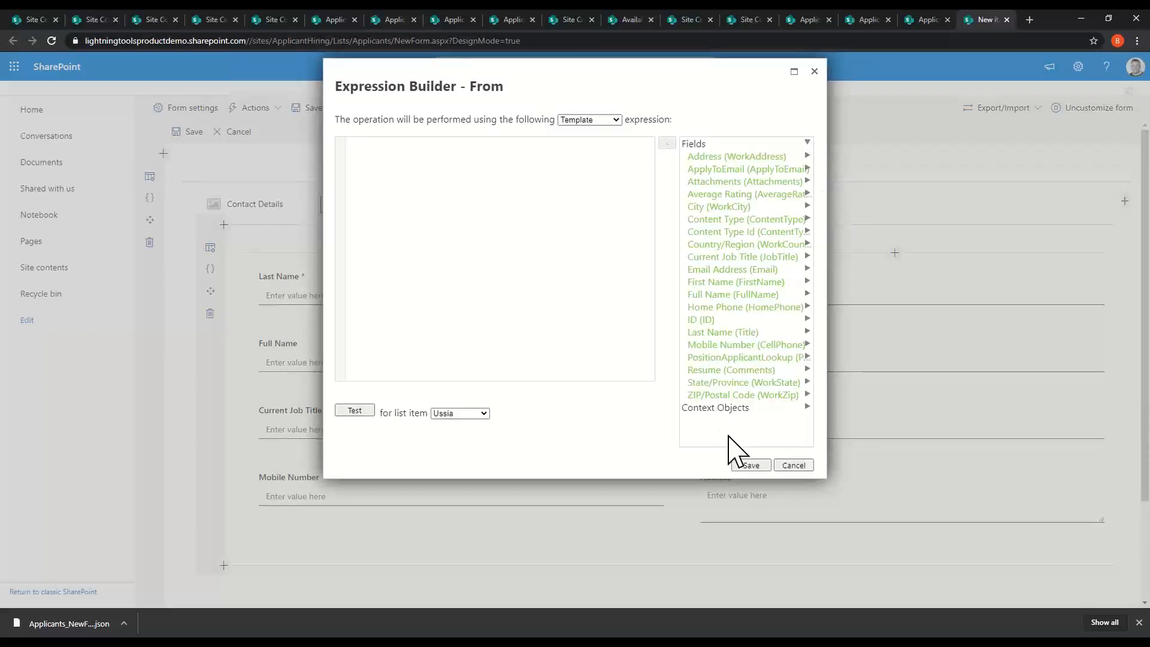
left_click(730, 408)
scroll(763, 294, "down", 1)
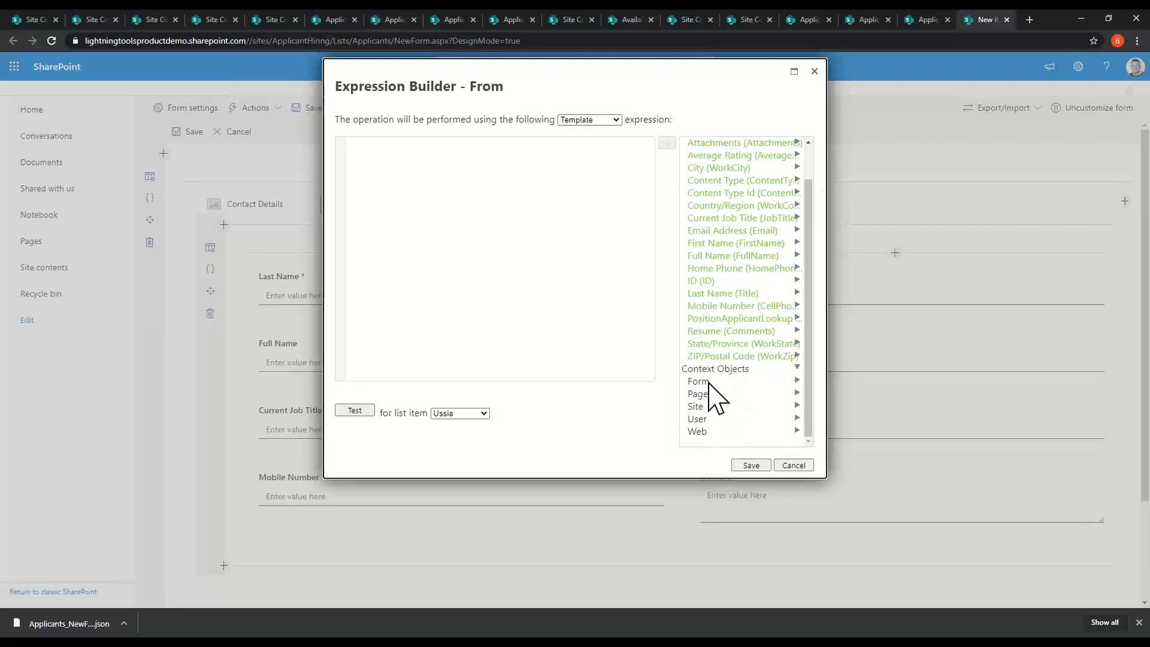
left_click(713, 419)
scroll(757, 318, "down", 2)
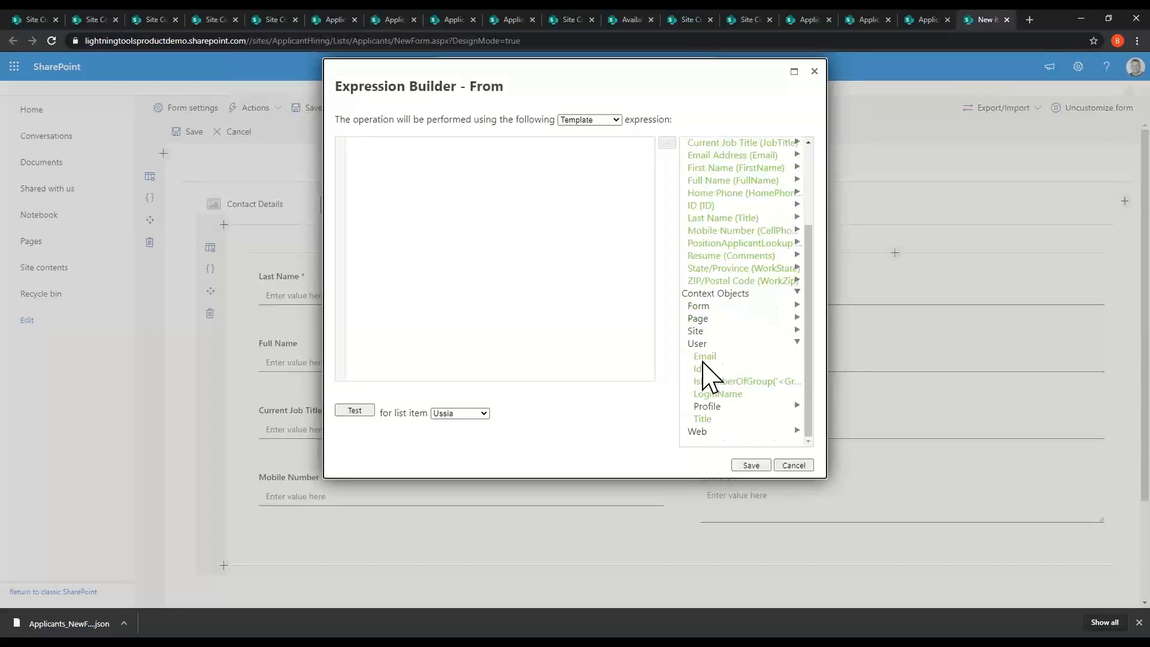
double_click(705, 357)
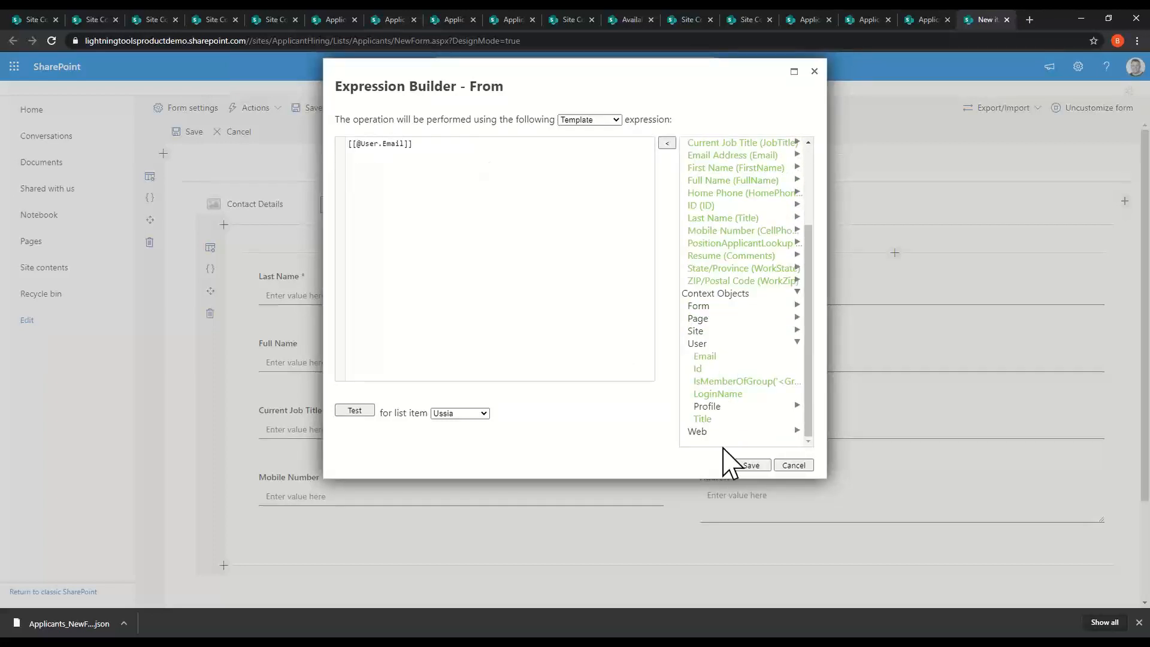
left_click(750, 465)
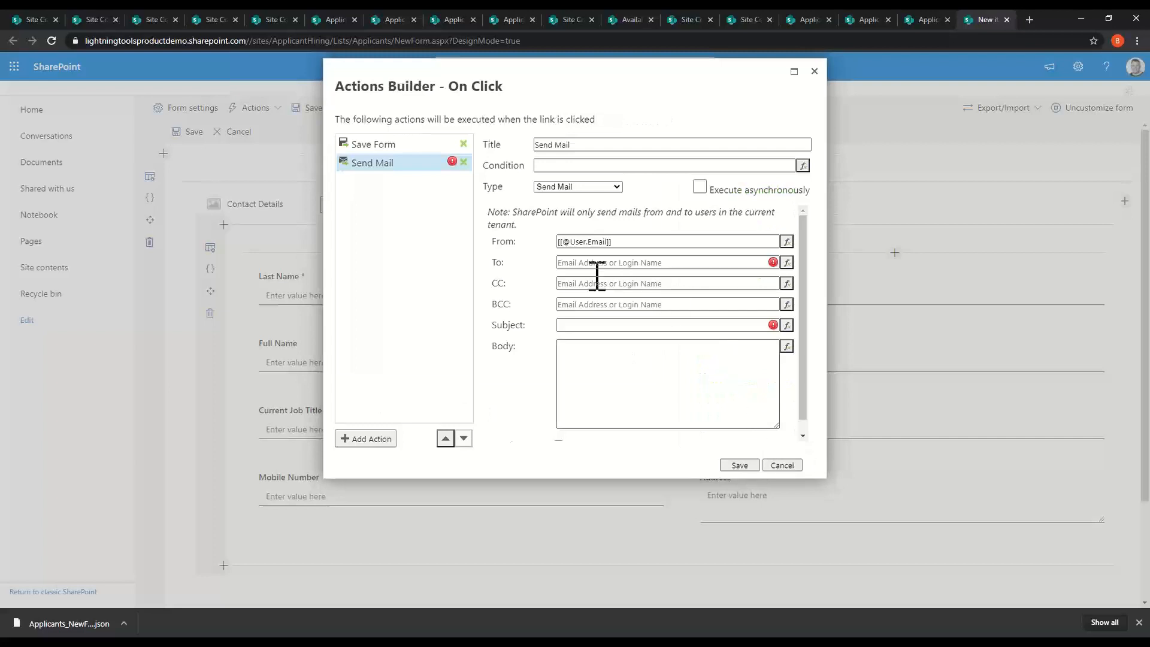
Set the Send Mail action's To address to the [[ApplyToEmail]] field expression
left_click(787, 262)
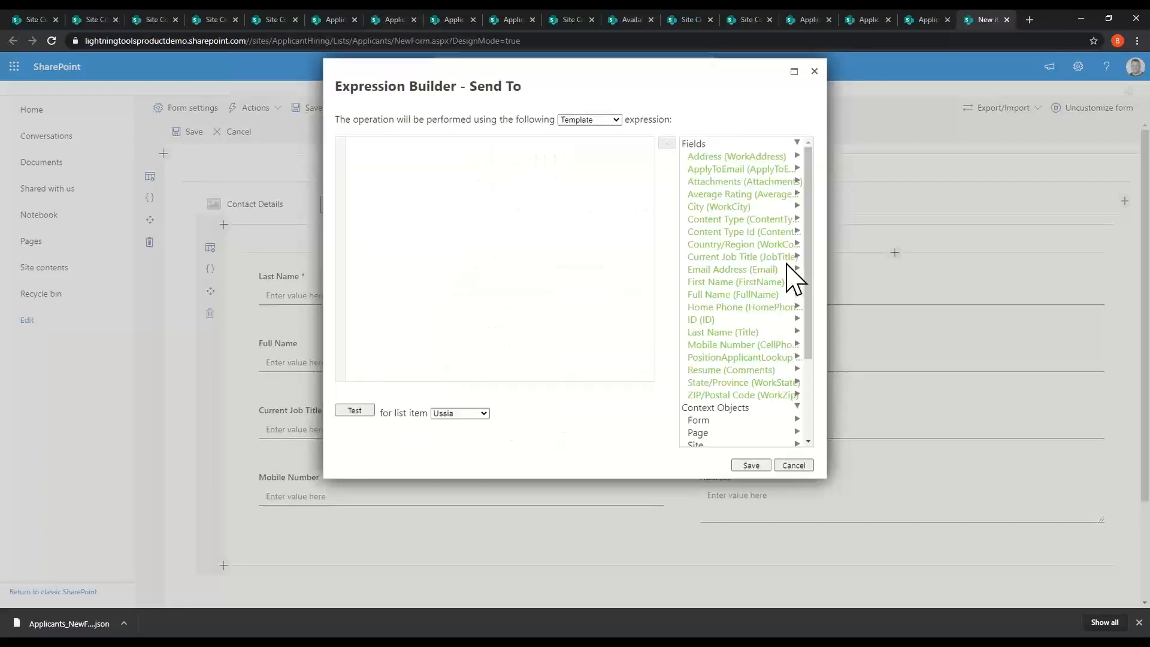
scroll(768, 337, "down", 4)
scroll(746, 316, "up", 4)
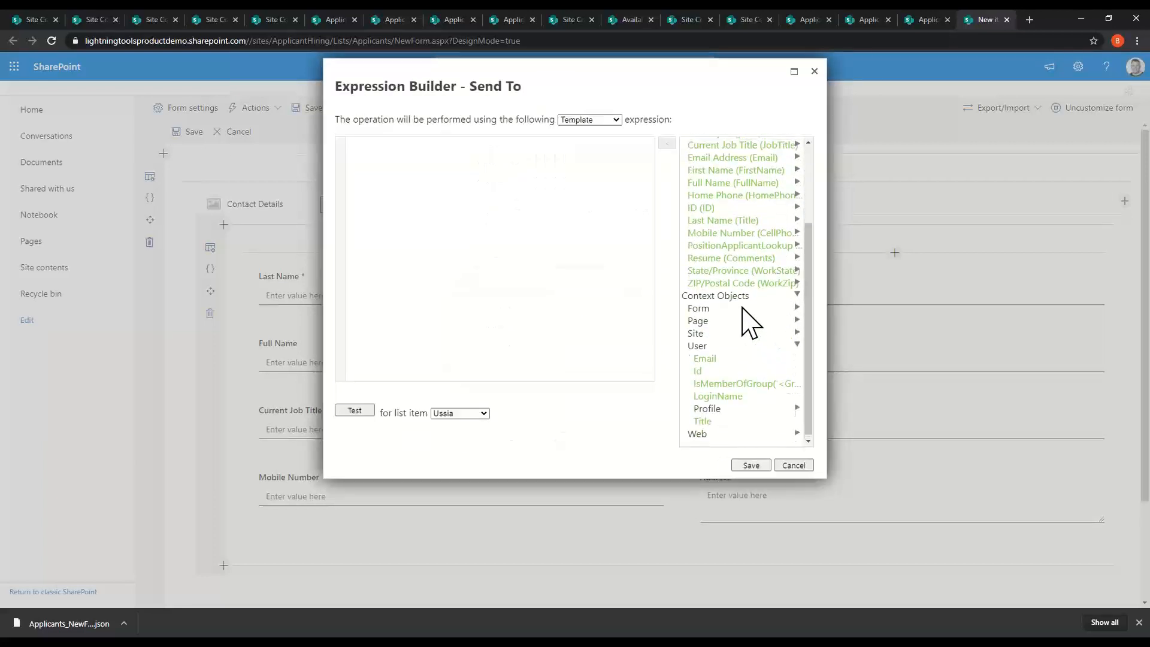
double_click(729, 171)
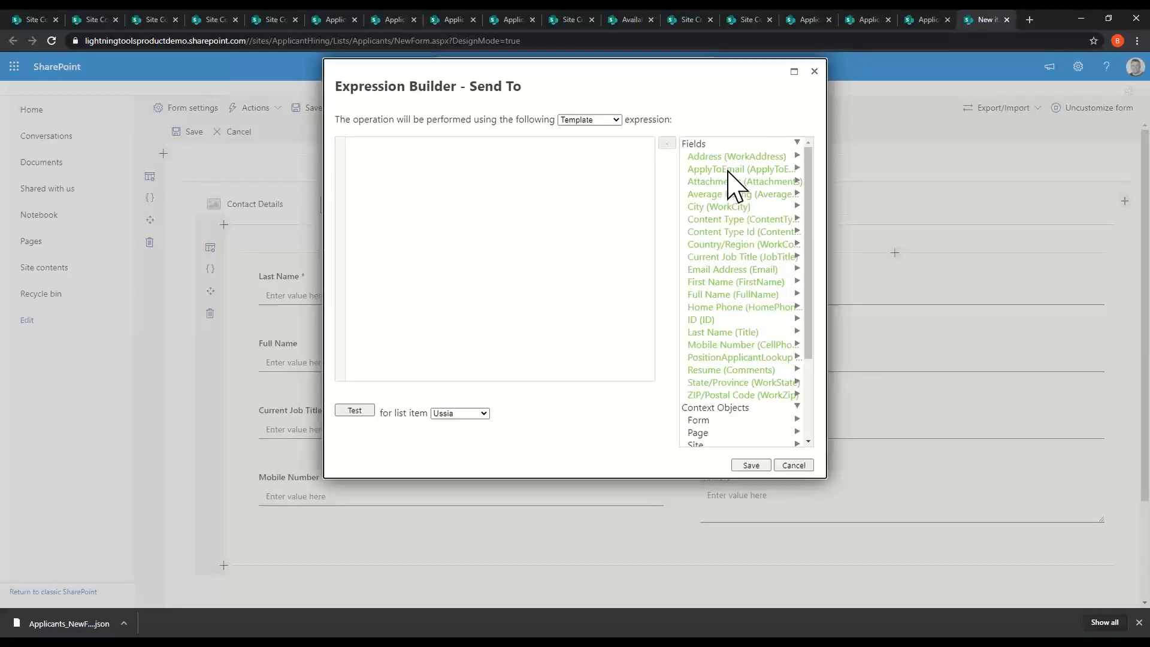
left_click(753, 465)
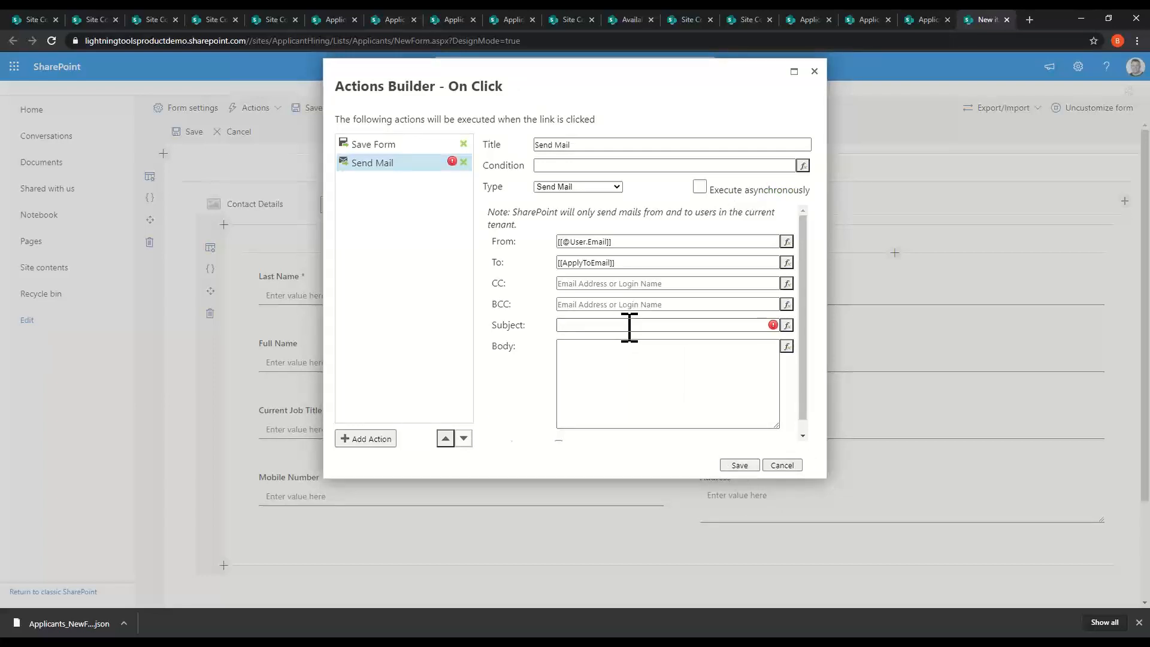
Set the mail's subject to [[PositionApplicantLookup]] and its body to "I want to apply for the above position."
left_click(787, 325)
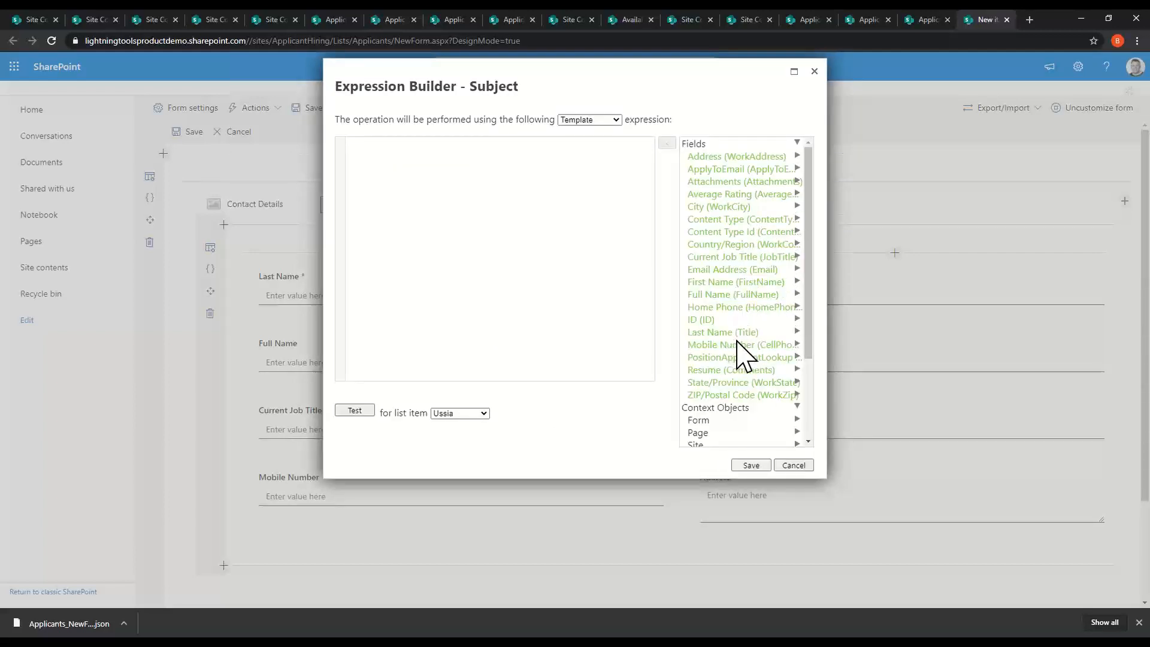
left_click_drag(736, 343, 750, 356)
double_click(727, 359)
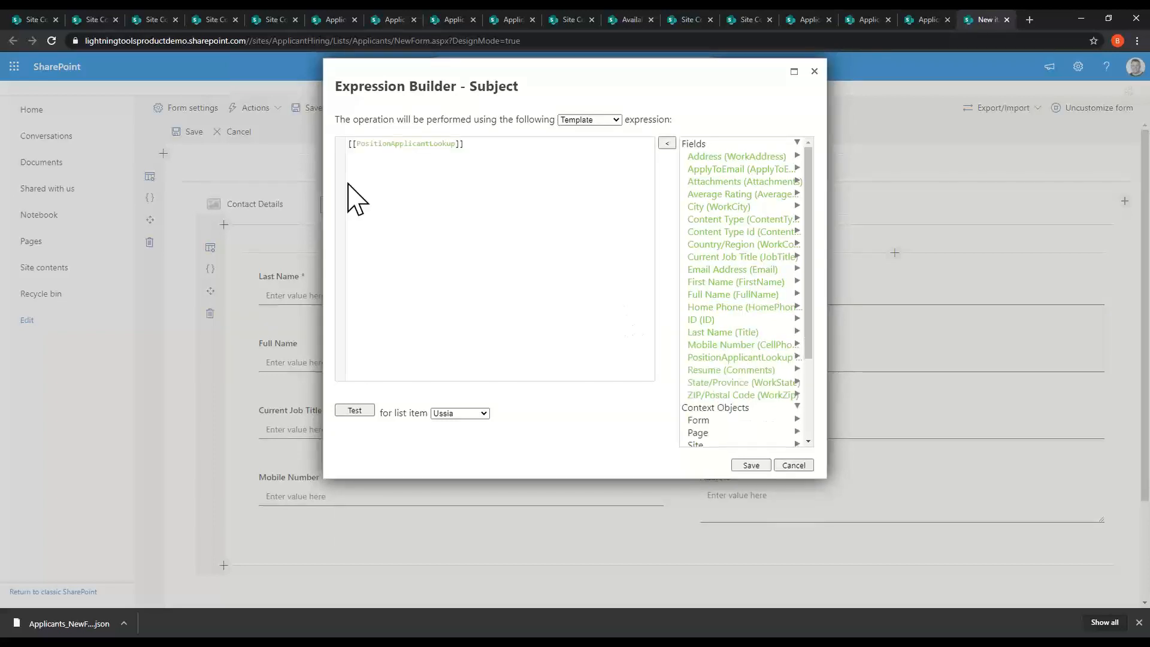
left_click(750, 464)
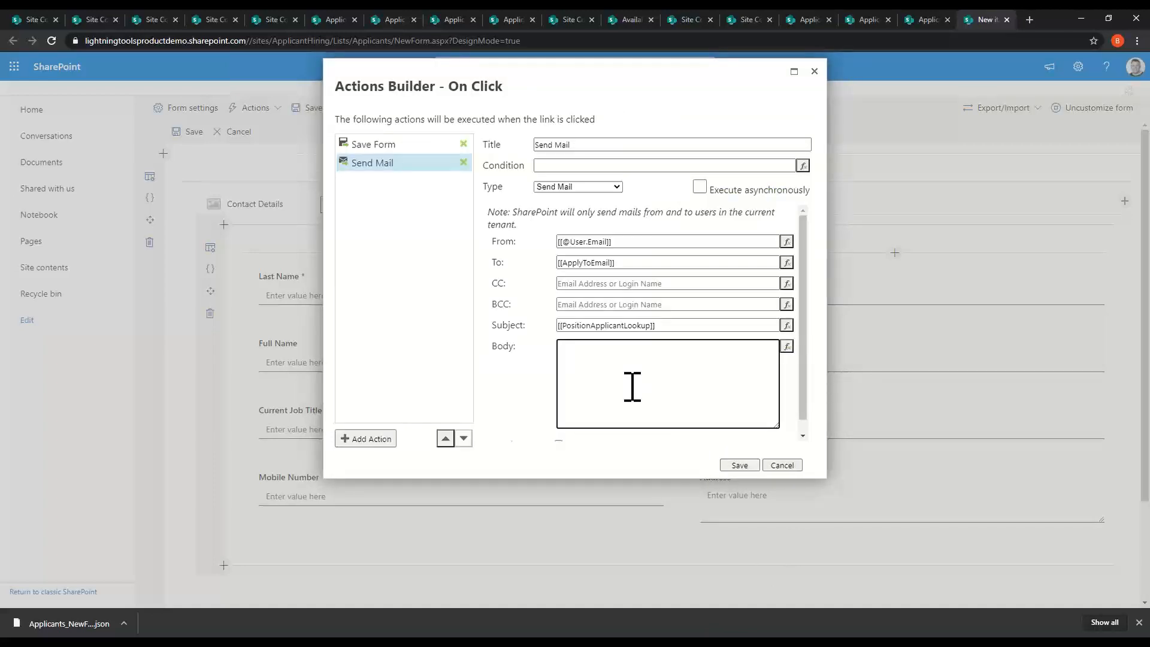
left_click(786, 346)
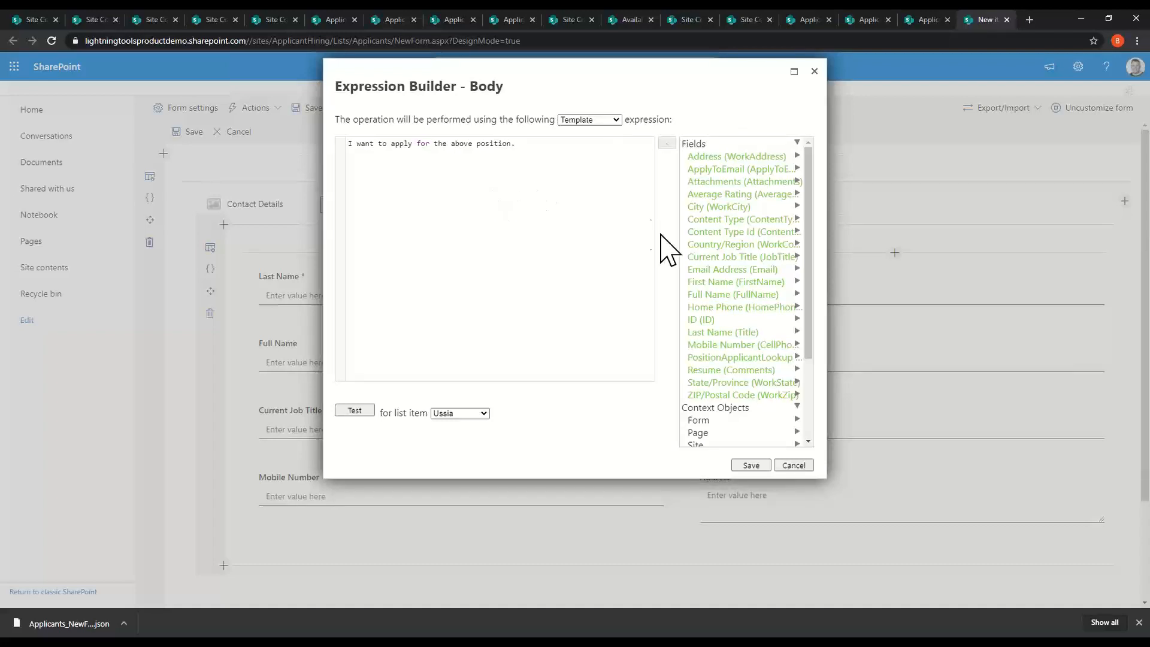
left_click(751, 466)
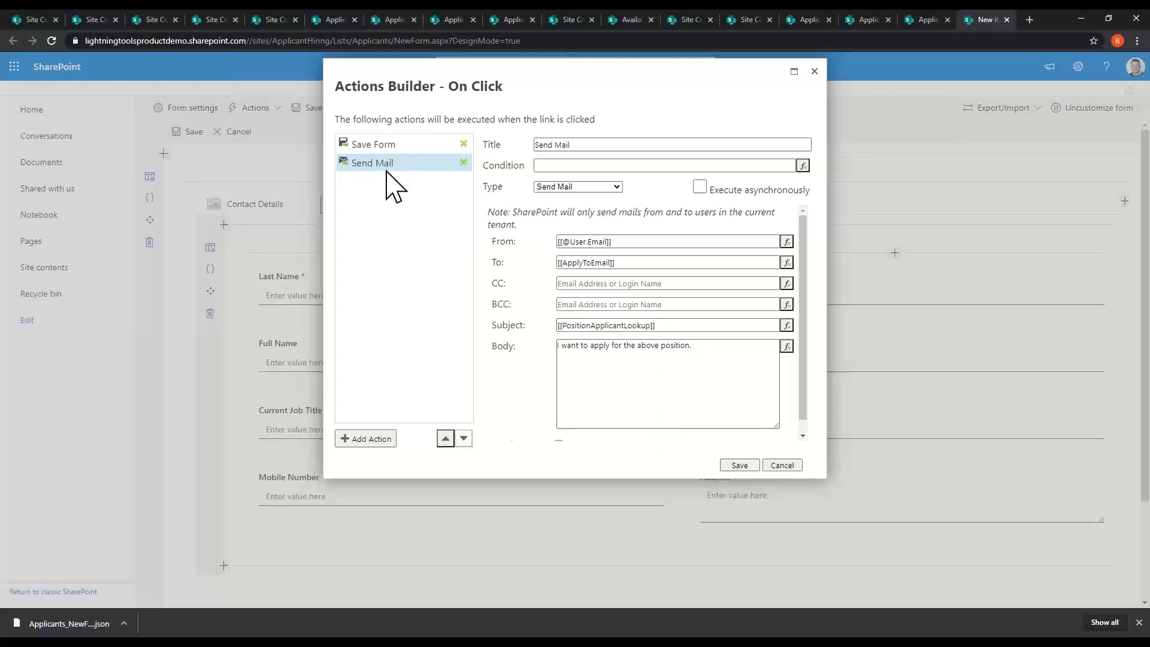
Add a Show Message action after Send Mail, shown as Status with the Success status color
left_click(376, 439)
left_click(568, 187)
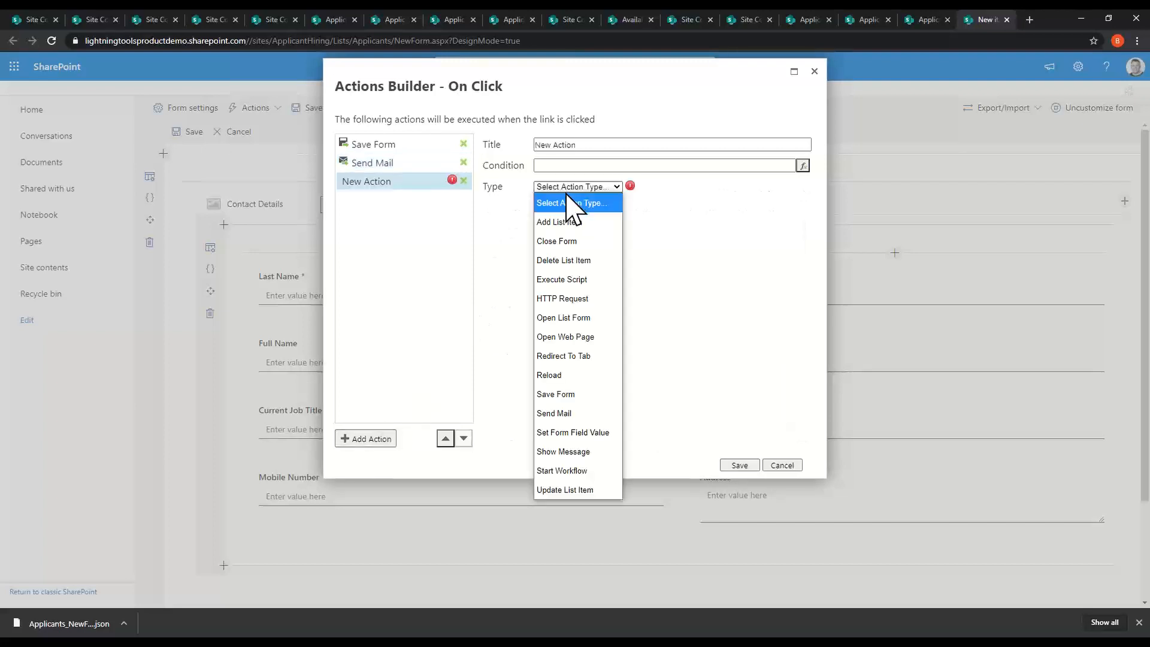
left_click(567, 452)
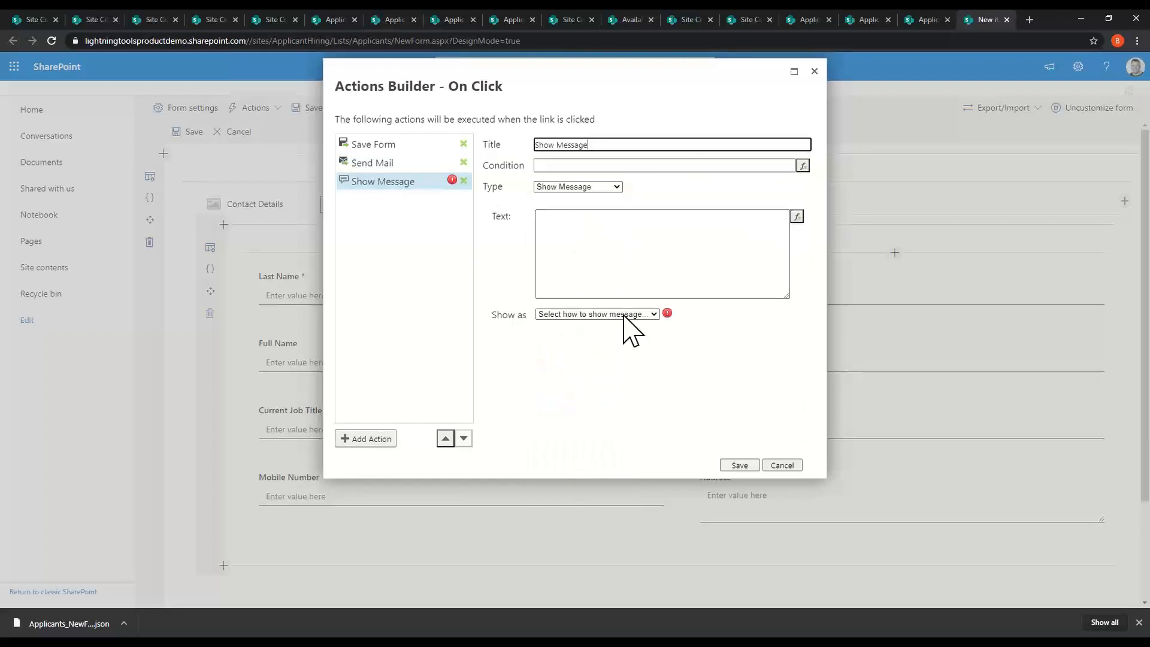
left_click(626, 315)
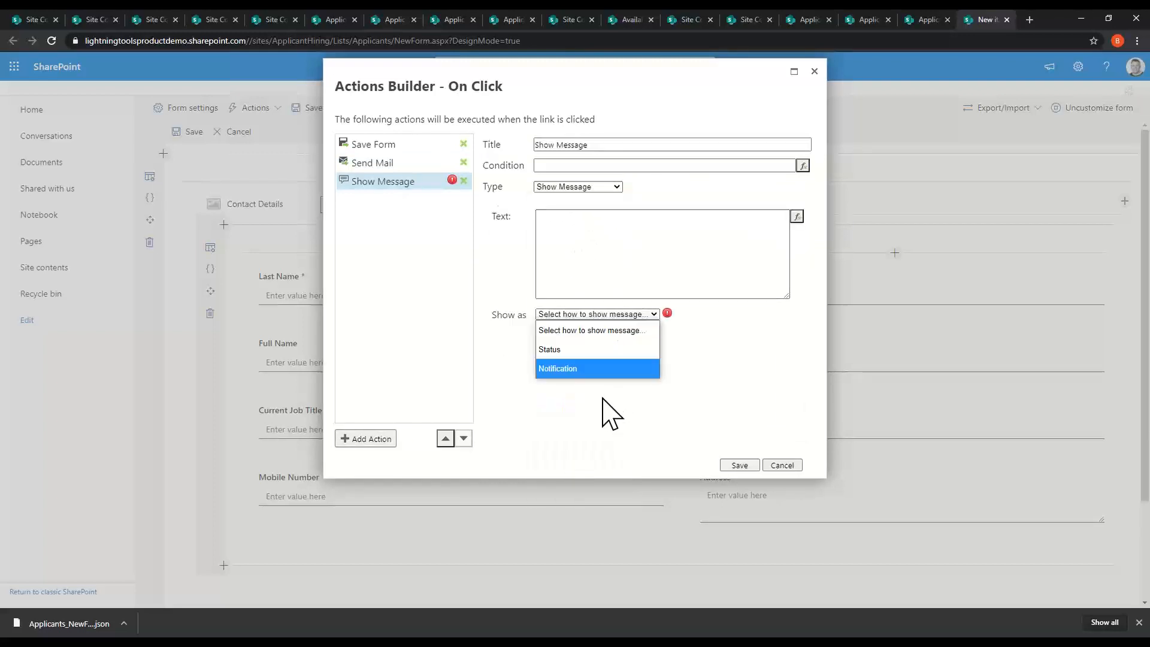
left_click(584, 349)
left_click(653, 377)
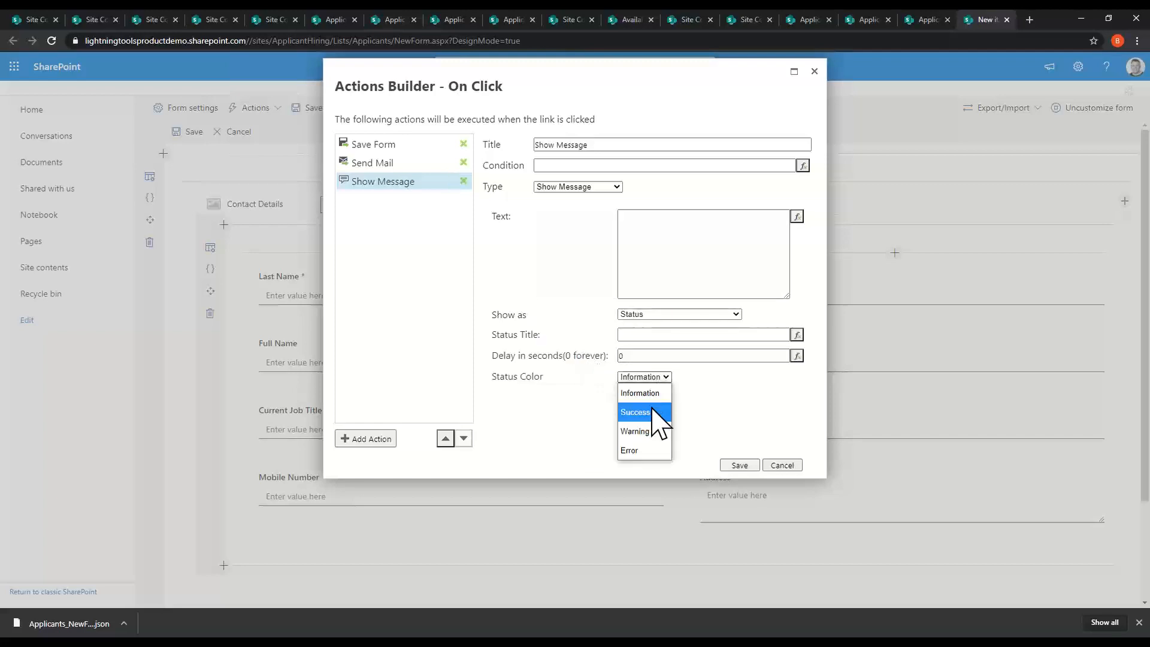
left_click(658, 411)
Give the status message a delay of 5 seconds, the text "Thank you for your application!" and the status title "Thanks!"
left_click(665, 356)
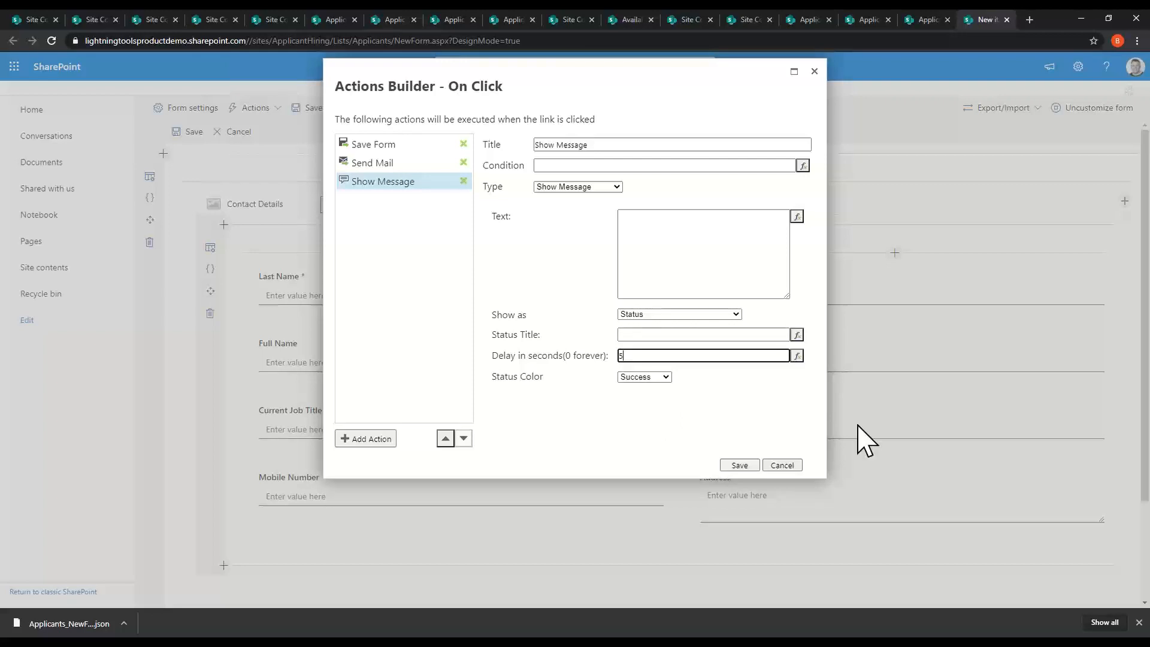
left_click(728, 258)
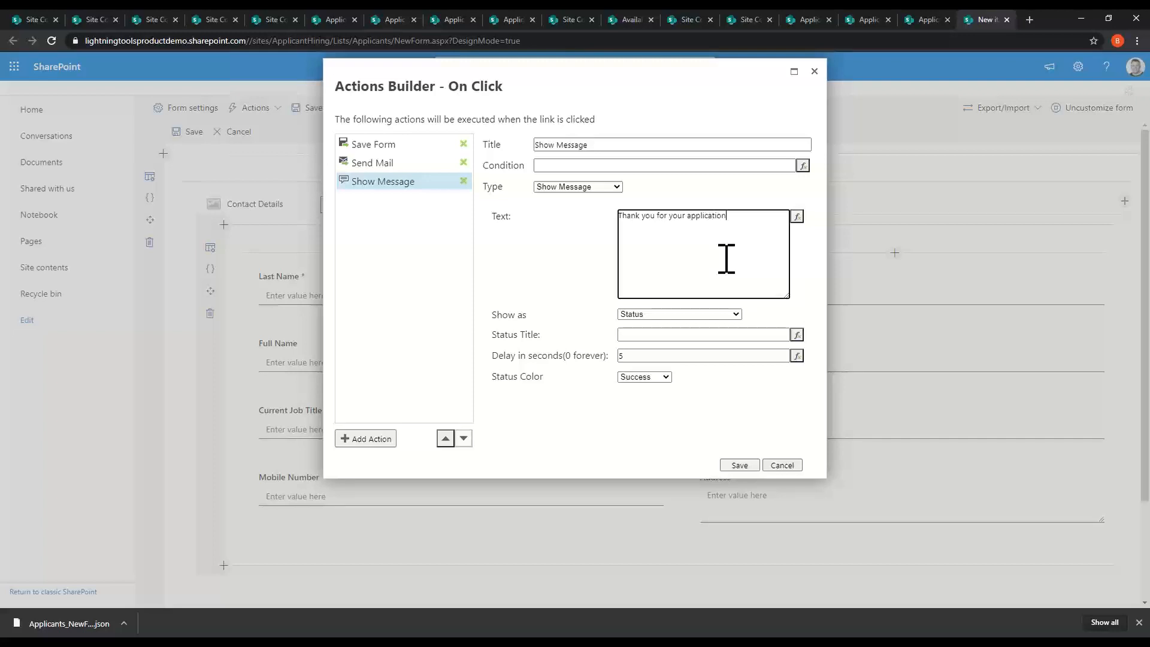
left_click(671, 335)
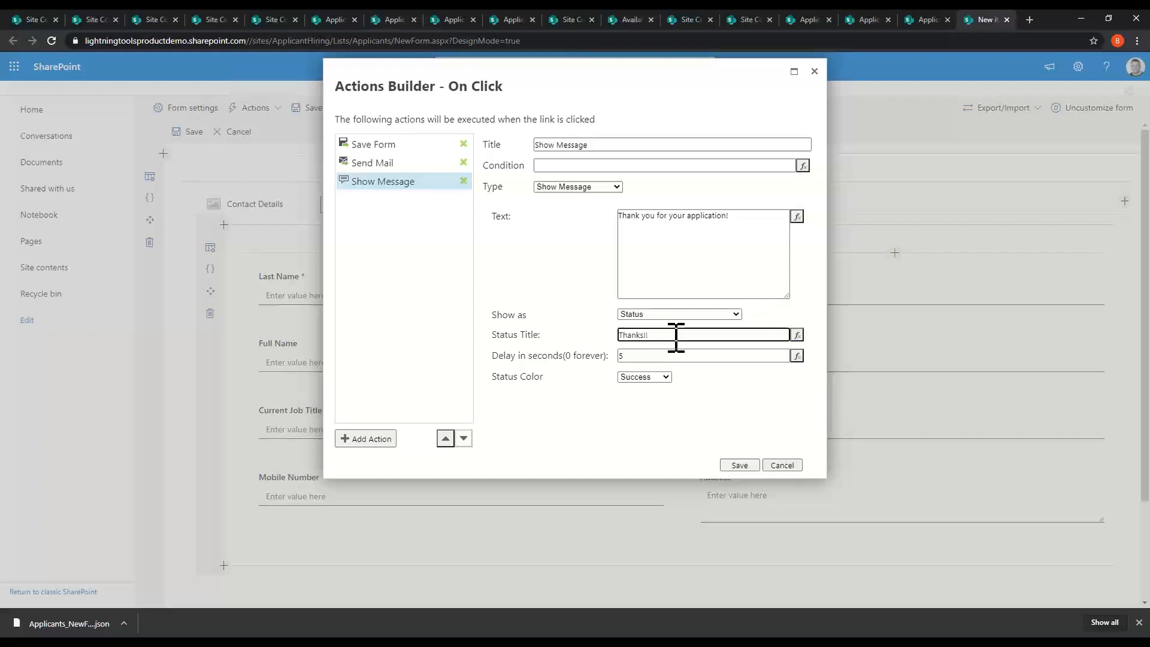
Add a Close Form action after Show Message and save the Submit command's action sequence
left_click(378, 439)
left_click(611, 187)
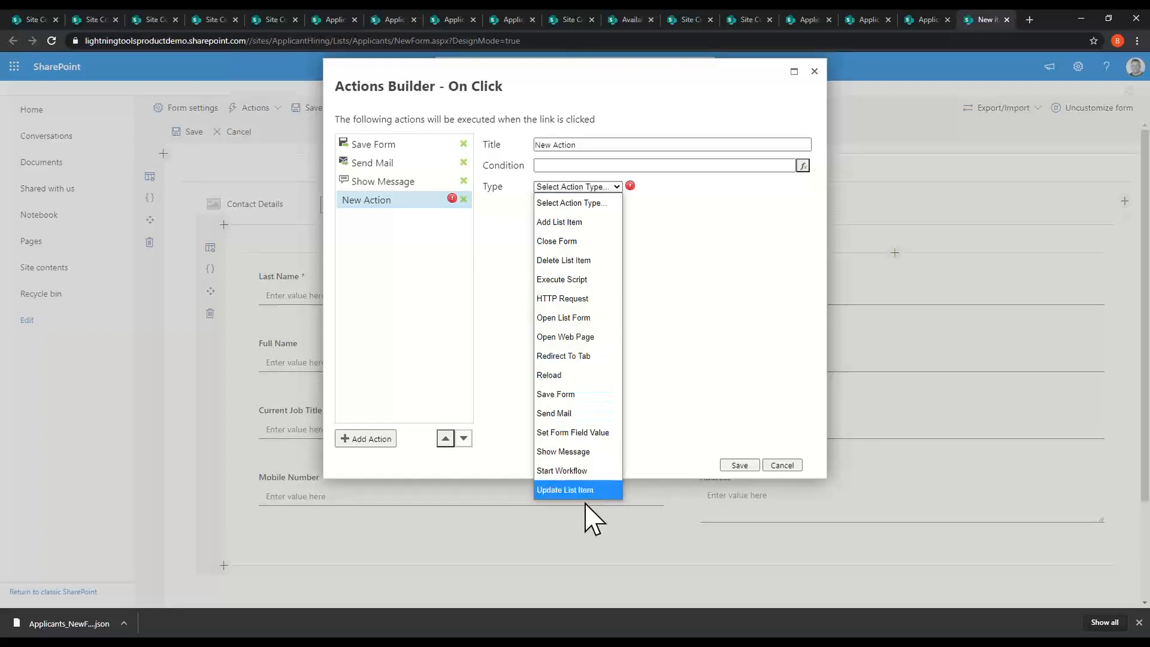
left_click(581, 242)
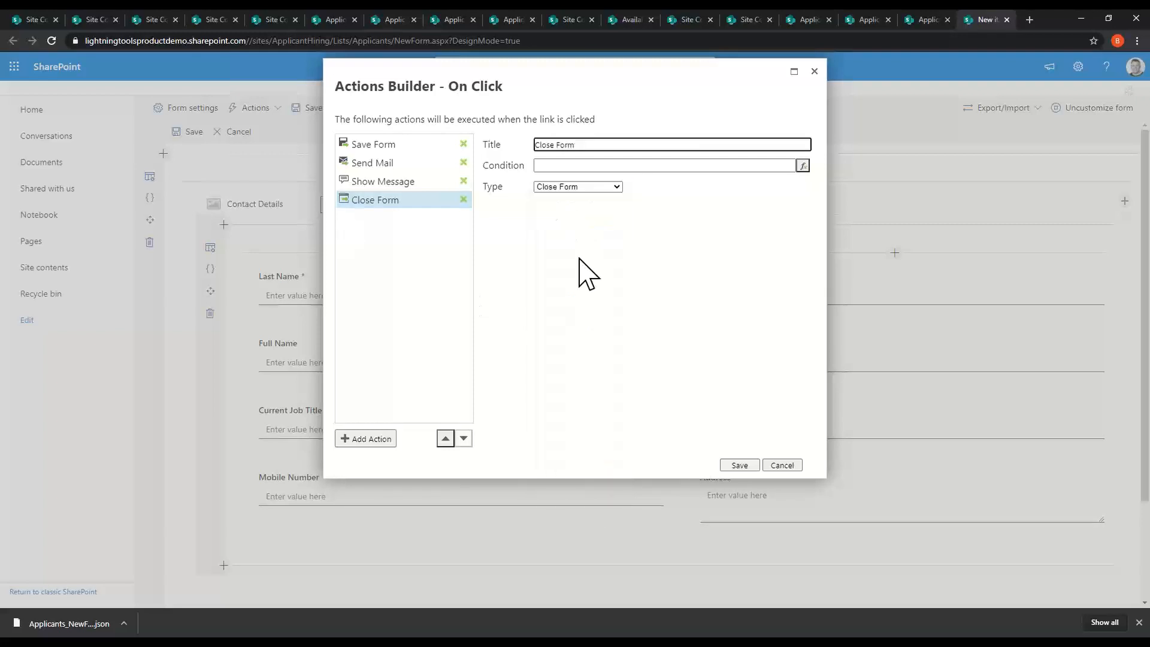
left_click(740, 465)
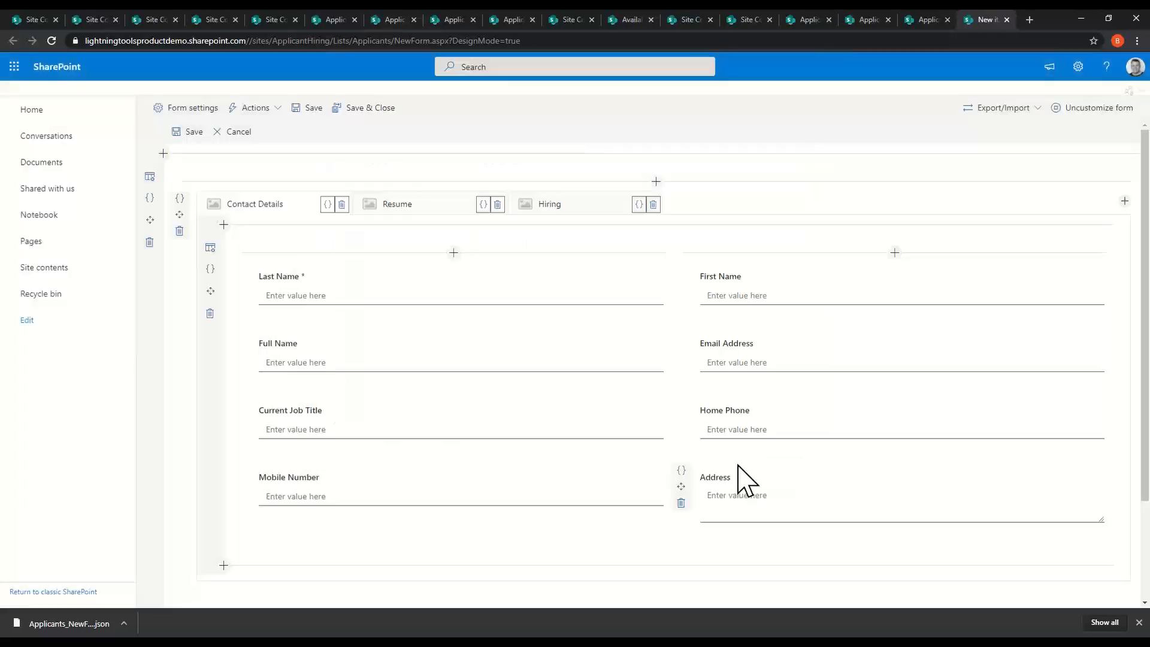
Save the command bar actions with Submit included, and save and close the Applicants new form
left_click(584, 480)
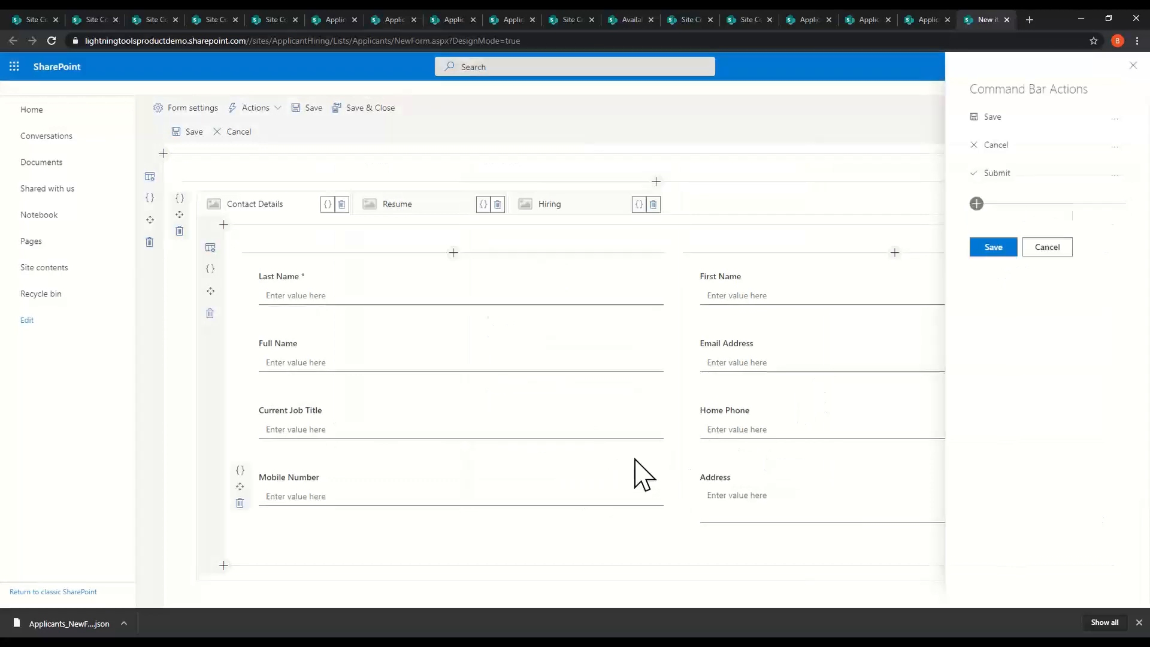
left_click(993, 247)
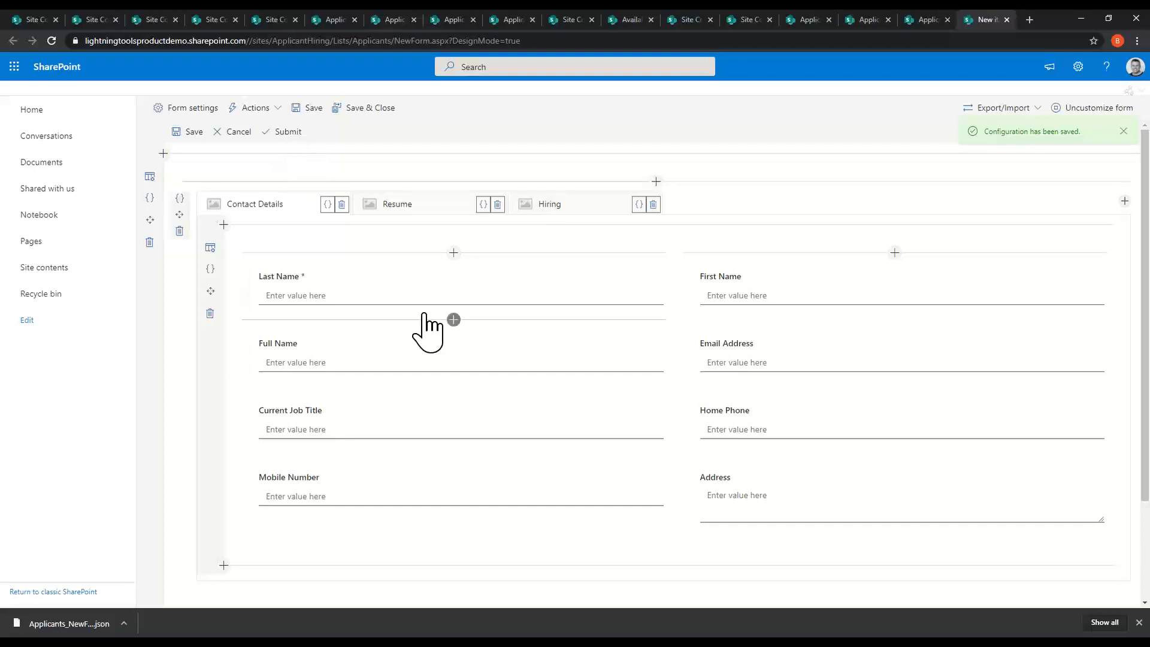
left_click(375, 108)
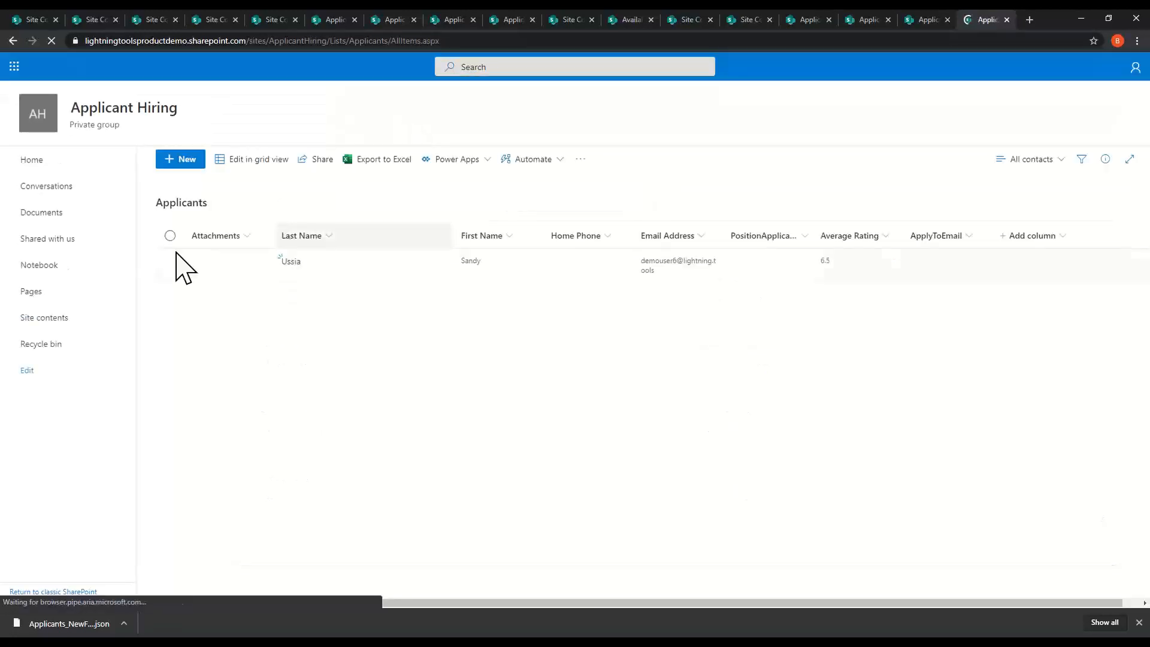
Open the Software Engineer item in the Available Positions list and start an application for it
left_click(175, 330)
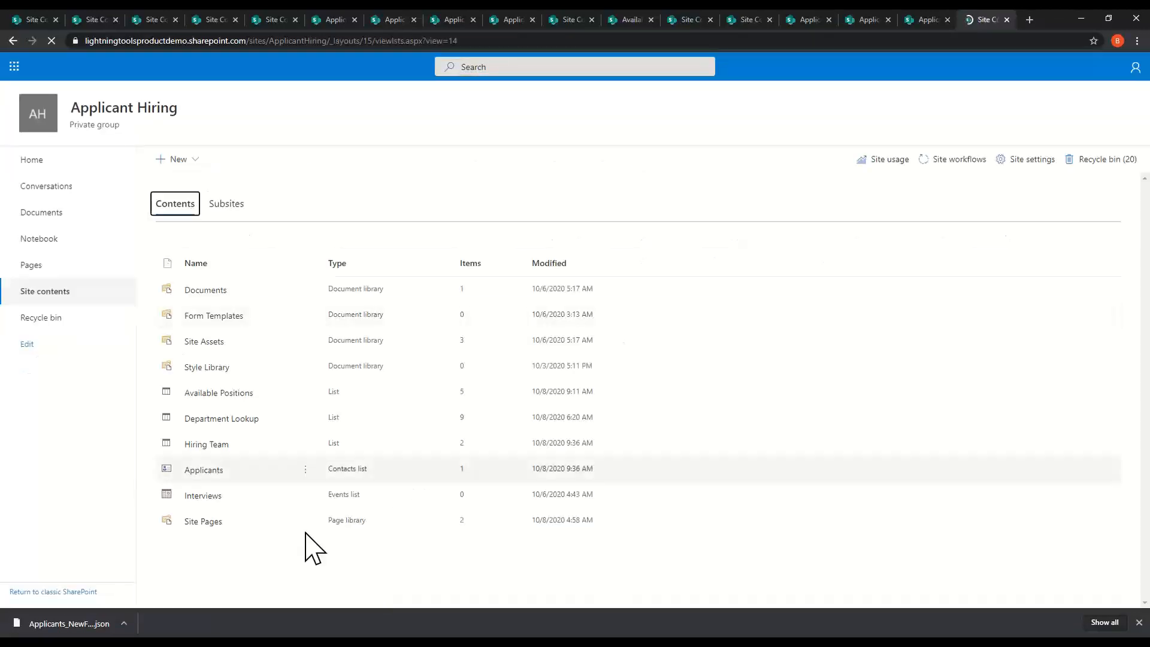
left_click(234, 409)
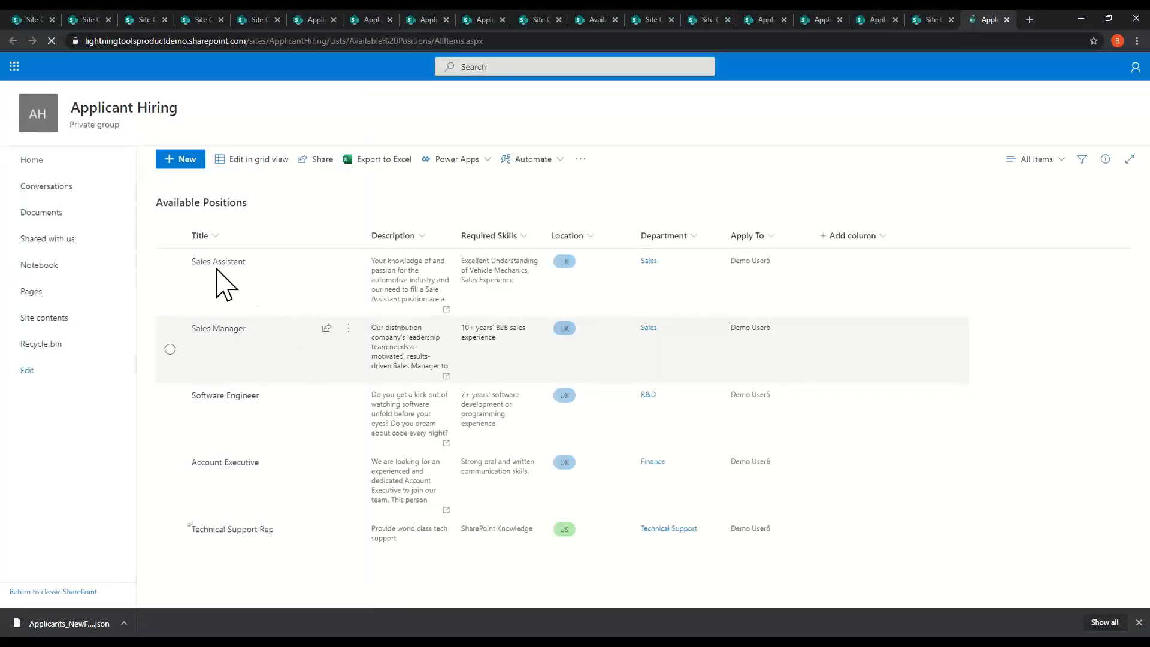
left_click(233, 398)
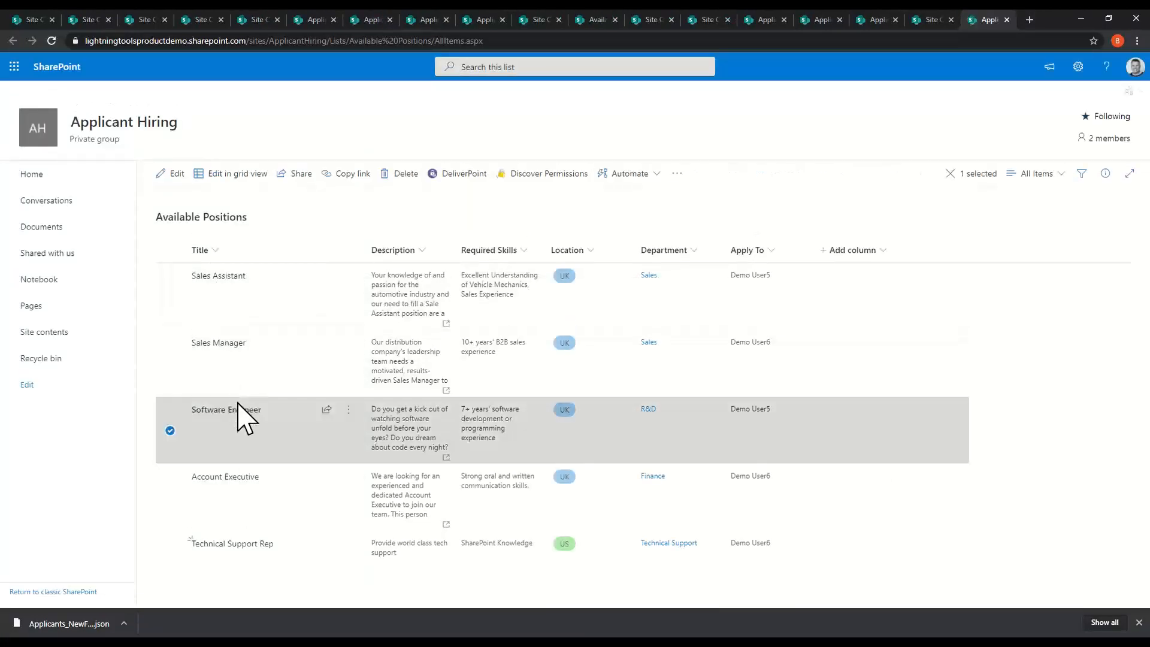
left_click(234, 409)
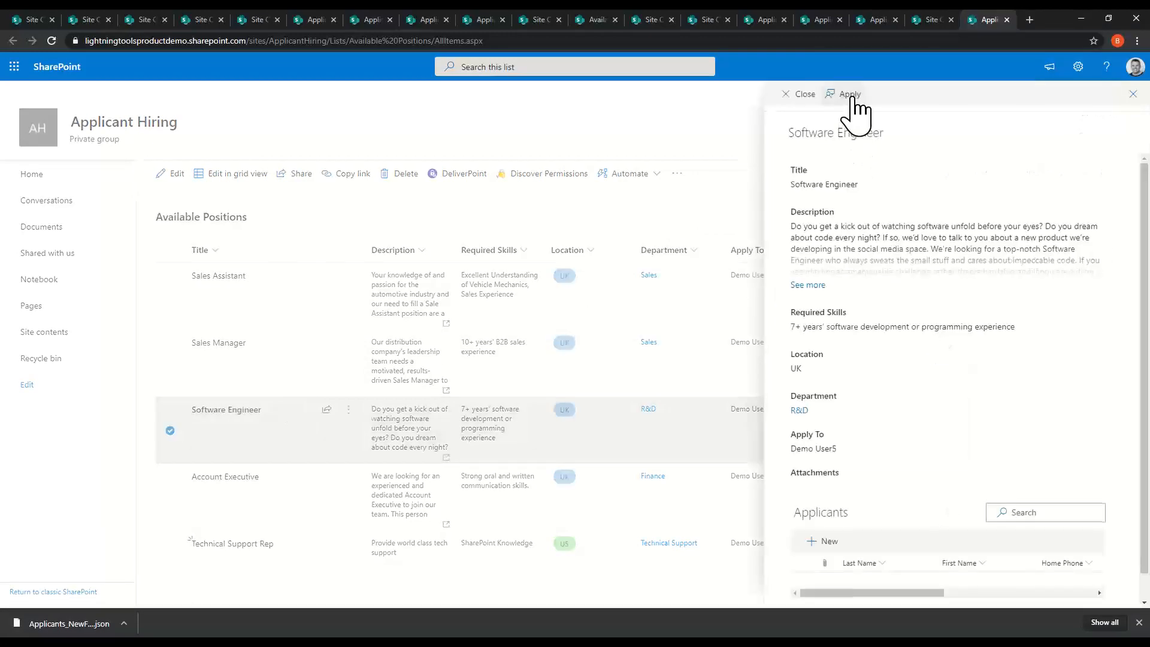
left_click(849, 97)
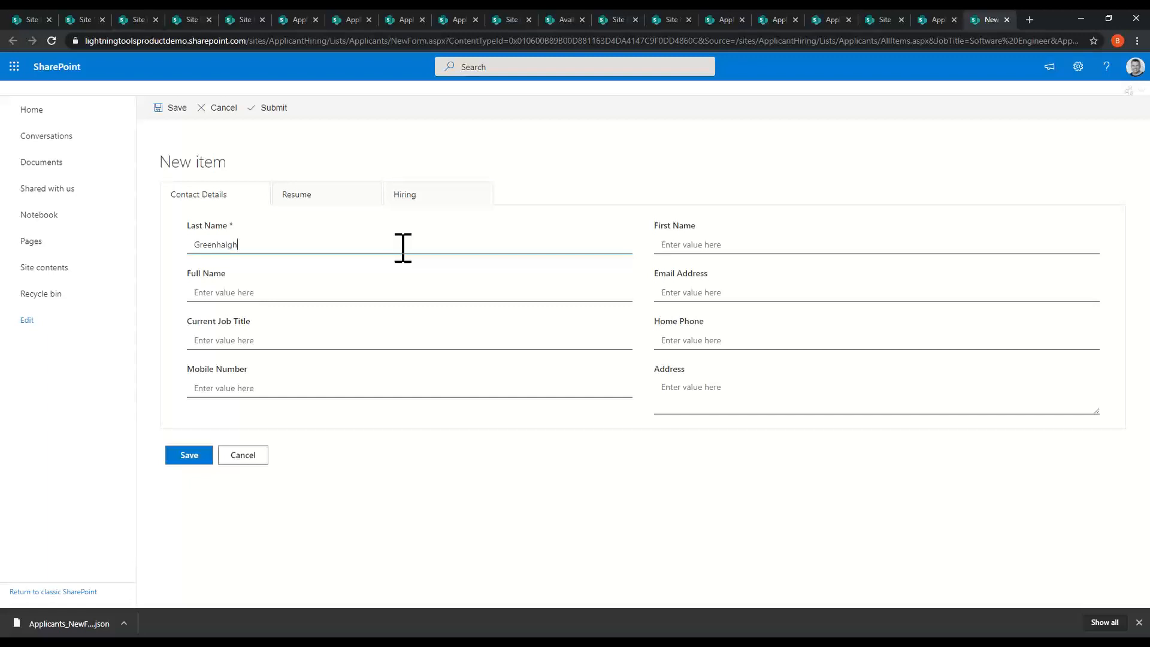
Fill in the applicant's last and first name, check the Hiring details and submit the application
left_click(699, 244)
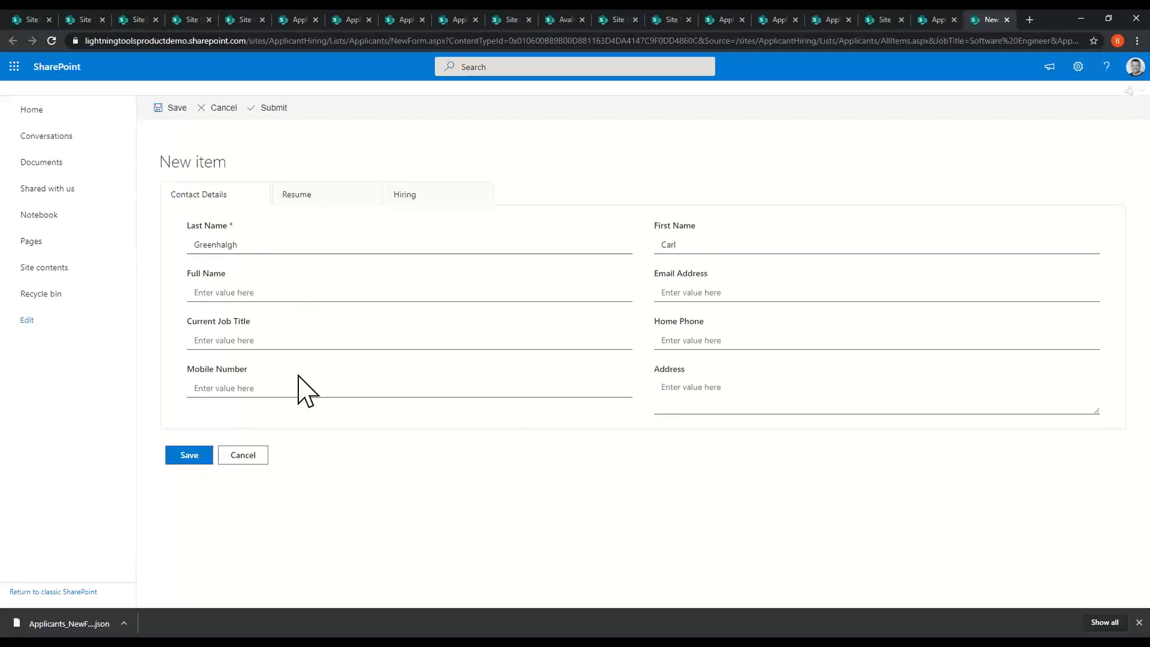
left_click(207, 459)
left_click(414, 198)
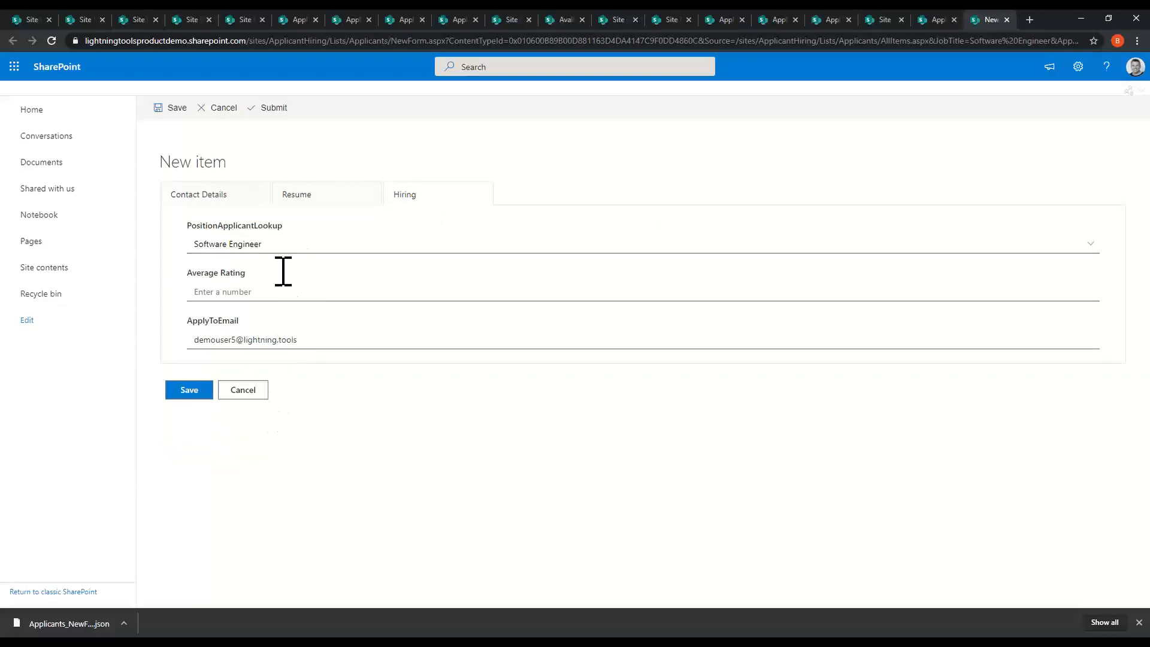
left_click(280, 110)
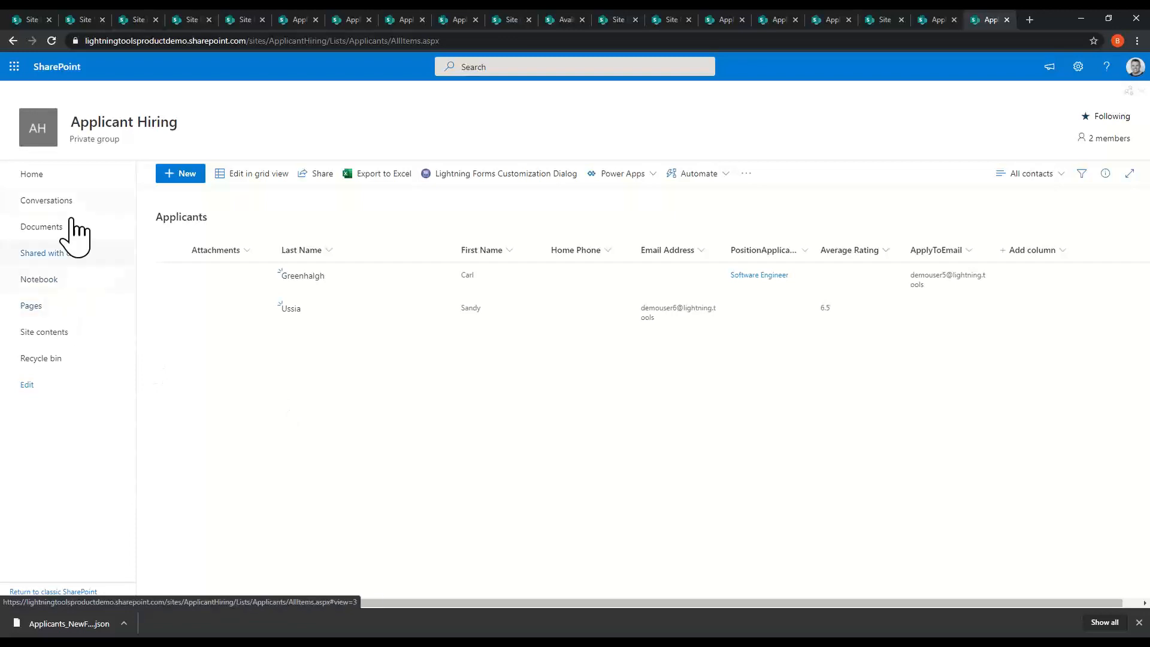
Look over the Hiring Team list's new item form, close it and customize NewForm.aspx with Lightning Forms
left_click(60, 332)
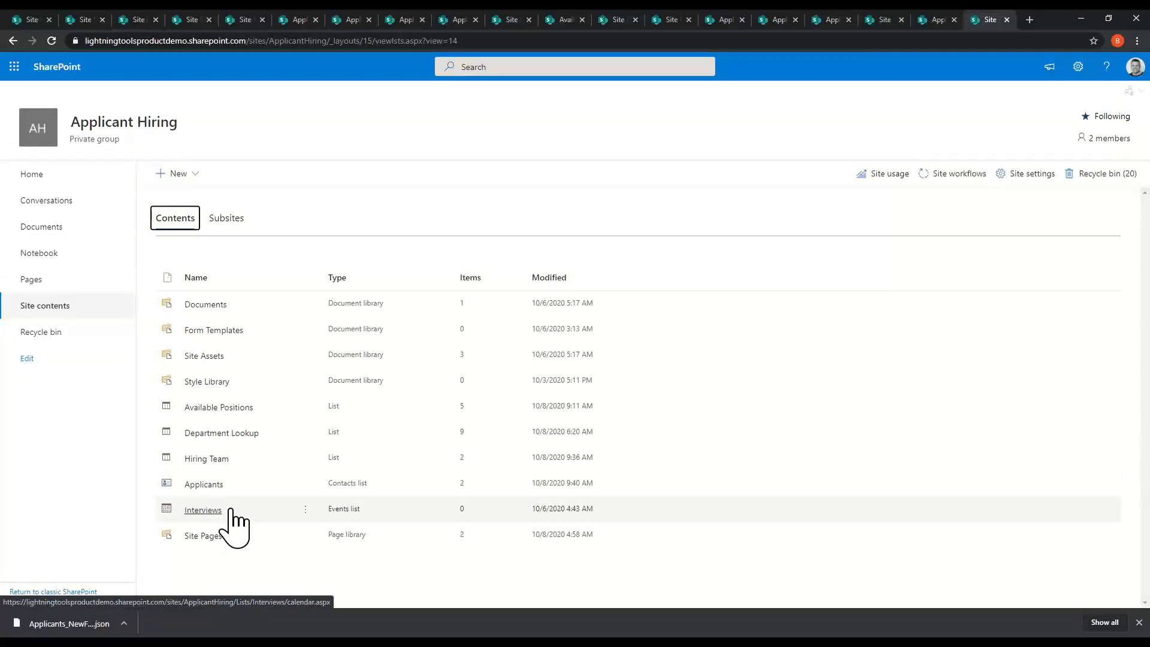
left_click(212, 459)
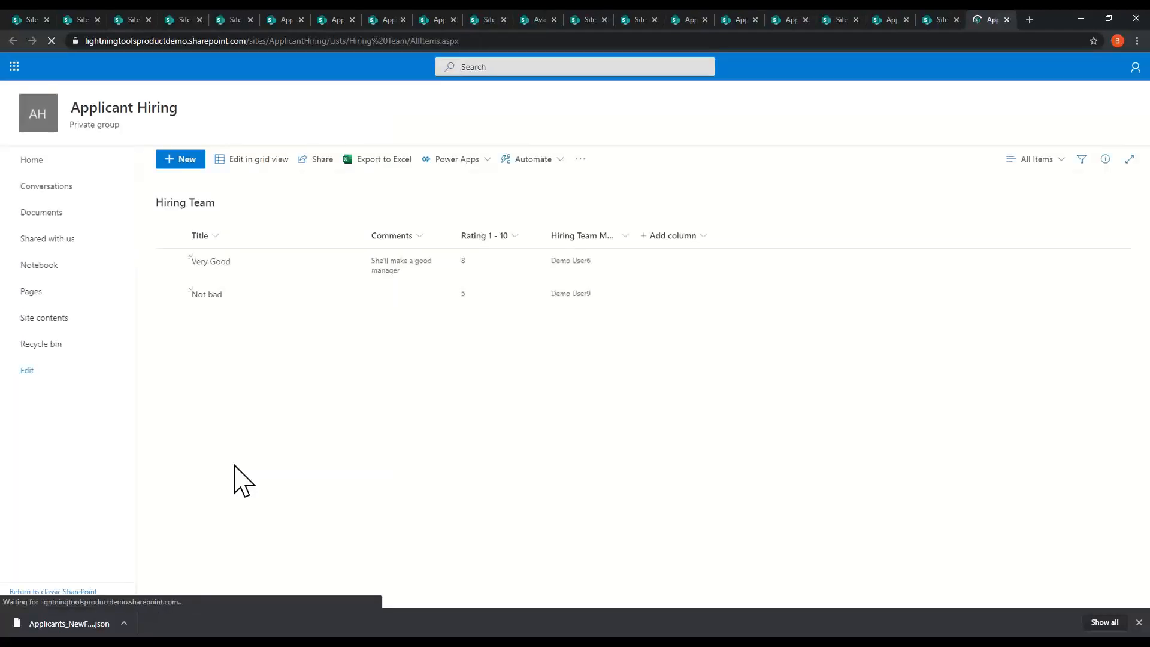
left_click(194, 171)
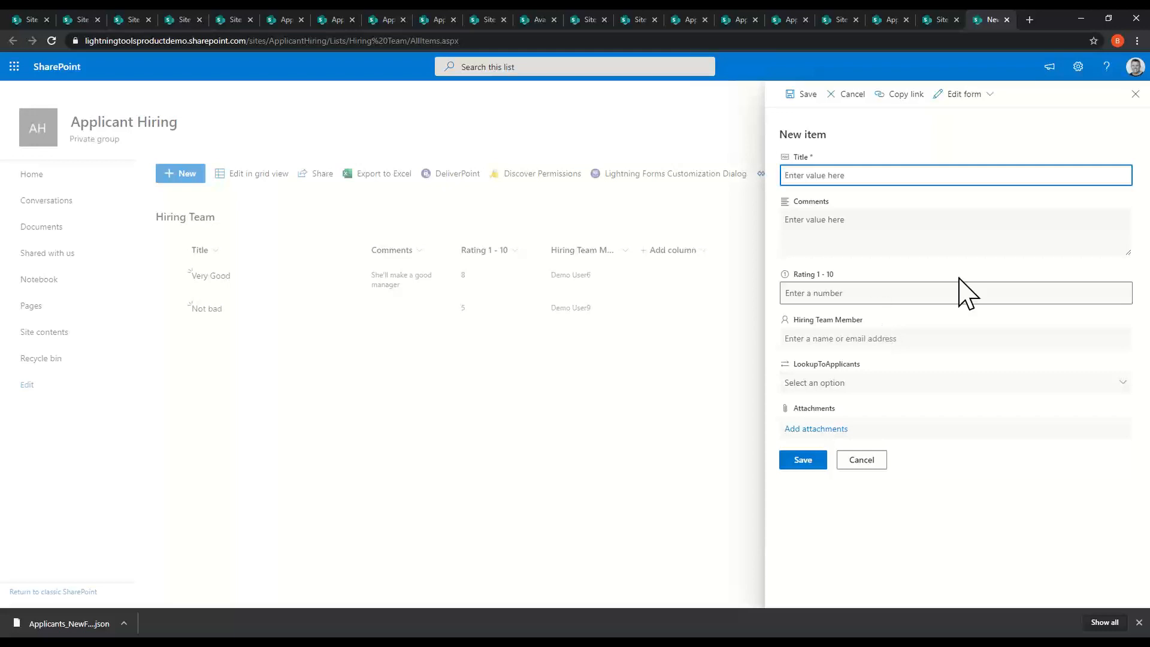
left_click(1135, 94)
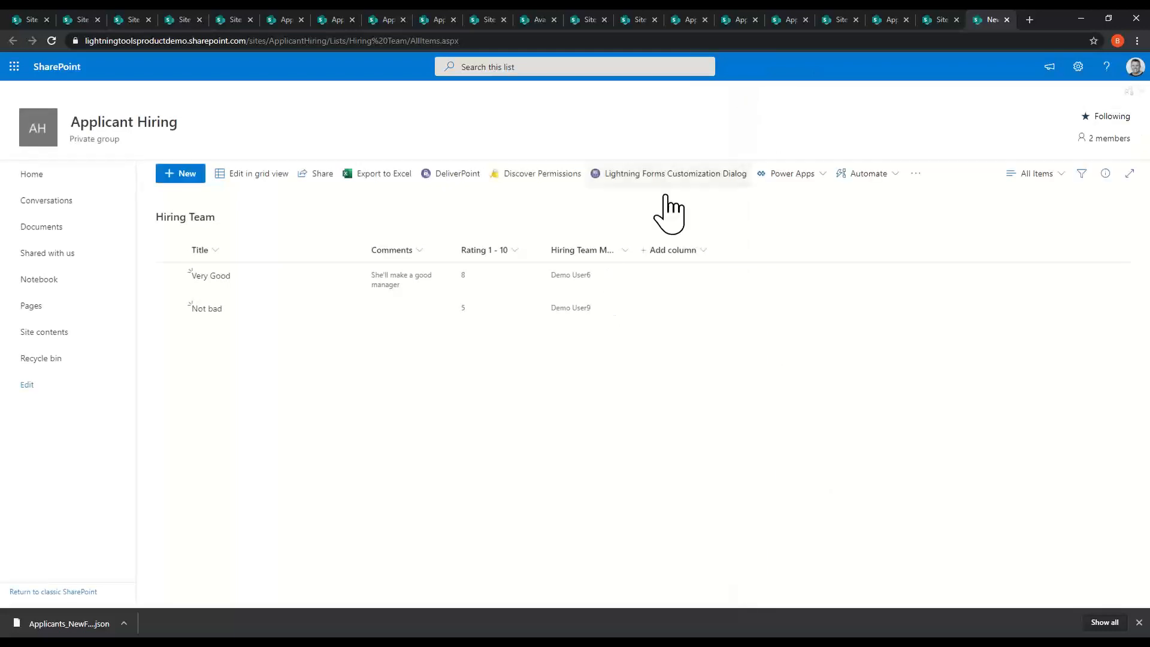
left_click(668, 180)
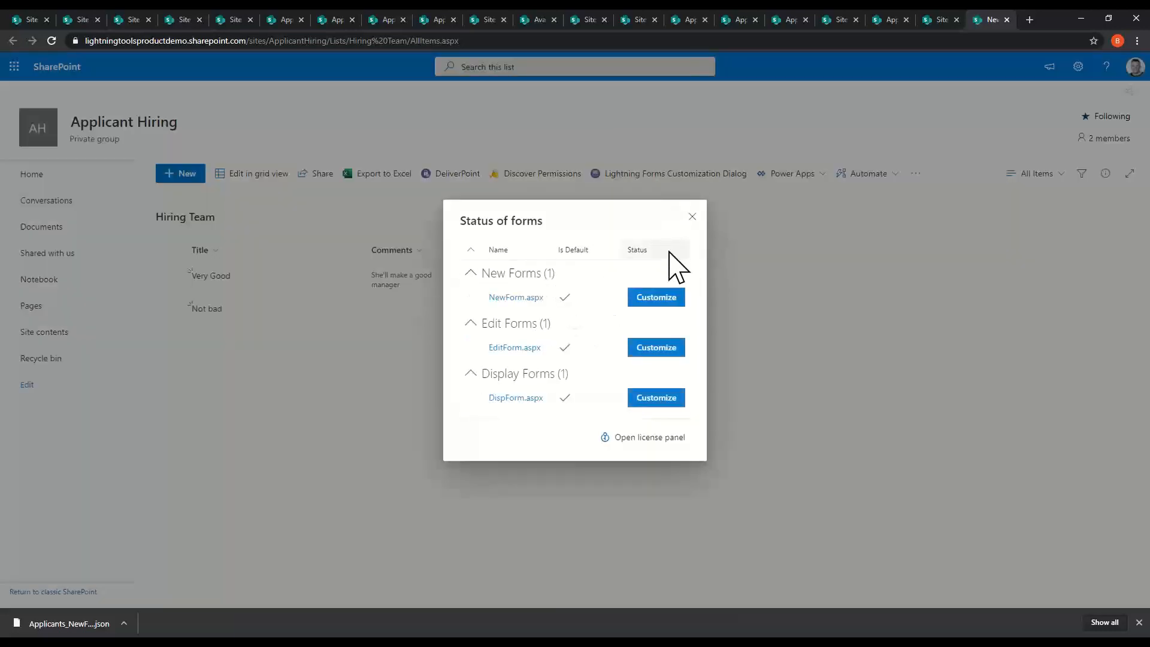
left_click(653, 299)
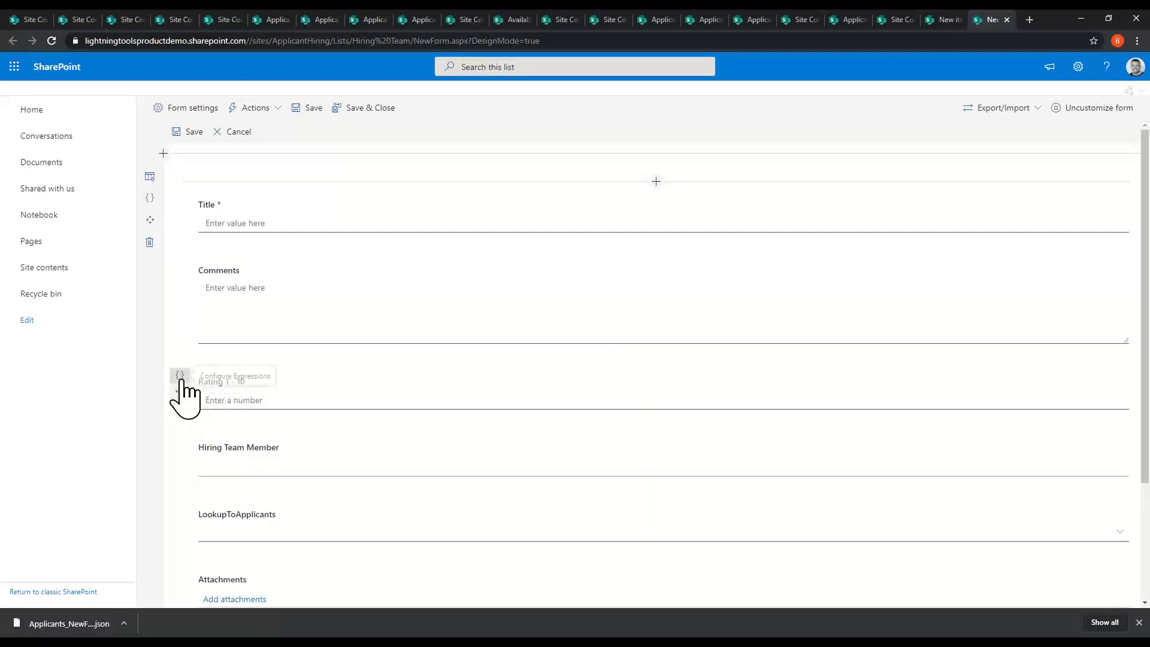
Build the validation expression [[Rating1_x002d_10]]<=10 for the Rating 1 - 10 field
left_click(179, 375)
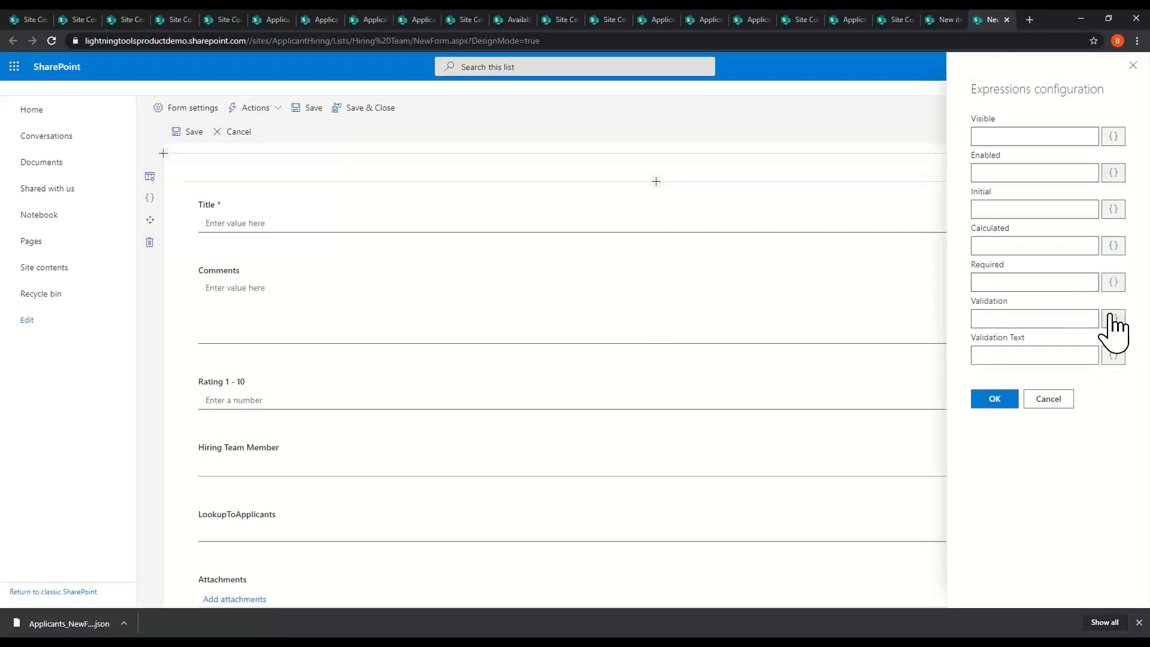
left_click(1113, 320)
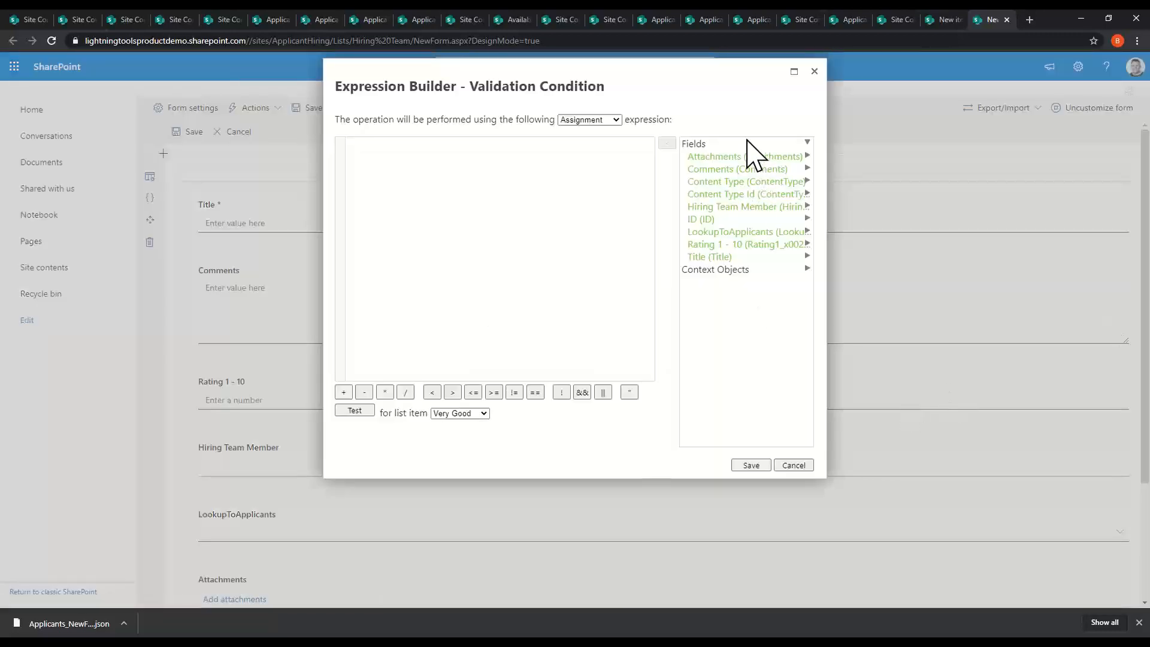
left_click(759, 244)
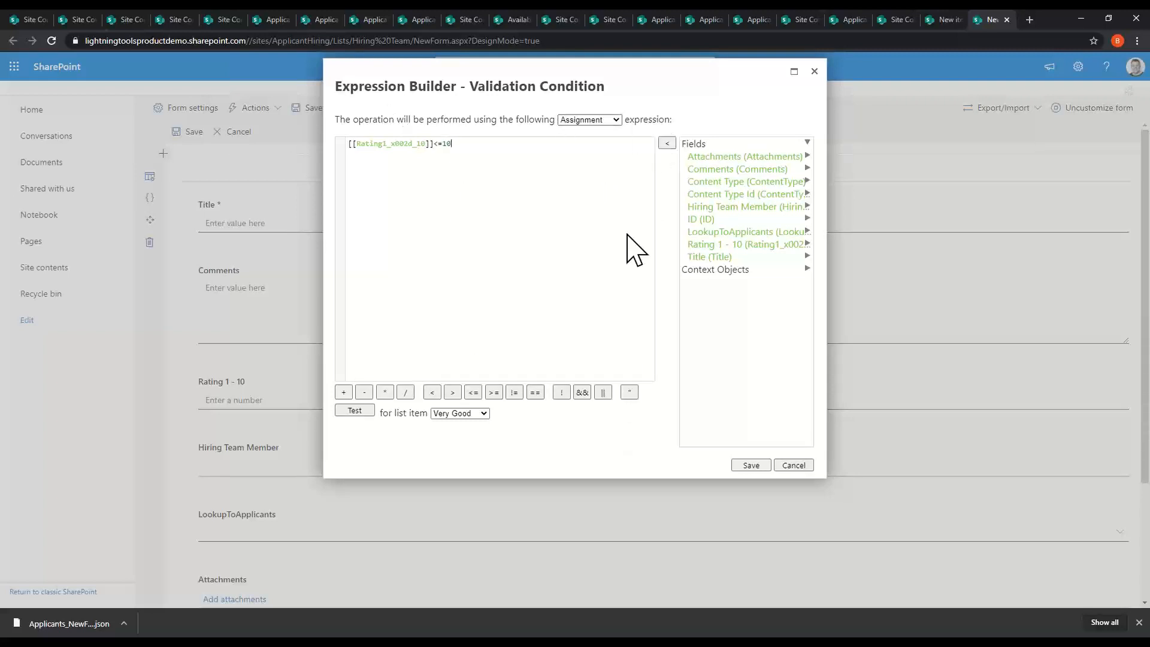
Test the rating validation expression against the Very Good and Not bad items, and save it
left_click(482, 413)
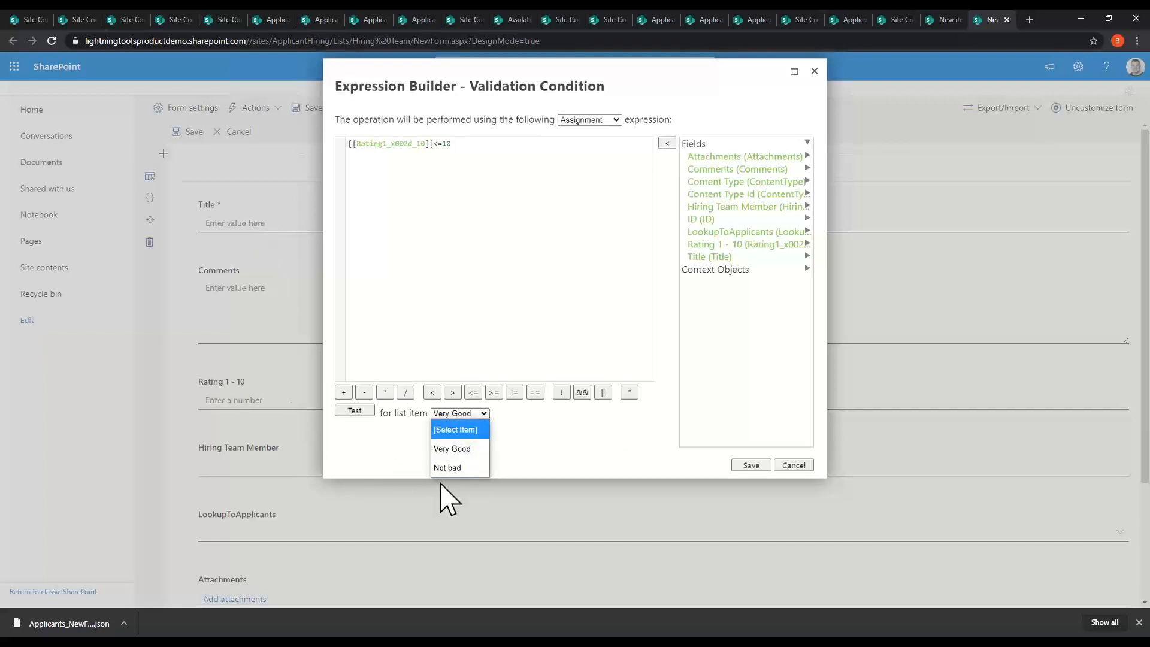
left_click(464, 449)
left_click(355, 410)
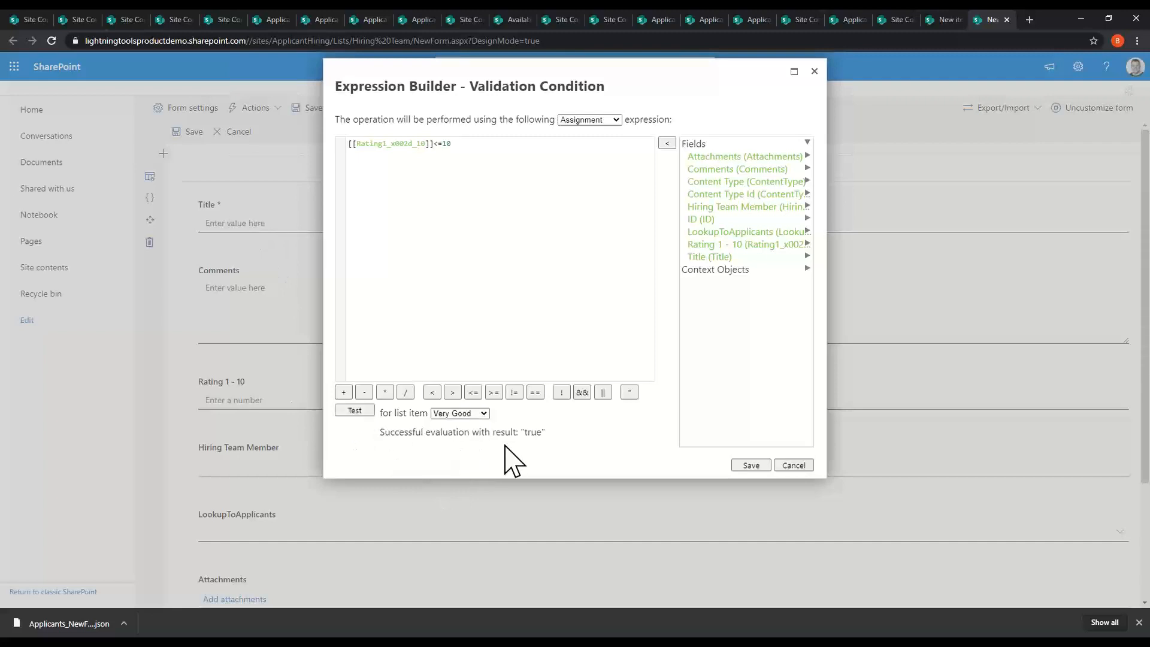
left_click(477, 413)
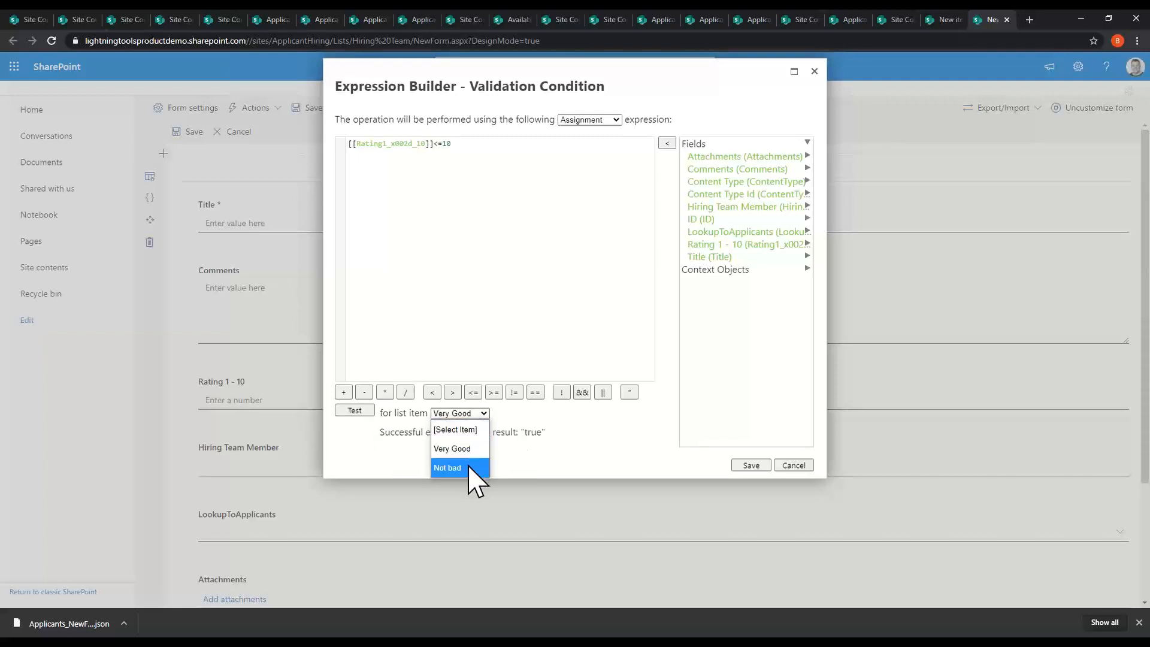
left_click(473, 467)
left_click(365, 413)
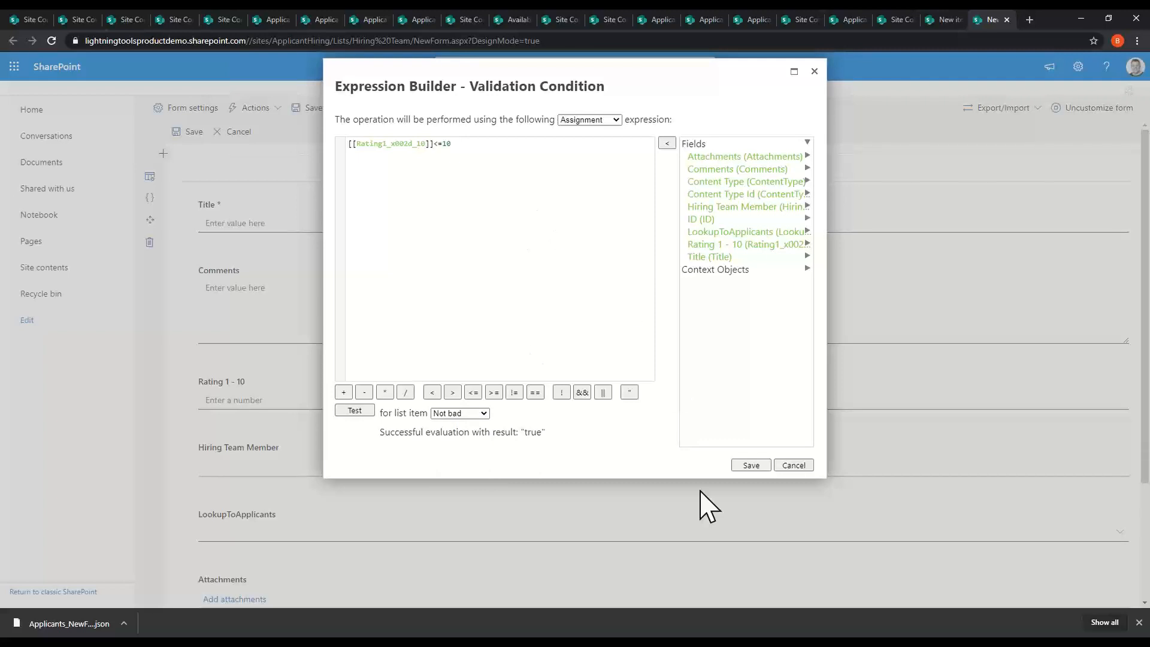
left_click(760, 466)
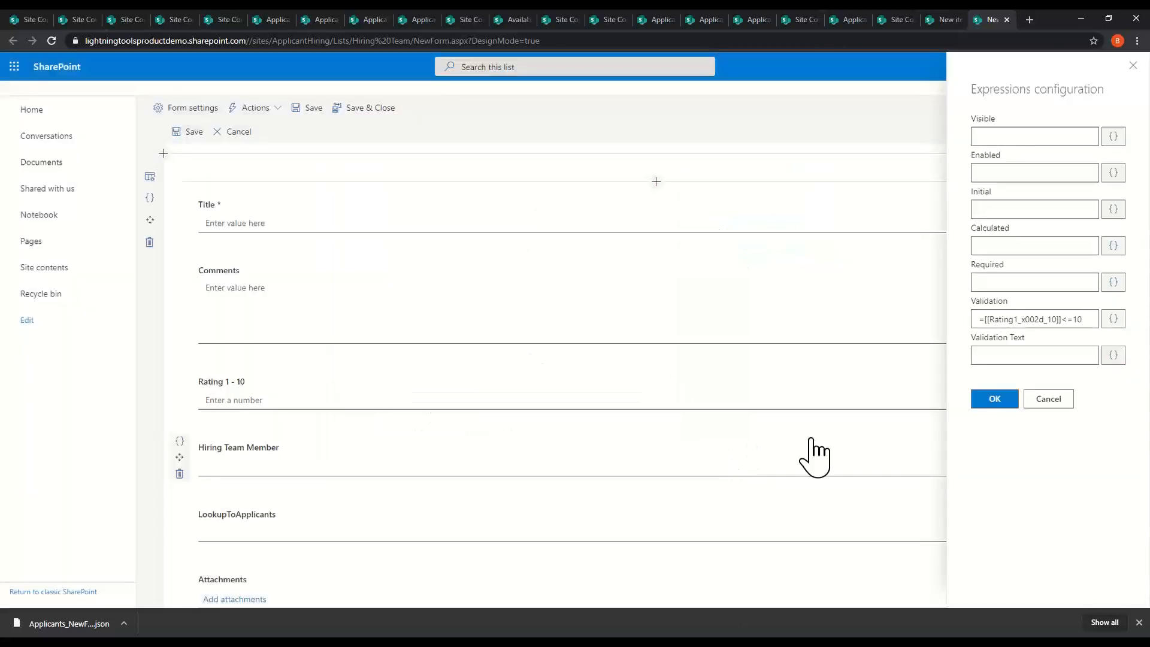
Set the rating field's validation text to "Must be less than 11" and apply the expressions configuration
left_click(1049, 354)
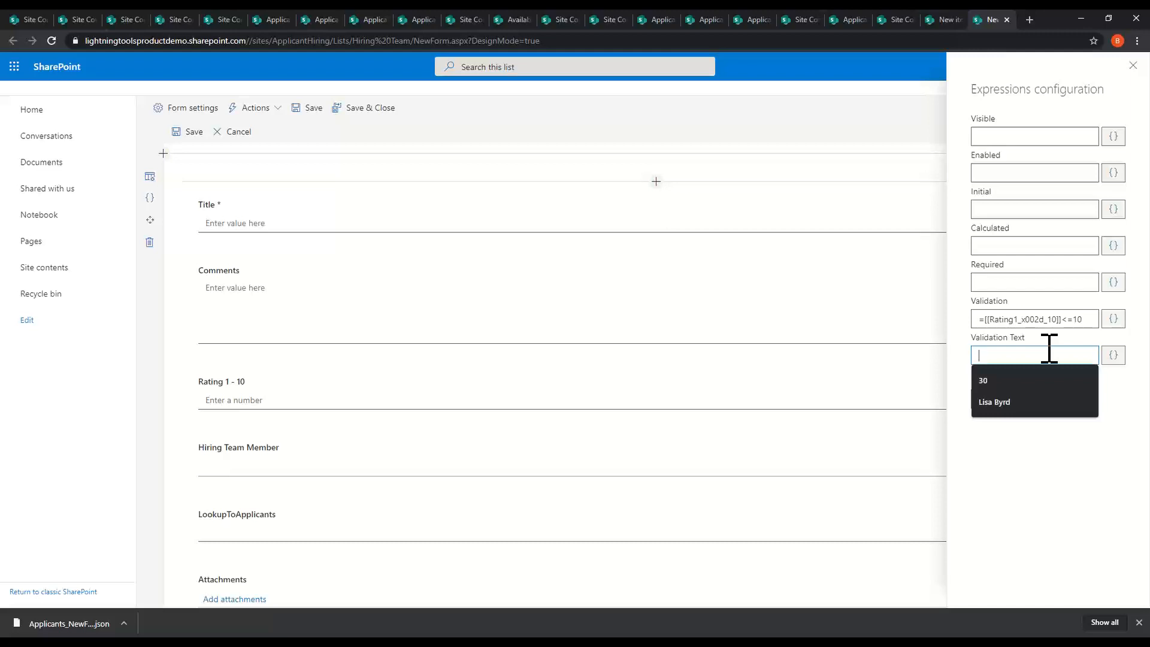
type("Must be less than 11")
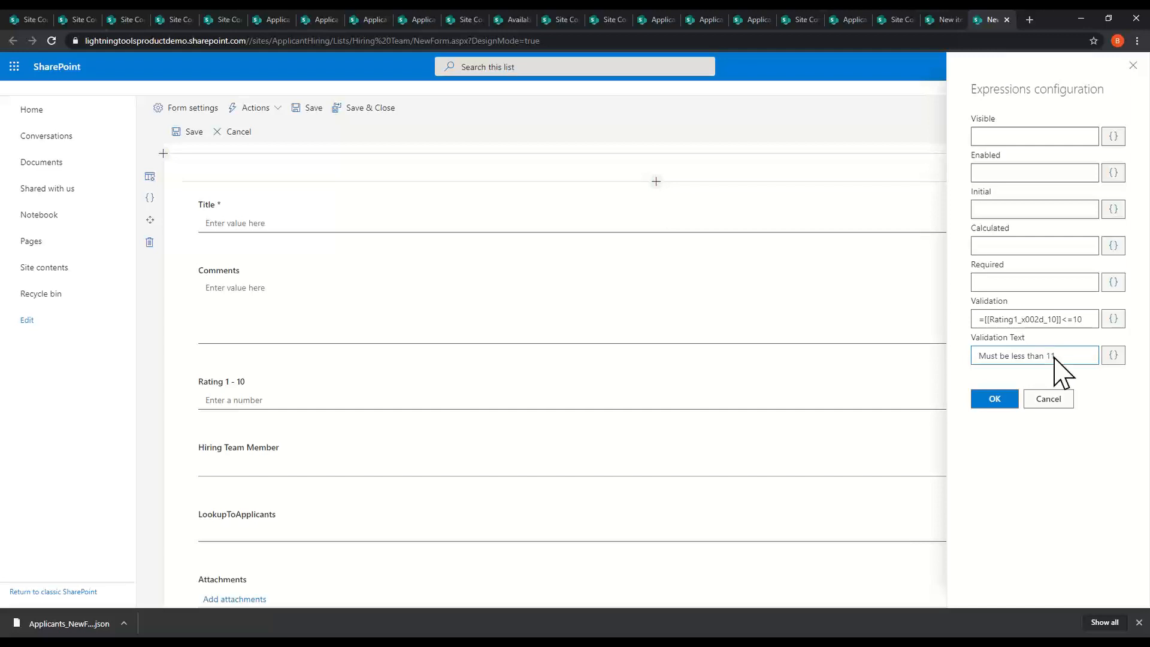
left_click(995, 399)
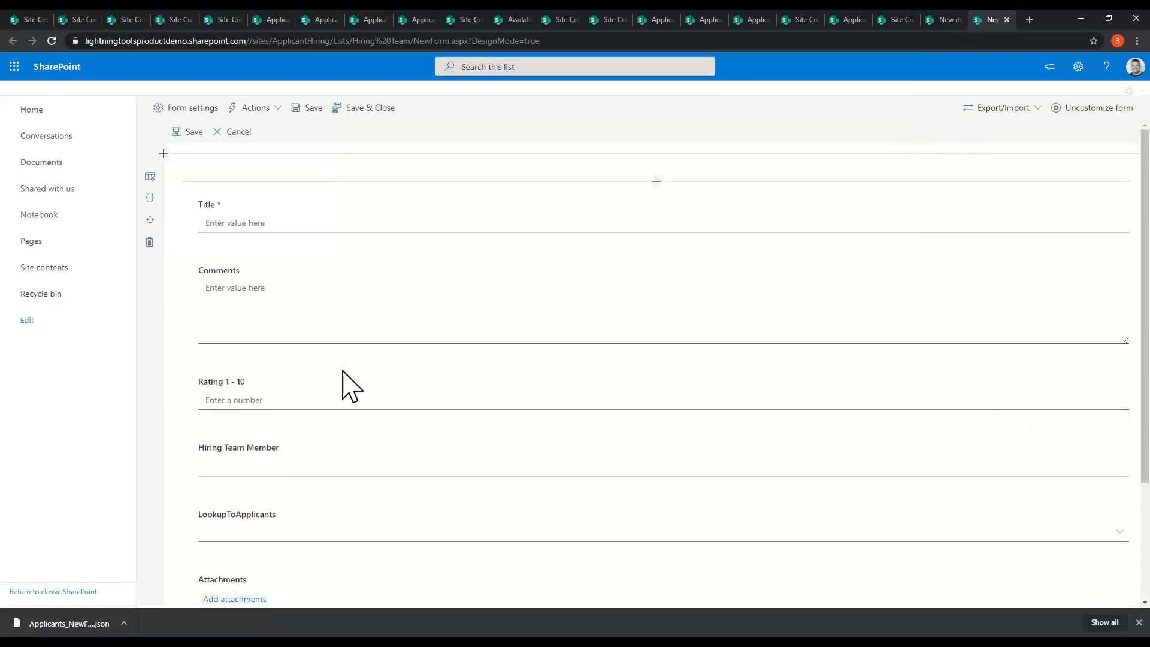
Review the expression types available for the Rating 1 - 10 field's validation condition, and cancel without changing the configuration
left_click(180, 375)
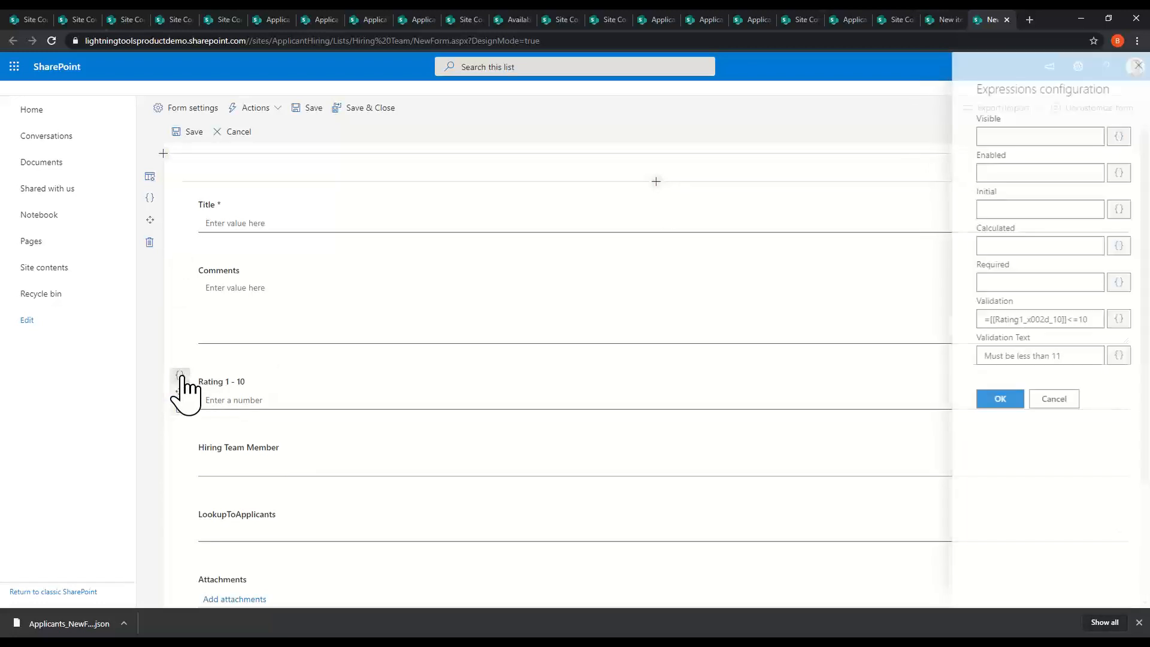
left_click(1112, 319)
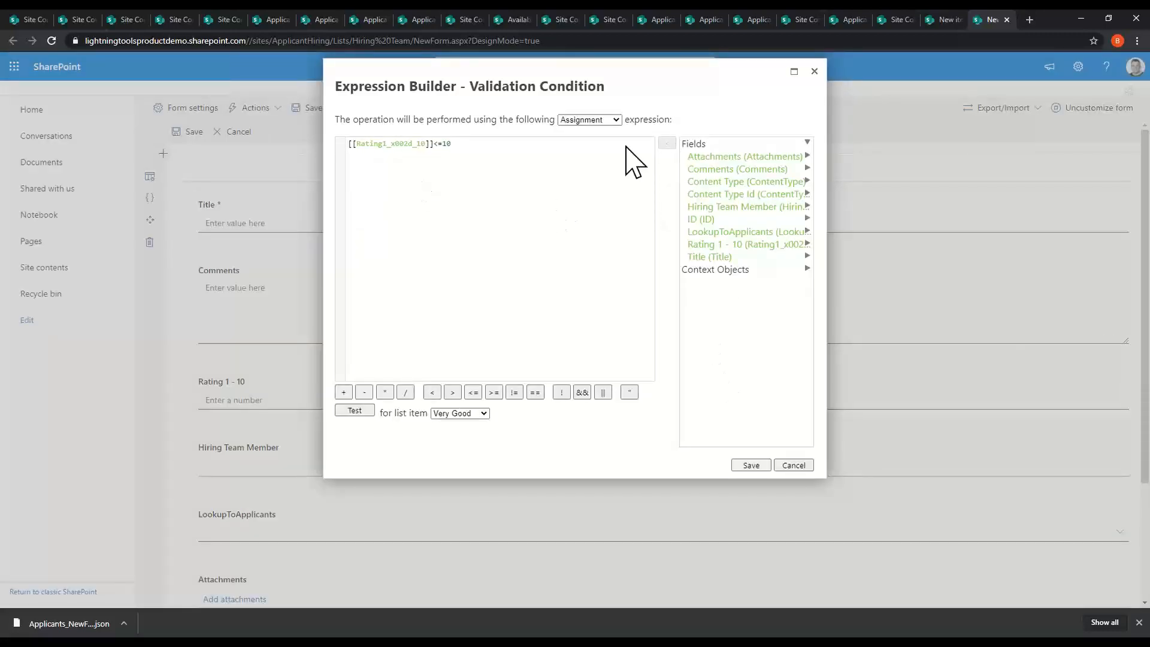
left_click(609, 121)
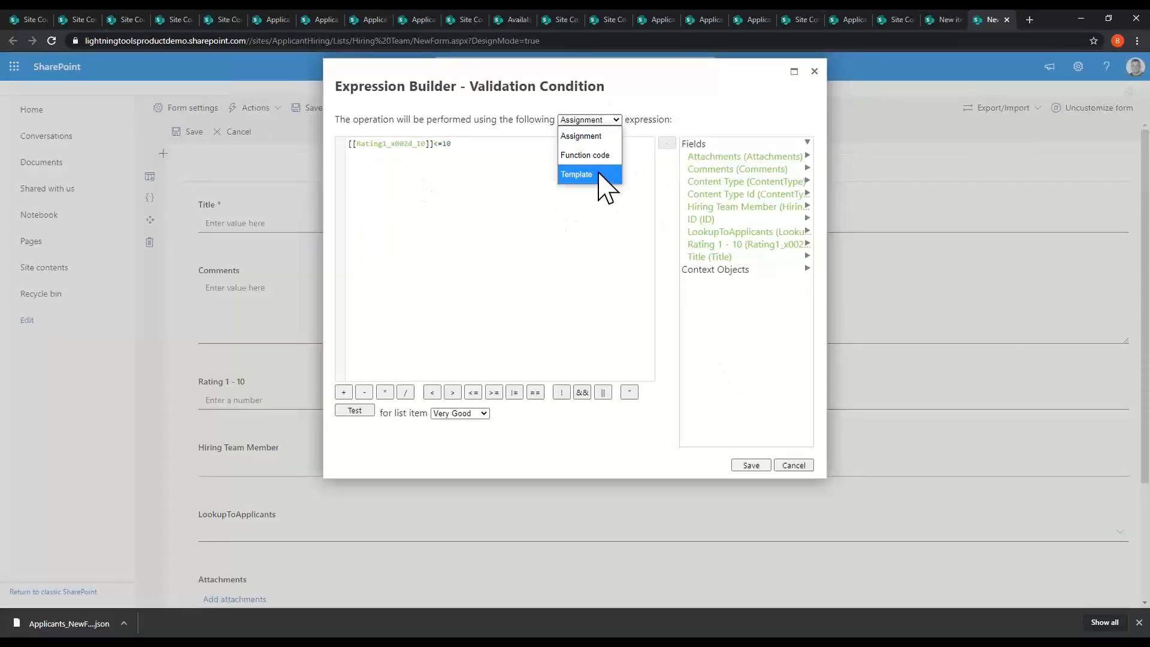
left_click(589, 155)
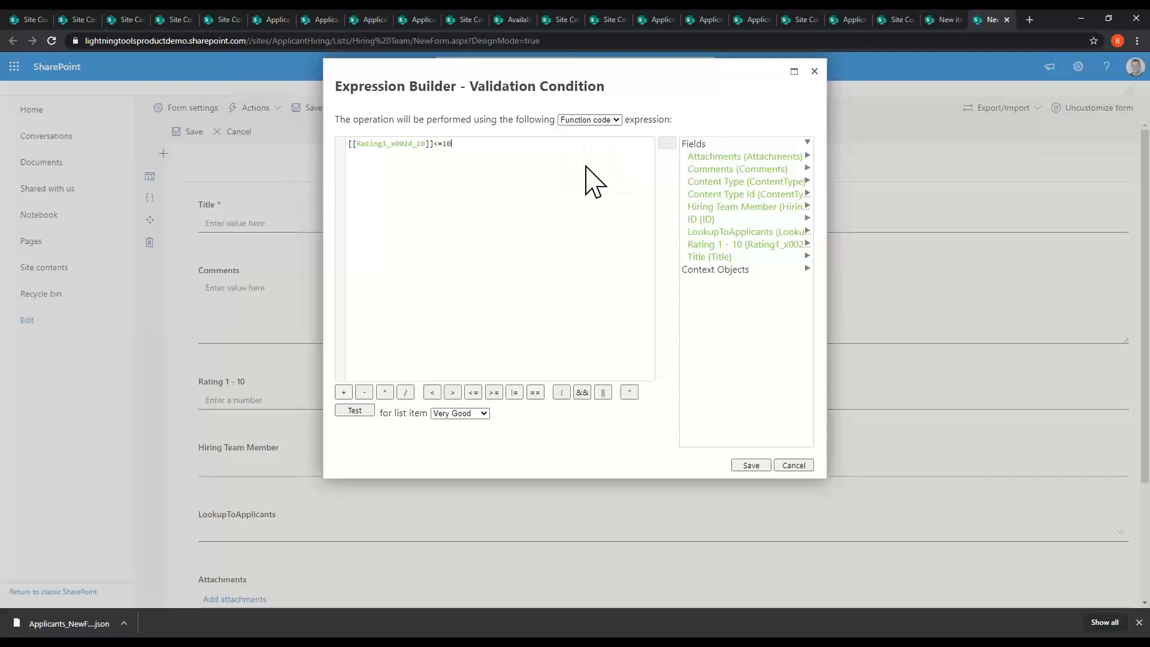
left_click(588, 120)
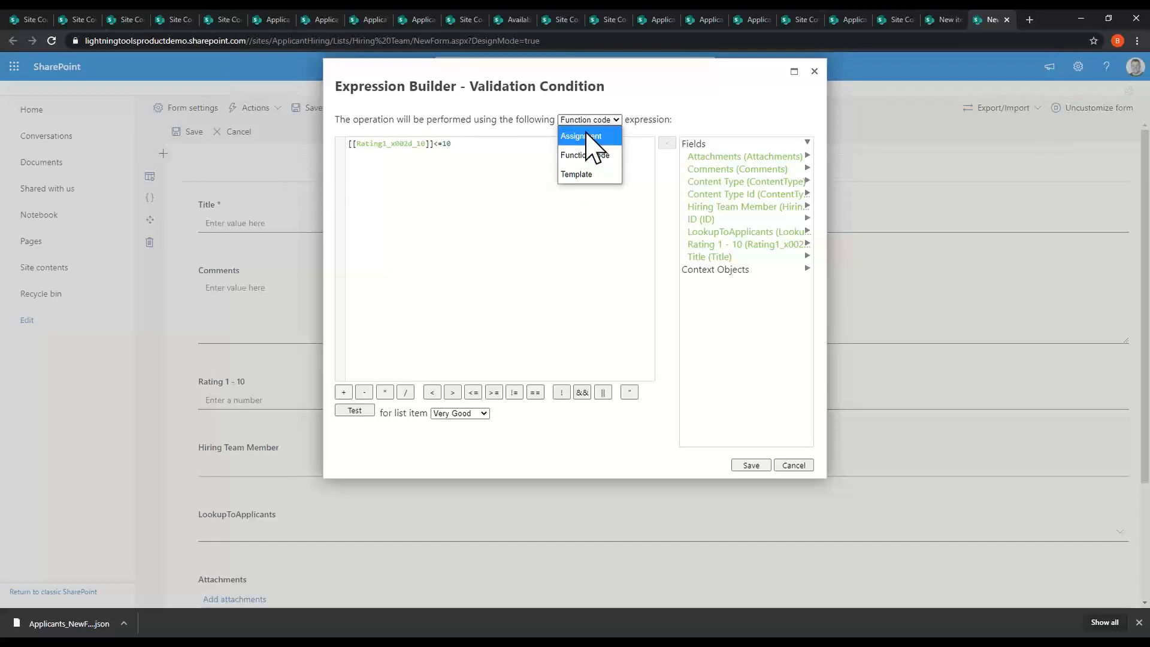
left_click(588, 137)
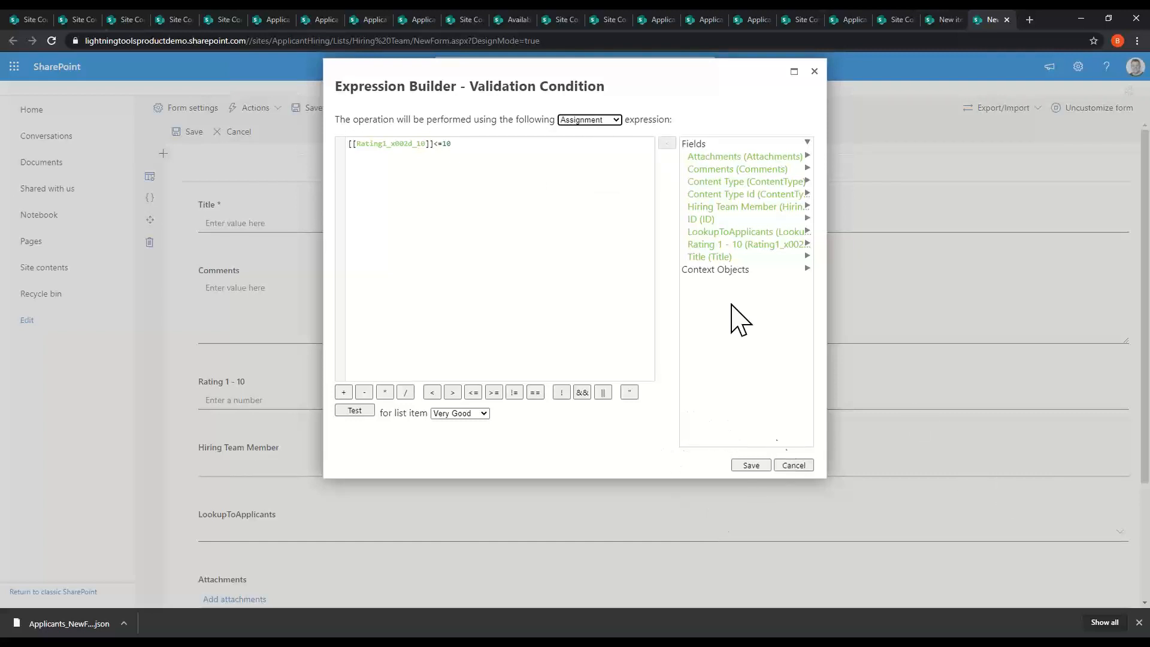
left_click(785, 465)
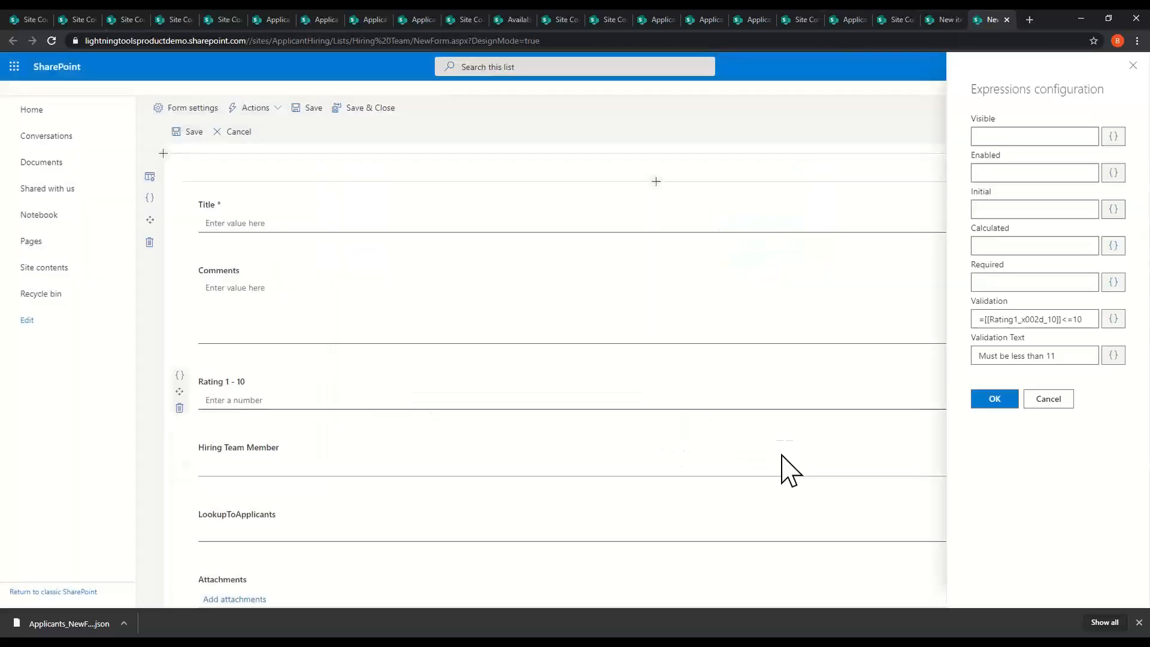
left_click(1037, 396)
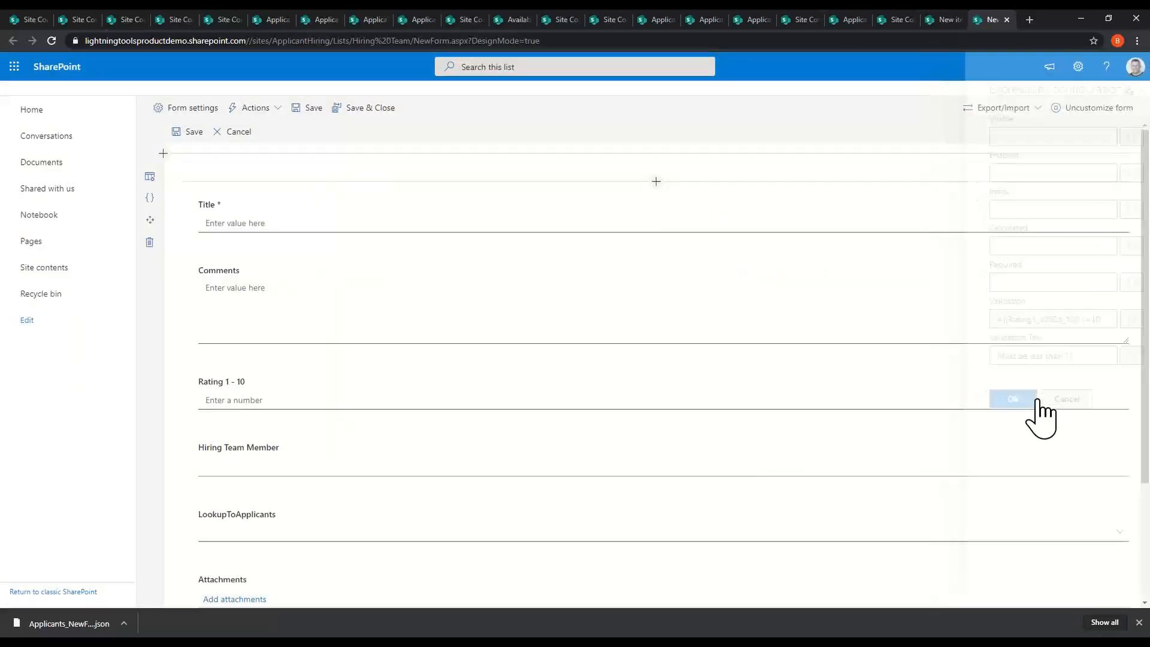
Save and close the customized Hiring Team form, and add a new page to the Applicant Hiring site
left_click(370, 110)
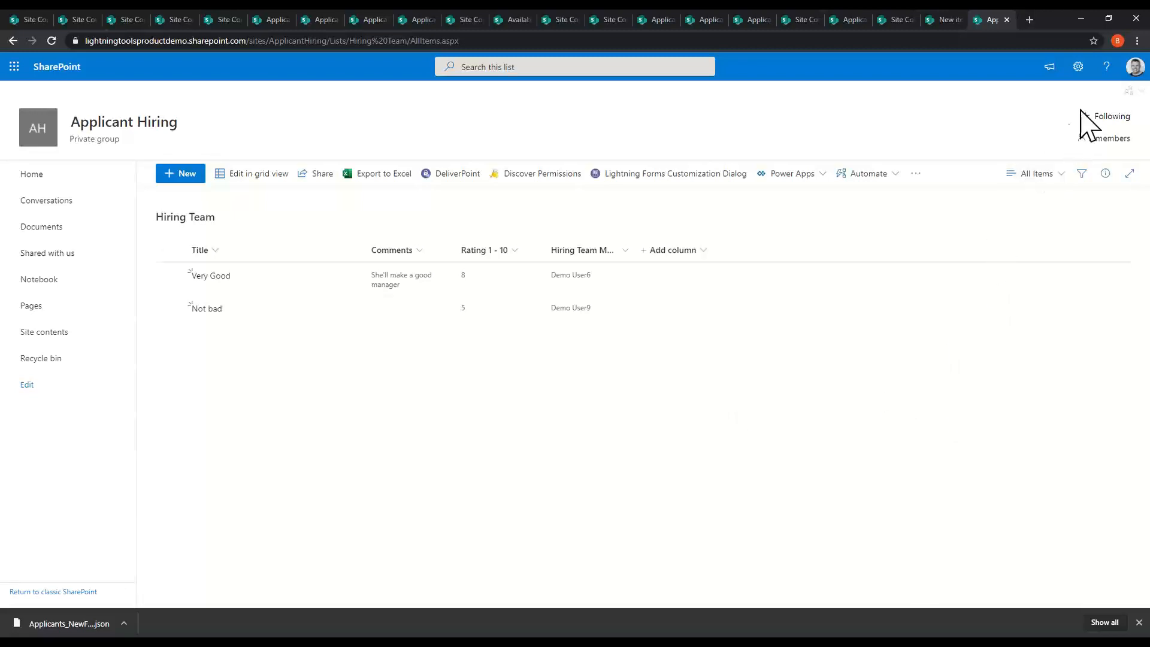
left_click(1078, 67)
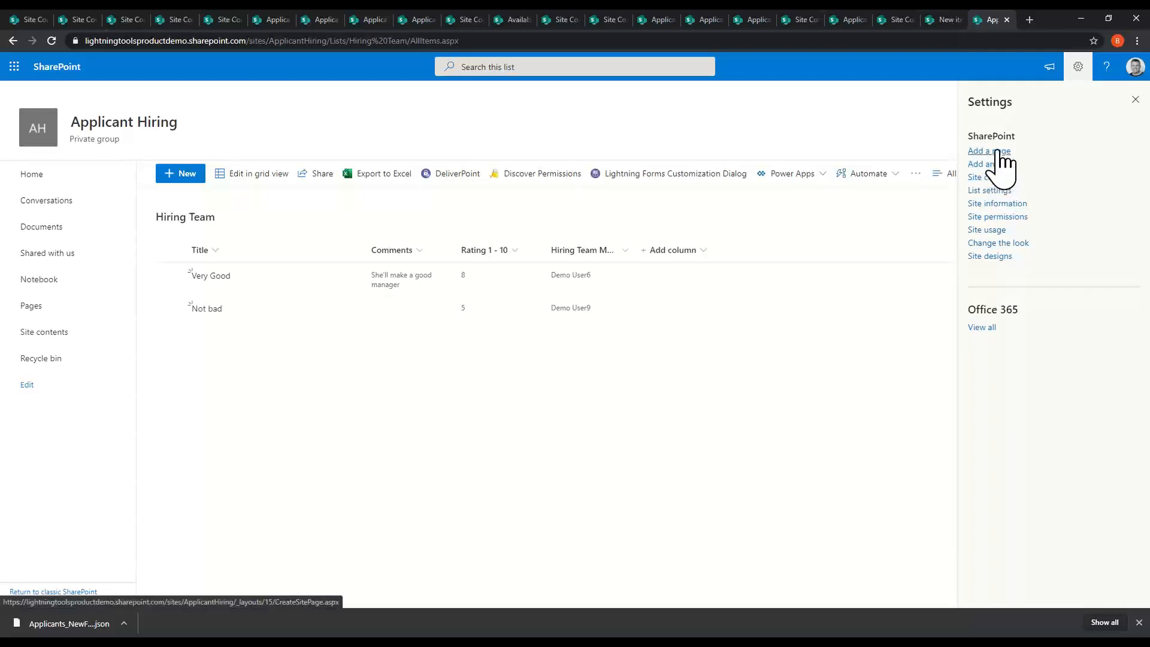
left_click(989, 203)
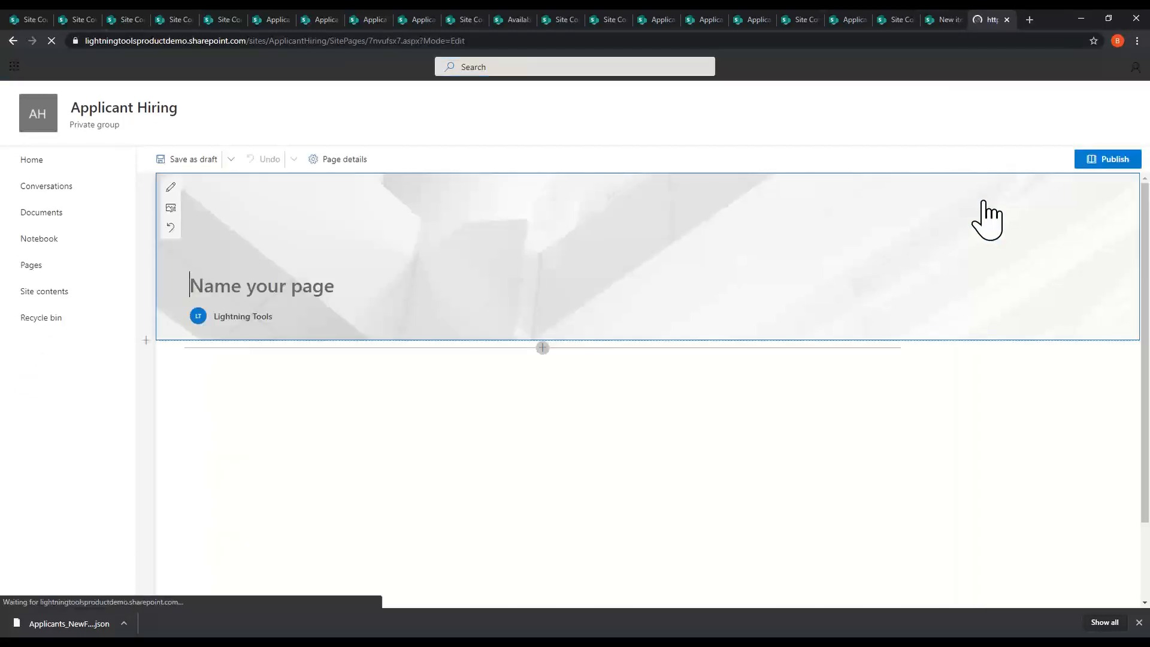
Title the new page "Job Applications Report"
type("Sp")
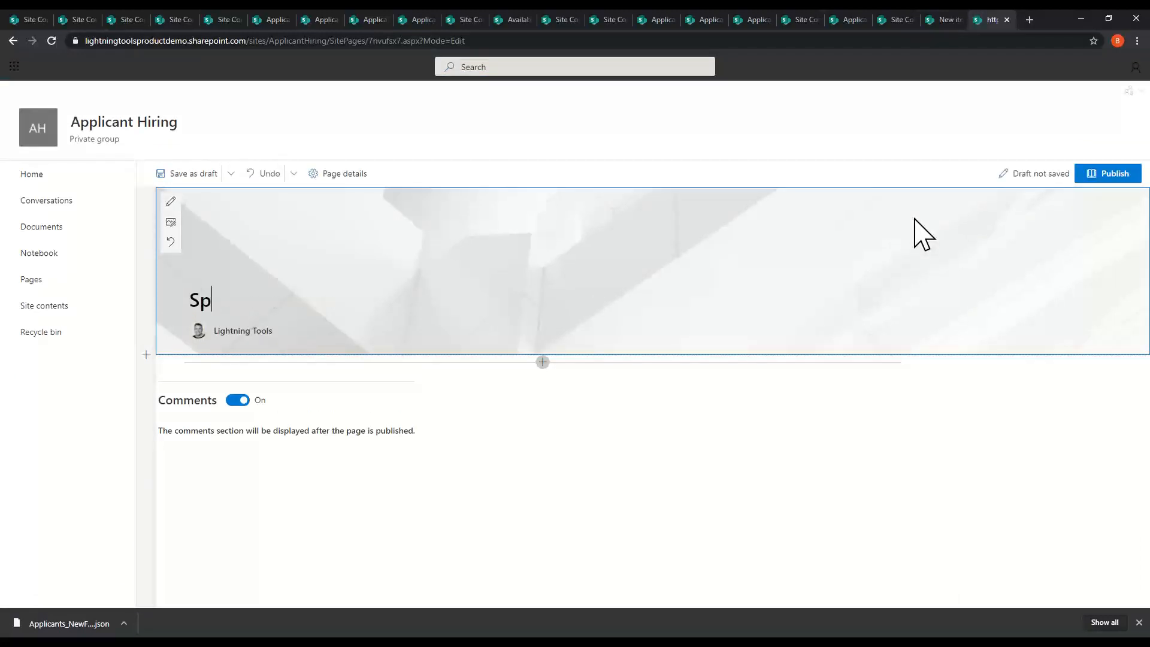
key("BackSpace")
type("A")
key("BackSpace")
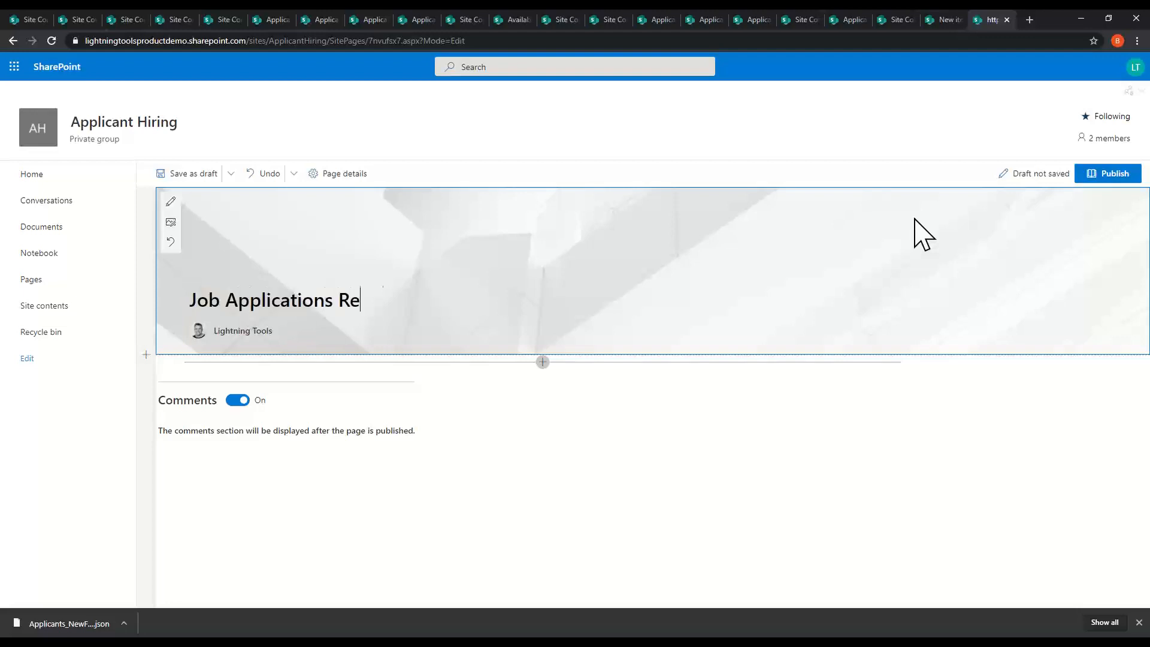
Add two Lightning Conductor web parts to the page, one below the other
left_click(543, 361)
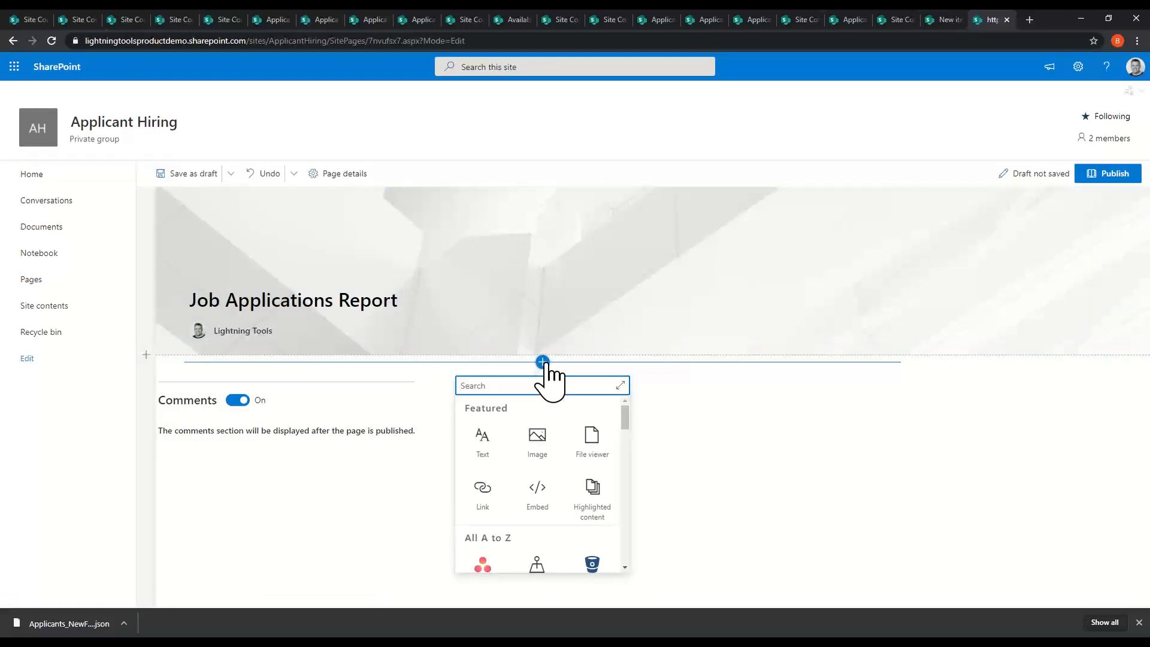
type("ligh")
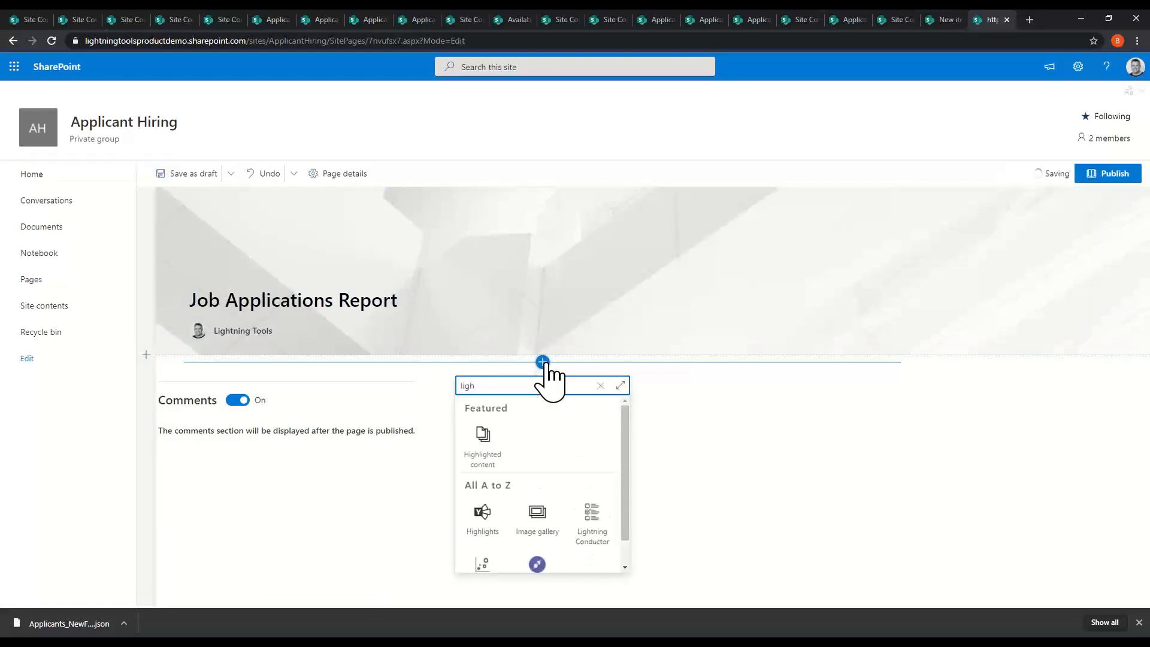
left_click(590, 520)
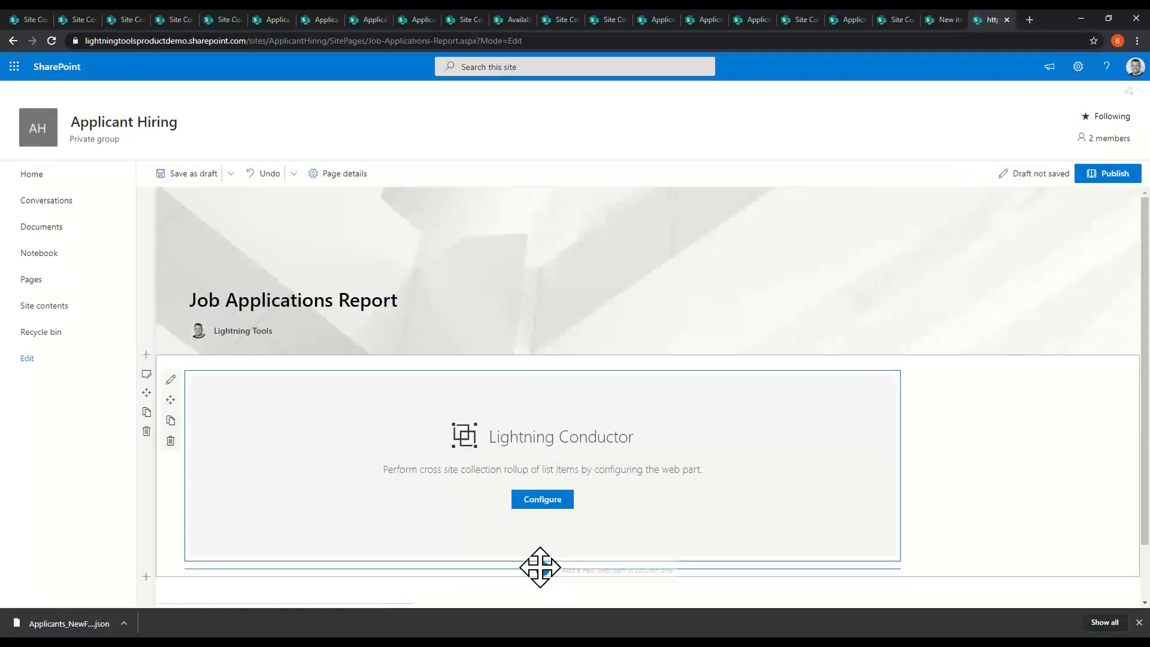
left_click(543, 569)
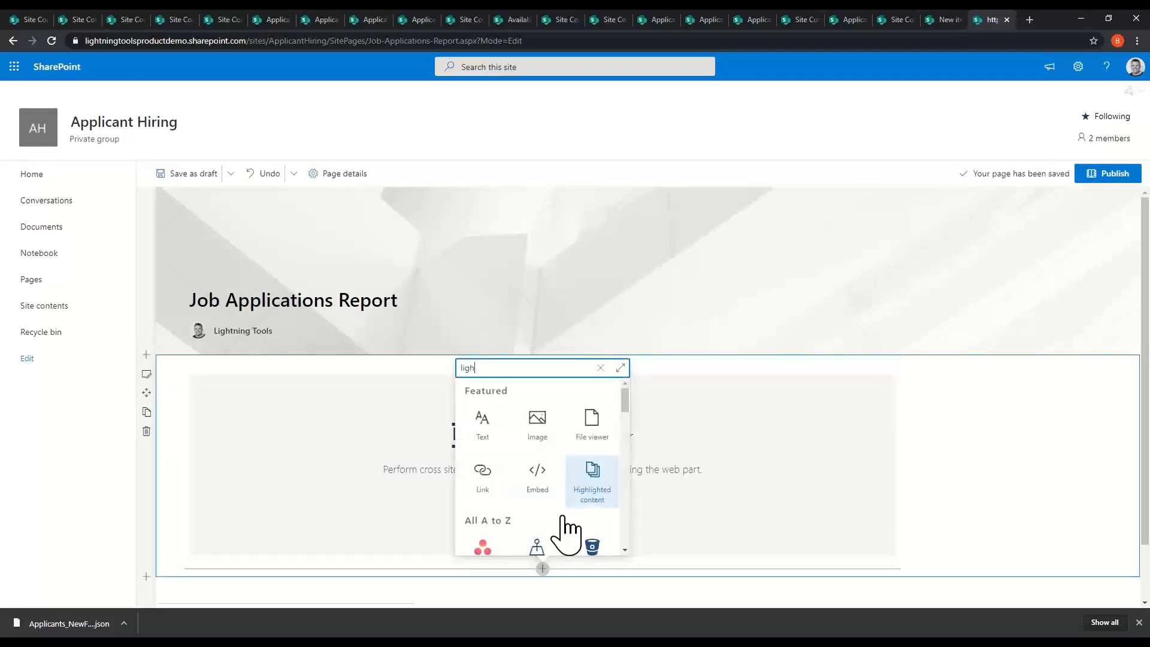
left_click(593, 506)
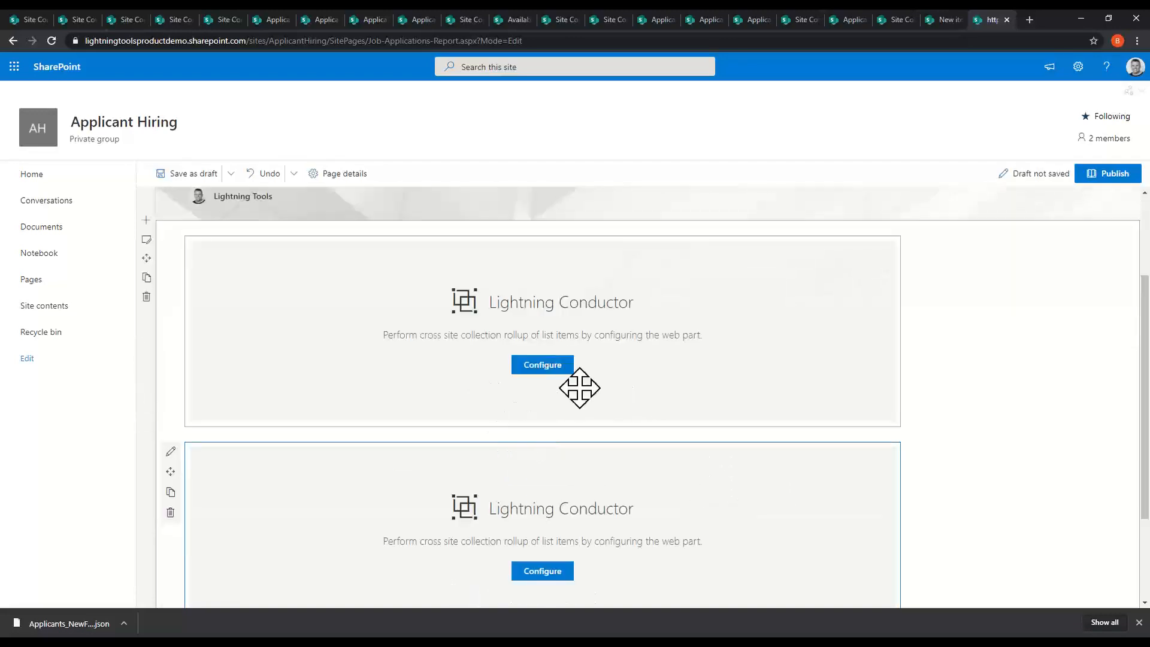
Open the default view's configuration for the upper Lightning Conductor web part
left_click(557, 366)
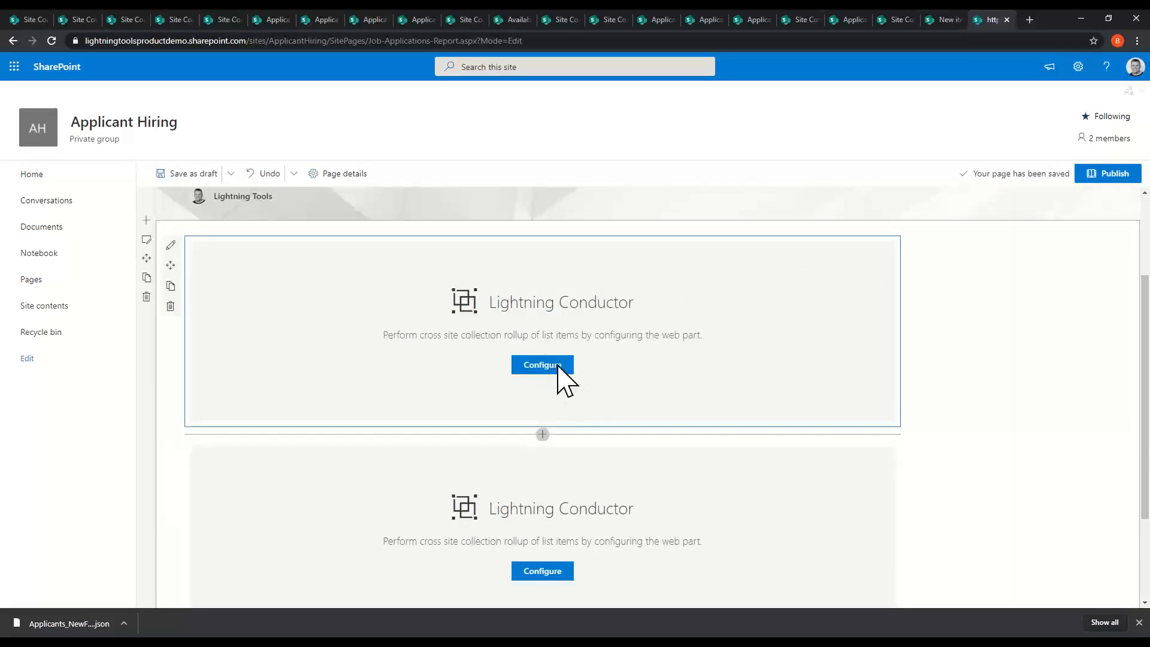
left_click(558, 366)
left_click(682, 450)
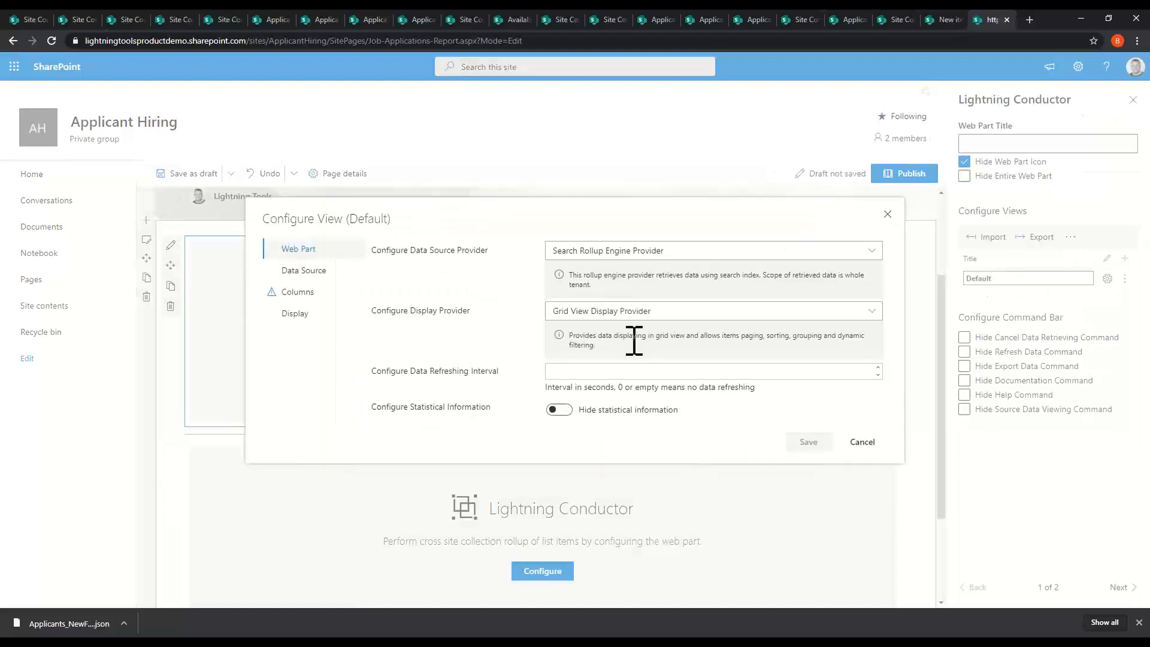
left_click(616, 251)
left_click(599, 304)
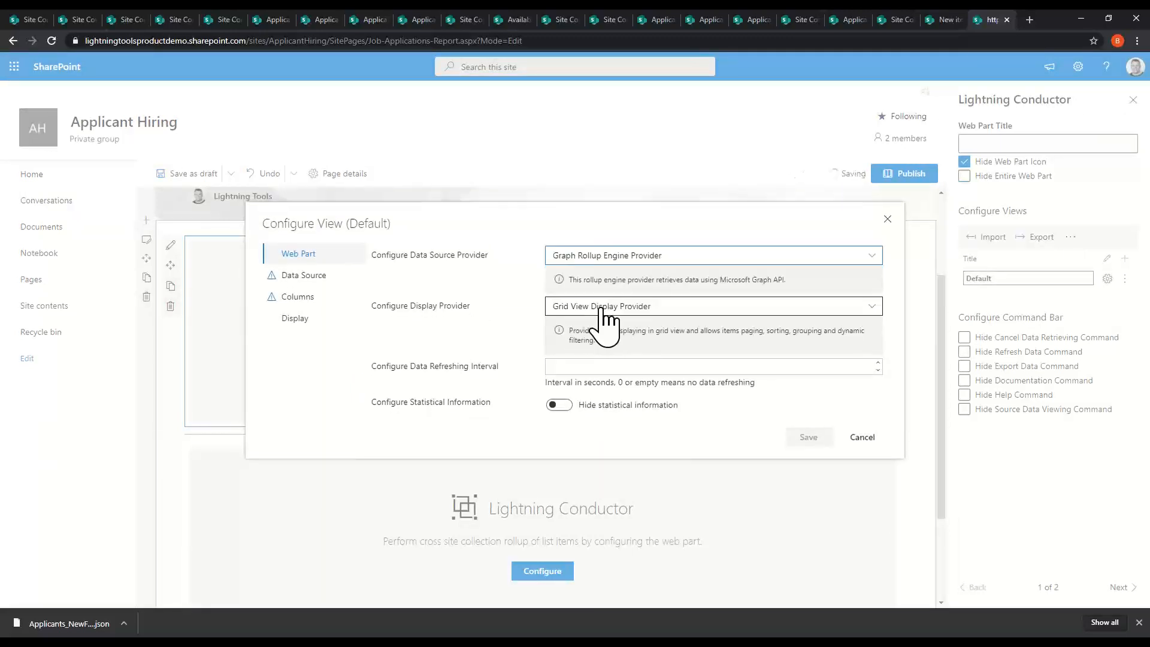
left_click(314, 275)
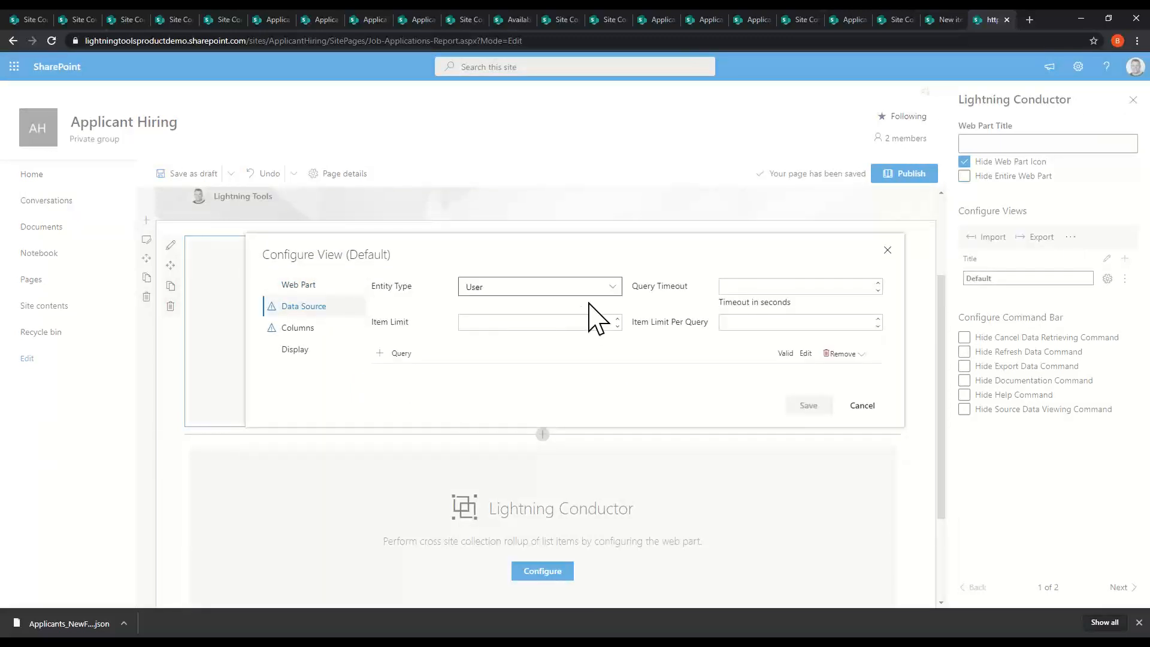
left_click(281, 285)
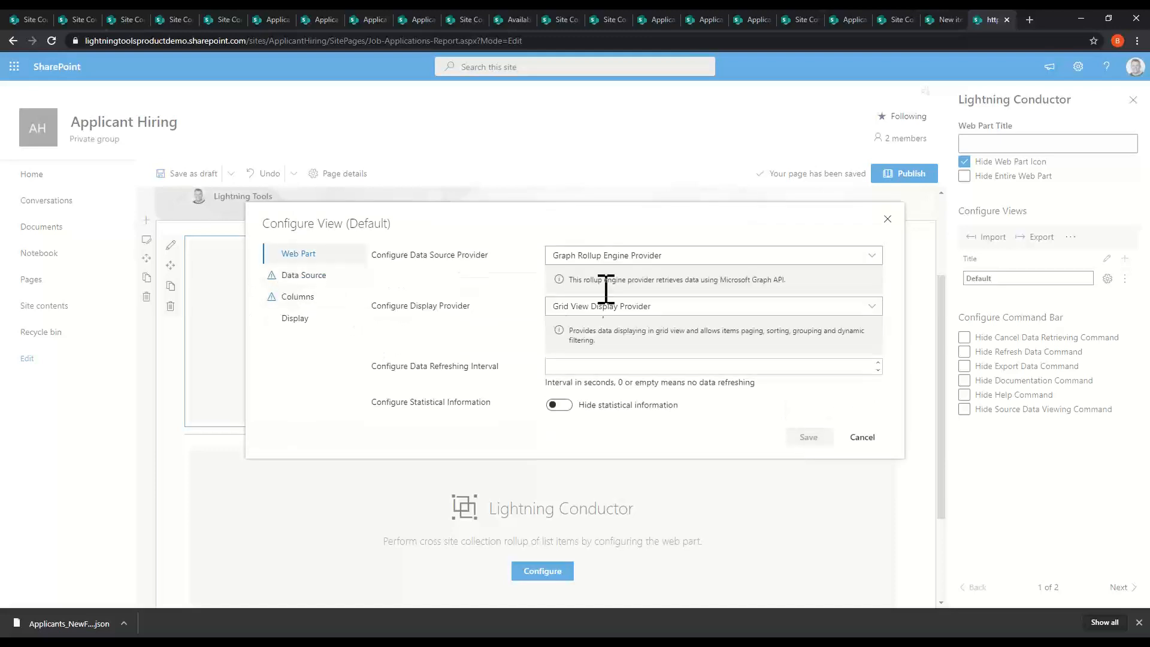
Use the Object Model Rollup Engine Provider to show items from multiple lists, with the Applicant Hiring site's Available Positions list as source
left_click(609, 256)
left_click(600, 294)
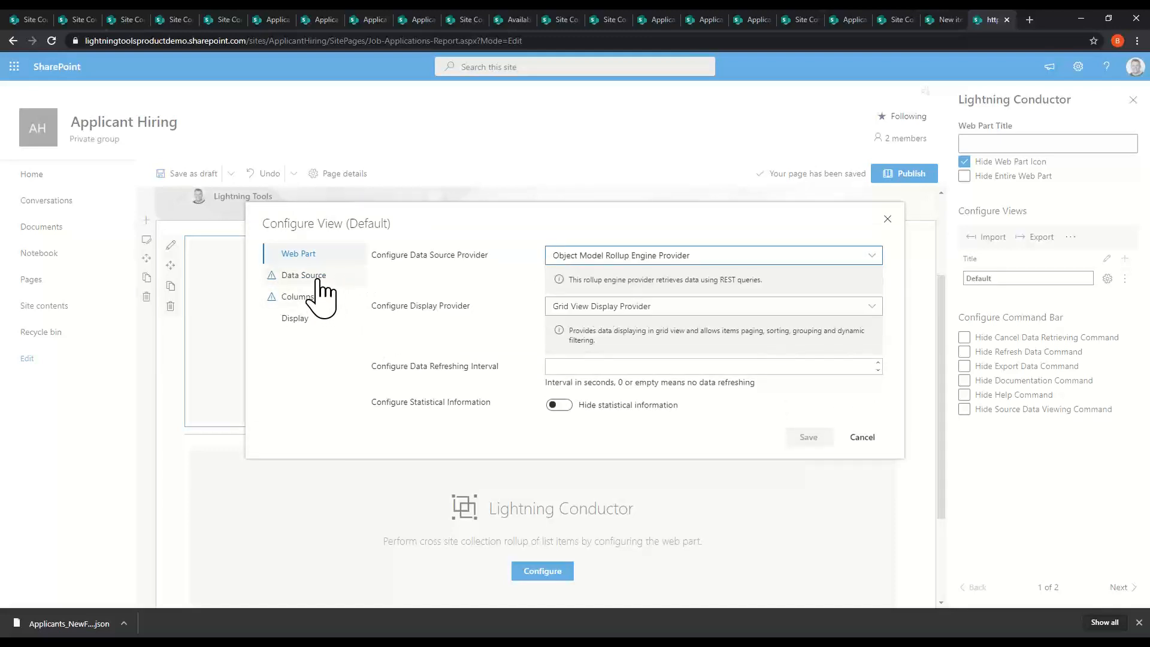
left_click(318, 277)
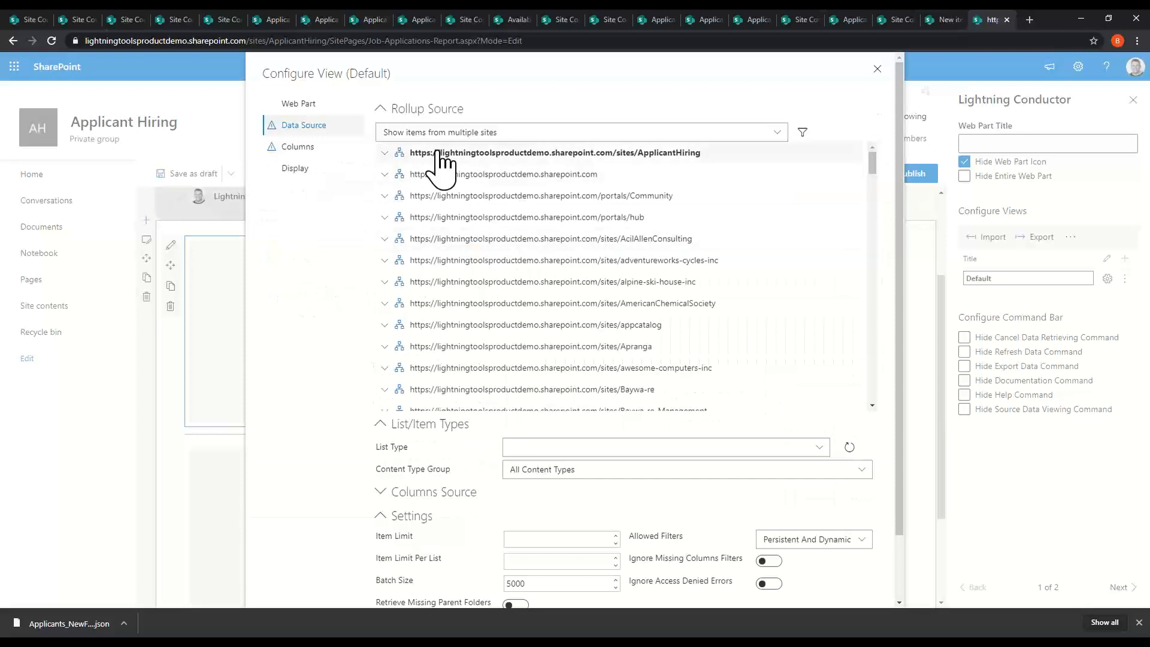
left_click(385, 154)
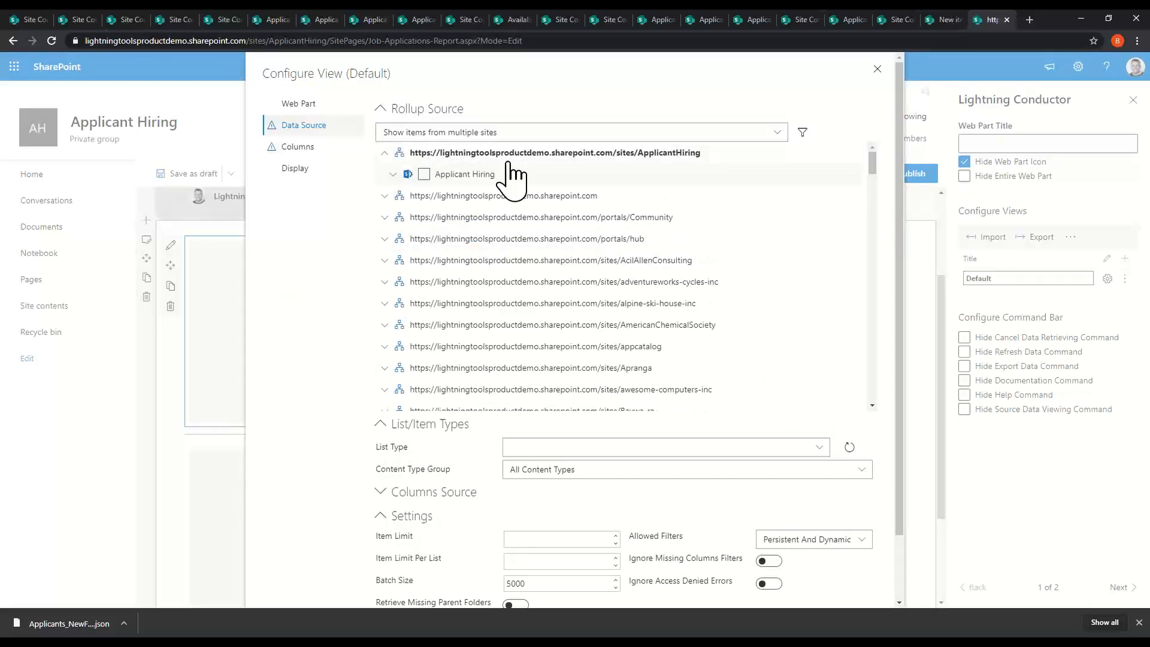
left_click(573, 138)
left_click(503, 282)
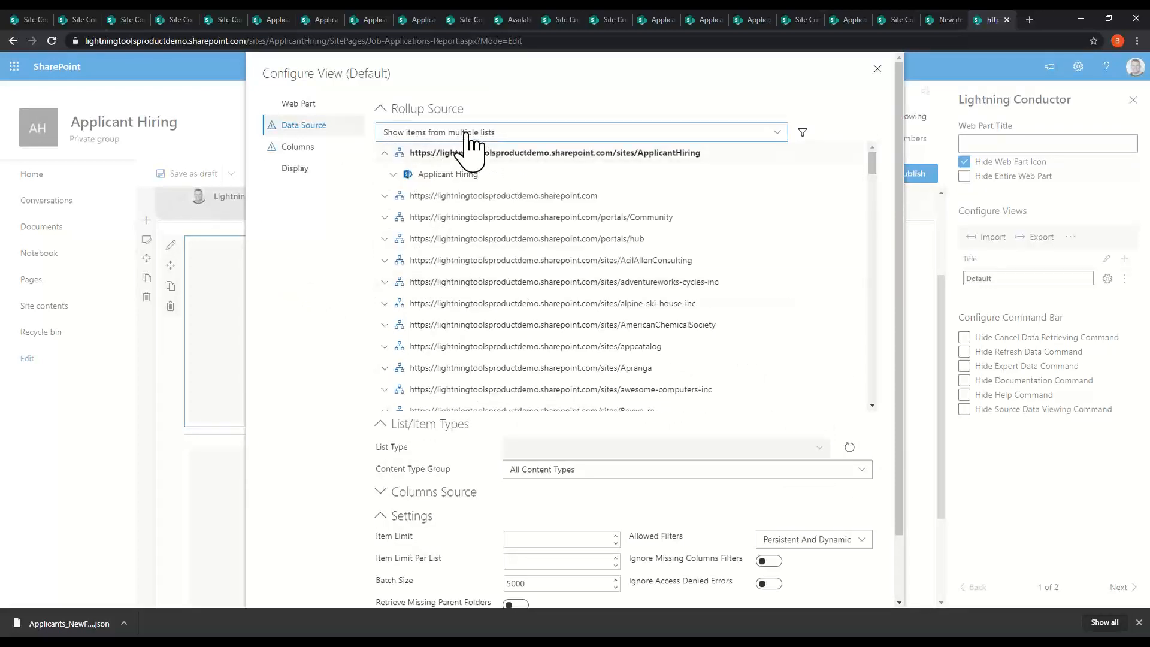
left_click(393, 174)
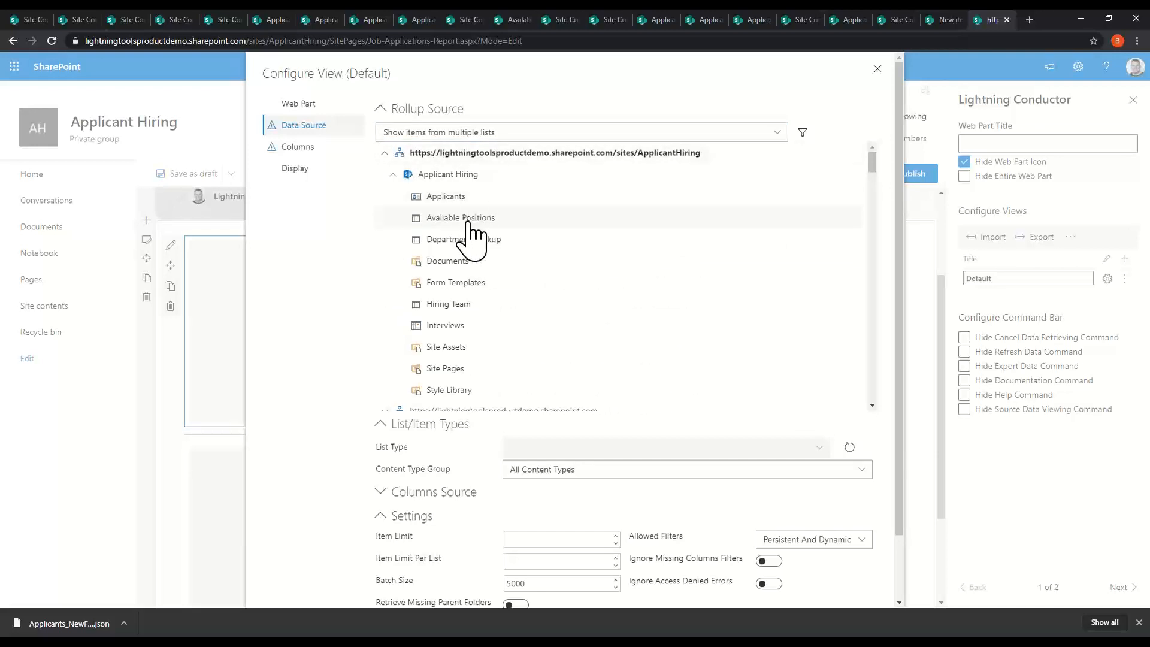
Include the first Title column in the view and move it up between Created and Created By
left_click(301, 148)
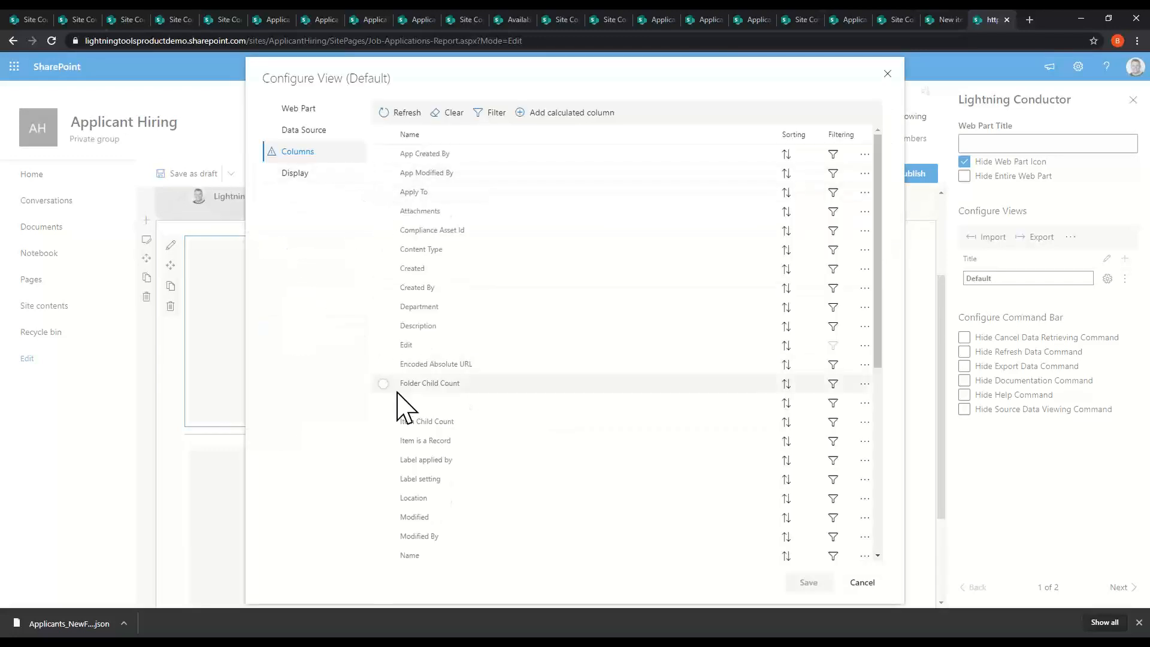
scroll(399, 413, "down", 2)
scroll(401, 425, "down", 5)
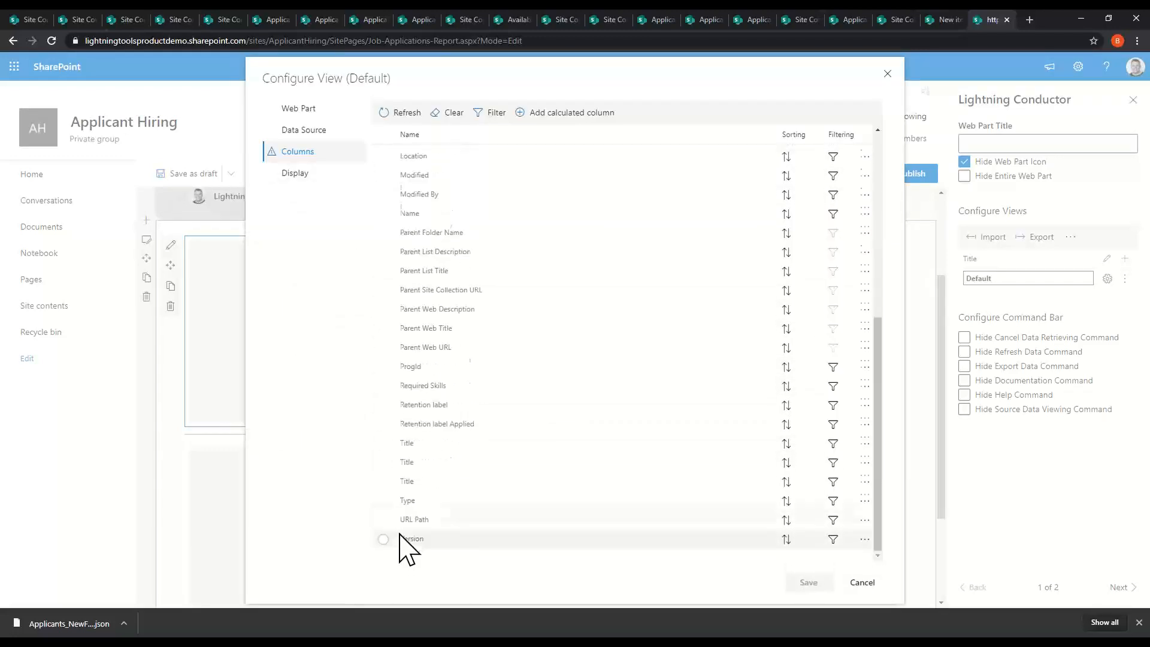
left_click(382, 444)
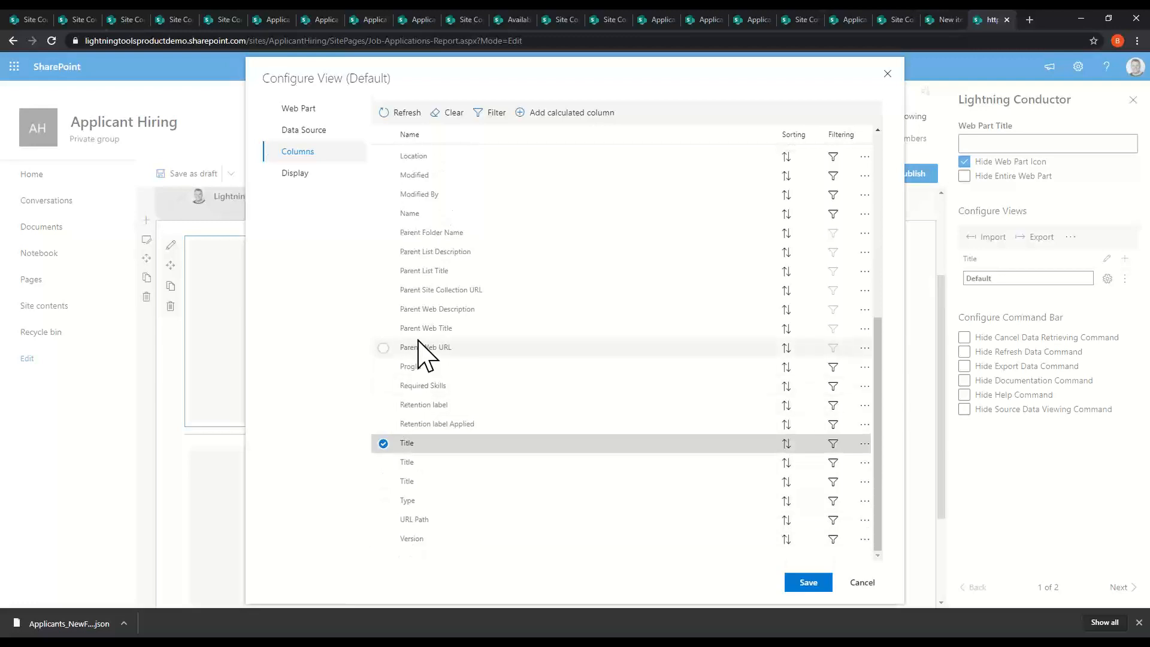
left_click_drag(423, 444, 432, 179)
scroll(448, 282, "up", 4)
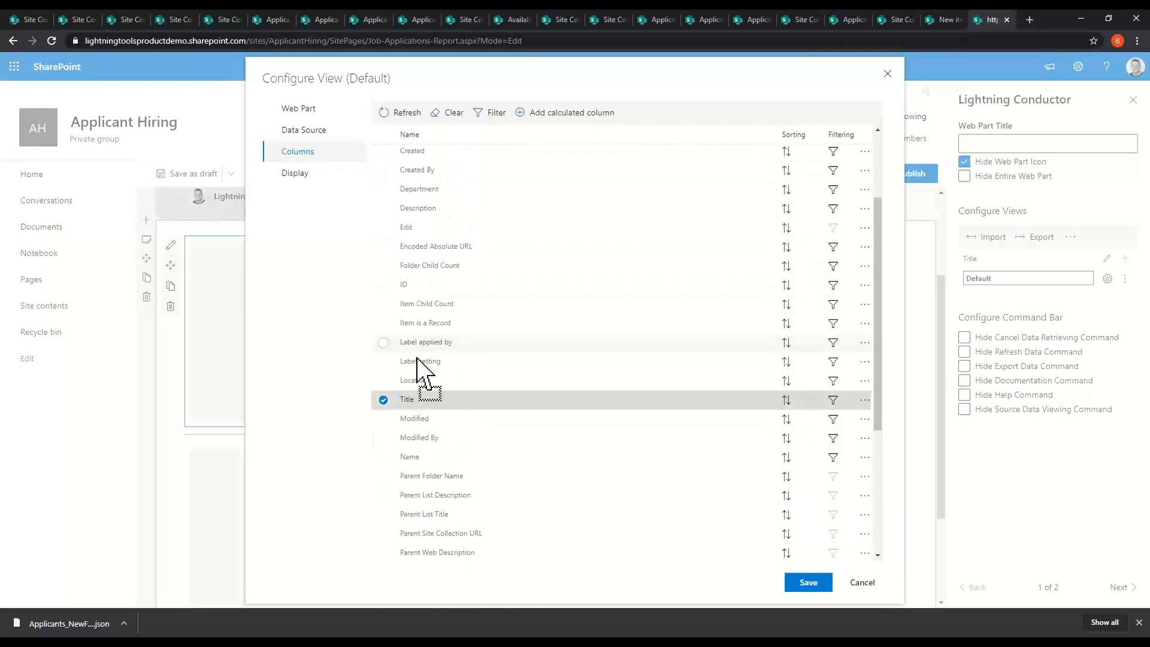
left_click_drag(423, 389, 449, 244)
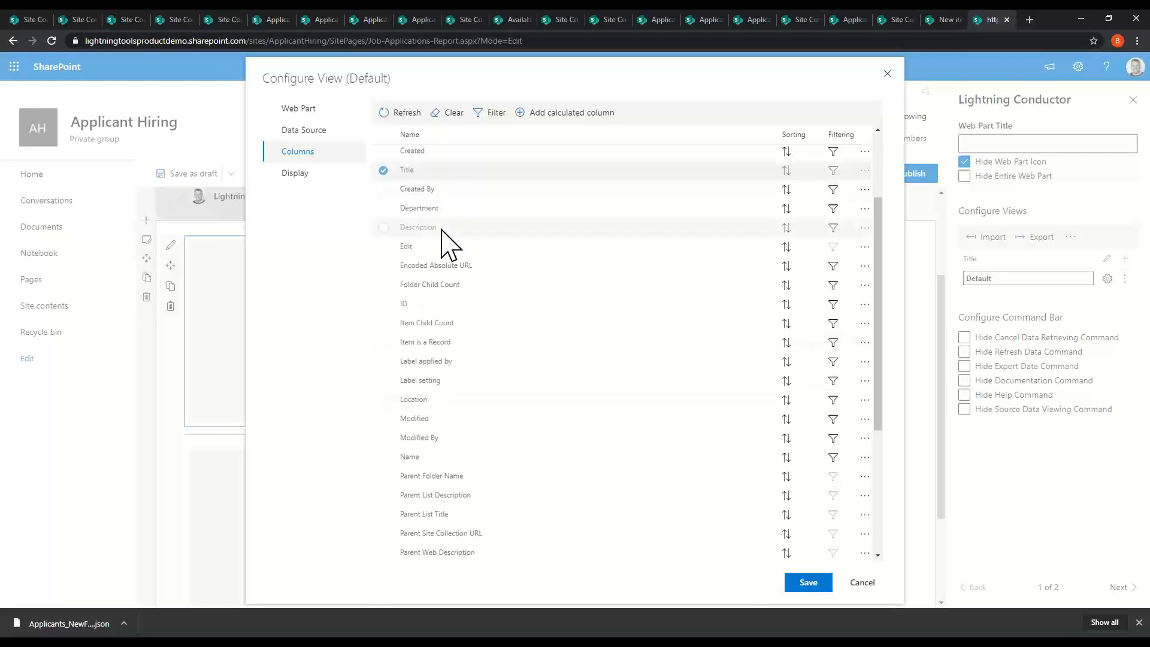
Include the Department and Apply To columns, and move Apply To down to directly below Edit
left_click(384, 209)
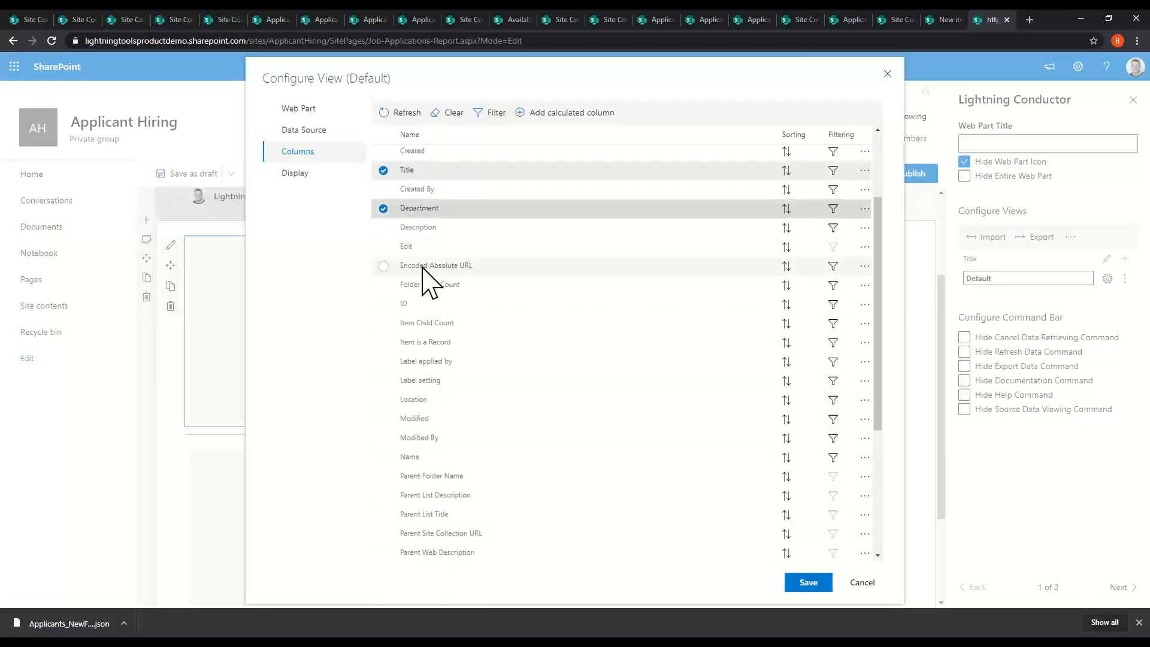
scroll(429, 263, "up", 1)
scroll(428, 260, "up", 4)
left_click_drag(428, 193, 522, 384)
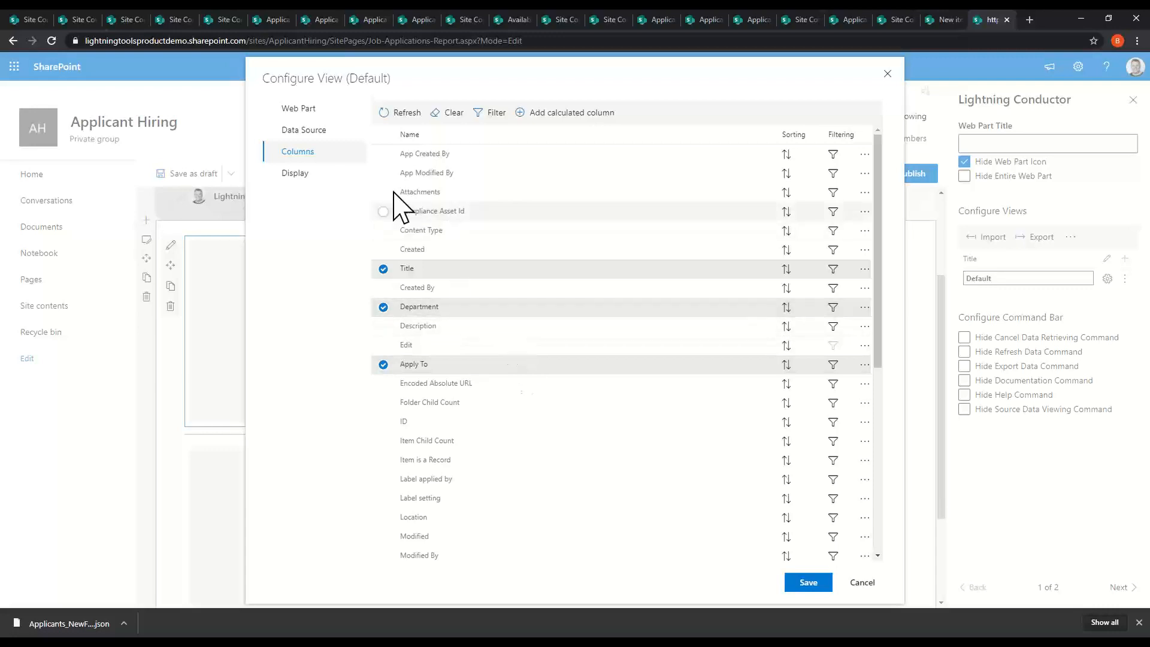
Save the upper web part's view with its default display settings and open the lower Lightning Conductor web part's view configuration
left_click(294, 173)
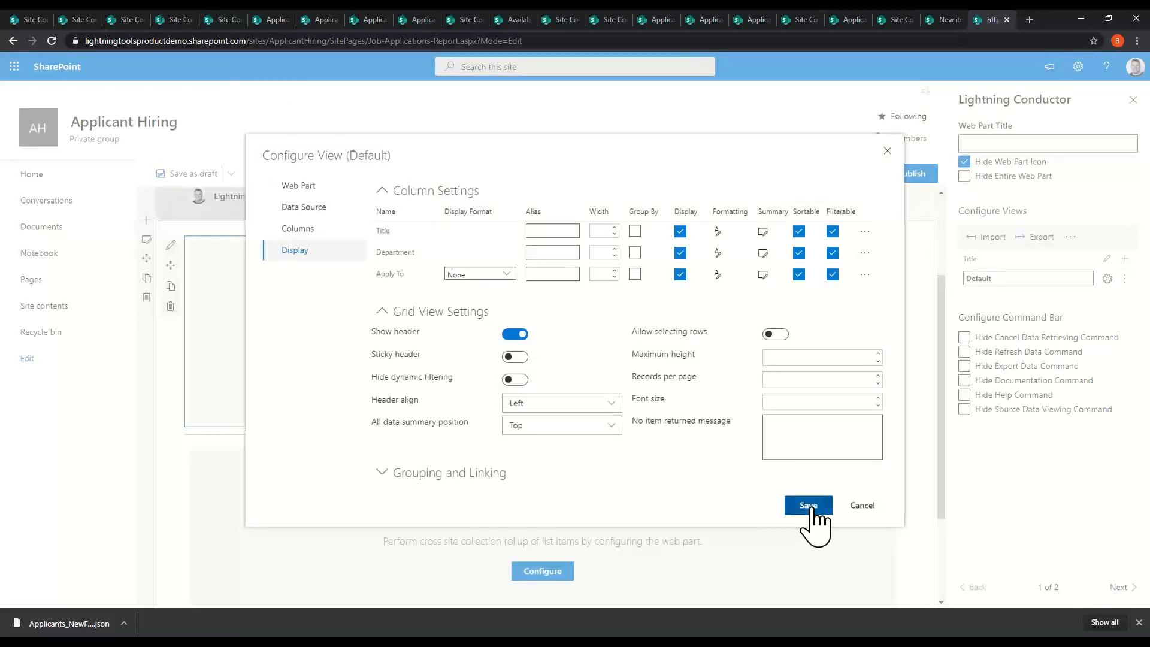
left_click(809, 506)
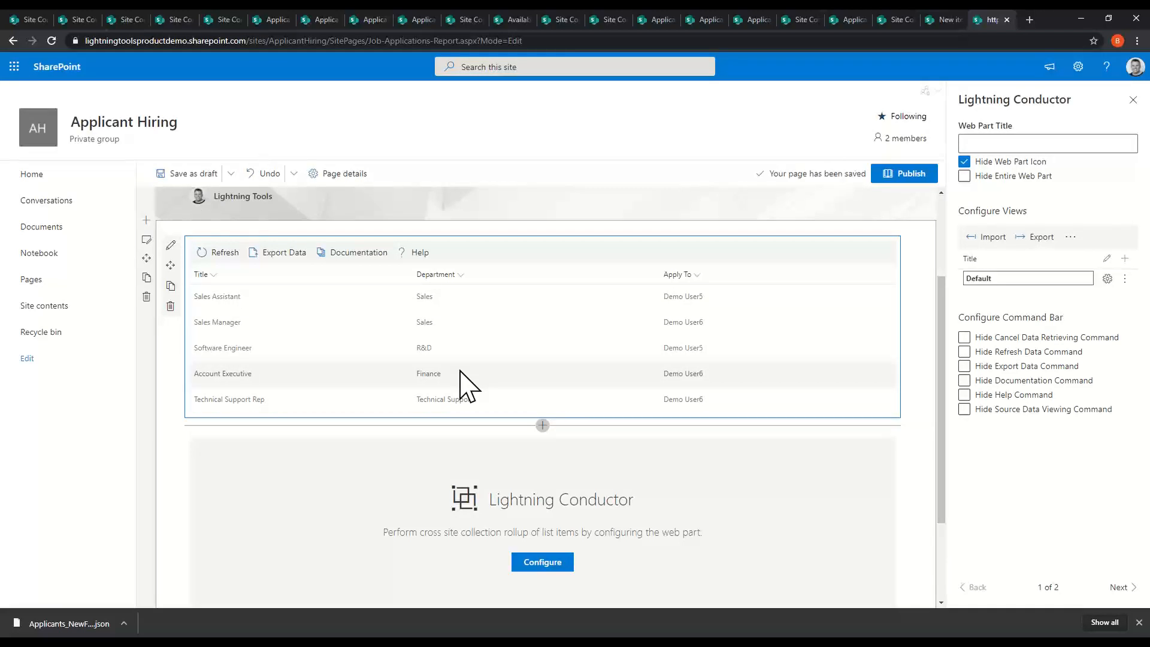
left_click(546, 560)
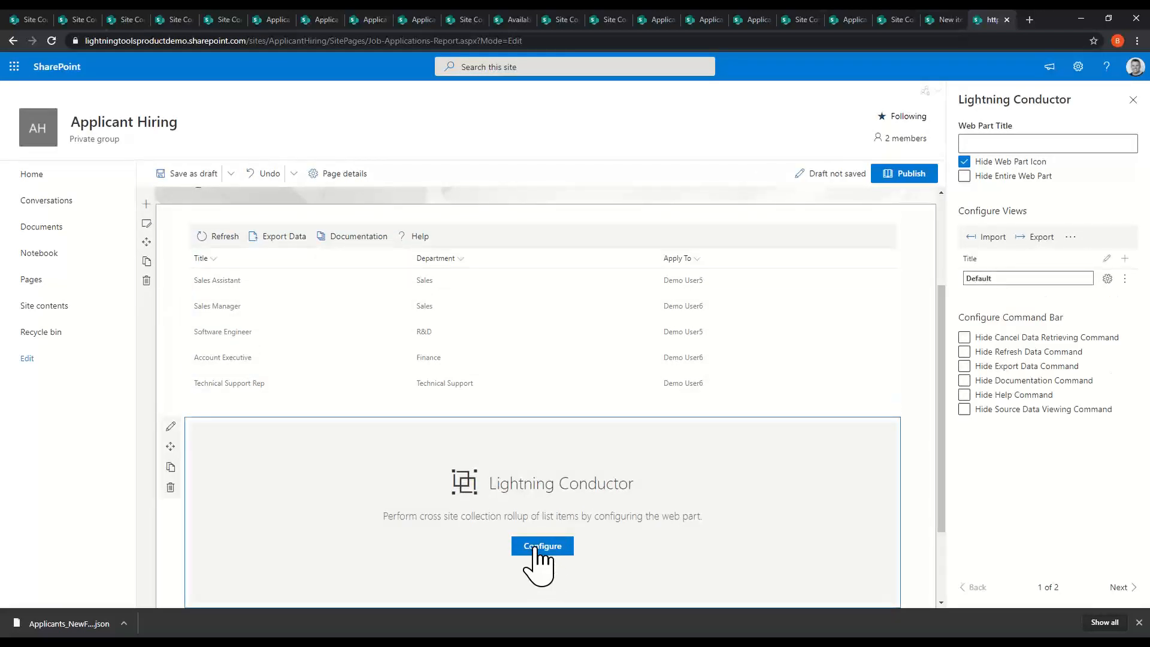
left_click(537, 547)
left_click(684, 454)
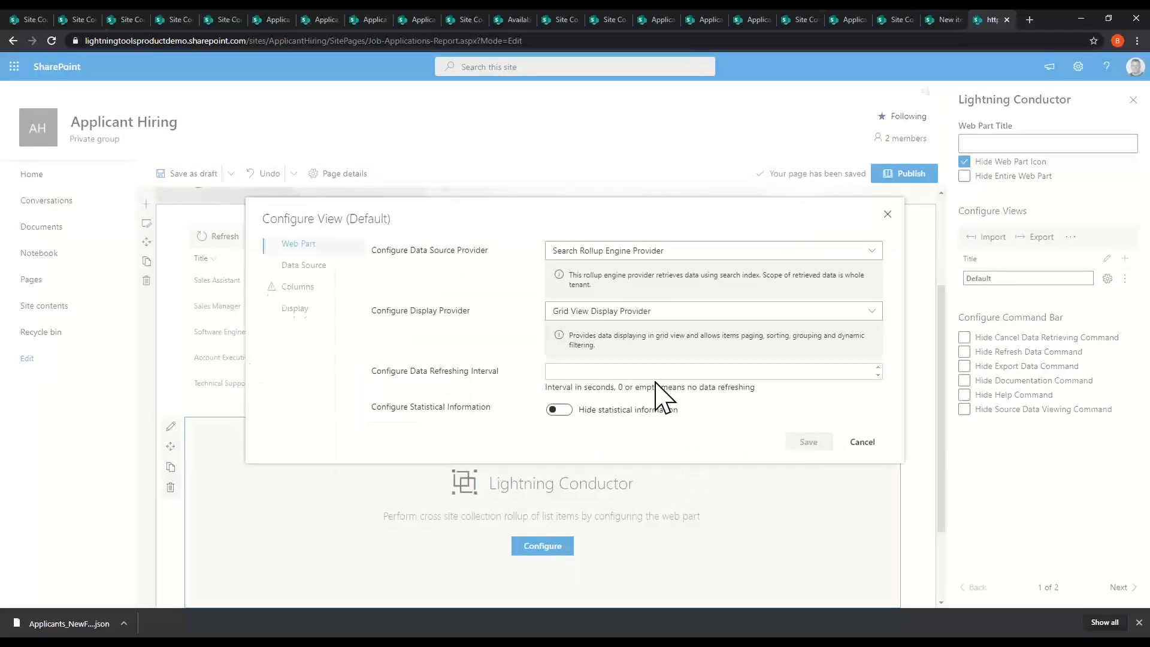
Use the Object Model Rollup Engine Provider to show items from multiple lists, with the Applicant Hiring site's Applicants list as source
left_click(609, 254)
left_click(600, 292)
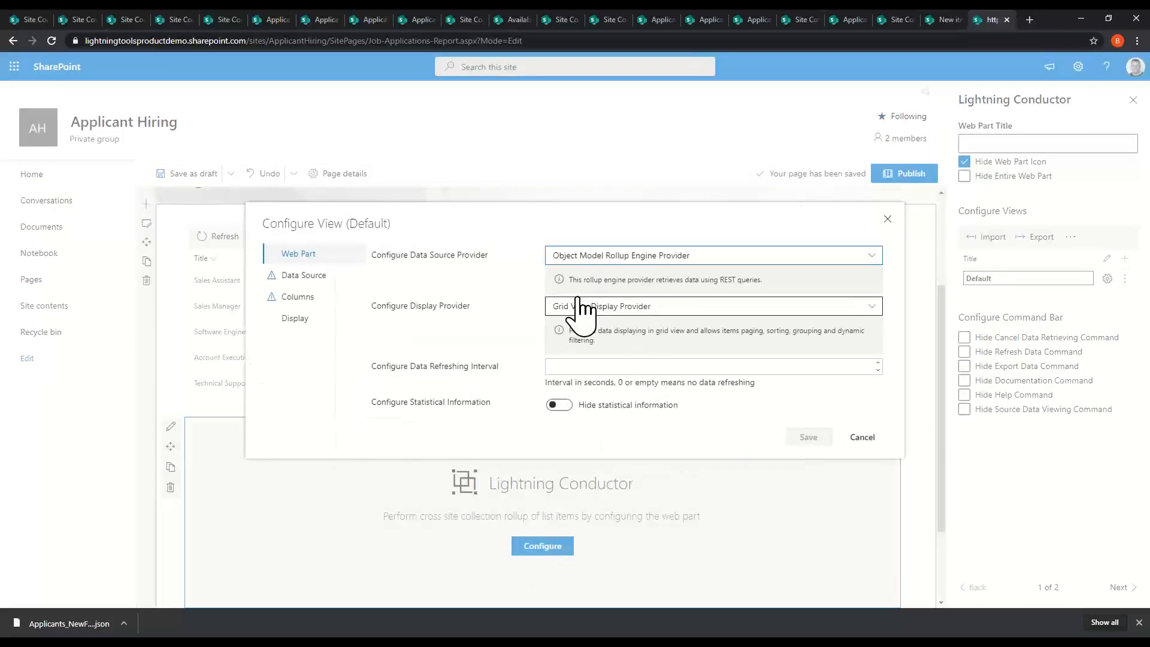
left_click(303, 271)
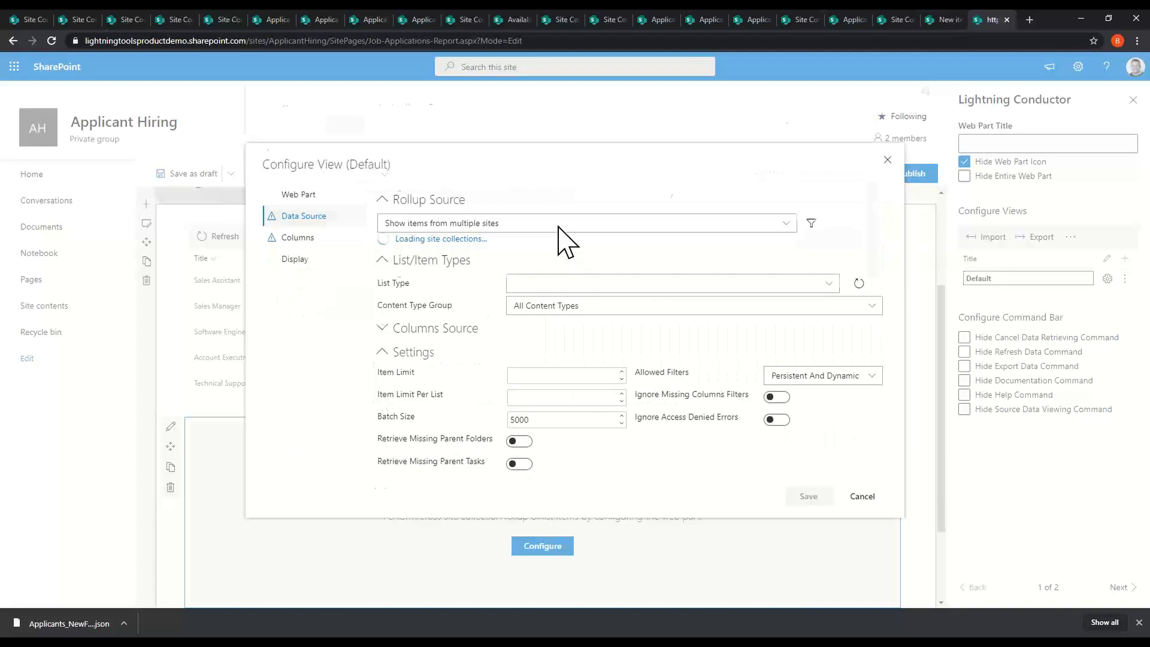
left_click(476, 133)
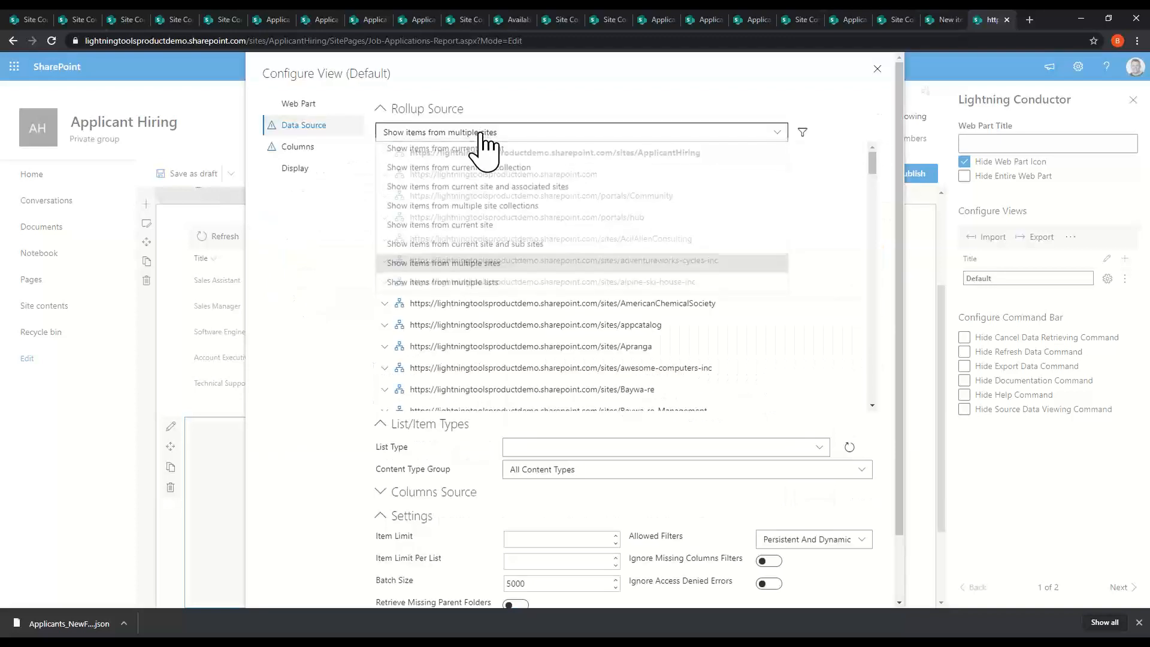
left_click(488, 284)
left_click(386, 157)
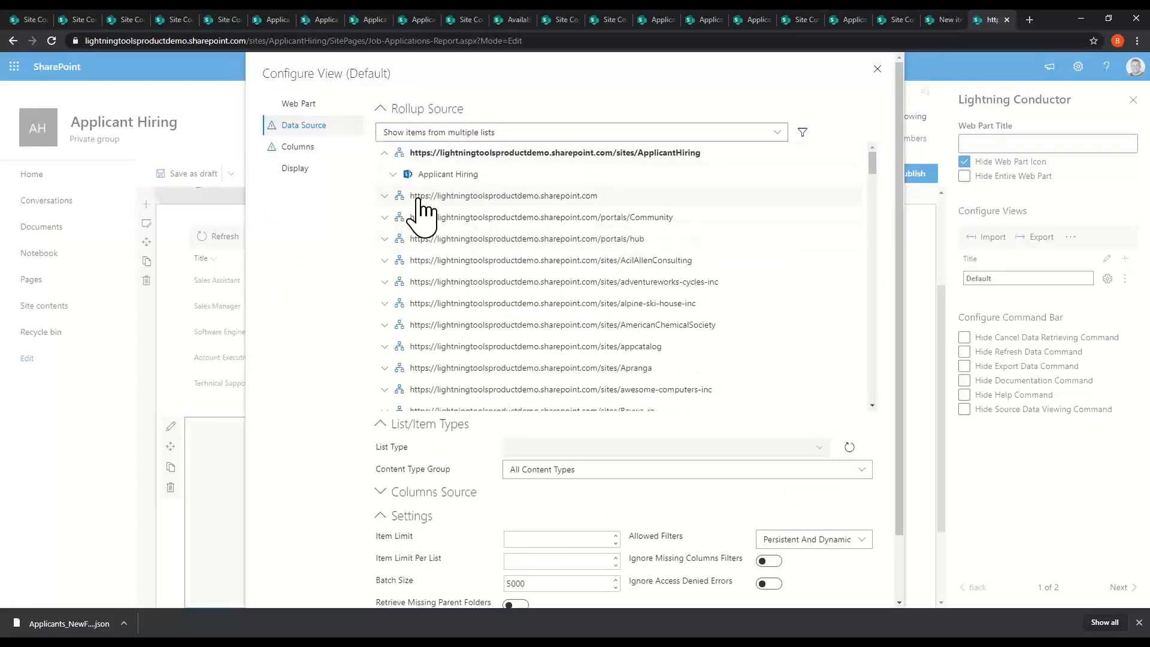
left_click(393, 175)
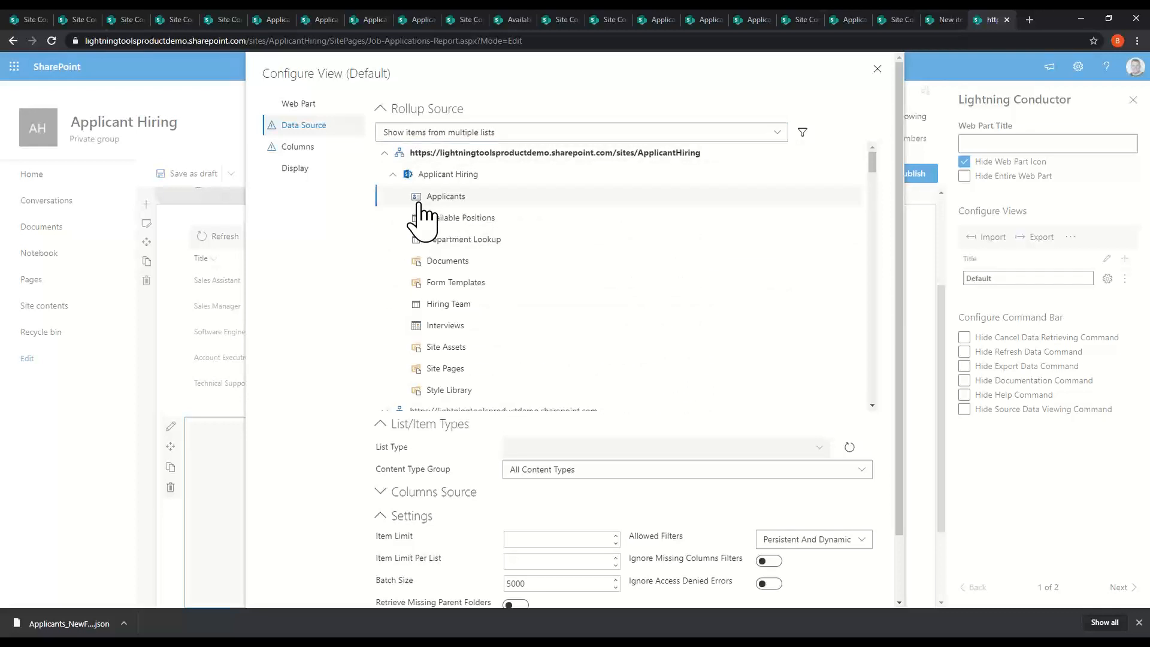
Include the first Last Name column, First Name and PositionApplicantLookup in the lower web part's view
left_click(334, 152)
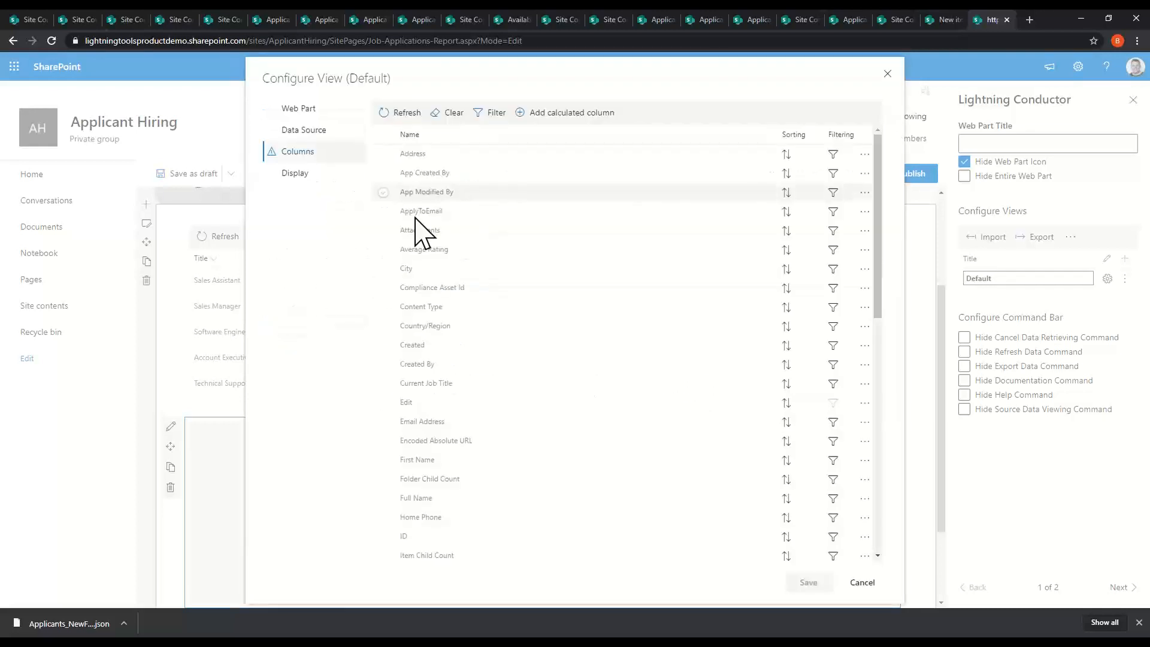
scroll(430, 231, "down", 3)
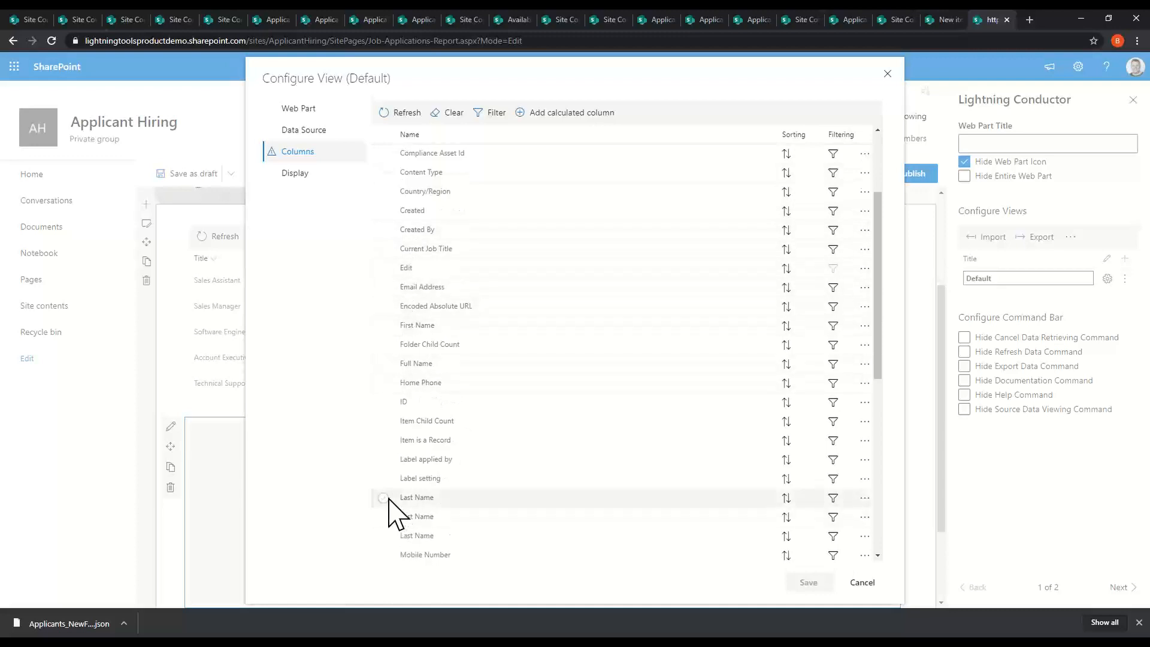
left_click(389, 498)
scroll(483, 501, "down", 3)
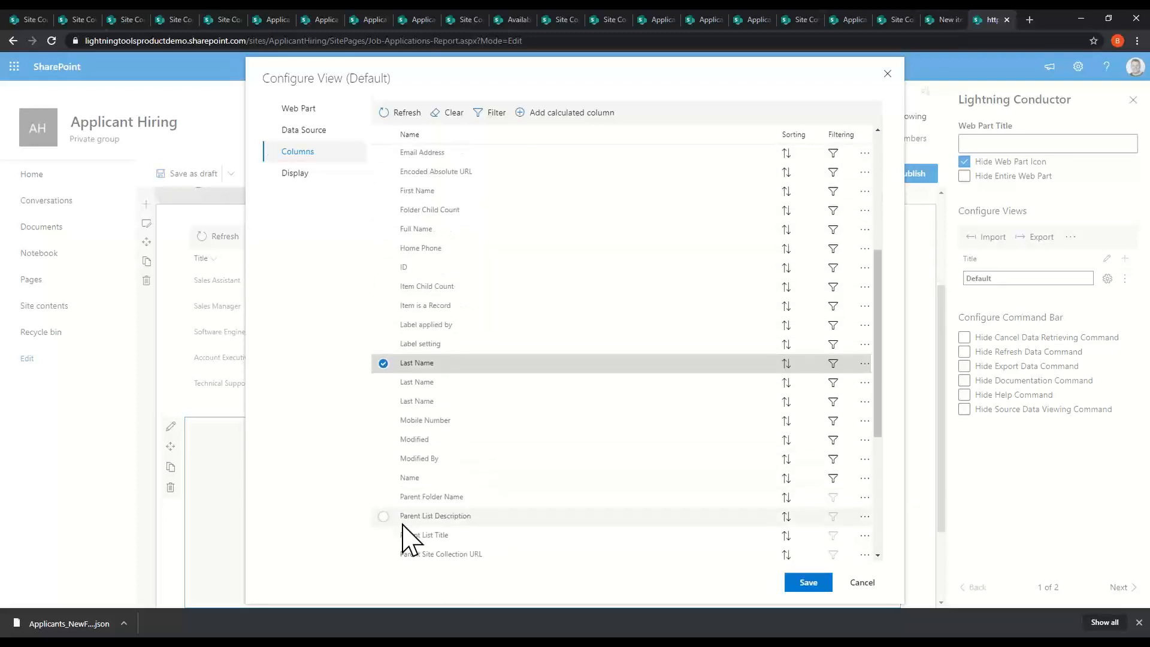
scroll(402, 527, "down", 5)
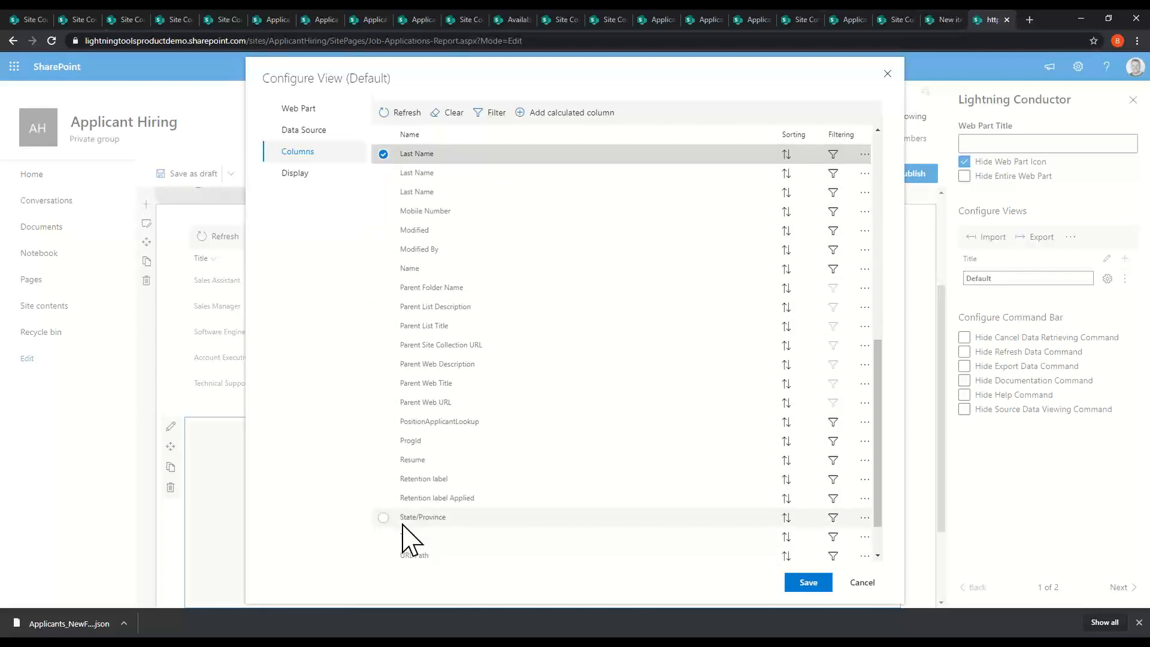
scroll(410, 540, "up", 5)
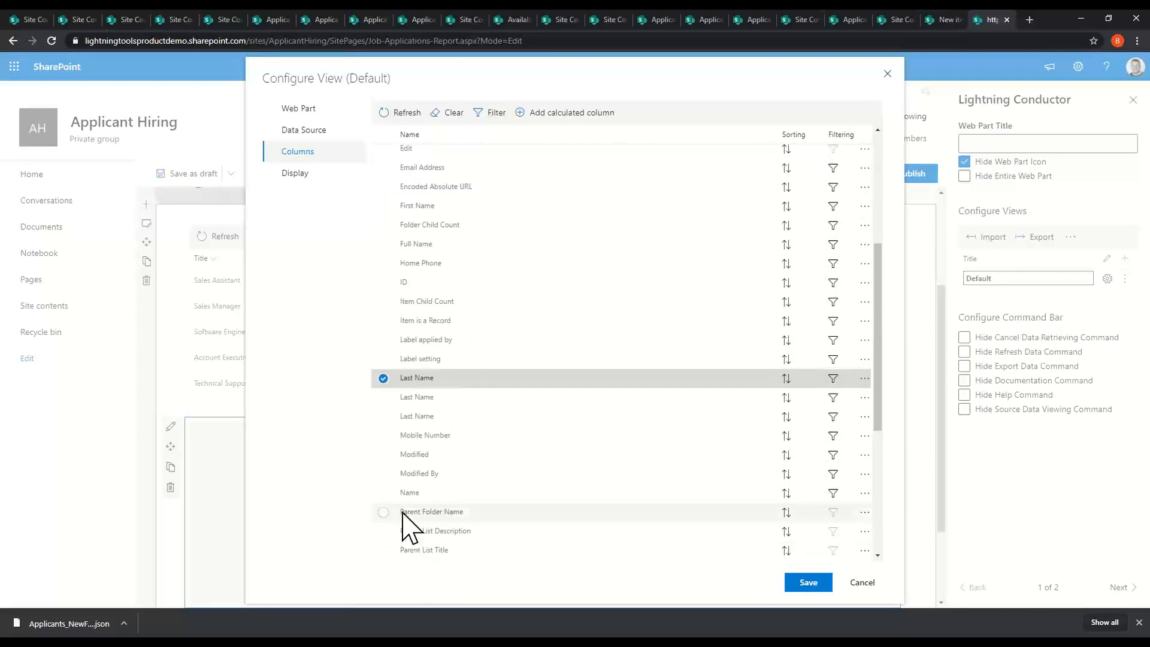
scroll(406, 479, "up", 3)
left_click(395, 325)
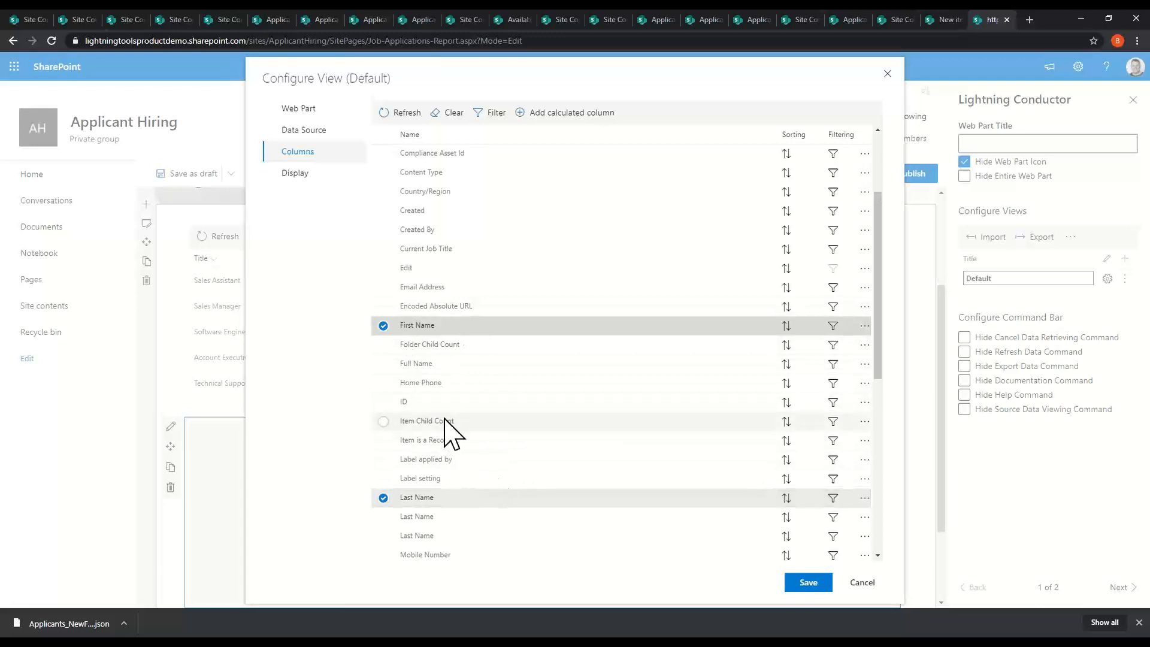
scroll(449, 432, "up", 3)
scroll(450, 428, "down", 1)
scroll(457, 436, "down", 7)
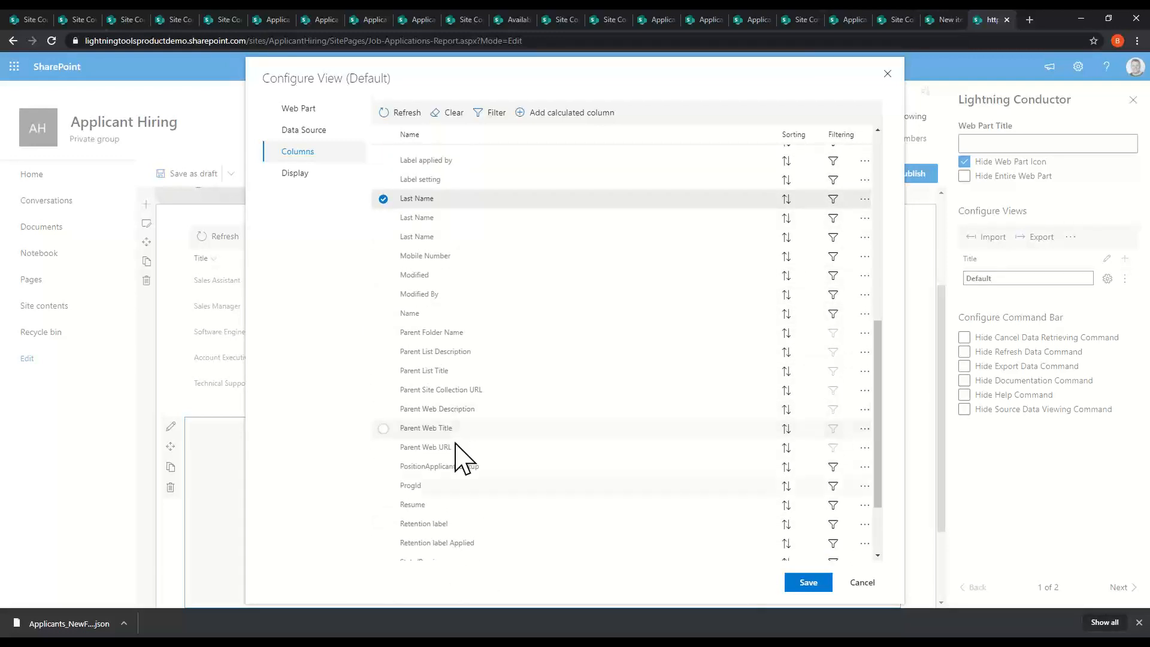
left_click(383, 467)
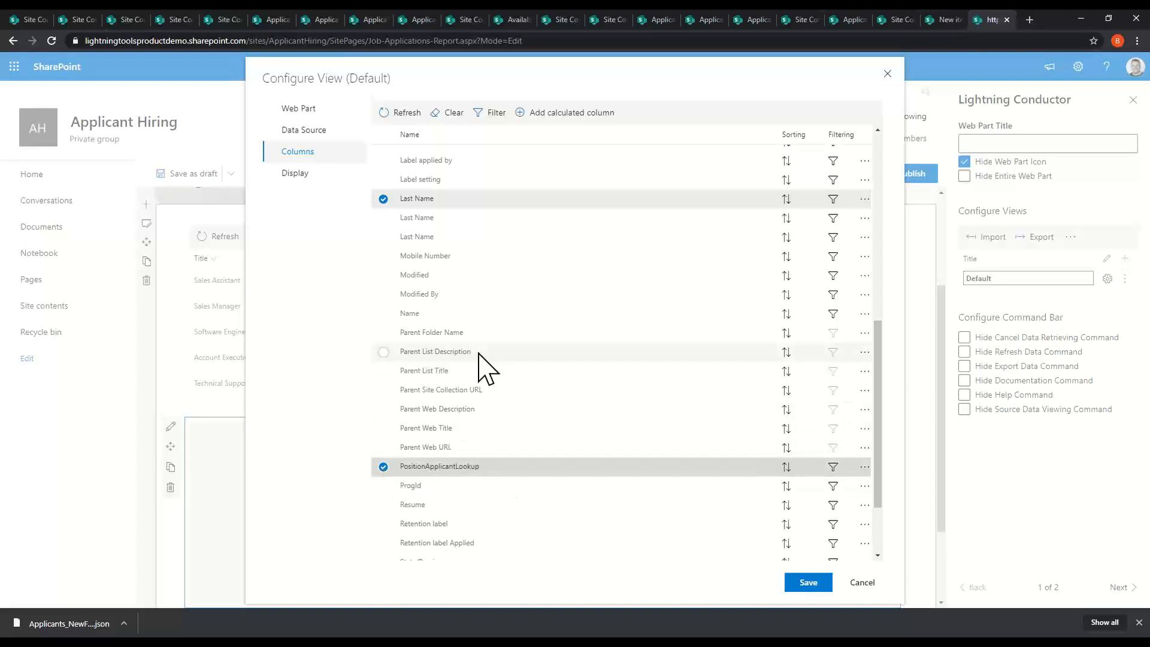
Include the Current Job Title column, move it down to directly above Mobile Number, and save the lower web part's view
scroll(479, 367, "up", 5)
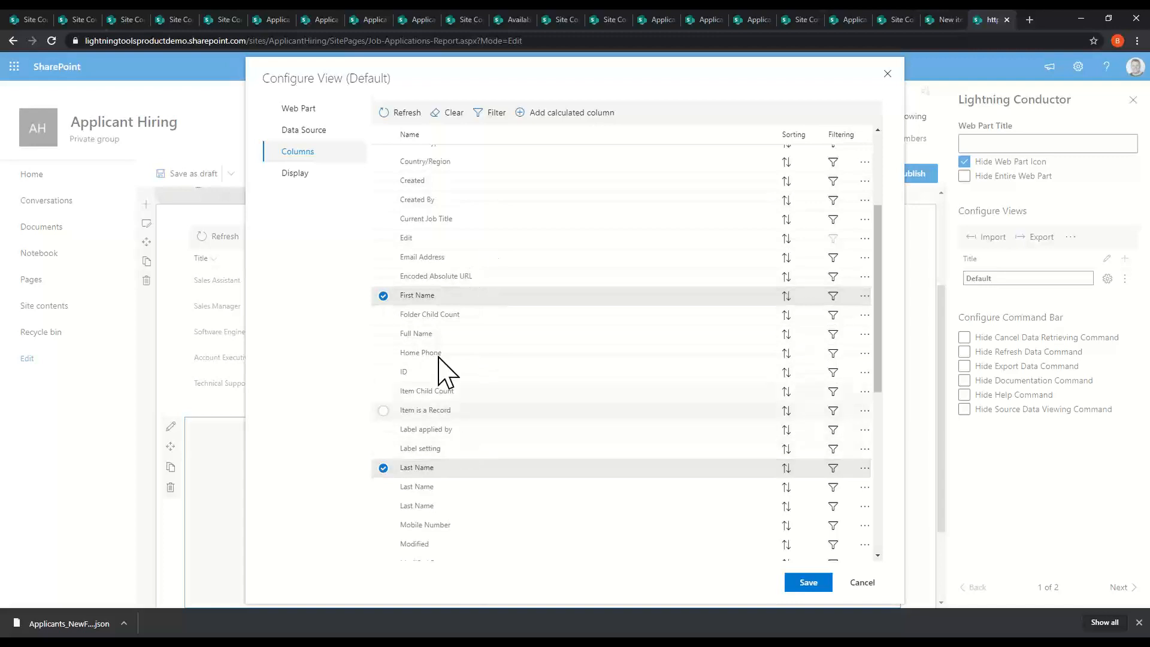
left_click(385, 220)
left_click_drag(437, 231, 430, 518)
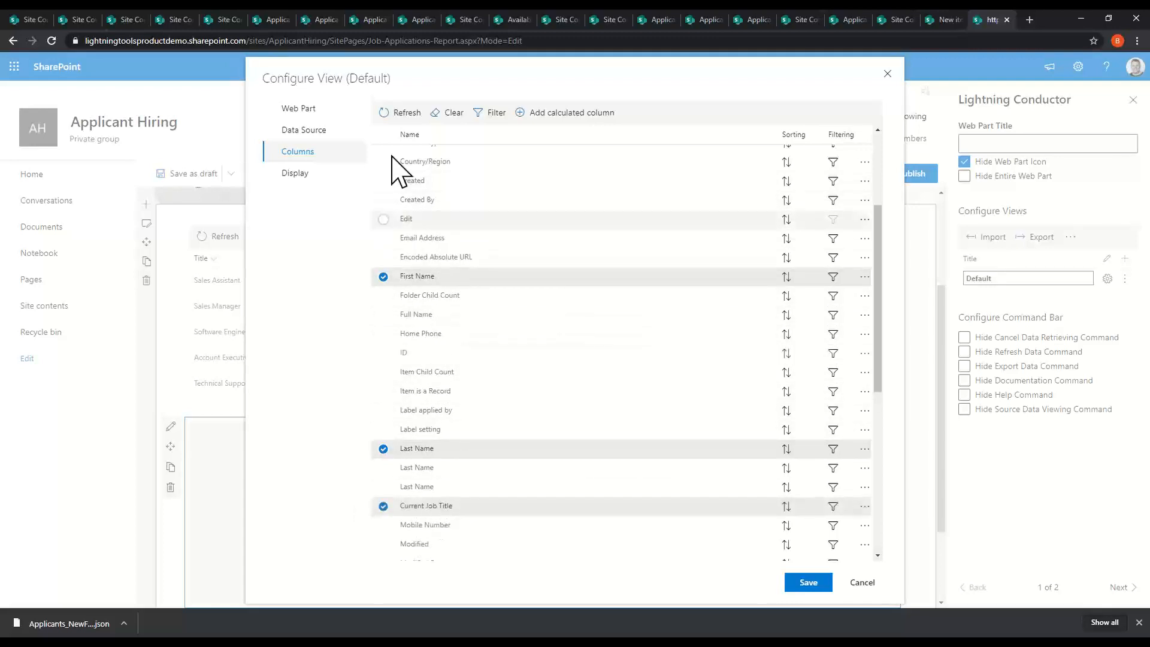
left_click(297, 179)
left_click(810, 515)
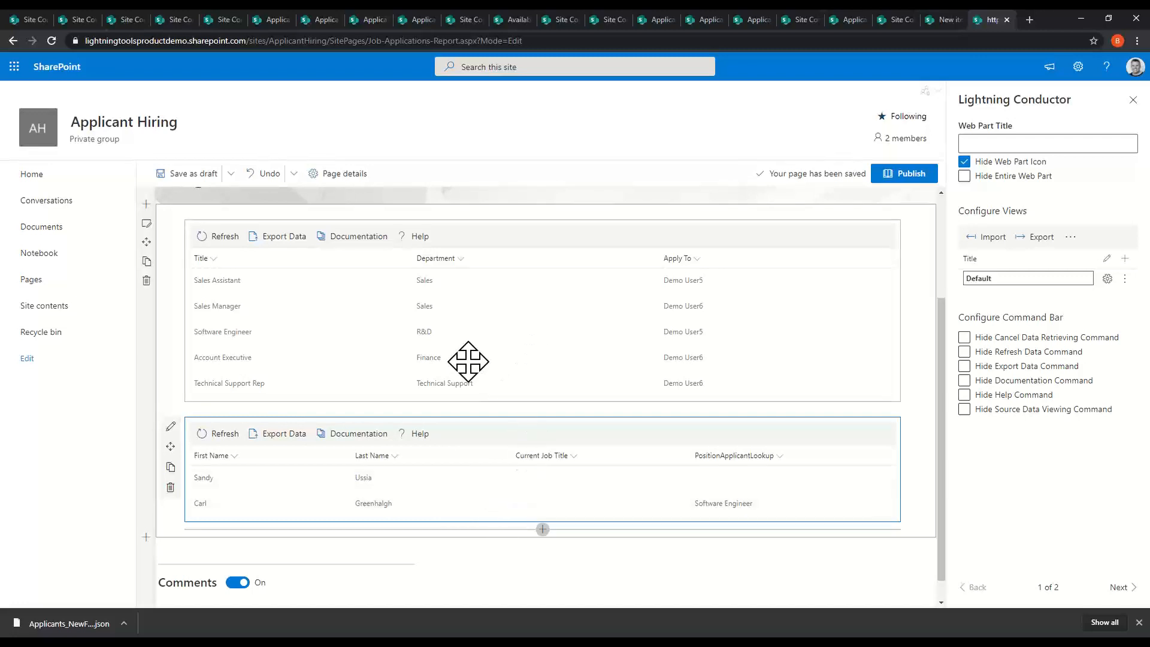
Allow selecting rows in the upper web part's grid view settings and save its default view
left_click(471, 304)
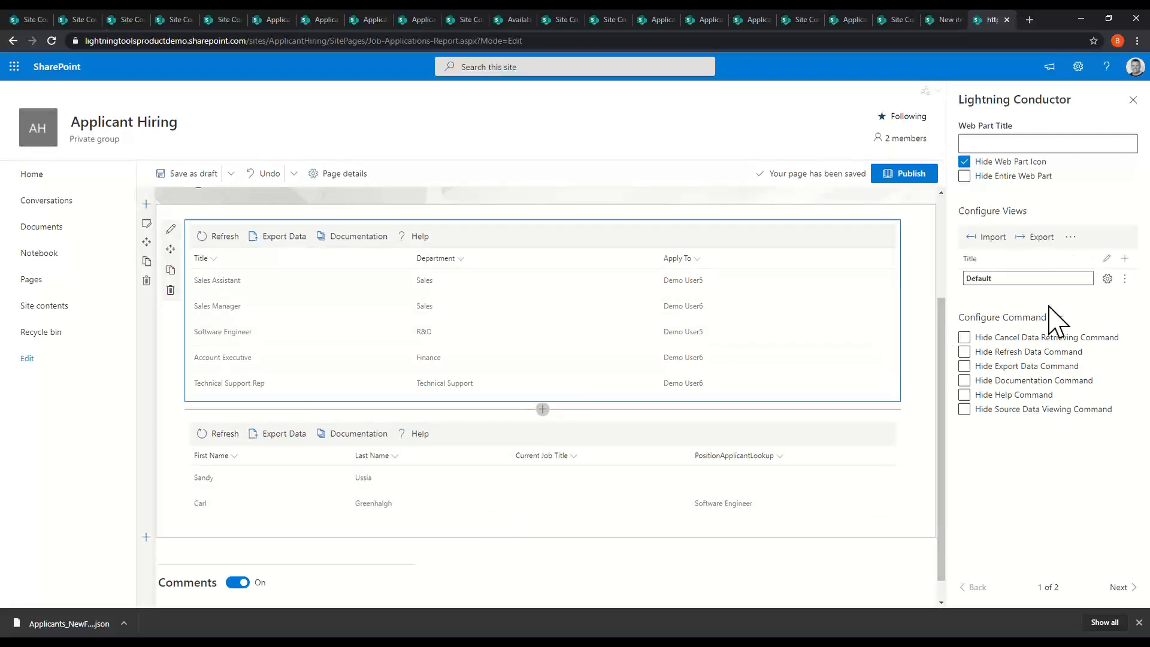
left_click(1106, 278)
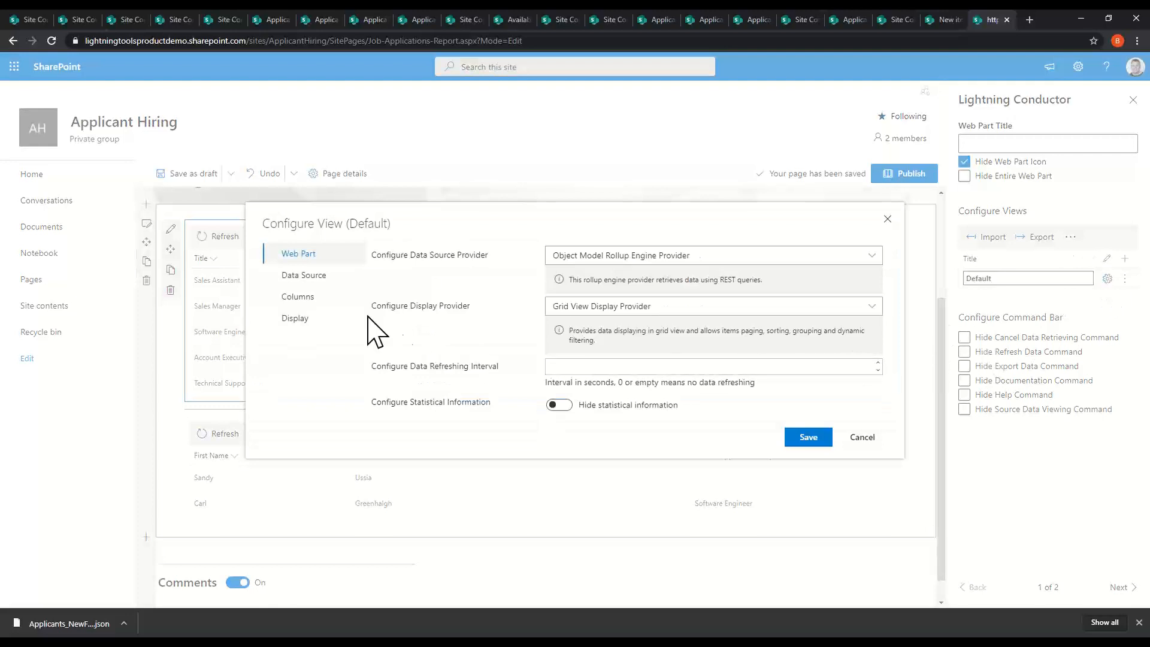
left_click(297, 317)
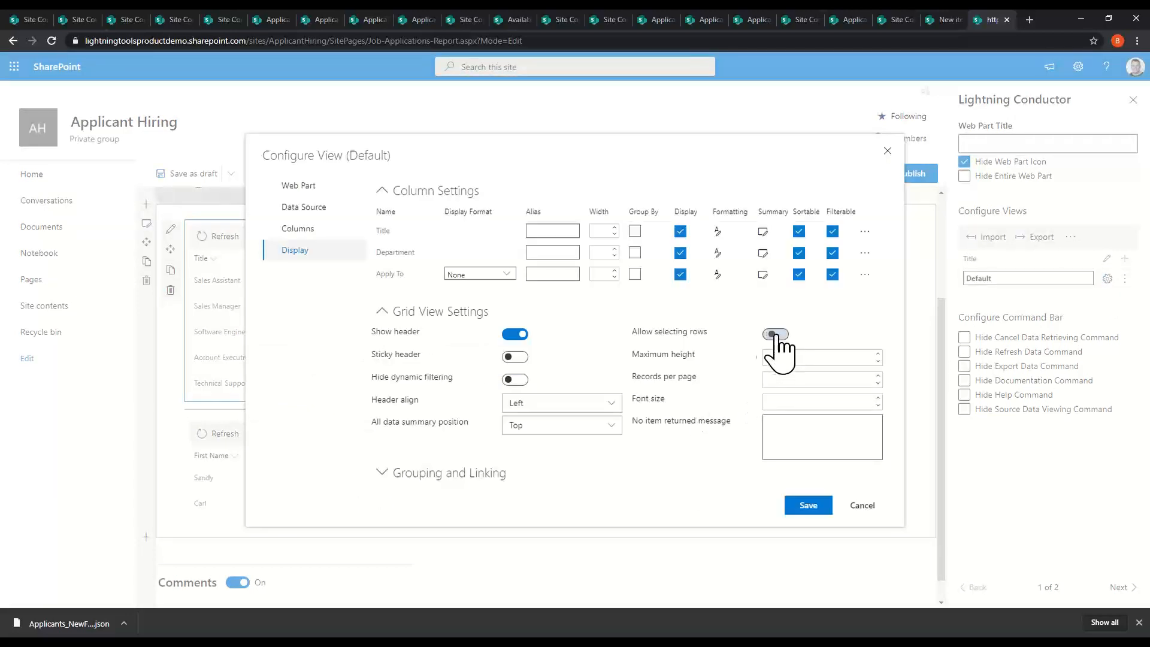
left_click(810, 507)
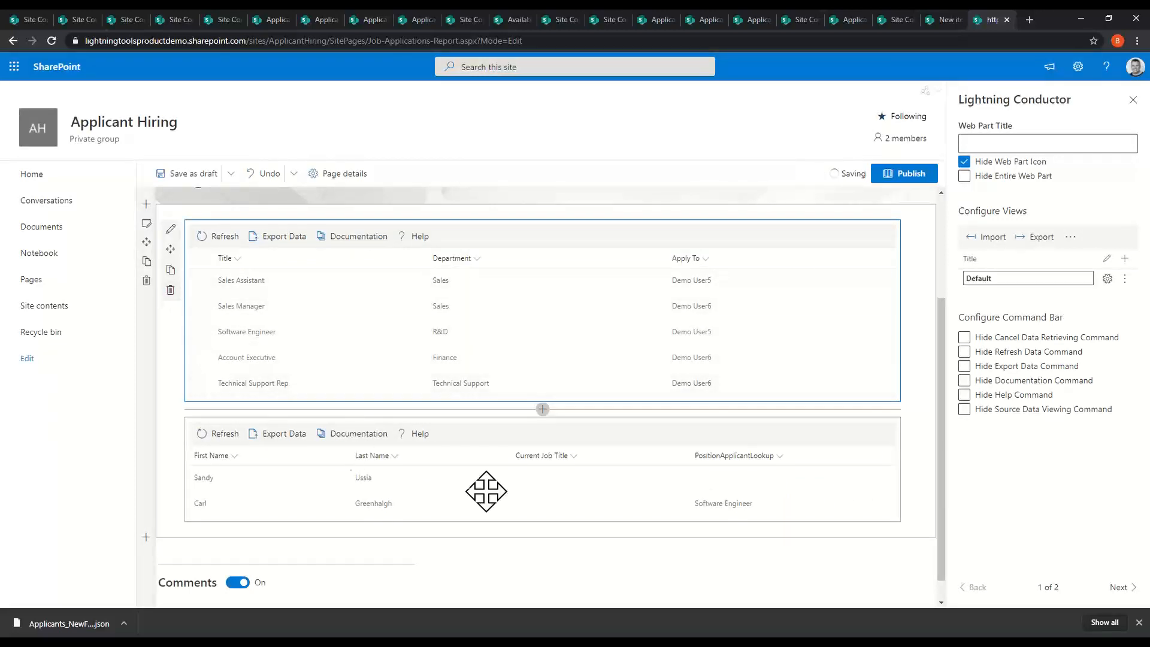
Filter the lower web part's PositionApplicantLookup column to equal the Title property of the other Lightning Conductor's Selected Items, and save the filter
left_click(606, 459)
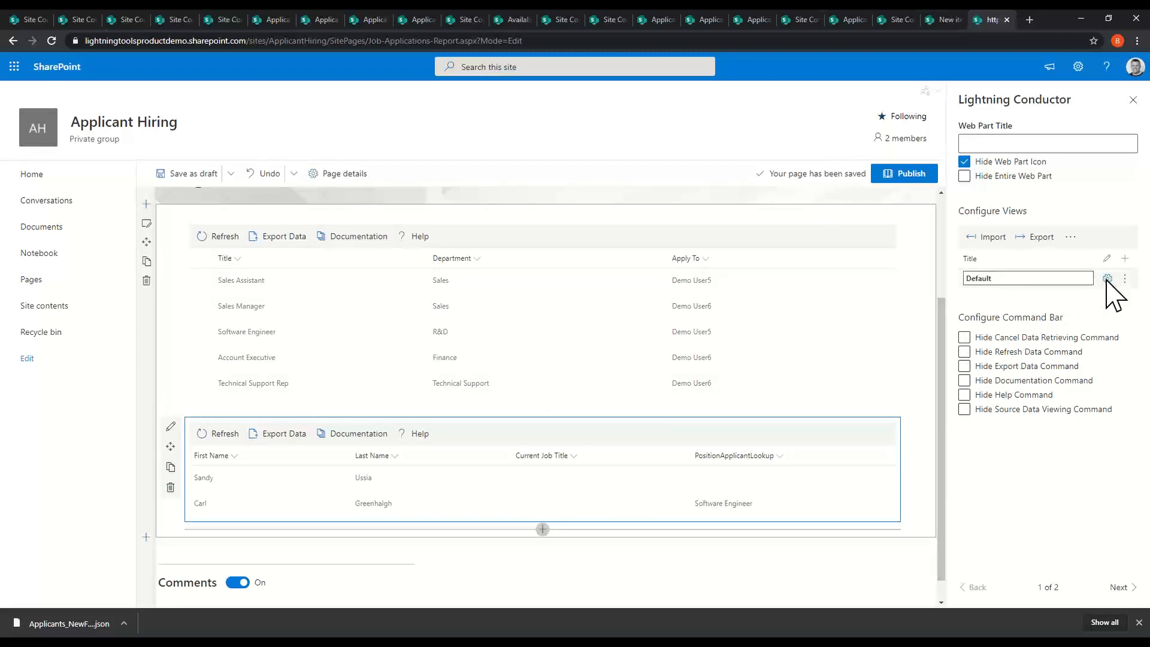
left_click(1107, 279)
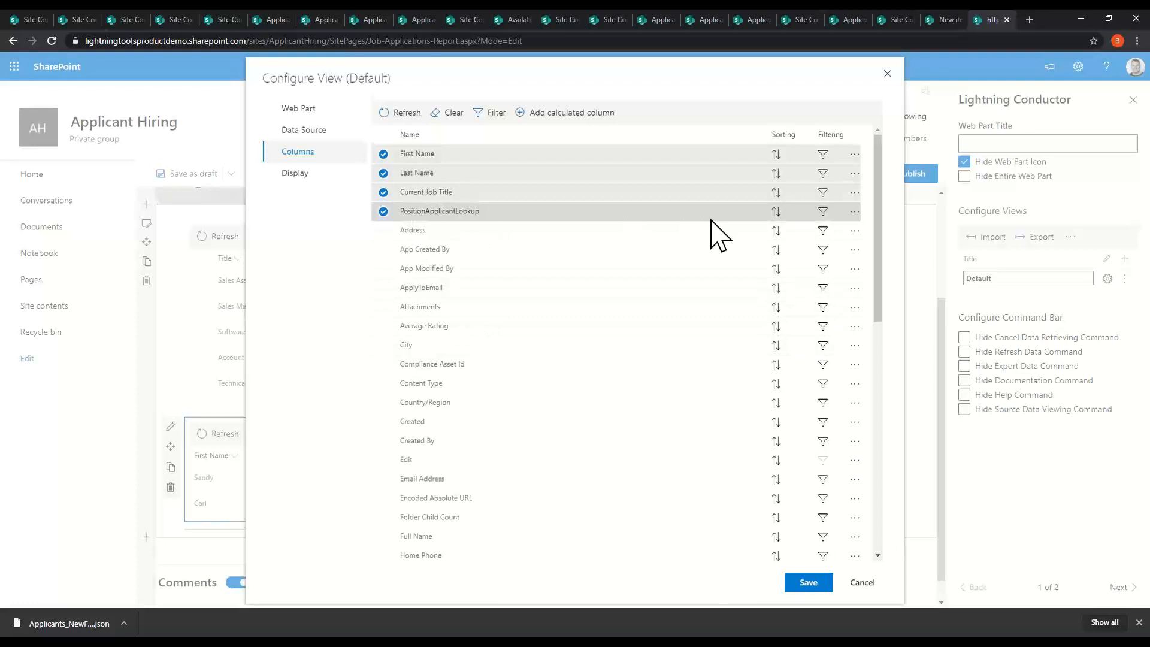
left_click(823, 212)
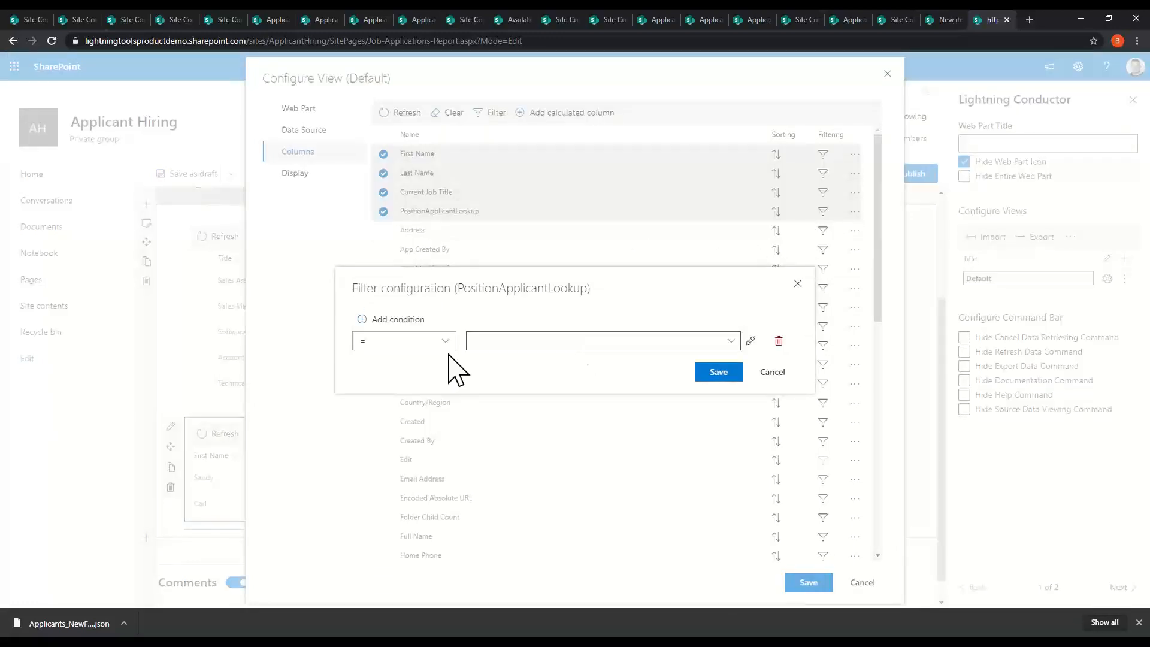
left_click(751, 340)
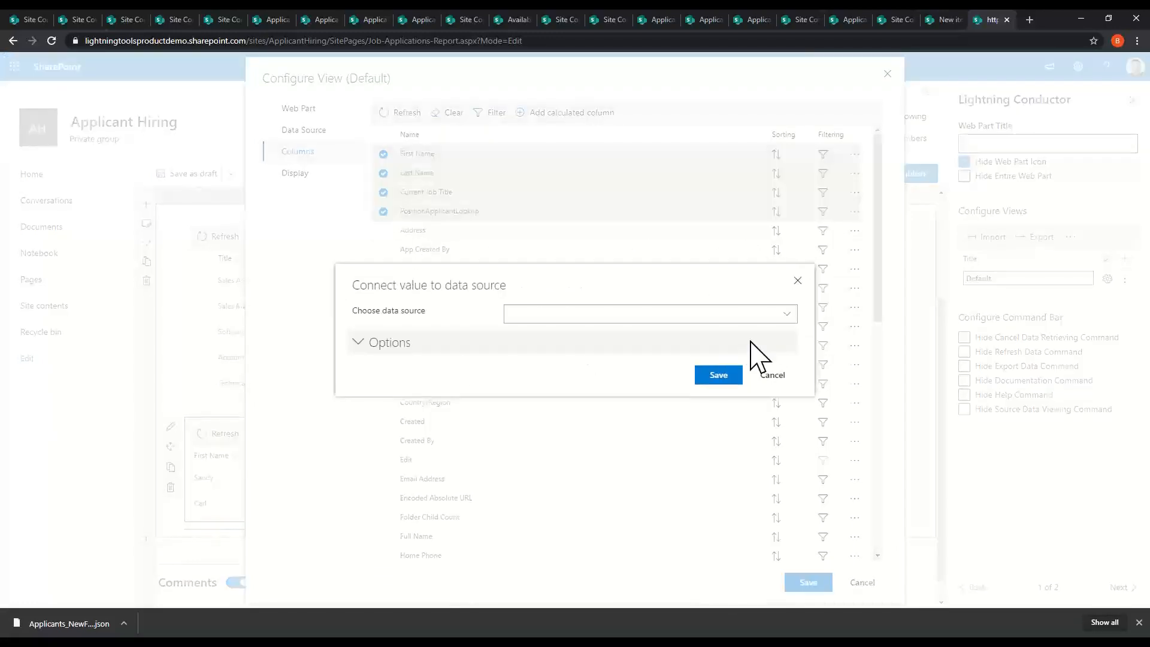
left_click(784, 315)
left_click(623, 373)
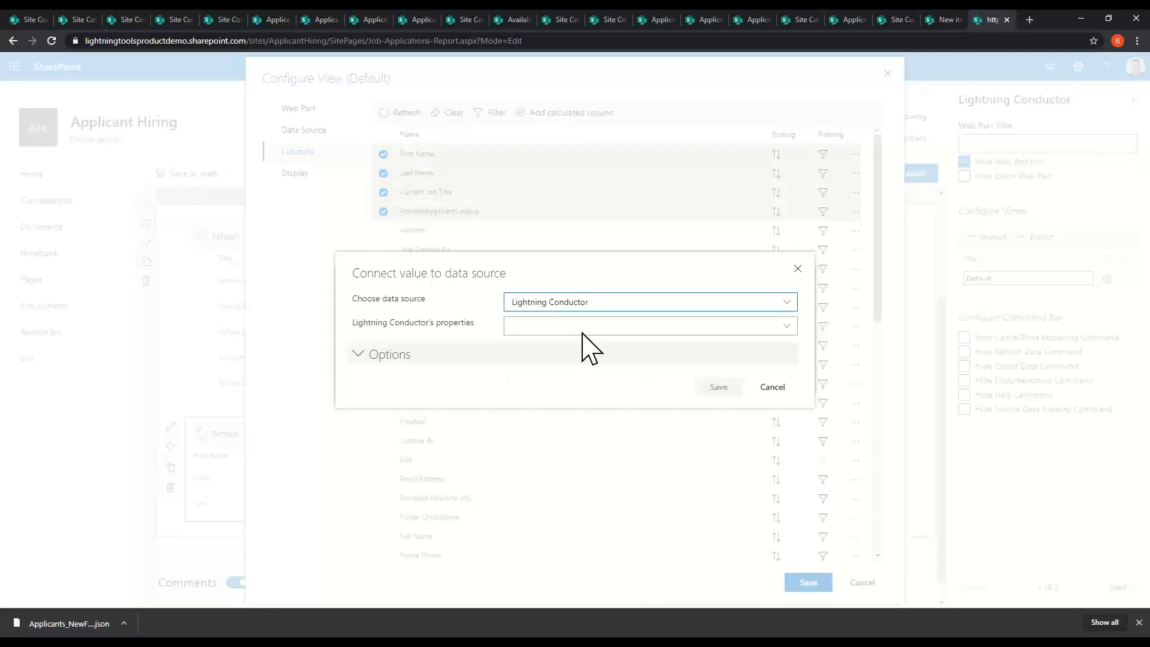
left_click(602, 332)
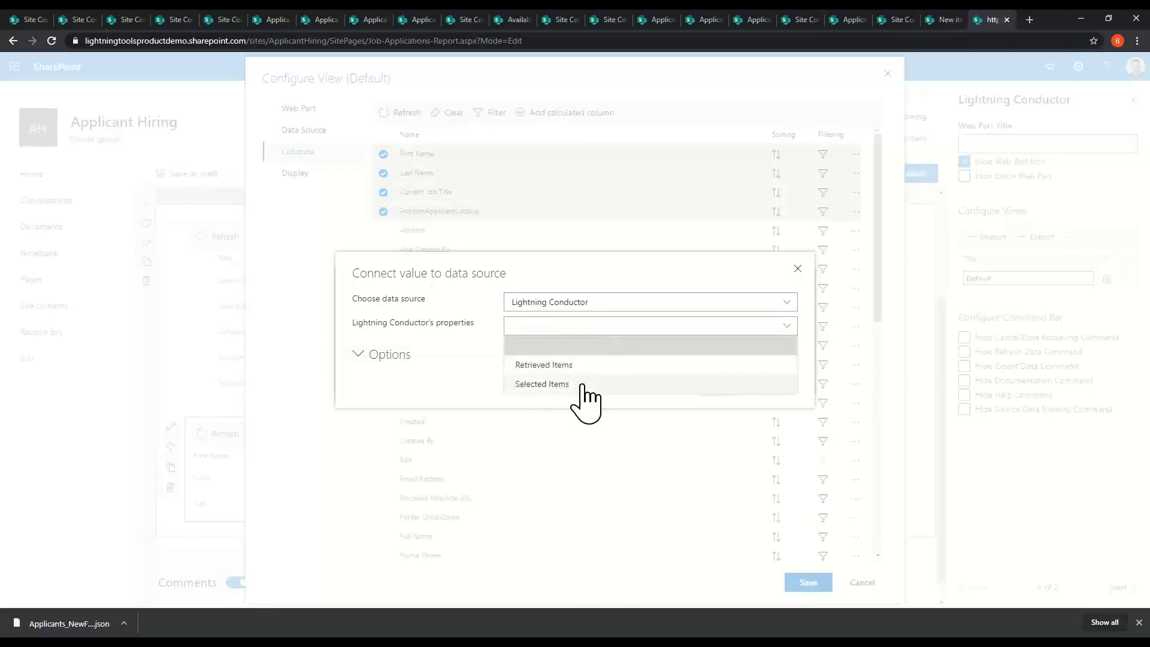
left_click(584, 385)
left_click(599, 337)
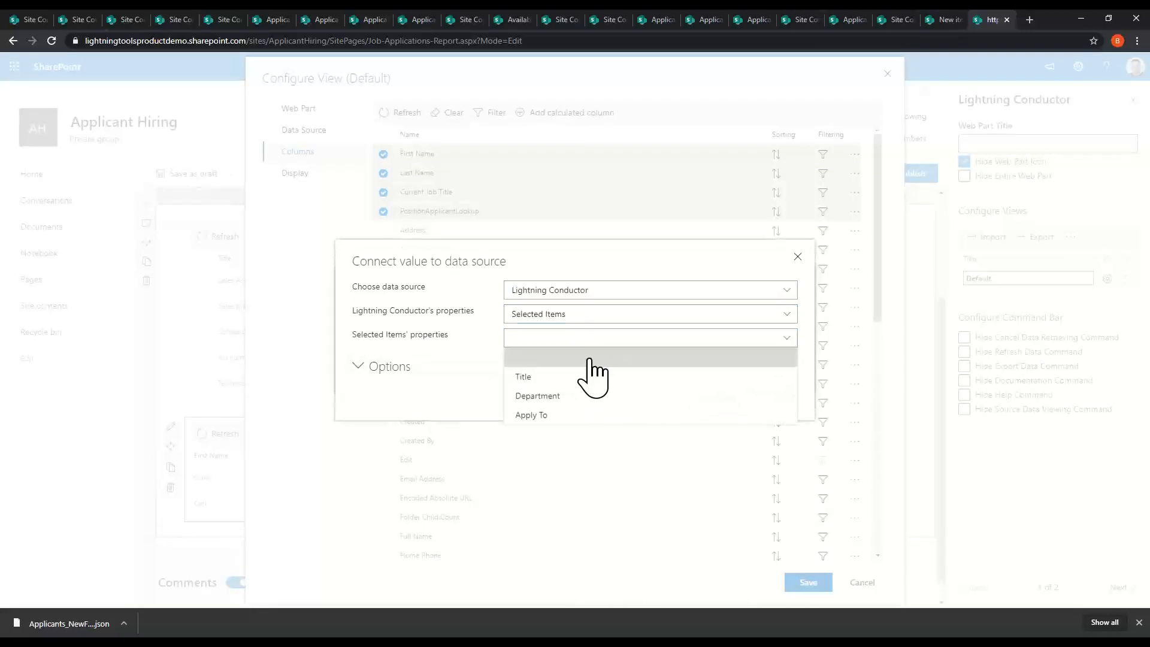
left_click(578, 376)
left_click(701, 400)
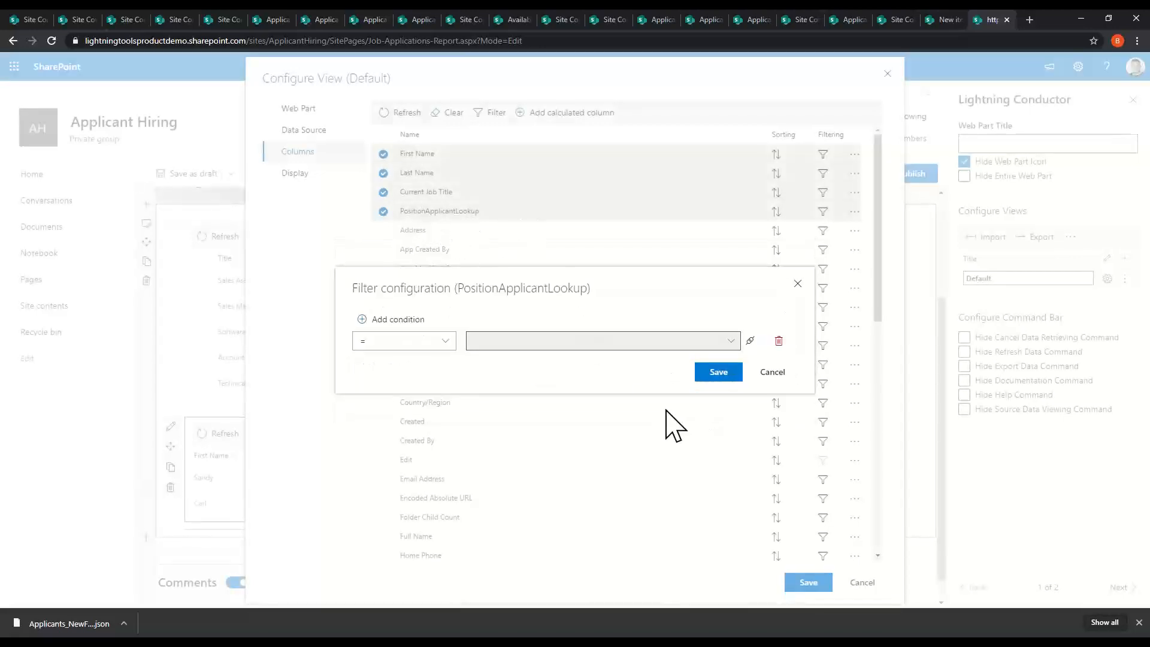
left_click(730, 381)
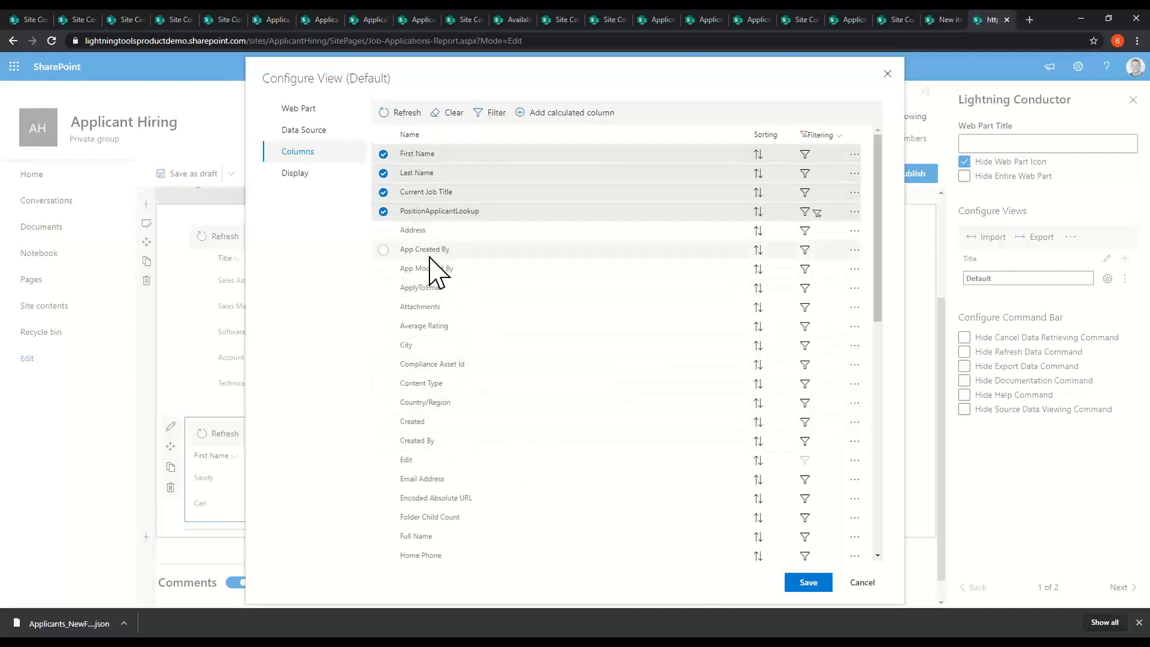
Include the Average Rating column in the lower web part's default view and save the view
scroll(430, 269, "down", 1)
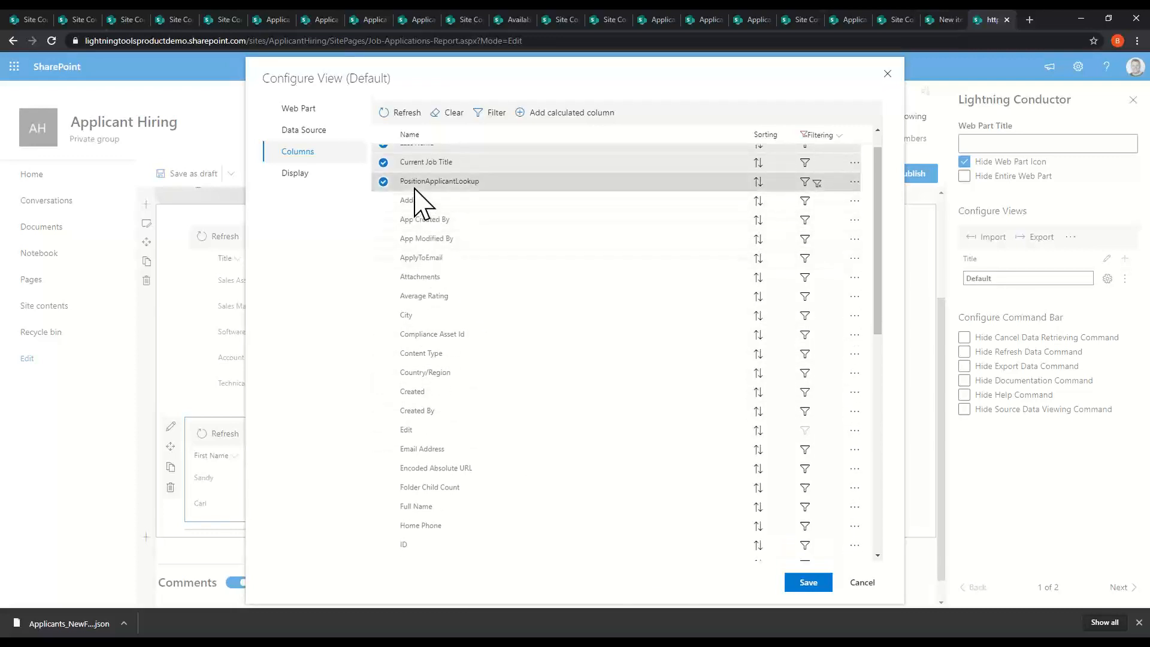
scroll(418, 259, "down", 1)
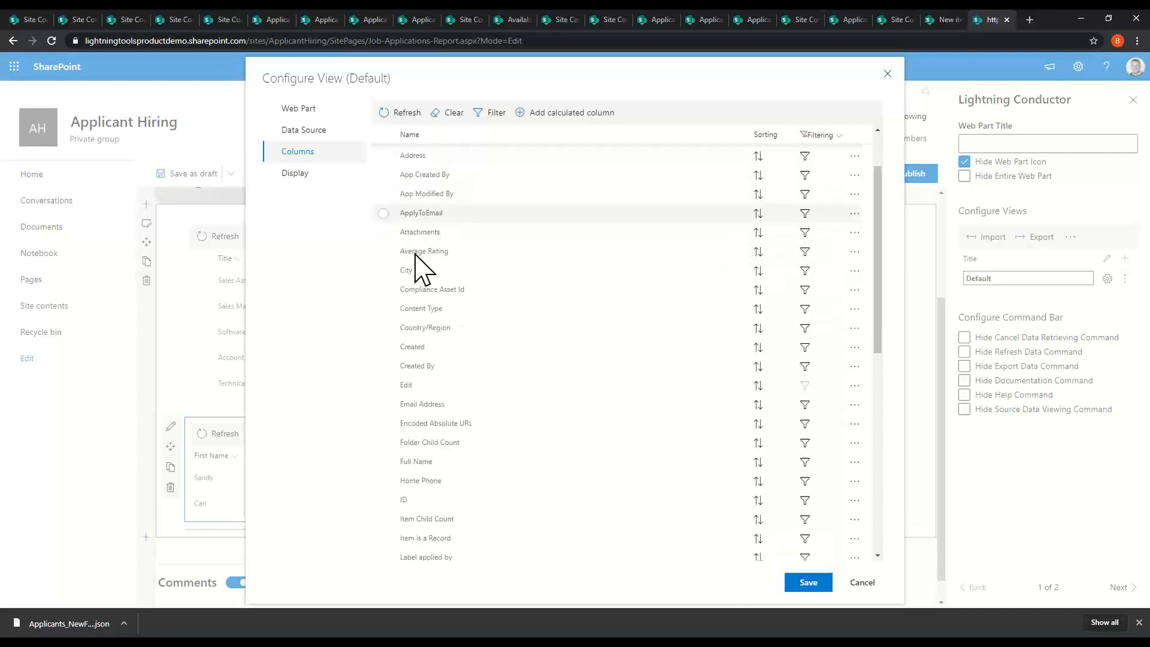
left_click(383, 251)
left_click(808, 583)
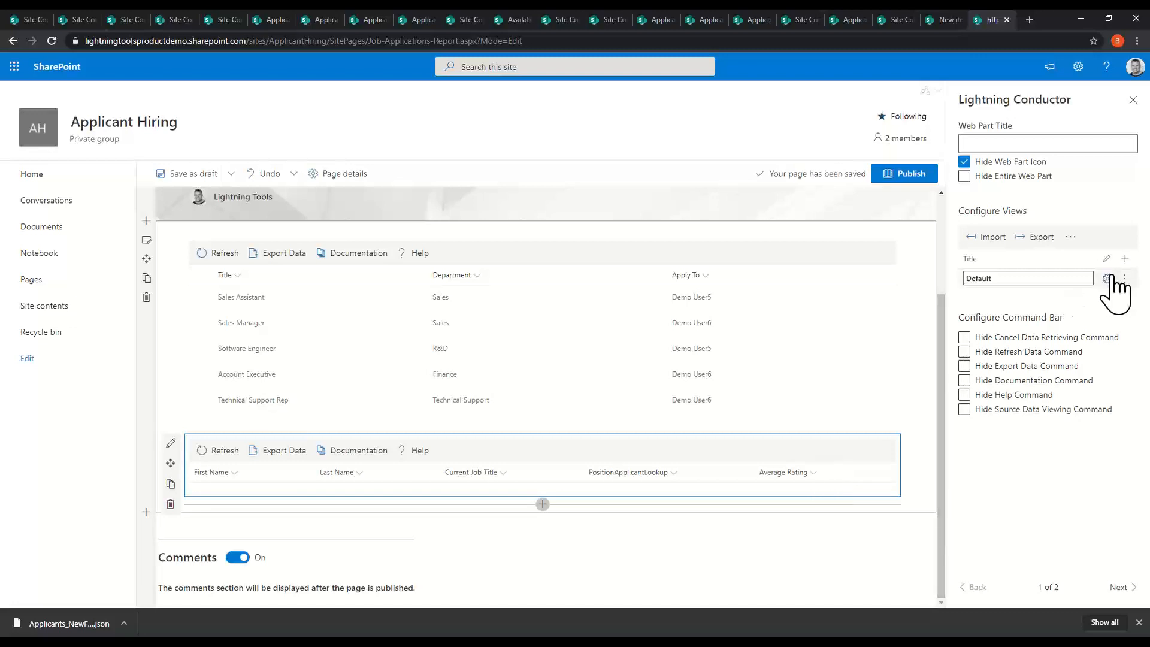
Add conditional formatting to the Average Rating column with a data bar whose max value is 10, and save it
left_click(811, 473)
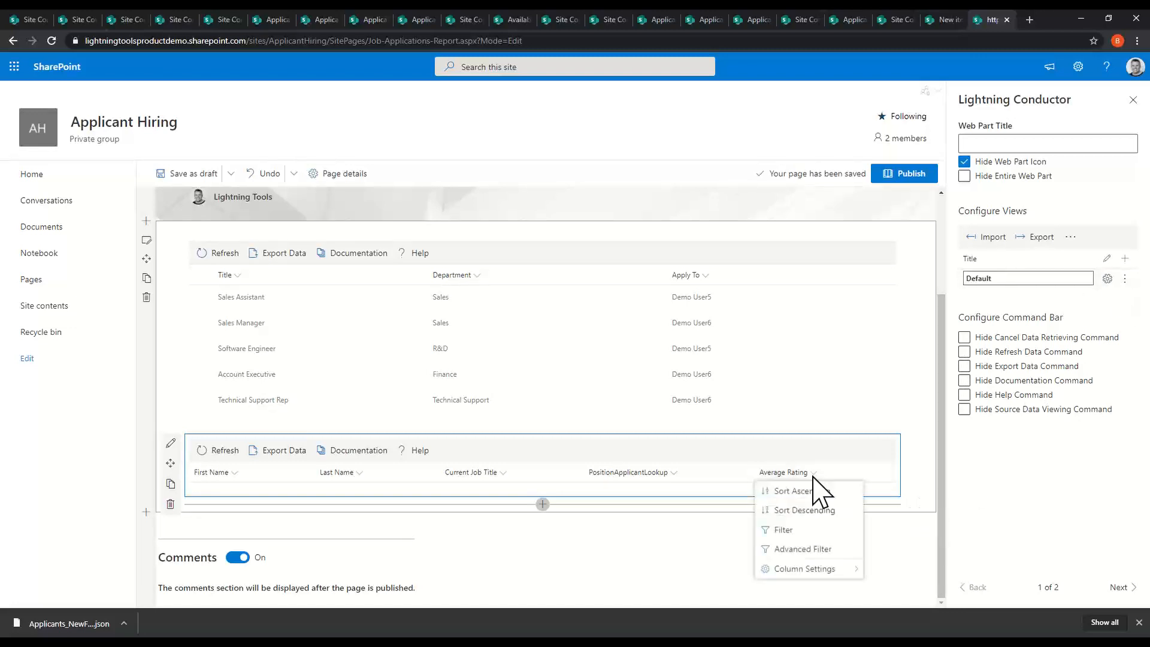
mouse_move(810, 571)
left_click(903, 574)
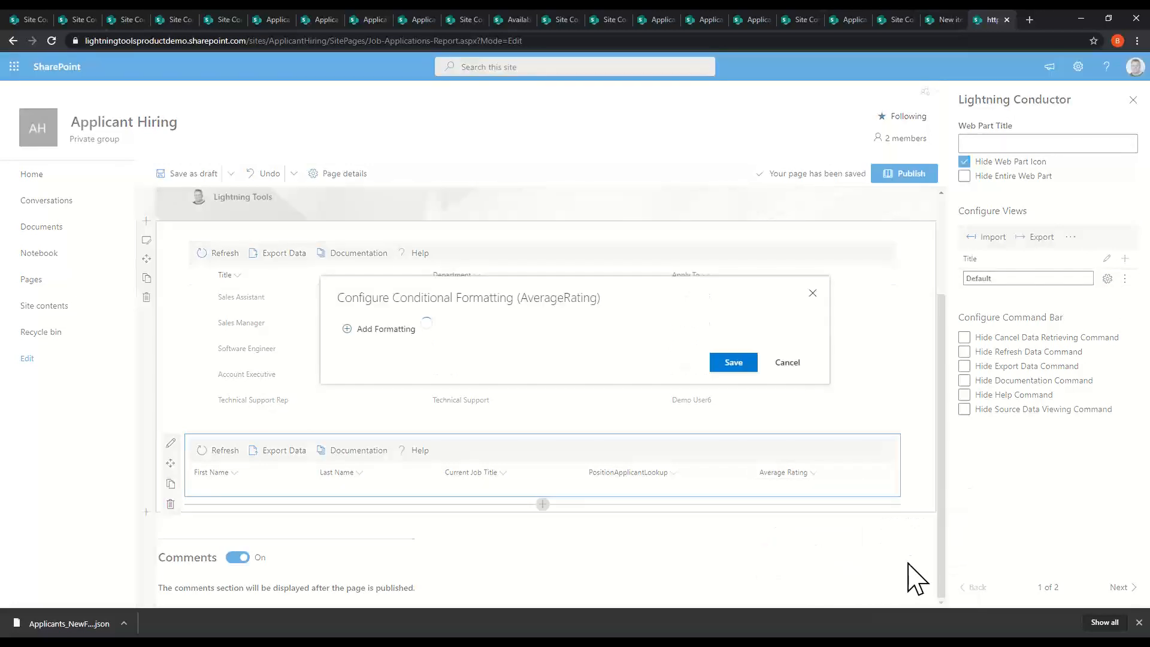
left_click(783, 365)
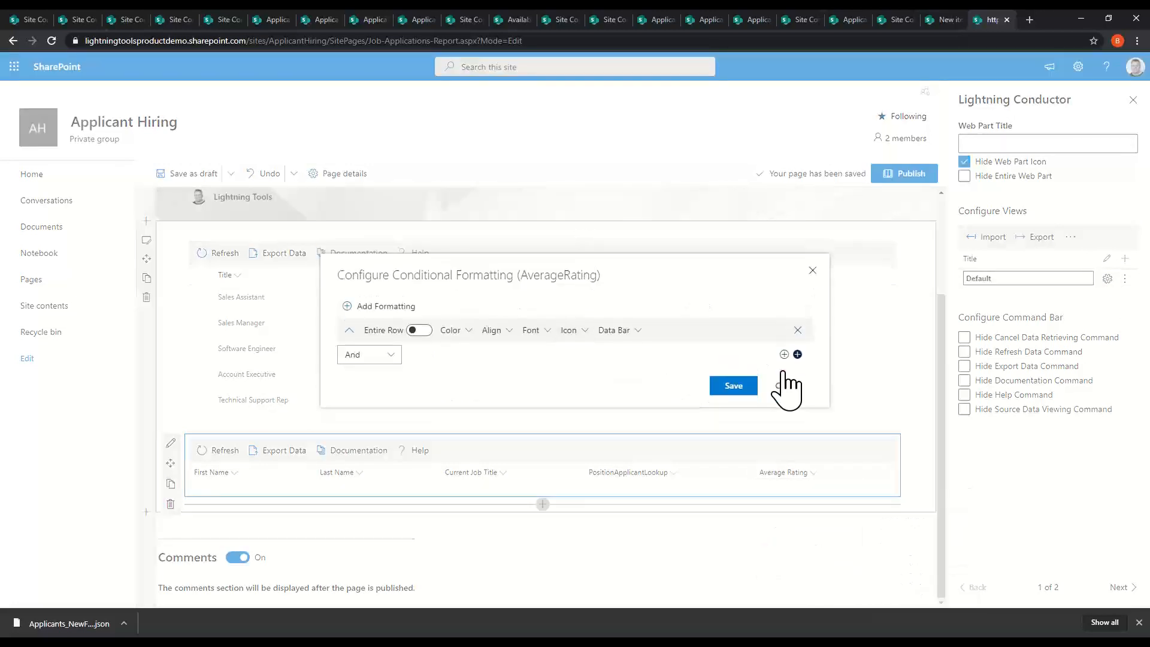
left_click(617, 330)
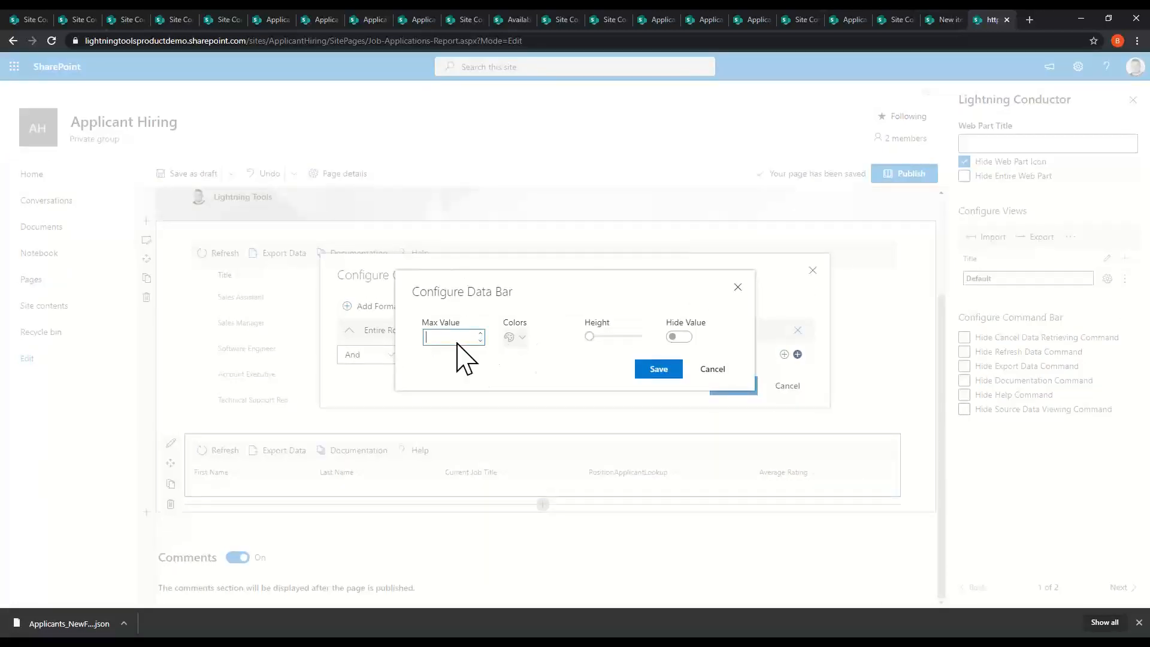
type("10")
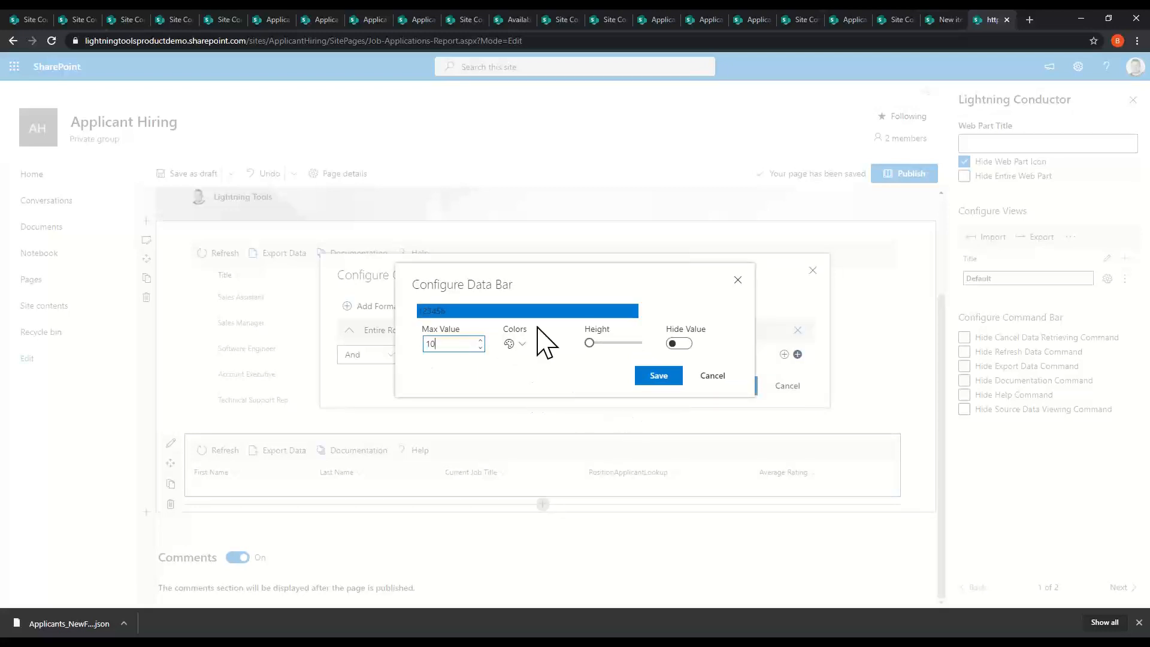
left_click(644, 379)
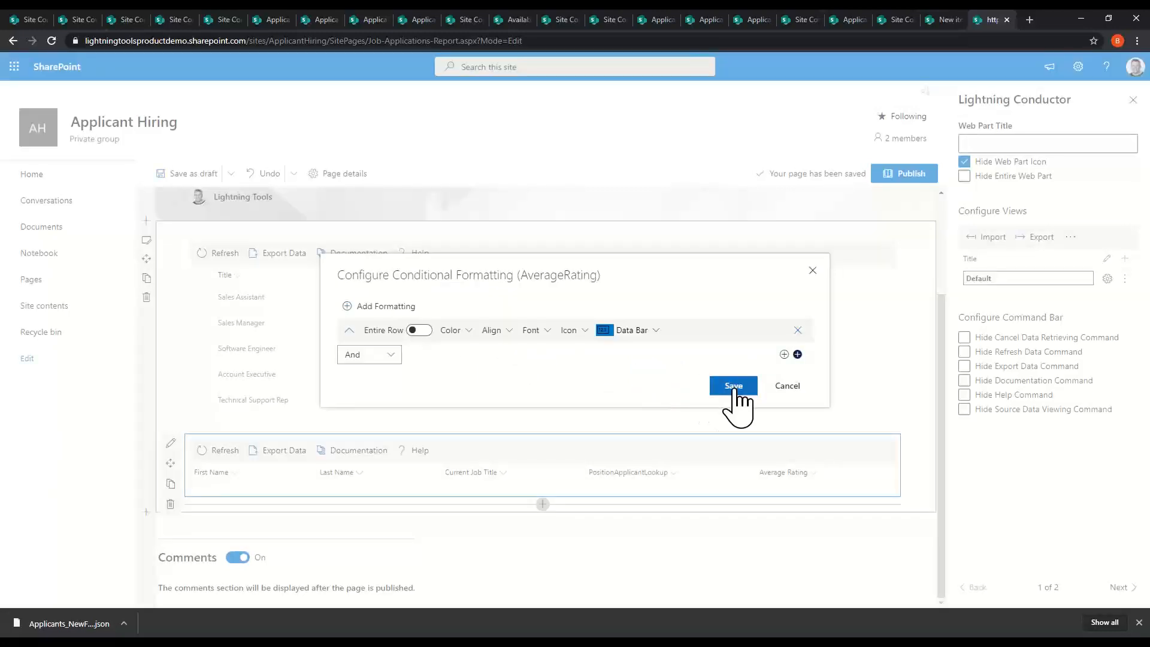
left_click(732, 386)
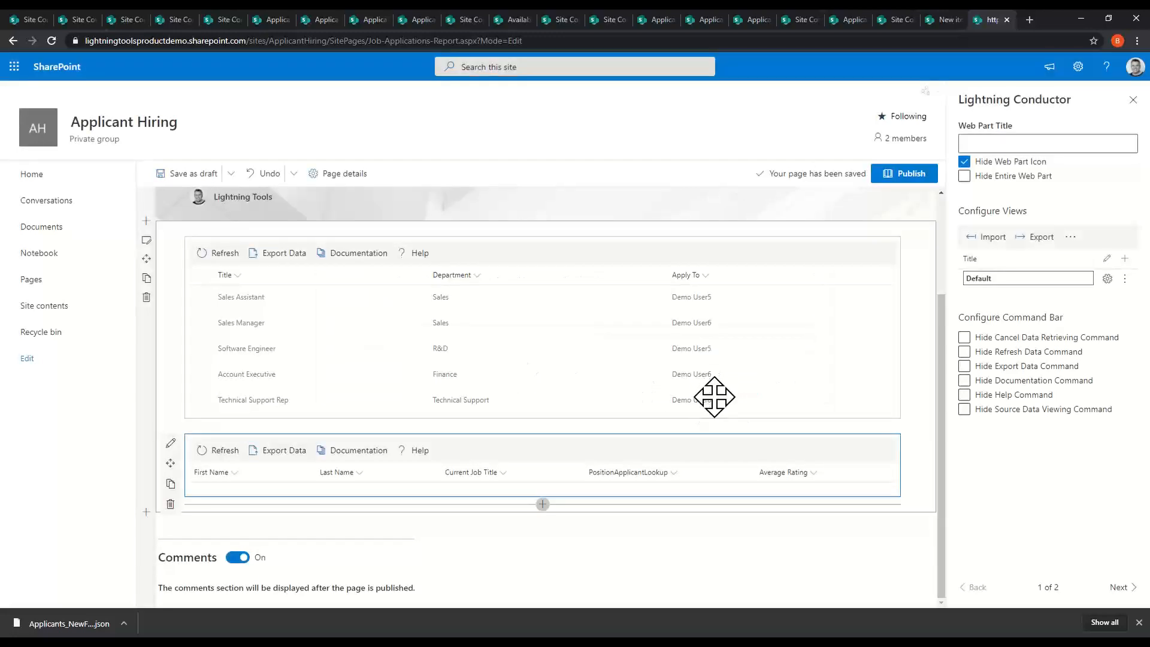
Publish the Job Applications Report page and dismiss the page-sharing suggestions
left_click(909, 175)
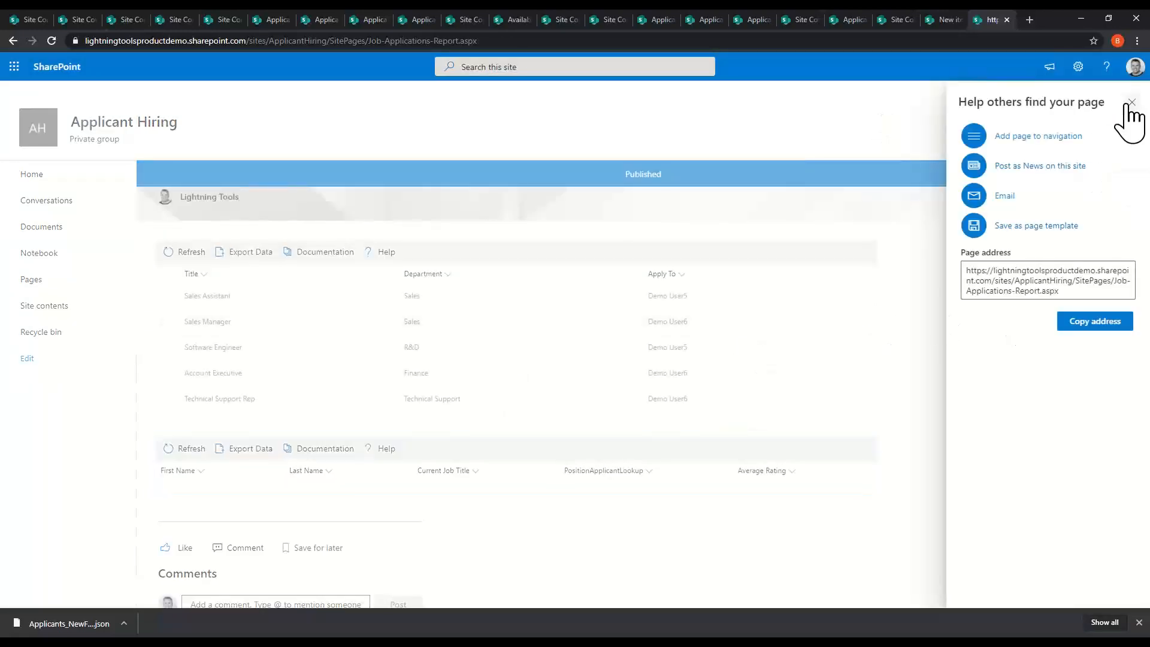
left_click(1131, 103)
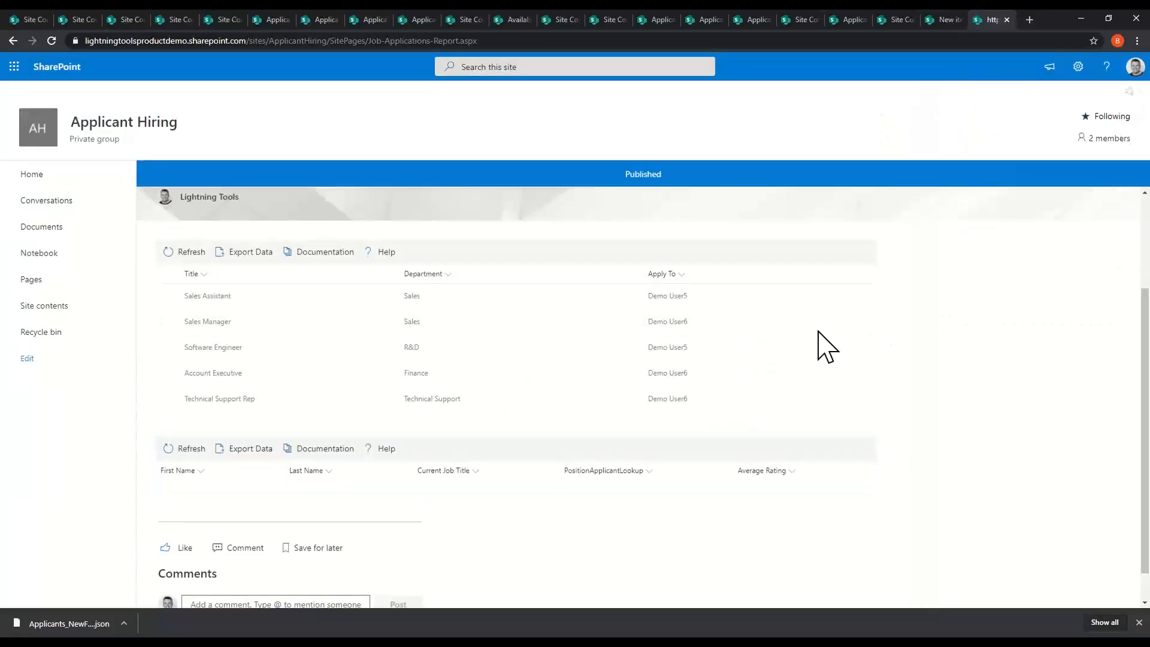
Test the applicant filter by selecting the Sales Assistant, Software Engineer and Sales Manager positions one after another
left_click(168, 296)
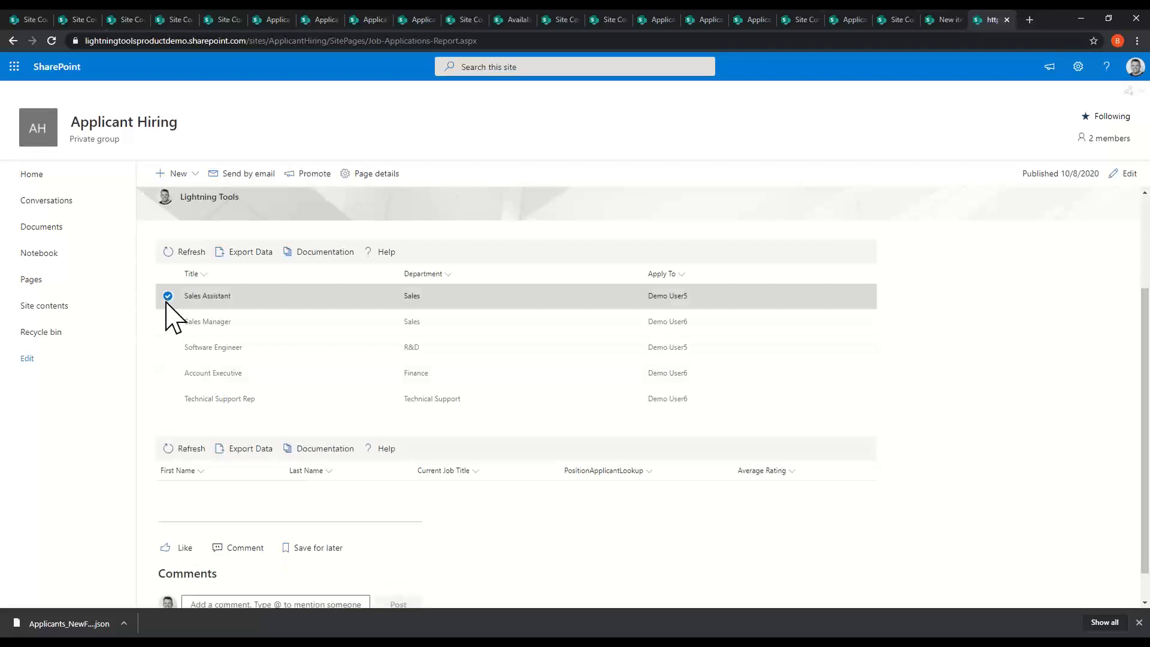
left_click(168, 347)
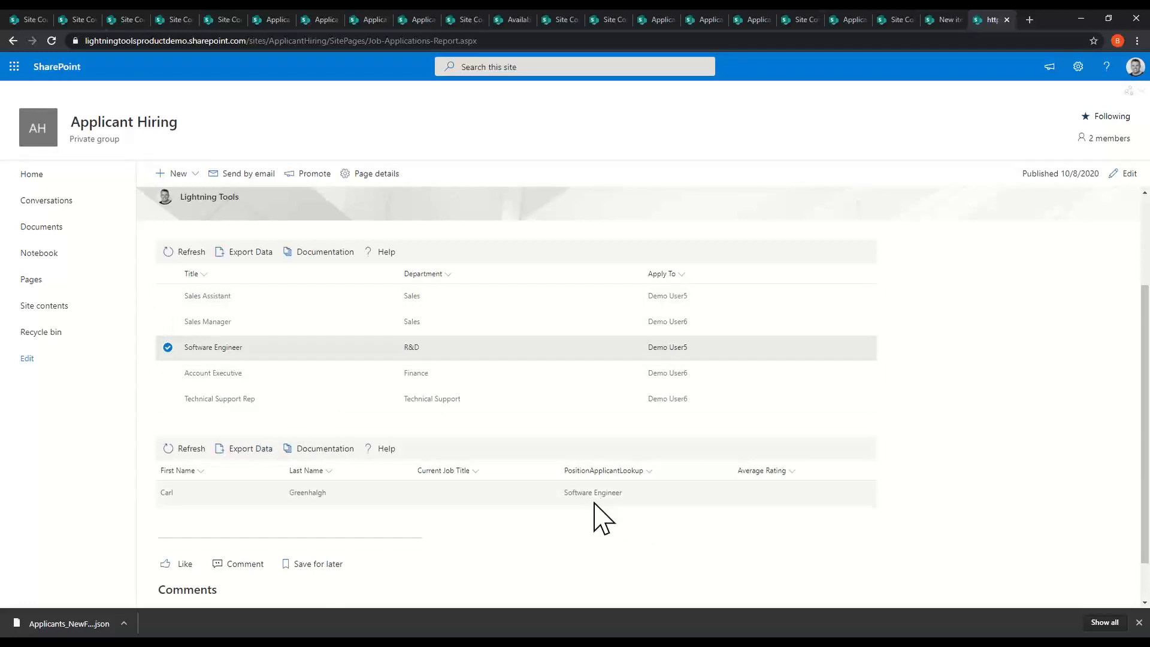
left_click(167, 348)
left_click(167, 323)
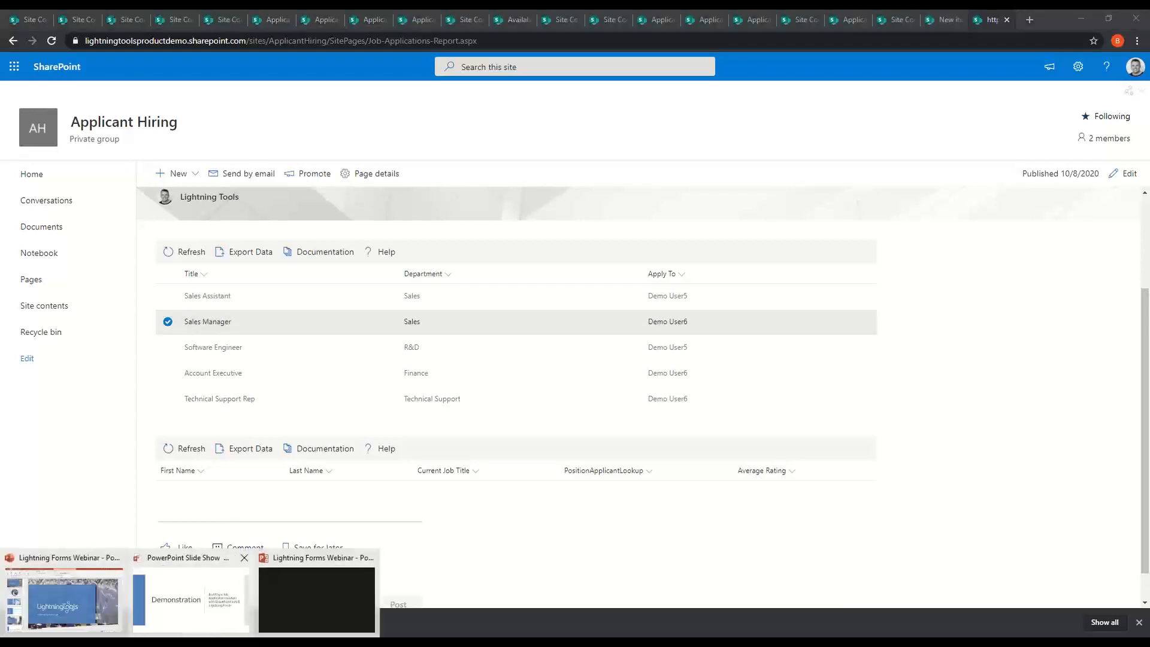
Switch to the running PowerPoint slide show and advance from the Demonstration slide to the Q&A slide
left_click(188, 599)
left_click(586, 472)
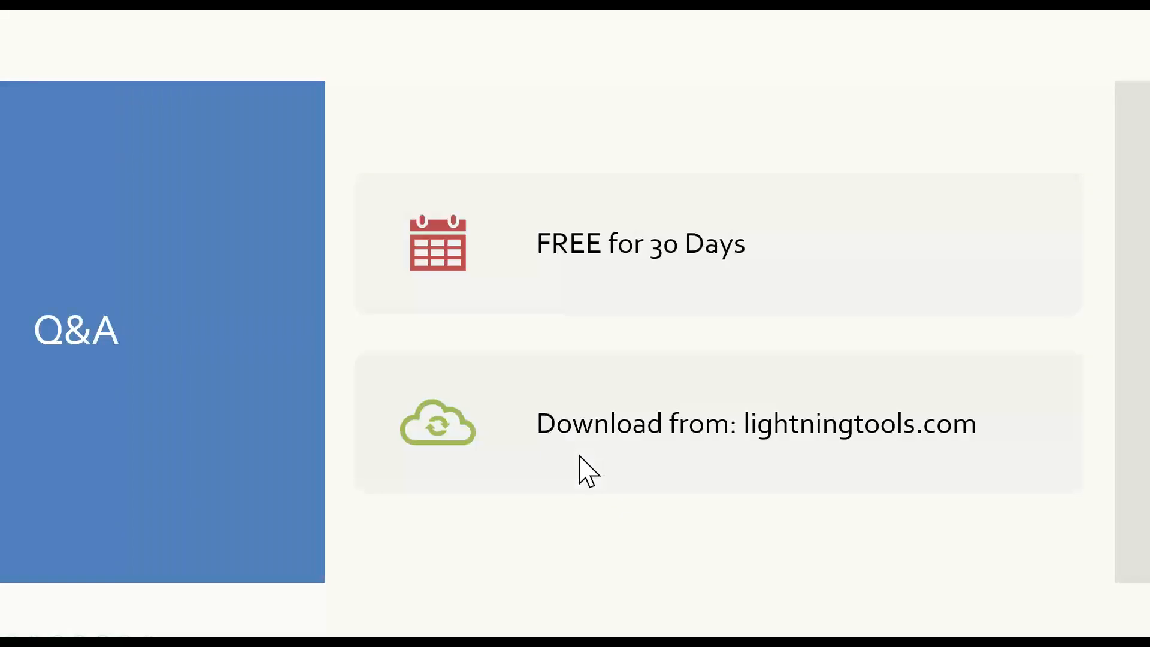